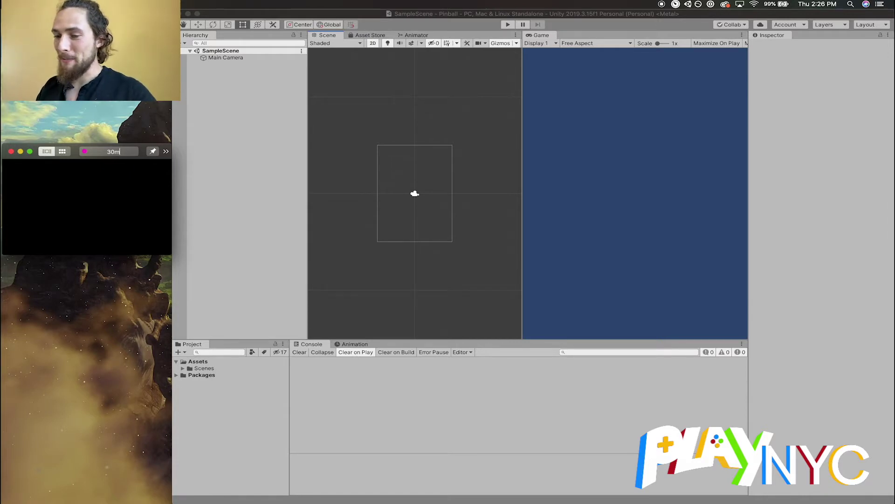
Start a 30-minute timer and widen Unity's Scene view against the Game view
{"action": "key", "text": "Return"}
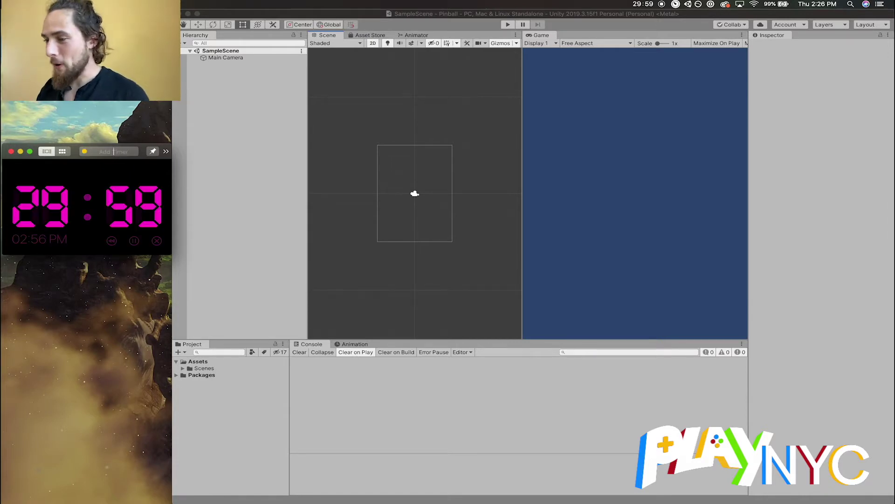
{"action": "left_click", "coordinate": [624, 165]}
{"action": "left_click_drag", "start_coordinate": [521, 101], "coordinate": [545, 99]}
Check the Hierarchy create menu without choosing anything, then return to the browser's flipper images
{"action": "right_click", "coordinate": [245, 78]}
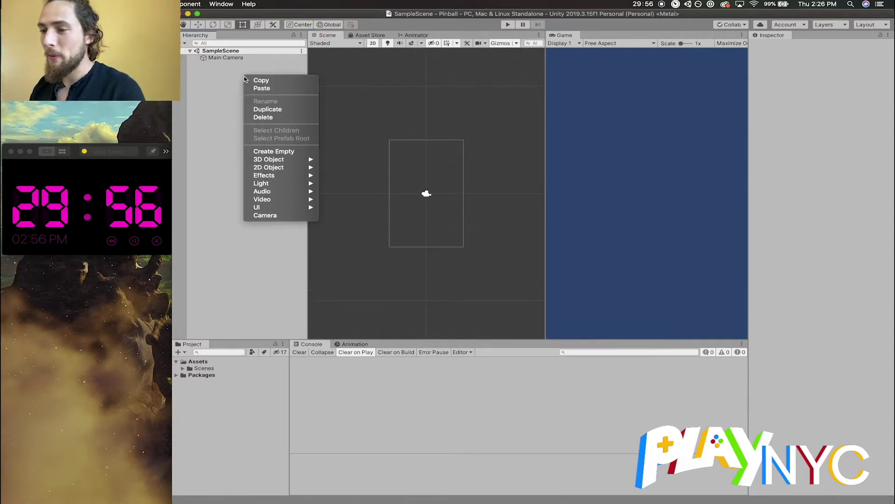
{"action": "left_click", "coordinate": [222, 109]}
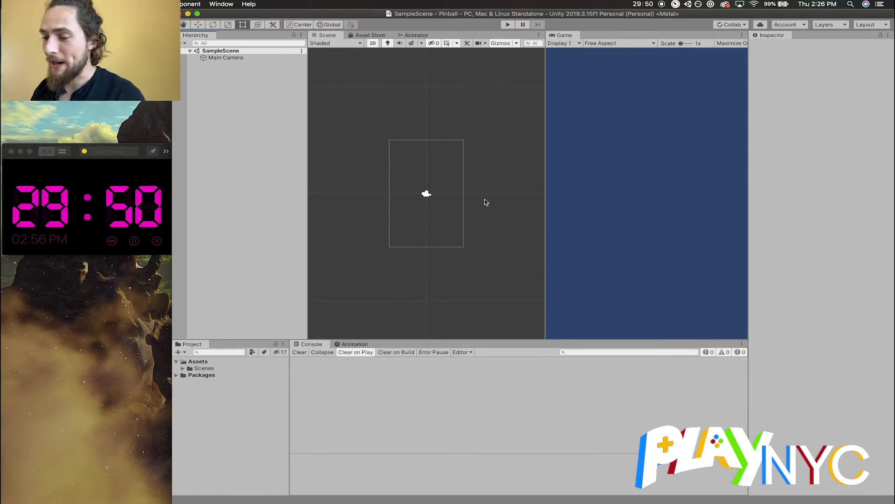
{"action": "left_click", "coordinate": [245, 484]}
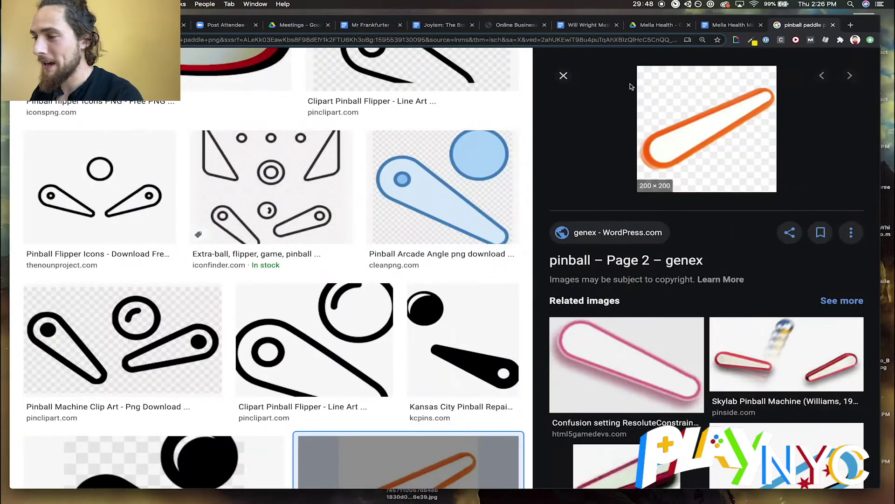
Save the orange flipper image to the desktop, then search for 'metal ball .png'
{"action": "scroll", "coordinate": [397, 267], "scroll_direction": "up", "scroll_amount": 5}
{"action": "left_click_drag", "start_coordinate": [692, 264], "coordinate": [891, 131]}
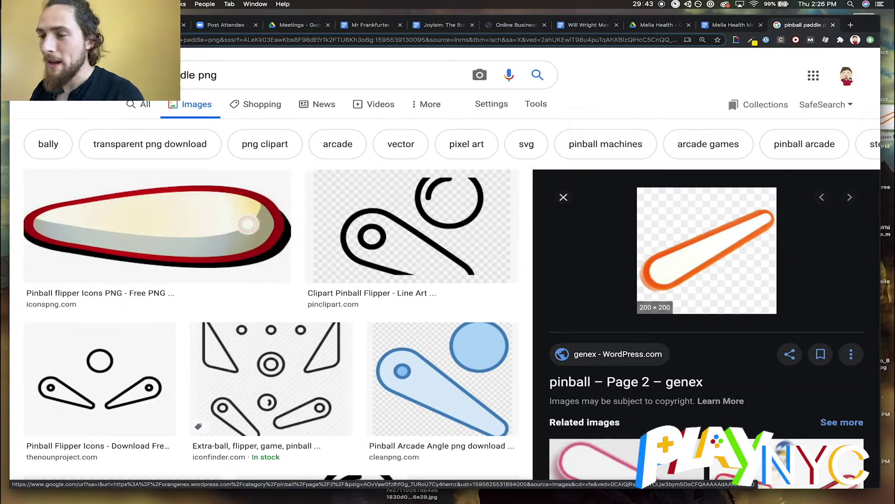
{"action": "triple_click", "coordinate": [233, 82]}
{"action": "type", "text": "ball"}
{"action": "key", "text": "BackSpace"}
{"action": "key", "text": "BackSpace"}
{"action": "key", "text": "BackSpace"}
{"action": "key", "text": "BackSpace"}
{"action": "type", "text": "metal"}
{"action": "type", "text": "n"}
{"action": "key", "text": "BackSpace"}
{"action": "type", "text": "ball .png"}
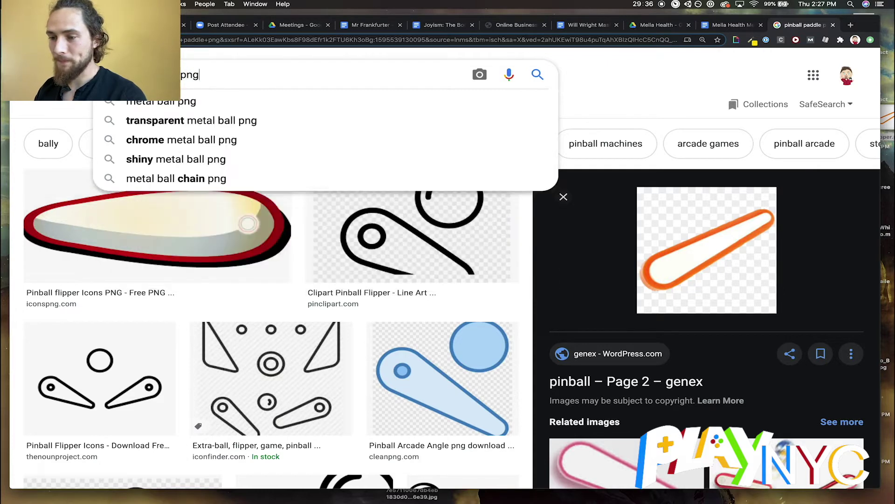
{"action": "key", "text": "Return"}
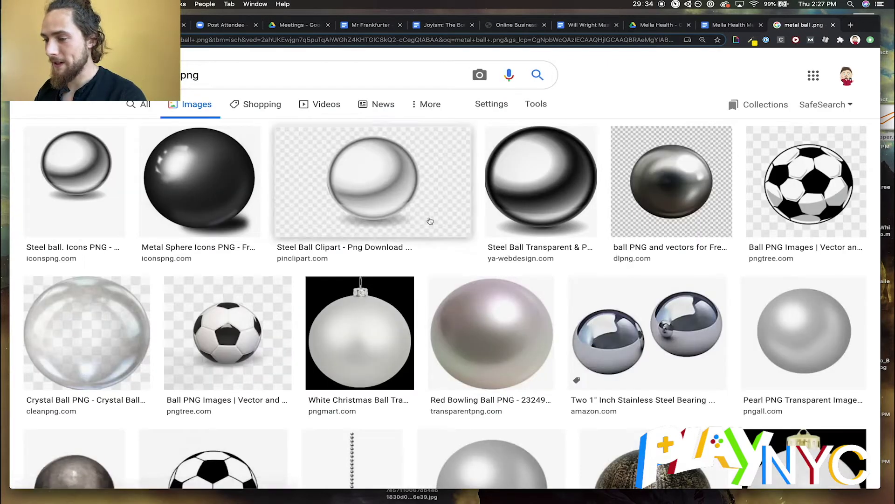
Save the pearl ball image to the desktop and search for 'pinball bumper png'
{"action": "left_click", "coordinate": [748, 316]}
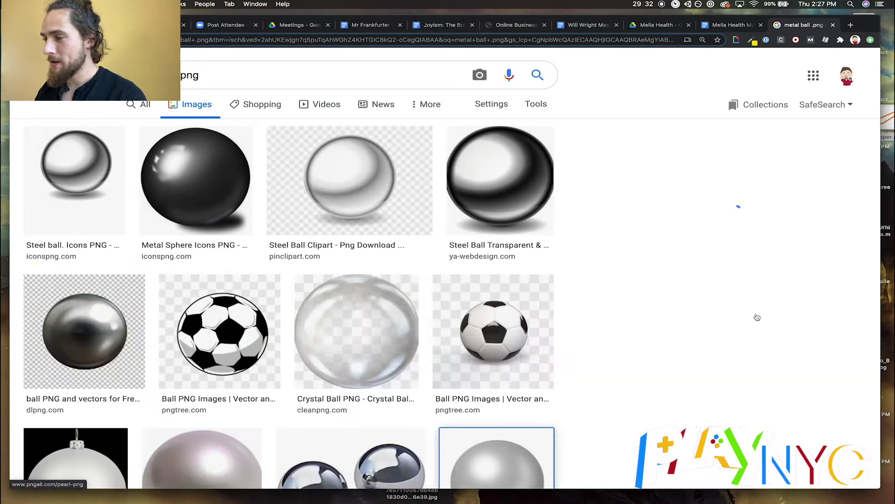
{"action": "left_click_drag", "start_coordinate": [736, 211], "coordinate": [888, 163]}
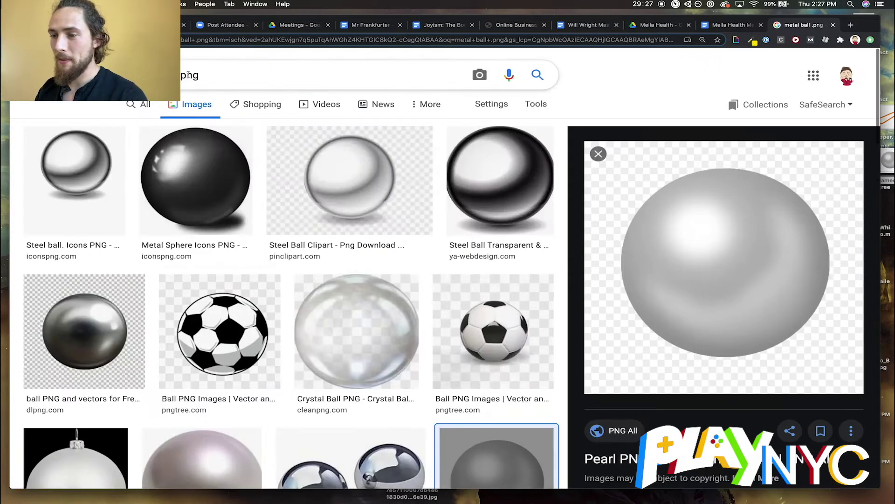
{"action": "double_click", "coordinate": [188, 75]}
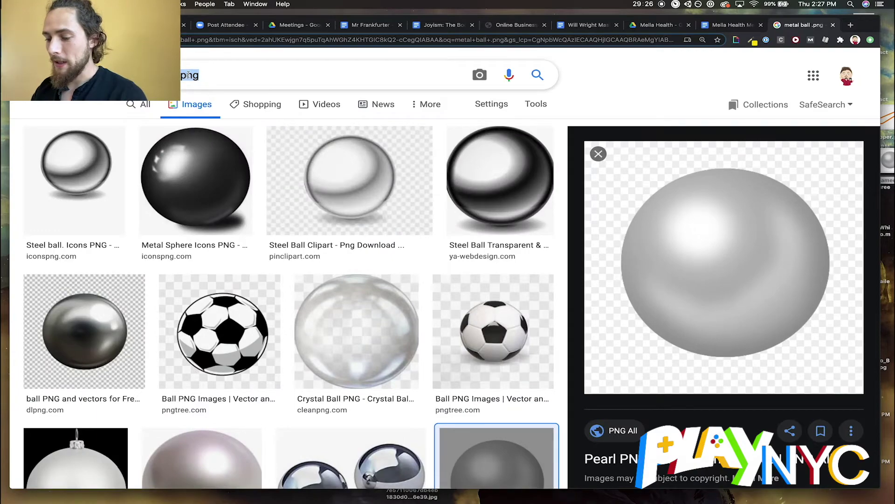
{"action": "type", "text": "b"}
{"action": "key", "text": "BackSpace"}
{"action": "type", "text": "pinb"}
{"action": "key", "text": "Down"}
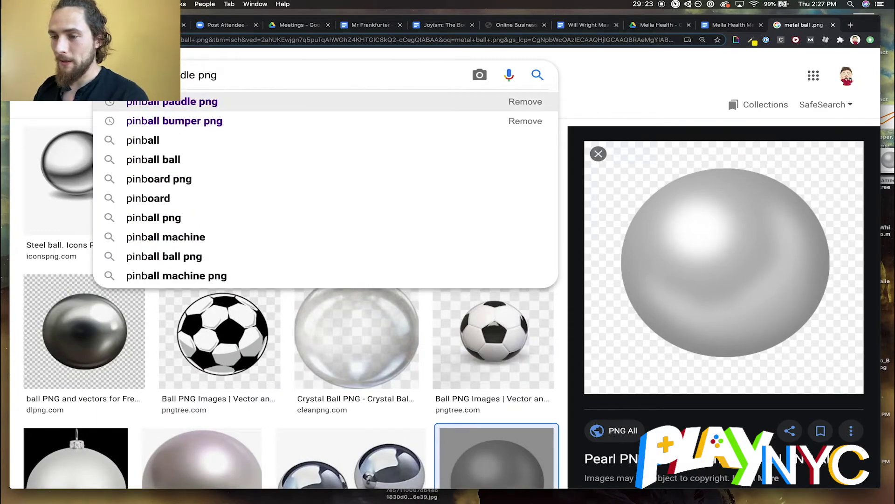
{"action": "key", "text": "Down"}
{"action": "key", "text": "Return"}
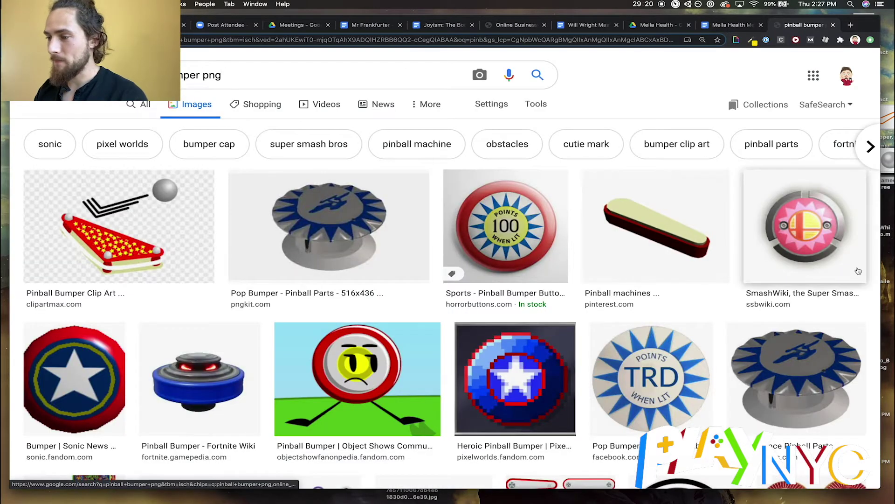
Save the SmashWiki bumper image and drag all three images into Unity's Project panel
{"action": "left_click", "coordinate": [858, 271]}
{"action": "left_click_drag", "start_coordinate": [746, 261], "coordinate": [889, 124]}
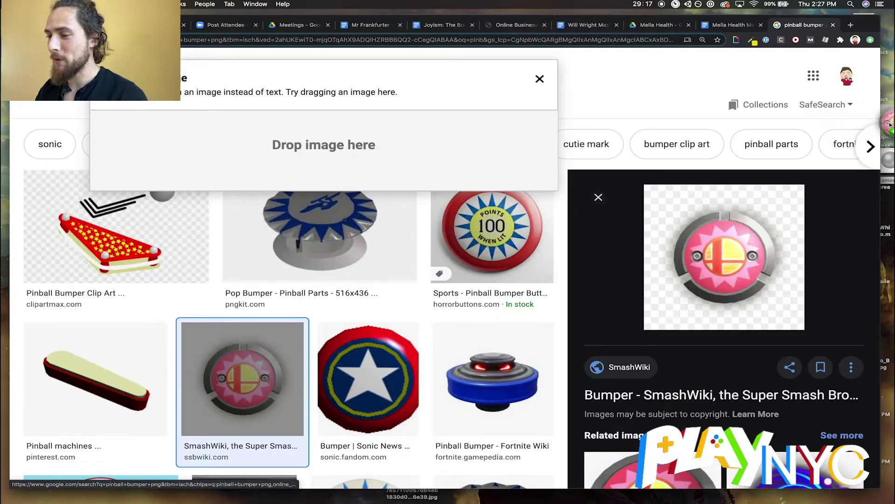
{"action": "left_click_drag", "start_coordinate": [813, 191], "coordinate": [892, 186]}
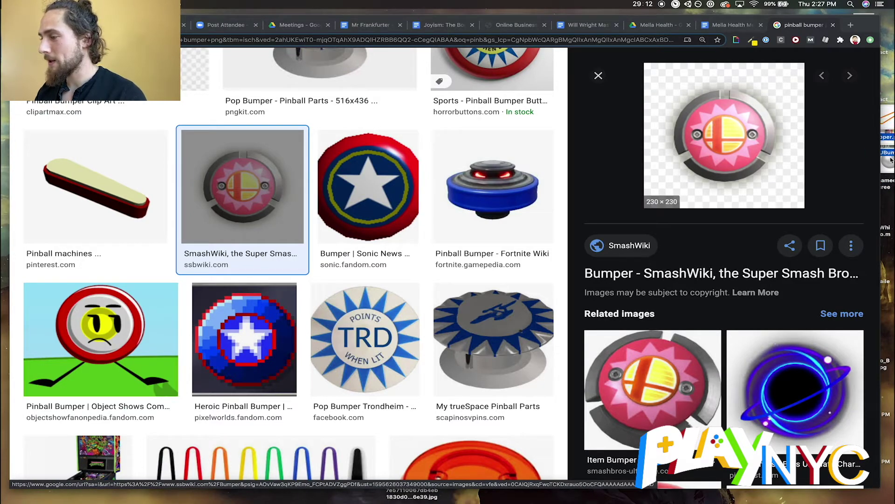
{"action": "left_click_drag", "start_coordinate": [890, 159], "coordinate": [231, 410]}
{"action": "key", "text": "ctrl+Right"}
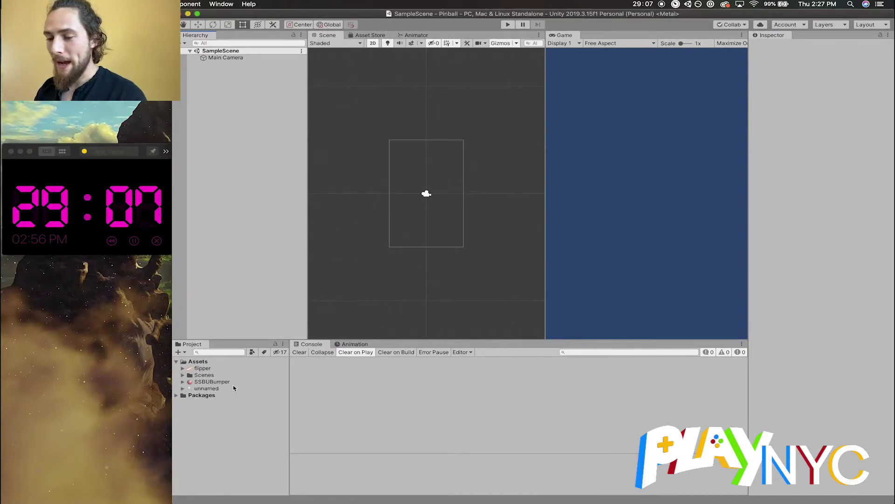
Create a folder named Images at the Assets root
{"action": "left_click", "coordinate": [203, 375]}
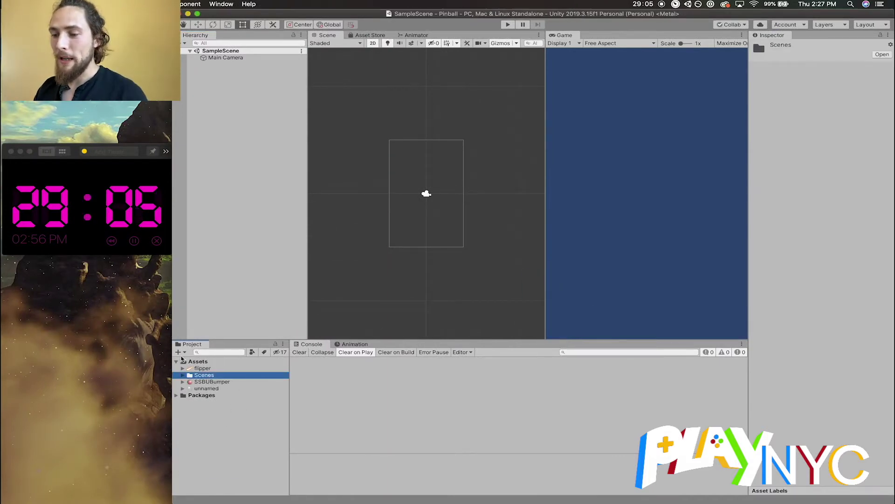
{"action": "left_click", "coordinate": [179, 352]}
{"action": "left_click", "coordinate": [197, 361]}
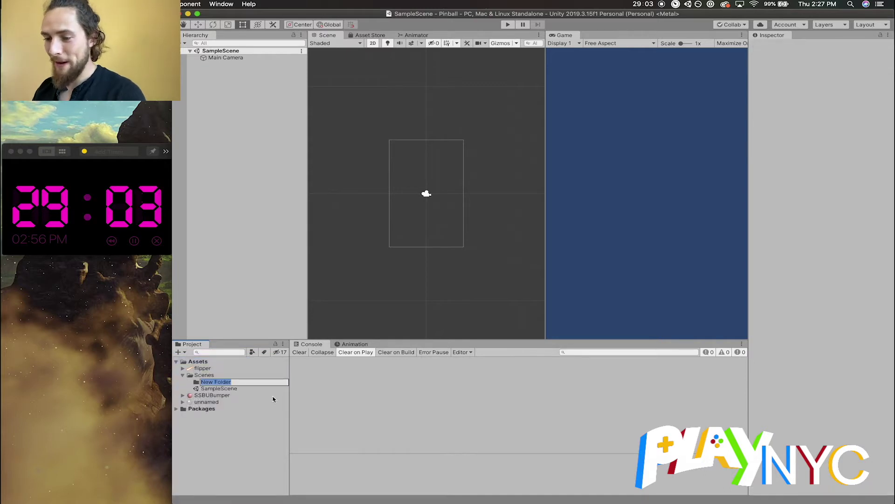
{"action": "type", "text": "Images"}
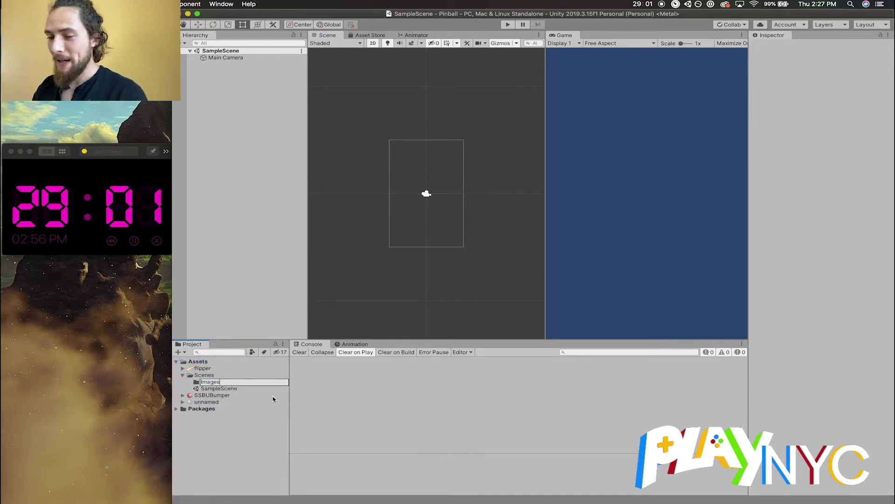
{"action": "key", "text": "Return"}
{"action": "mouse_move", "coordinate": [209, 382]}
{"action": "left_mouse_down"}
{"action": "mouse_move", "coordinate": [200, 363]}
{"action": "mouse_move", "coordinate": [202, 372]}
{"action": "left_mouse_up"}
Move the flipper, SSBUBumper and unnamed images into the Images folder and expand it
{"action": "left_click", "coordinate": [202, 369]}
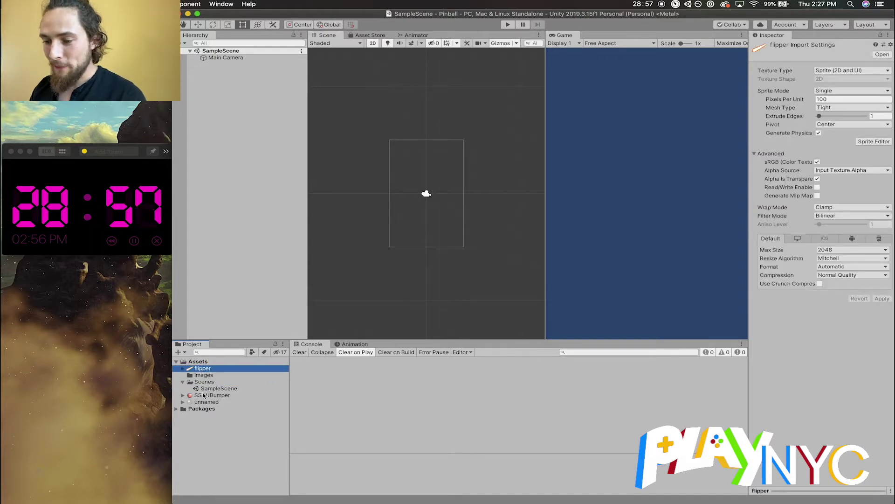
{"action": "left_click", "coordinate": [203, 395], "text": "super"}
{"action": "left_click", "coordinate": [205, 402], "text": "super"}
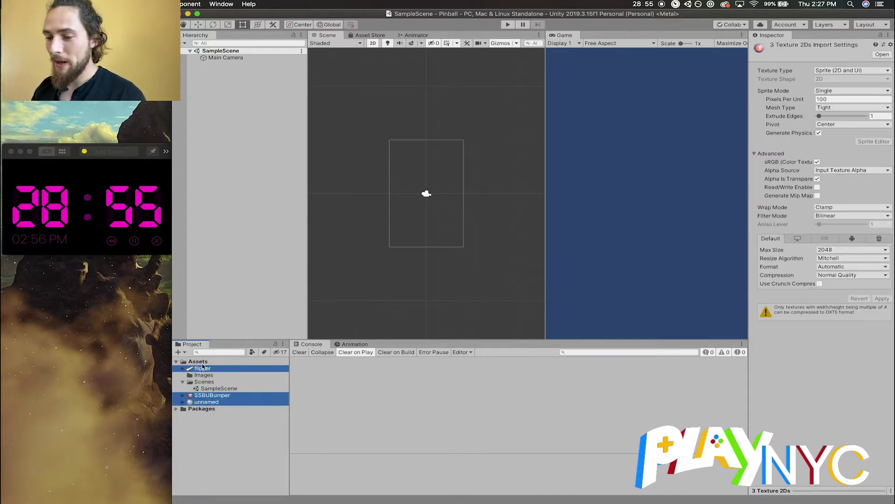
{"action": "left_click_drag", "start_coordinate": [203, 378], "coordinate": [190, 376]}
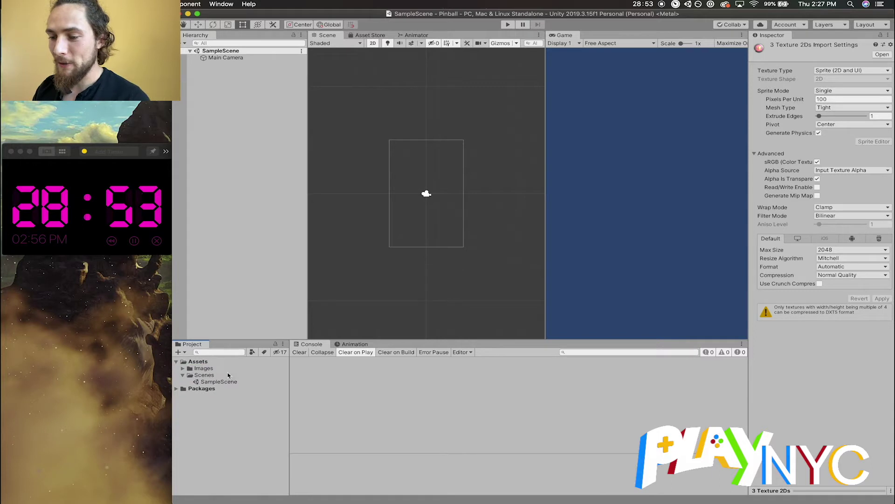
{"action": "left_click", "coordinate": [181, 369]}
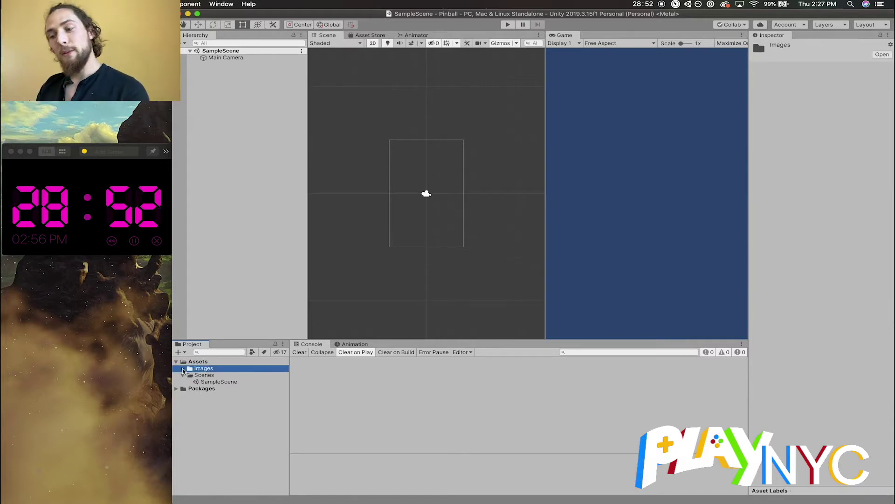
{"action": "left_click", "coordinate": [183, 368]}
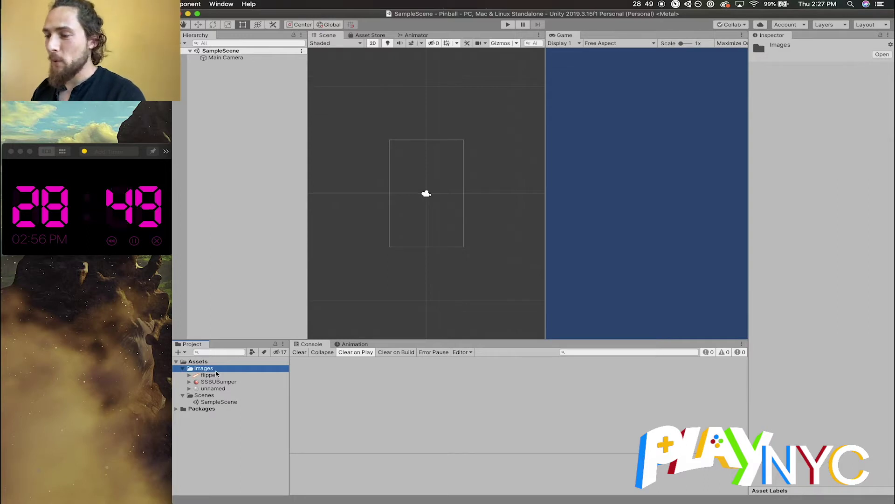
Place the flipper sprite at X -1.93, Y -3.41, rotated about -48 degrees
{"action": "left_click_drag", "start_coordinate": [210, 375], "coordinate": [386, 224]}
{"action": "scroll", "coordinate": [417, 216], "scroll_direction": "up", "scroll_amount": 5}
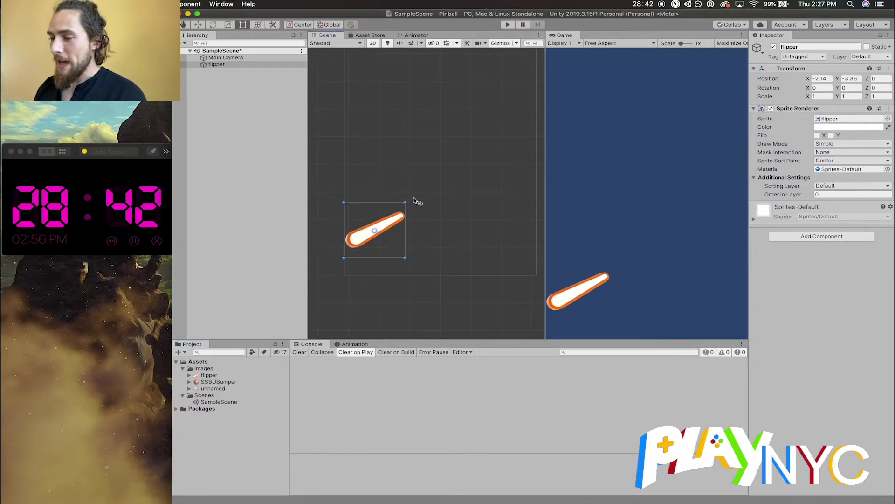
{"action": "left_click_drag", "start_coordinate": [409, 200], "coordinate": [451, 255]}
{"action": "left_click_drag", "start_coordinate": [363, 235], "coordinate": [381, 253]}
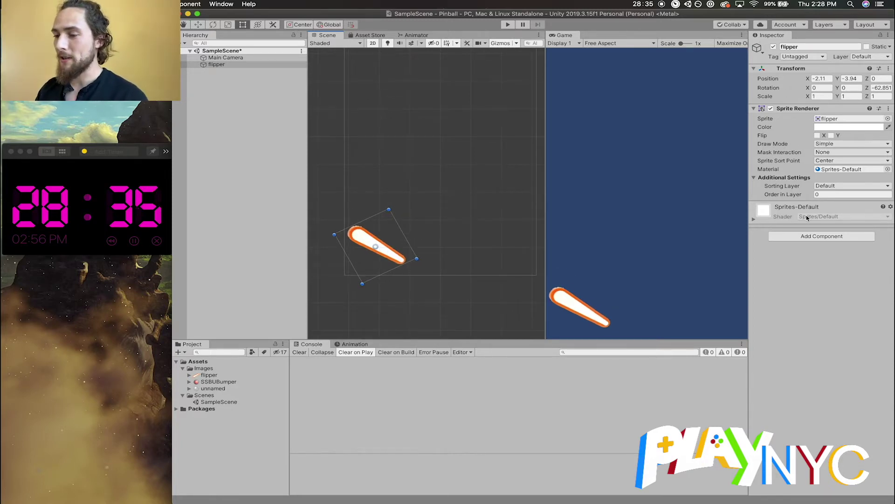
{"action": "left_click_drag", "start_coordinate": [410, 276], "coordinate": [439, 244]}
{"action": "left_click_drag", "start_coordinate": [382, 239], "coordinate": [382, 230]}
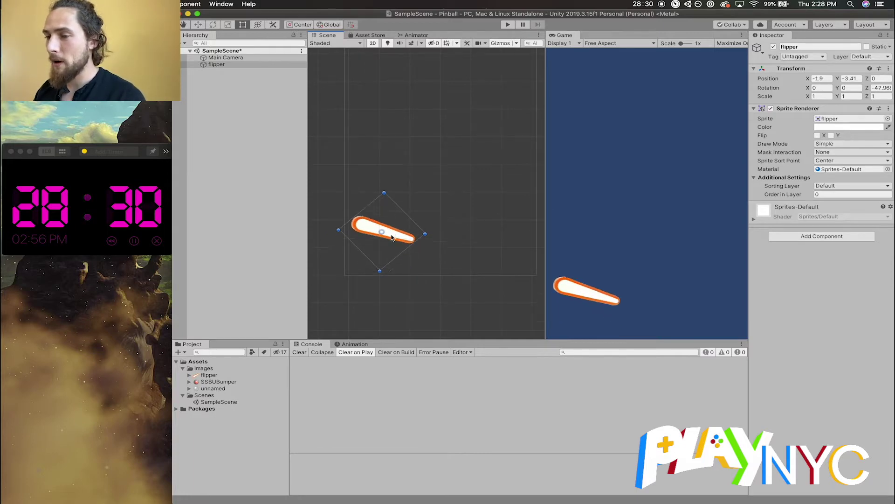
Reselect the flipper object in the Hierarchy
{"action": "left_click", "coordinate": [183, 74]}
{"action": "left_click", "coordinate": [216, 58]}
{"action": "left_click", "coordinate": [217, 65]}
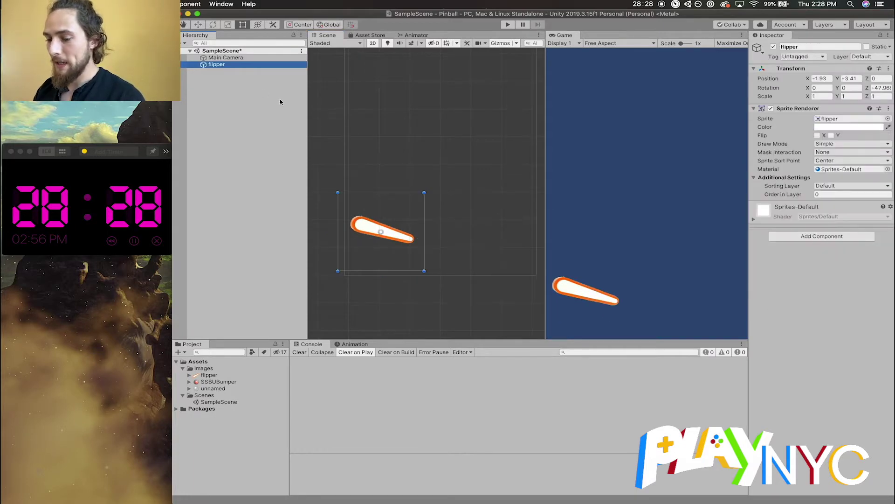
{"action": "left_click", "coordinate": [216, 70]}
{"action": "left_click", "coordinate": [216, 64]}
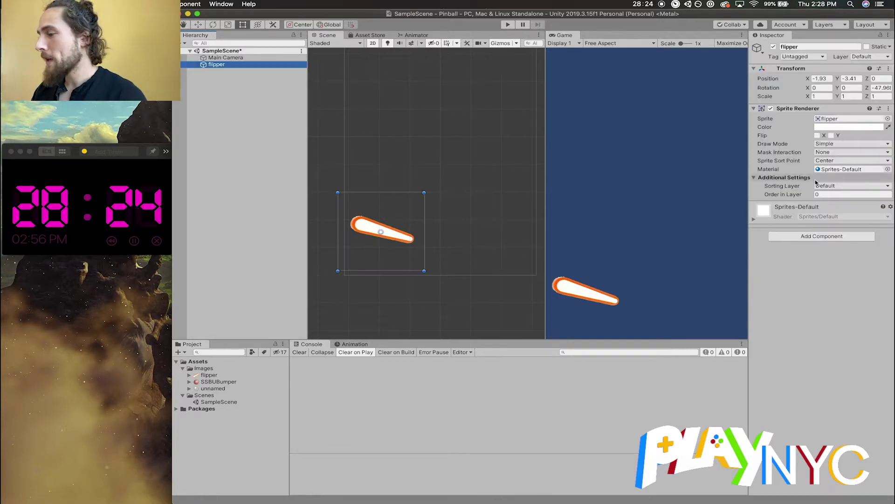
Add a Polygon Collider 2D to the flipper, undoing an accidental Mesh Collider first
{"action": "left_click", "coordinate": [816, 236]}
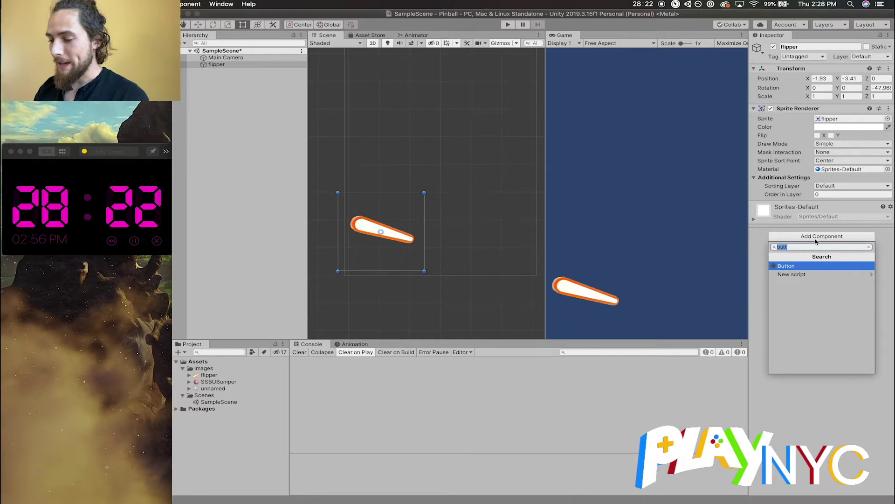
{"action": "type", "text": "collider"}
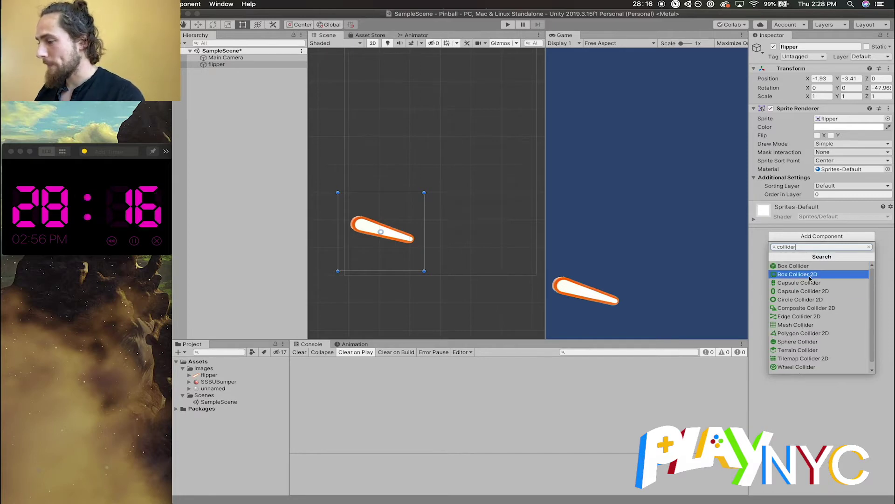
{"action": "left_click", "coordinate": [802, 329]}
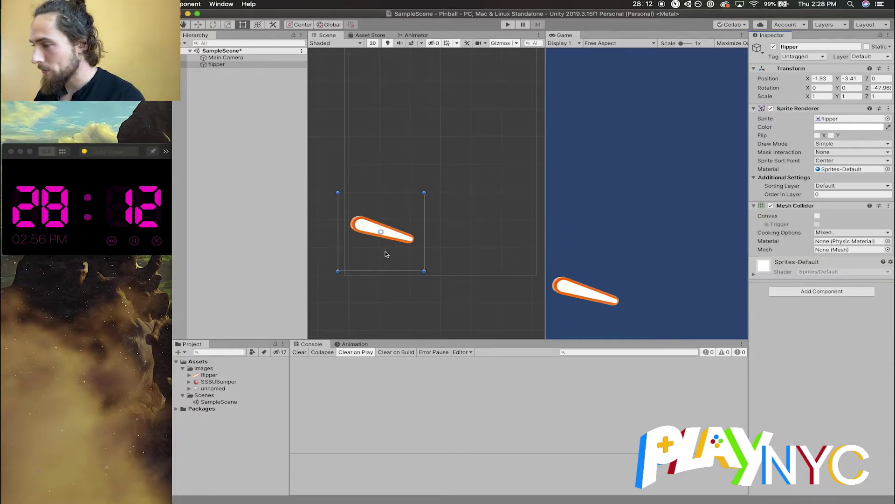
{"action": "key", "text": "super+z"}
{"action": "left_click", "coordinate": [797, 236]}
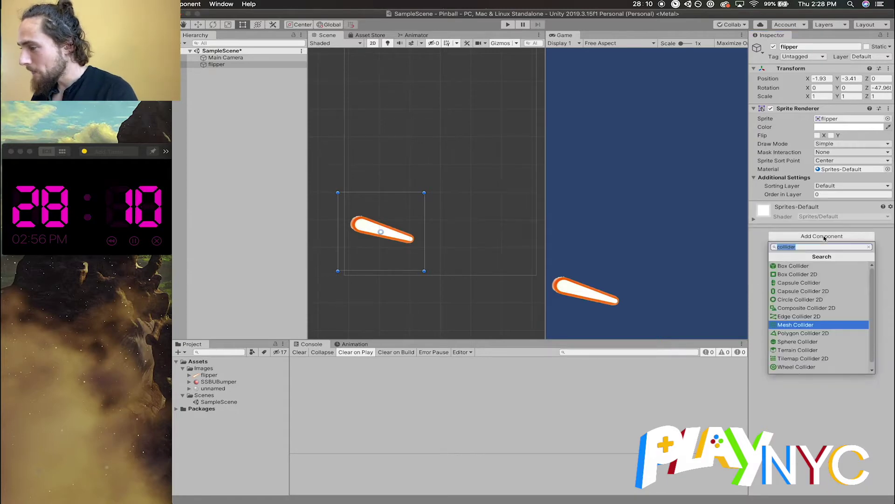
{"action": "key", "text": "Up"}
{"action": "key", "text": "Up"}
{"action": "key", "text": "Up"}
{"action": "key", "text": "Up"}
{"action": "key", "text": "Up"}
{"action": "key", "text": "Return"}
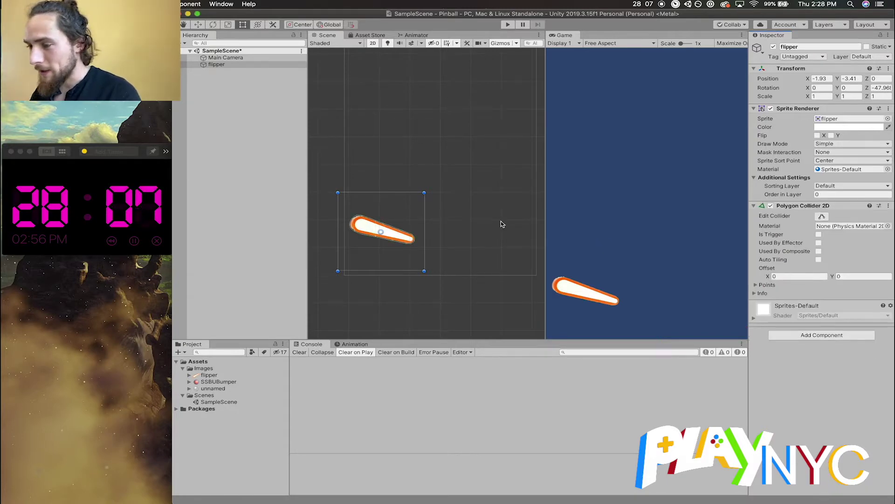
{"action": "scroll", "coordinate": [378, 240], "scroll_direction": "up", "scroll_amount": 5}
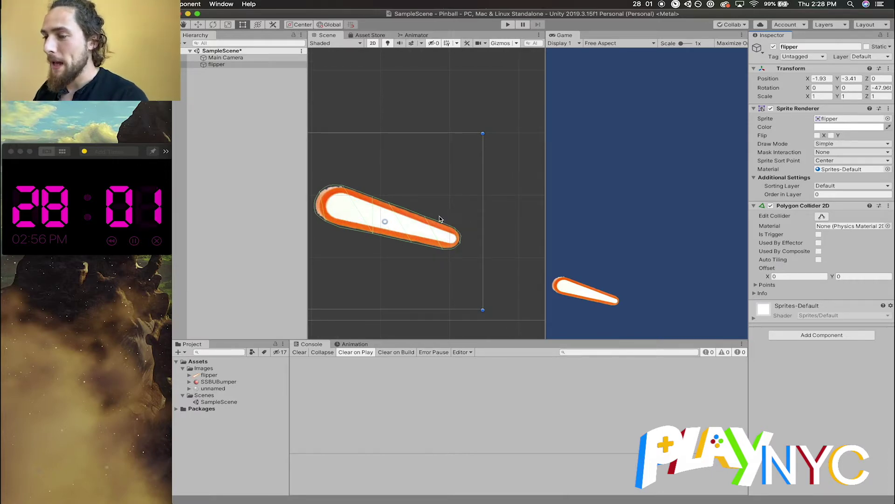
{"action": "scroll", "coordinate": [442, 218], "scroll_direction": "down", "scroll_amount": 4}
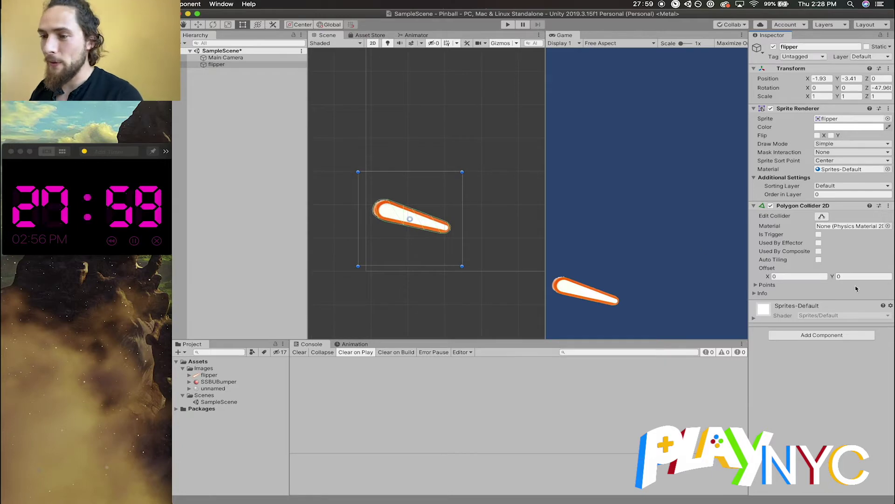
Rename the flipper to LeftFlipper and nudge it slightly right
{"action": "left_click", "coordinate": [216, 65]}
{"action": "key", "text": "Return"}
{"action": "type", "text": "LeftFlipper"}
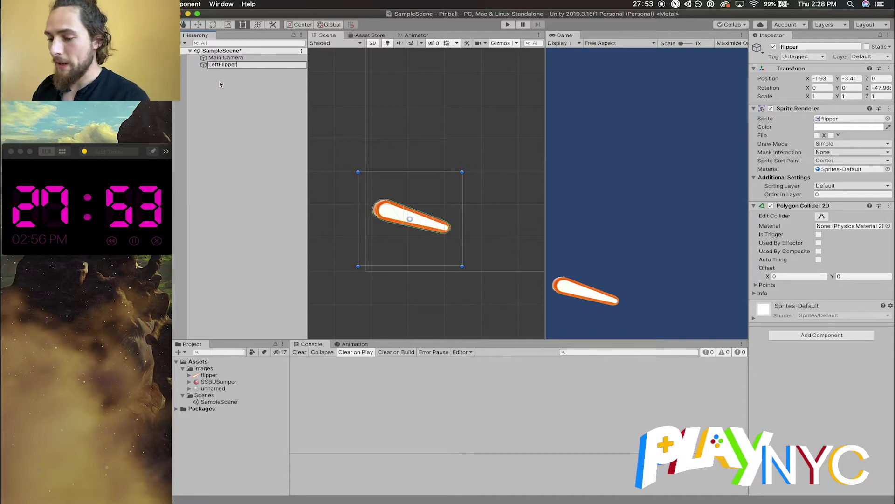
{"action": "key", "text": "Return"}
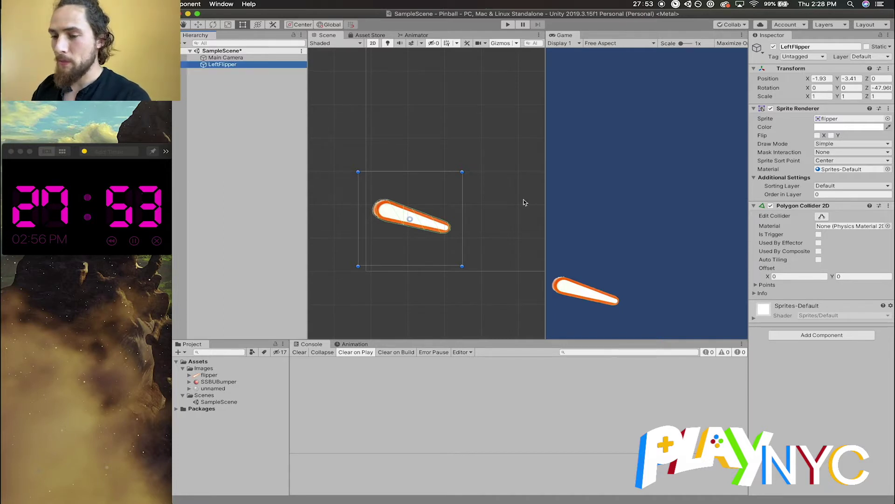
{"action": "left_click_drag", "start_coordinate": [426, 224], "coordinate": [434, 225]}
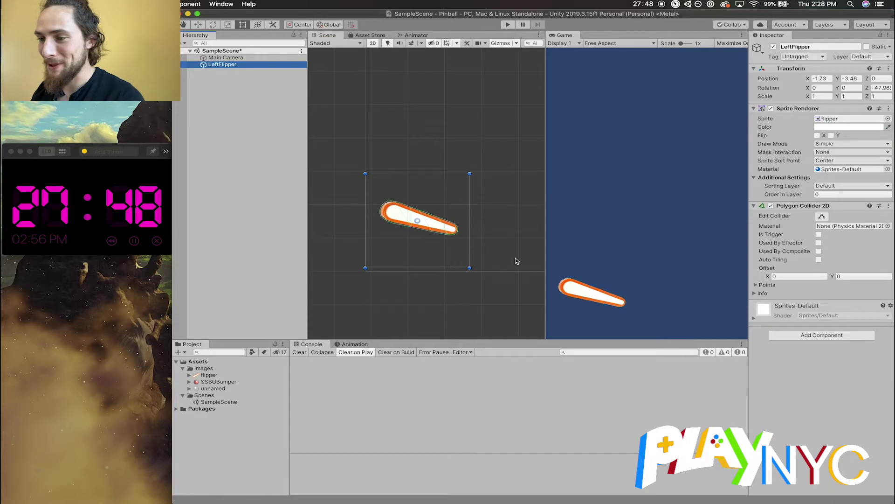
Duplicate LeftFlipper and name the copy RightFlipper
{"action": "key", "text": "super+d"}
{"action": "left_click", "coordinate": [246, 70]}
{"action": "type", "text": "Right"}
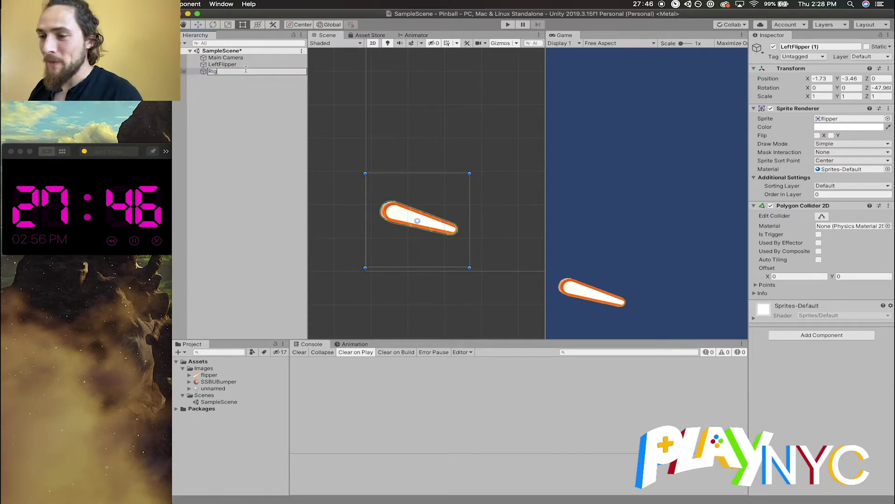
{"action": "key", "text": "Return"}
{"action": "key", "text": "Return"}
{"action": "key", "text": "Right"}
{"action": "type", "text": "Flipper"}
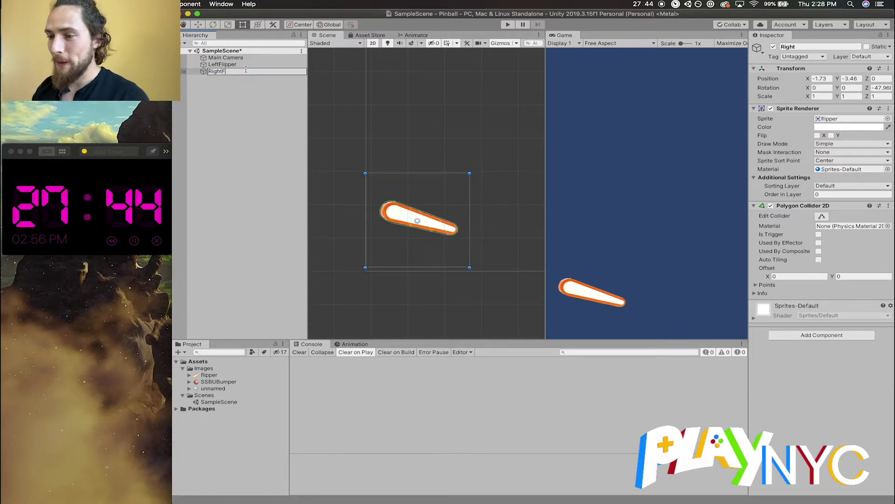
{"action": "key", "text": "Return"}
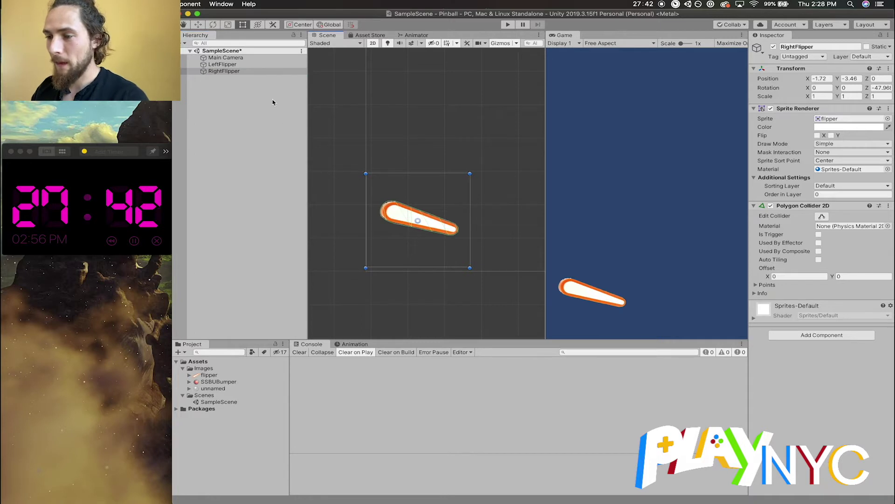
Rotate RightFlipper into a mirrored orientation and reset its Polygon Collider 2D to match
{"action": "left_click", "coordinate": [817, 135]}
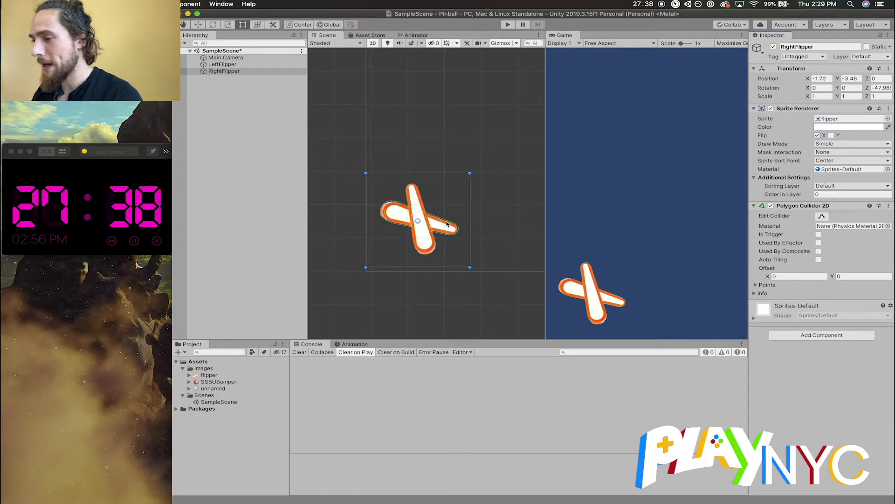
{"action": "left_click_drag", "start_coordinate": [486, 278], "coordinate": [516, 159]}
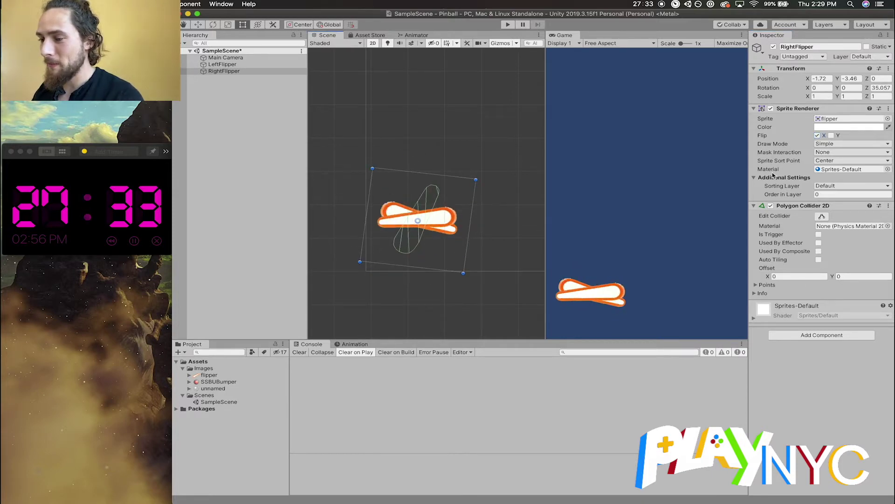
{"action": "left_click", "coordinate": [888, 206]}
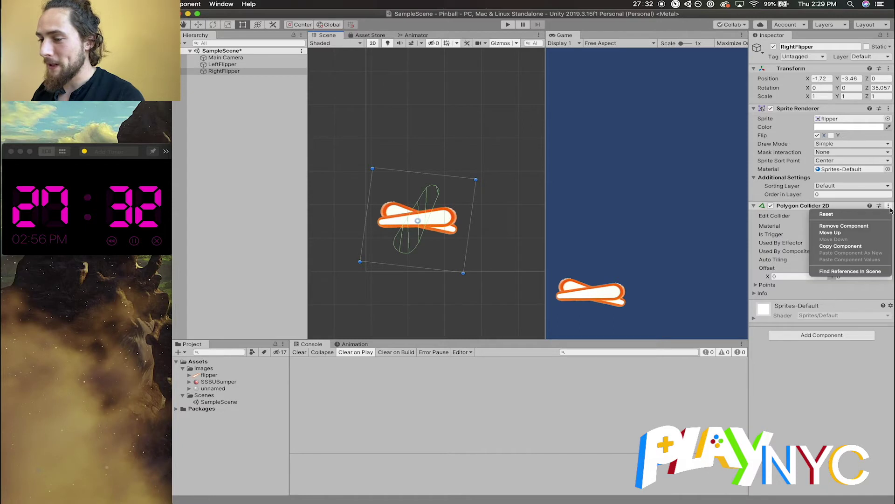
{"action": "left_click", "coordinate": [836, 214]}
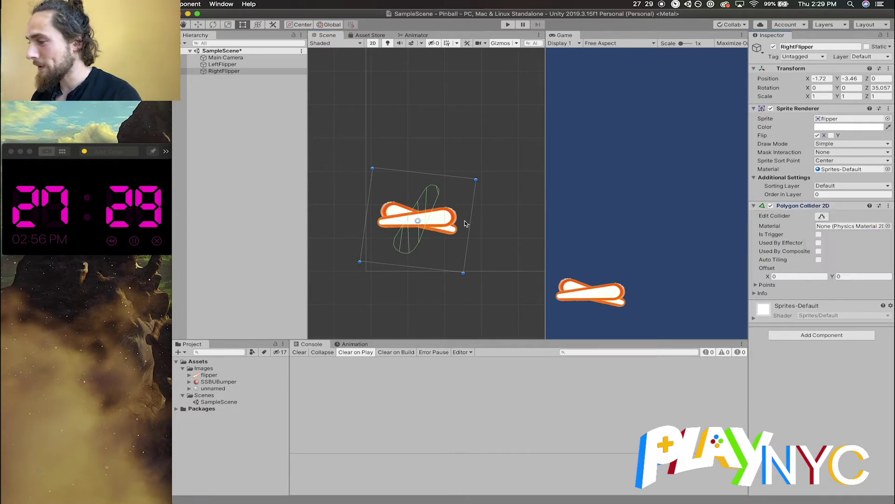
{"action": "left_click", "coordinate": [889, 206]}
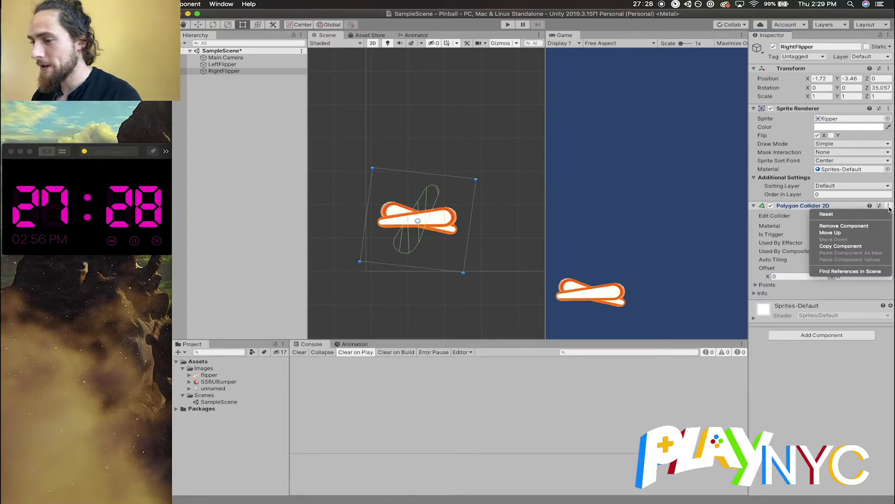
{"action": "left_click", "coordinate": [842, 214]}
{"action": "left_click", "coordinate": [817, 135]}
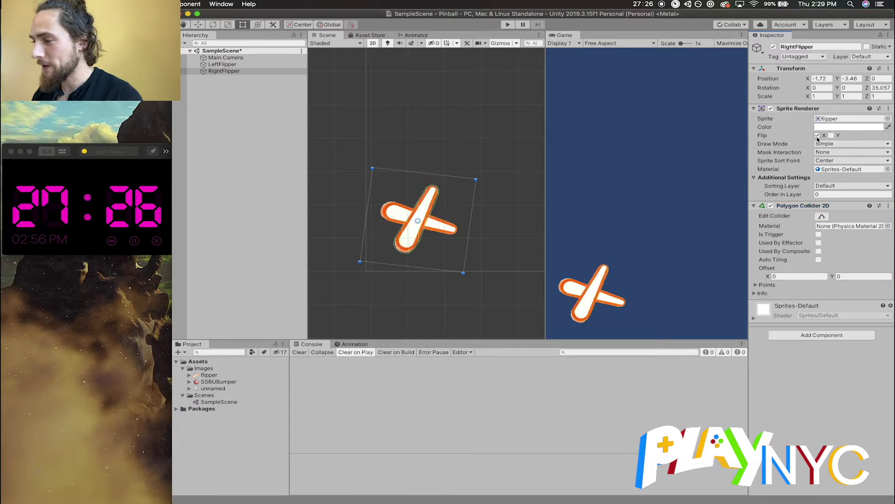
{"action": "key", "text": "super+z"}
{"action": "key", "text": "super+z"}
{"action": "key", "text": "super+z"}
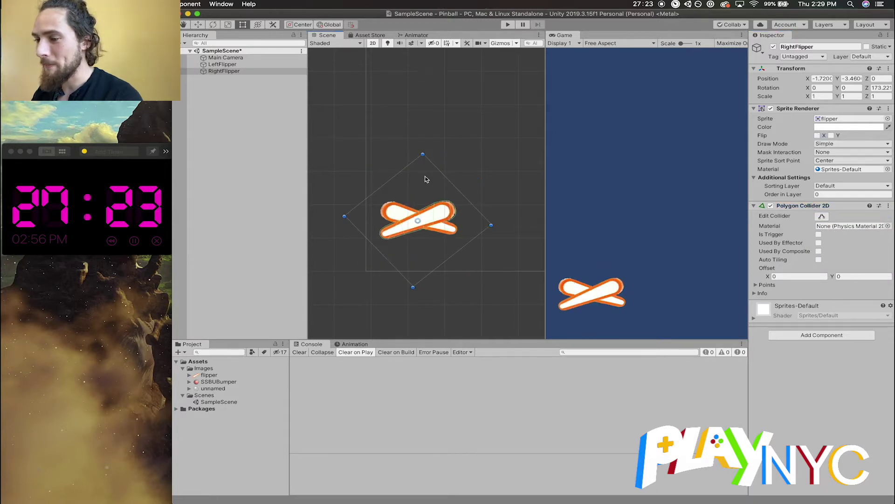
Move RightFlipper to X 1.88, Y -3.42, level with LeftFlipper, and save the scene
{"action": "scroll", "coordinate": [416, 282], "scroll_direction": "down", "scroll_amount": 2}
{"action": "scroll", "coordinate": [526, 238], "scroll_direction": "up", "scroll_amount": 2}
{"action": "left_click_drag", "start_coordinate": [451, 236], "coordinate": [498, 238]}
{"action": "left_click", "coordinate": [490, 300]}
{"action": "left_click", "coordinate": [482, 299]}
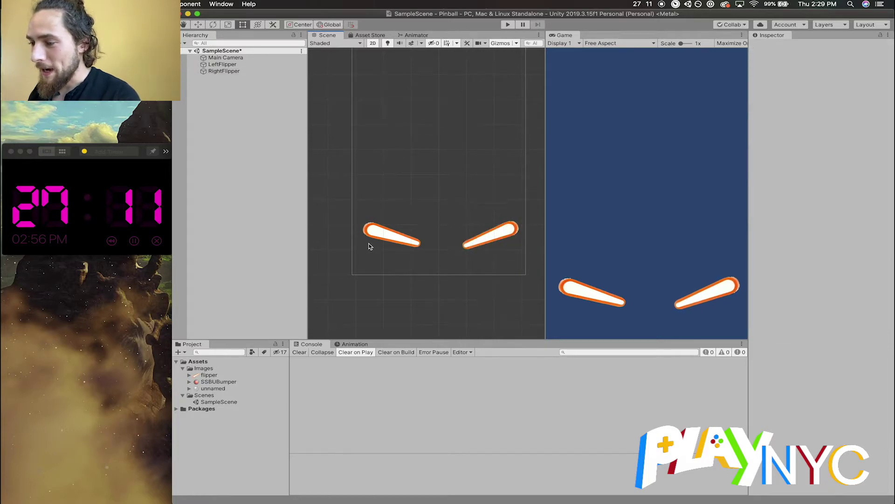
{"action": "left_click", "coordinate": [505, 245]}
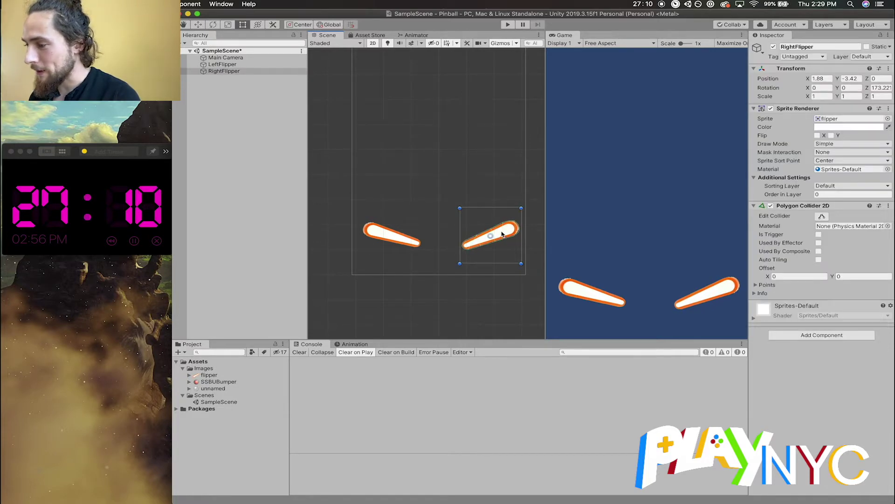
{"action": "left_click_drag", "start_coordinate": [504, 235], "coordinate": [501, 233]}
{"action": "left_click", "coordinate": [462, 267]}
{"action": "scroll", "coordinate": [462, 257], "scroll_direction": "down", "scroll_amount": 3}
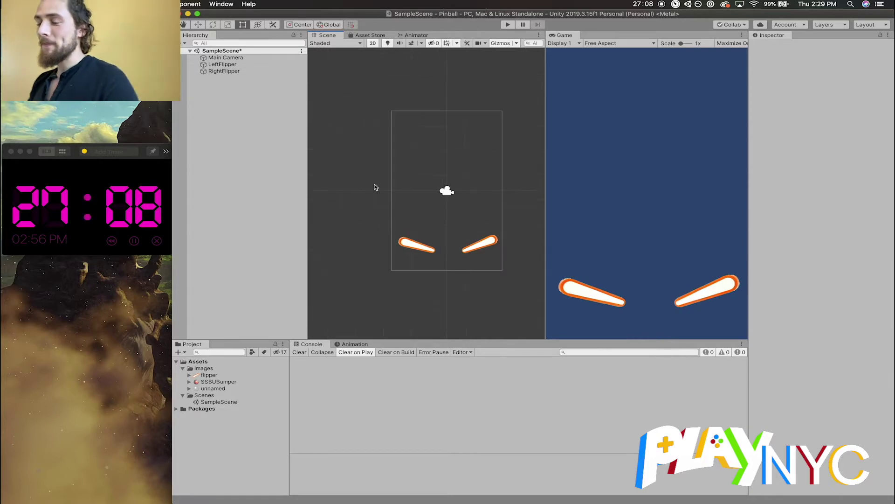
{"action": "key", "text": "super+s"}
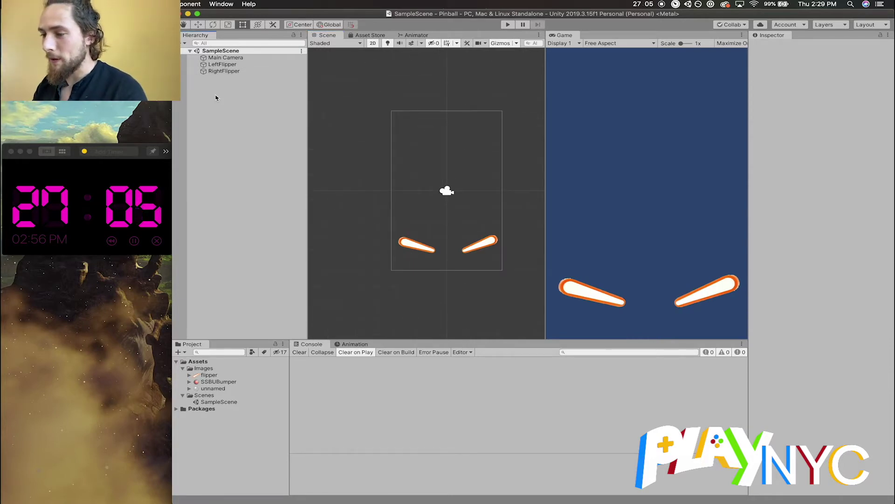
{"action": "left_click", "coordinate": [184, 43]}
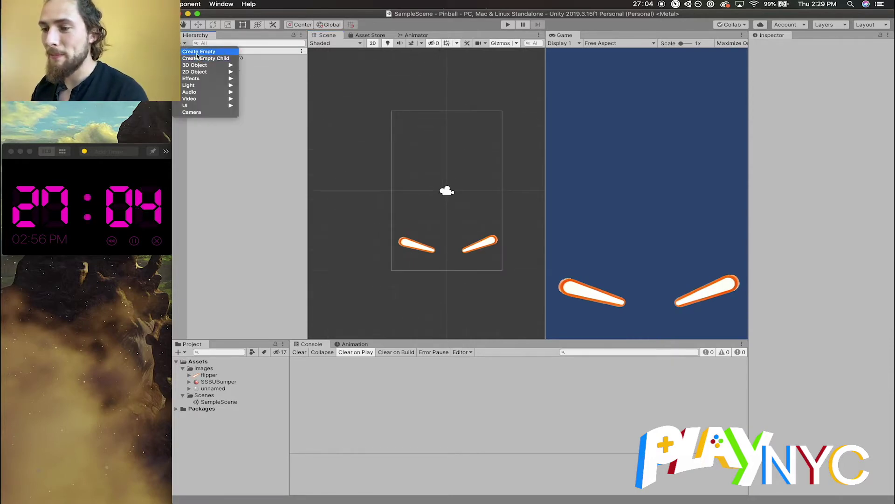
Create an empty object named LeftBound and add a 1 by 1 Box Collider 2D
{"action": "left_click", "coordinate": [197, 53]}
{"action": "type", "text": "LeftBound"}
{"action": "key", "text": "Return"}
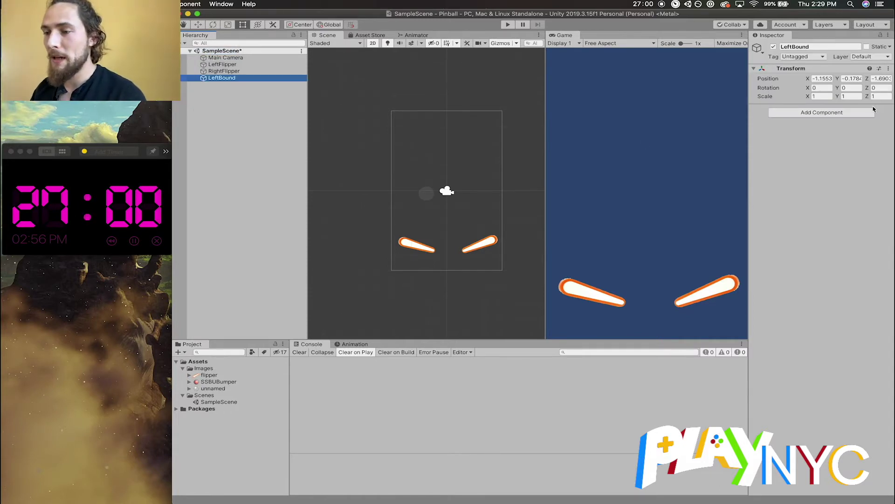
{"action": "left_click", "coordinate": [825, 112]}
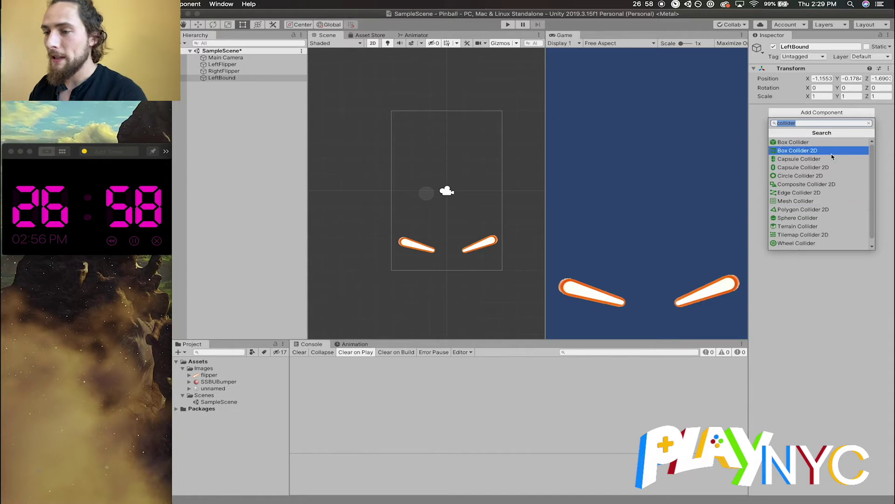
{"action": "left_click", "coordinate": [810, 151]}
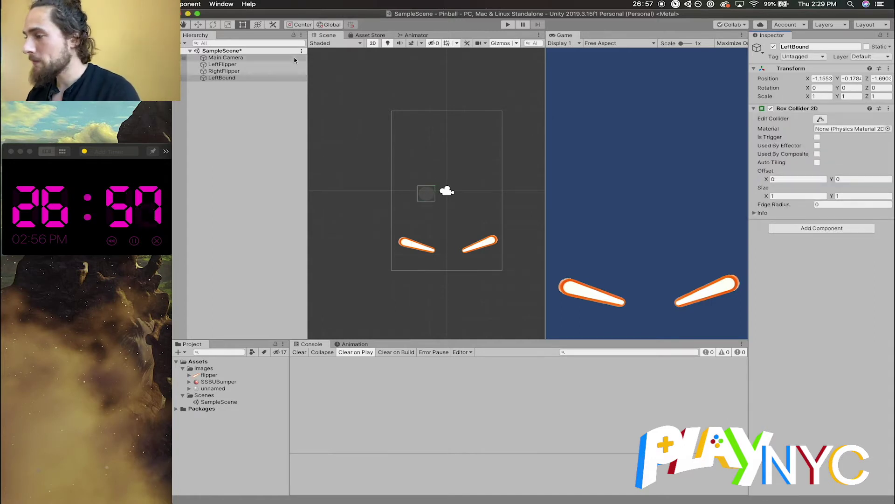
{"action": "scroll", "coordinate": [464, 179], "scroll_direction": "up", "scroll_amount": 3}
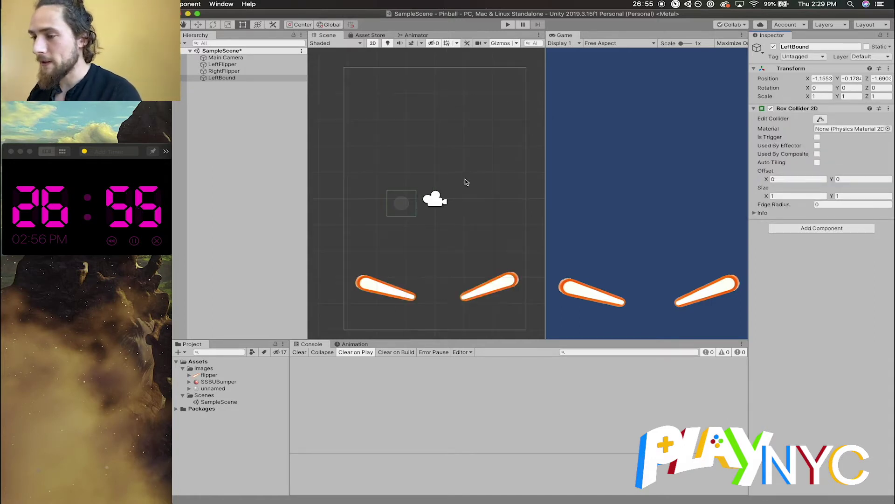
{"action": "scroll", "coordinate": [429, 180], "scroll_direction": "down", "scroll_amount": 1}
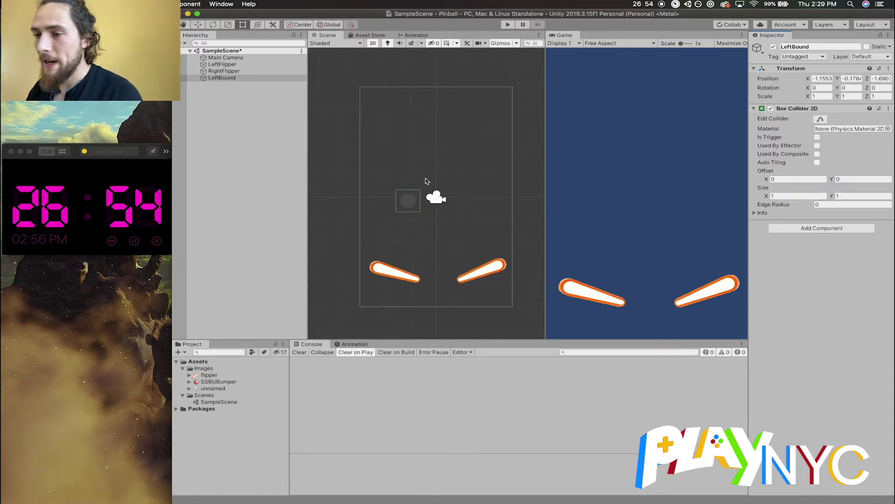
Undo LeftBound's Box Collider 2D and search the component list for sprite components
{"action": "key", "text": "super+z"}
{"action": "left_click", "coordinate": [220, 79]}
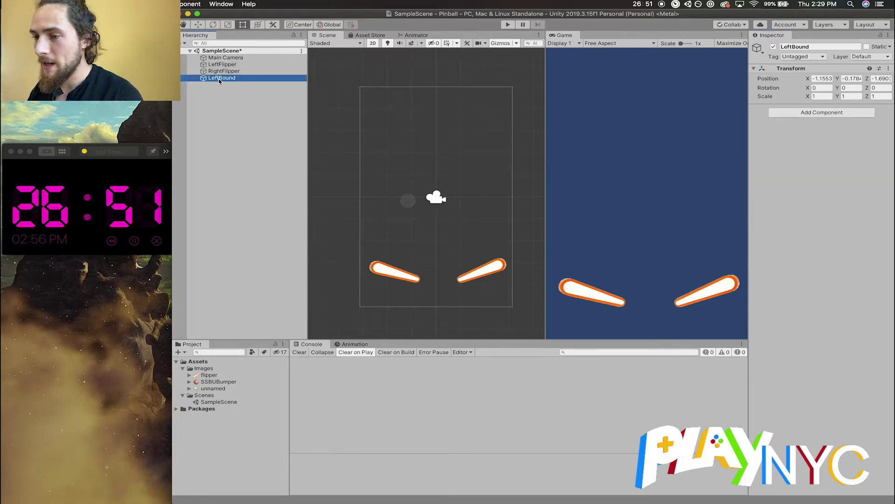
{"action": "left_click", "coordinate": [808, 113]}
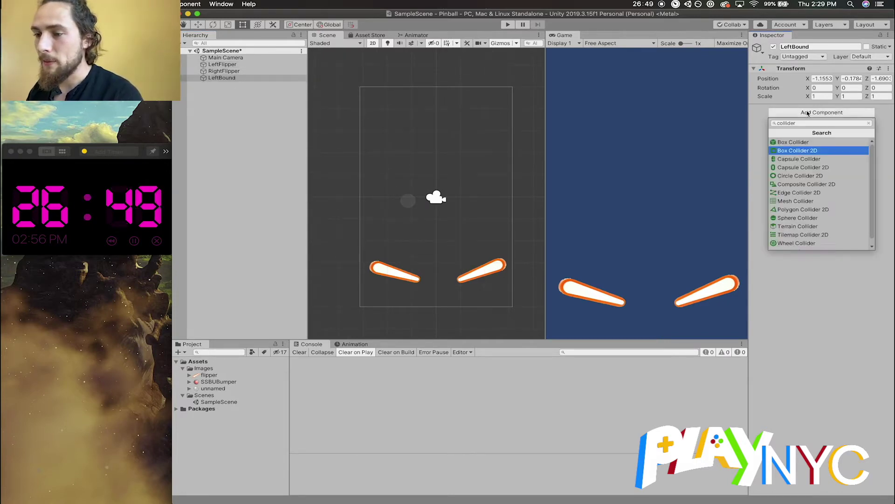
{"action": "left_click", "coordinate": [797, 124]}
{"action": "type", "text": "sp"}
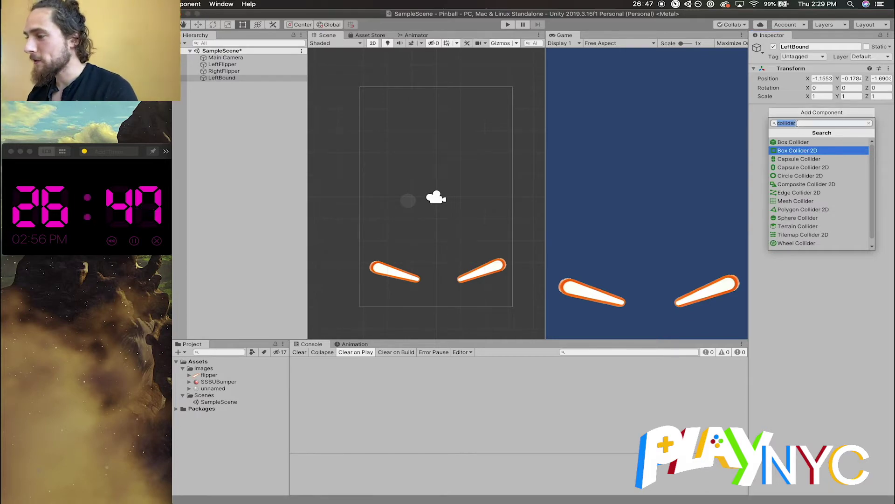
{"action": "type", "text": "rit"}
{"action": "key", "text": "Down"}
{"action": "key", "text": "Down"}
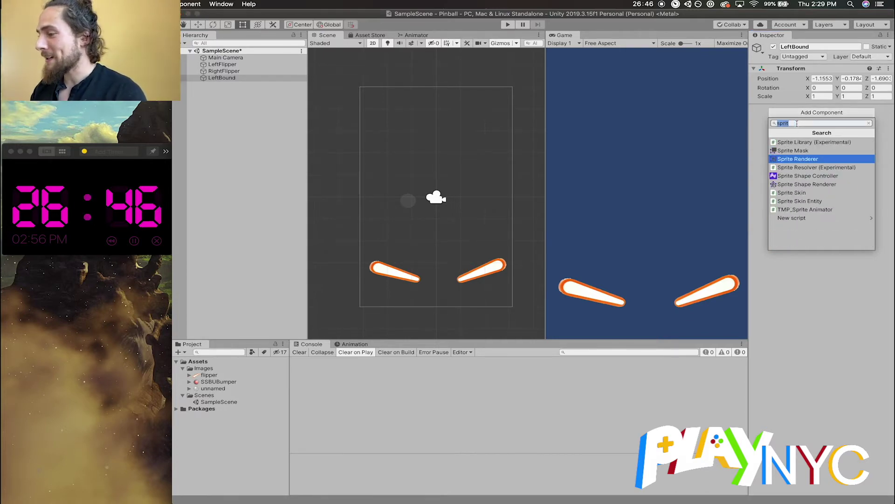
{"action": "key", "text": "Down"}
{"action": "key", "text": "Down"}
{"action": "key", "text": "Down"}
{"action": "key", "text": "BackSpace"}
{"action": "key", "text": "BackSpace"}
{"action": "type", "text": "sp"}
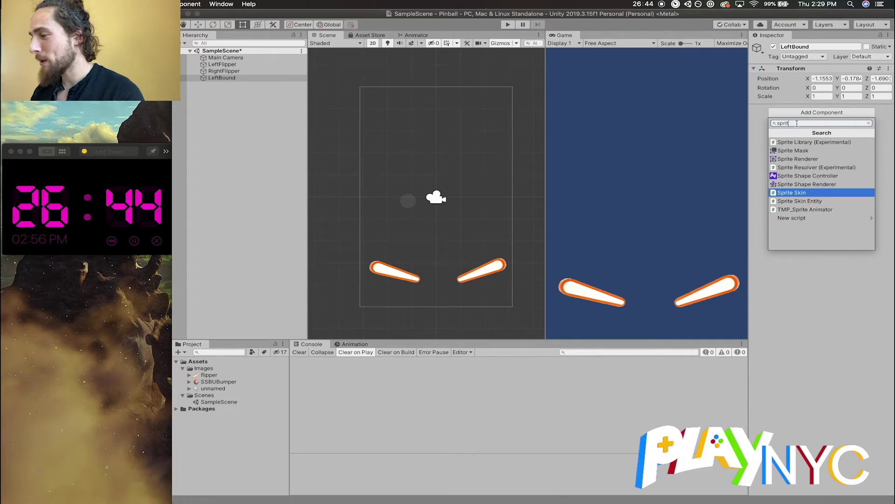
{"action": "key", "text": "BackSpace"}
{"action": "key", "text": "BackSpace"}
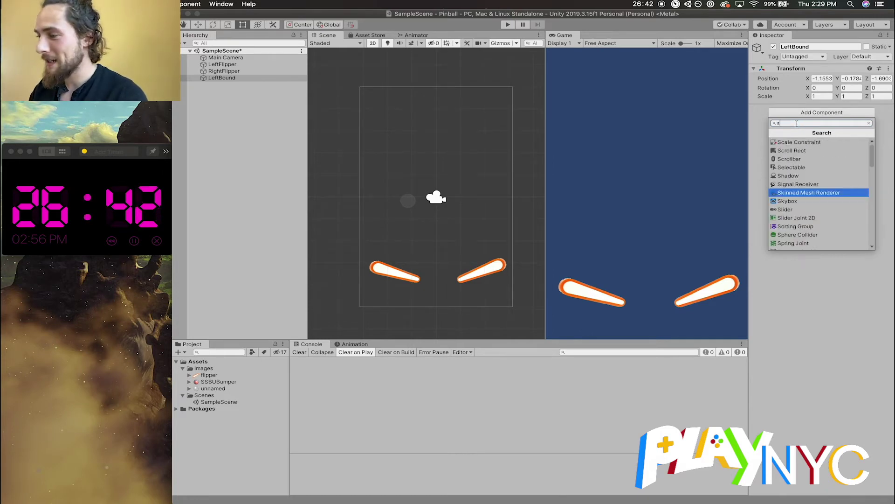
{"action": "type", "text": "ite"}
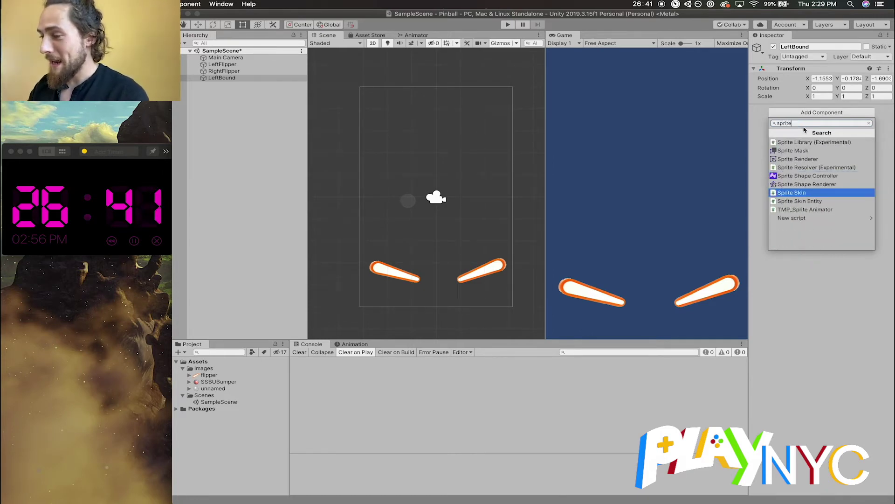
{"action": "key", "text": "BackSpace"}
{"action": "key", "text": "BackSpace"}
{"action": "key", "text": "BackSpace"}
{"action": "key", "text": "BackSpace"}
{"action": "key", "text": "BackSpace"}
{"action": "key", "text": "BackSpace"}
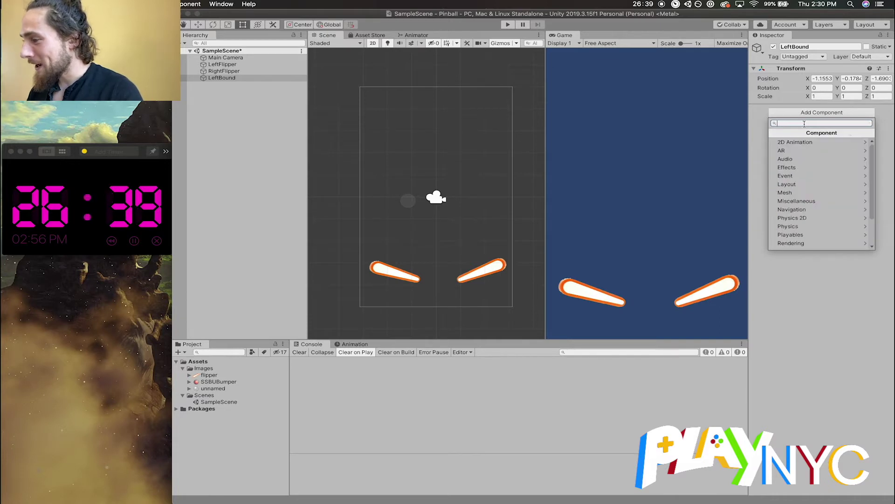
{"action": "key", "text": "Escape"}
Add a Sprite Renderer to LeftBound and assign it the Background sprite
{"action": "left_click", "coordinate": [797, 114]}
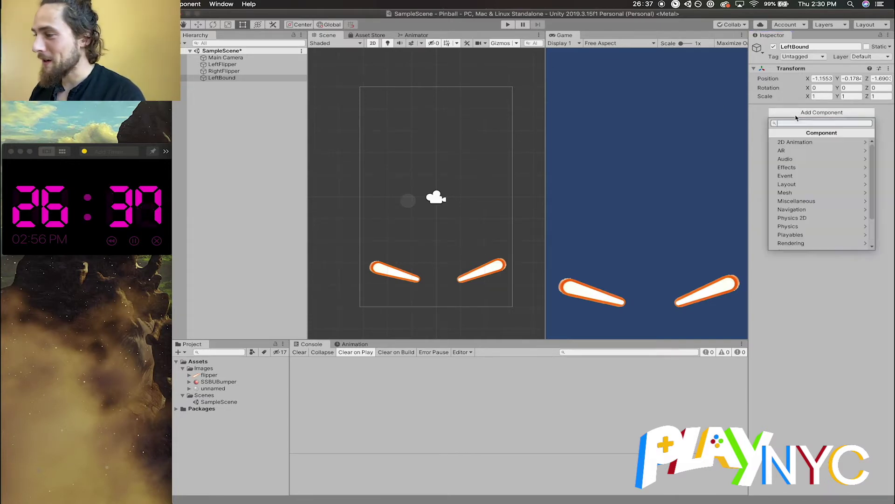
{"action": "type", "text": "sprite"}
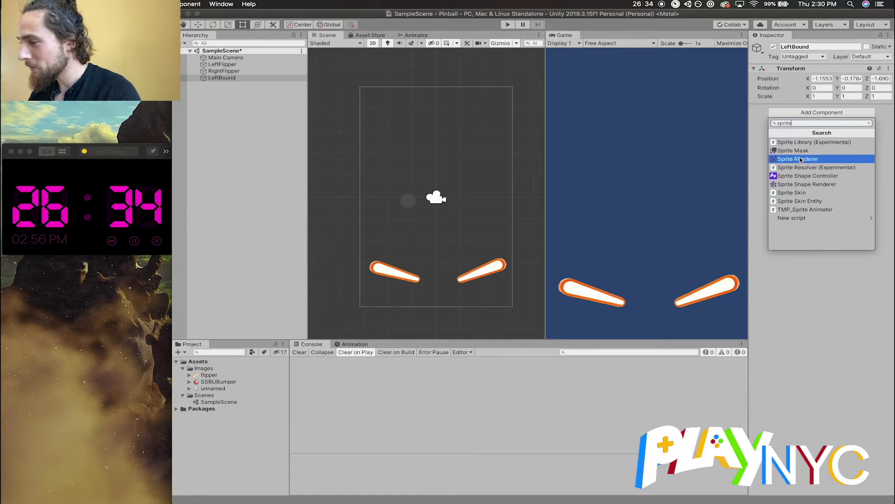
{"action": "left_click", "coordinate": [801, 159]}
{"action": "left_click", "coordinate": [887, 119]}
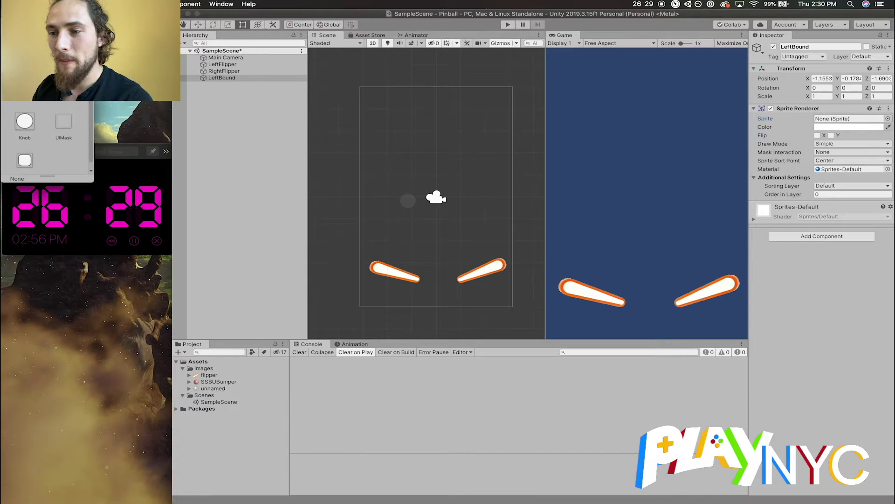
{"action": "double_click", "coordinate": [25, 160]}
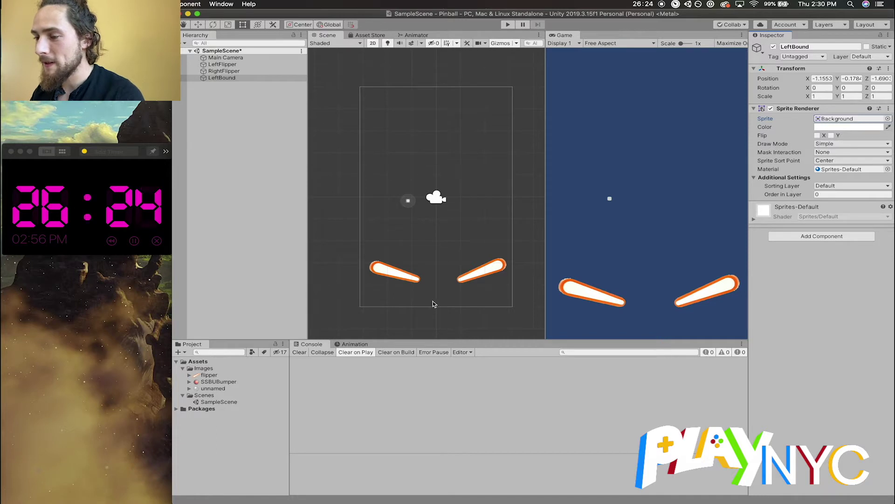
{"action": "scroll", "coordinate": [433, 301], "scroll_direction": "up", "scroll_amount": 2}
{"action": "scroll", "coordinate": [406, 210], "scroll_direction": "down", "scroll_amount": 2}
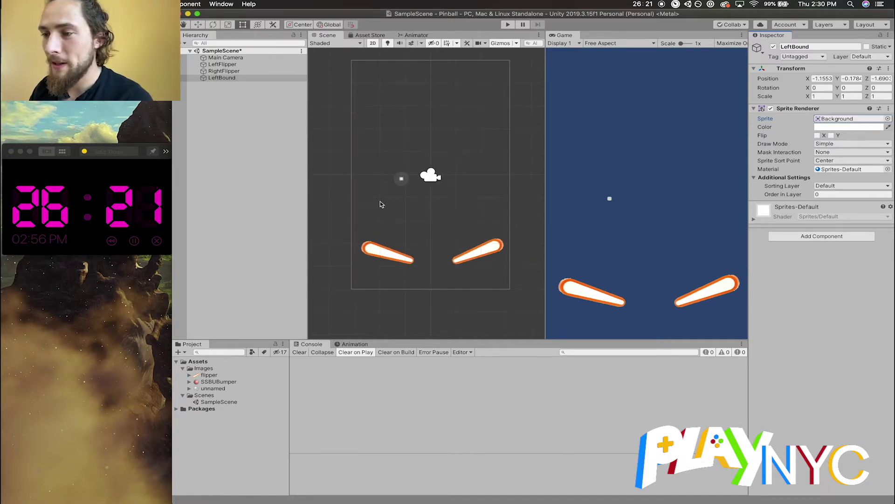
Scale and move LeftBound into a tall thin wall along the left edge at X -3.49
{"action": "scroll", "coordinate": [409, 206], "scroll_direction": "up", "scroll_amount": 3}
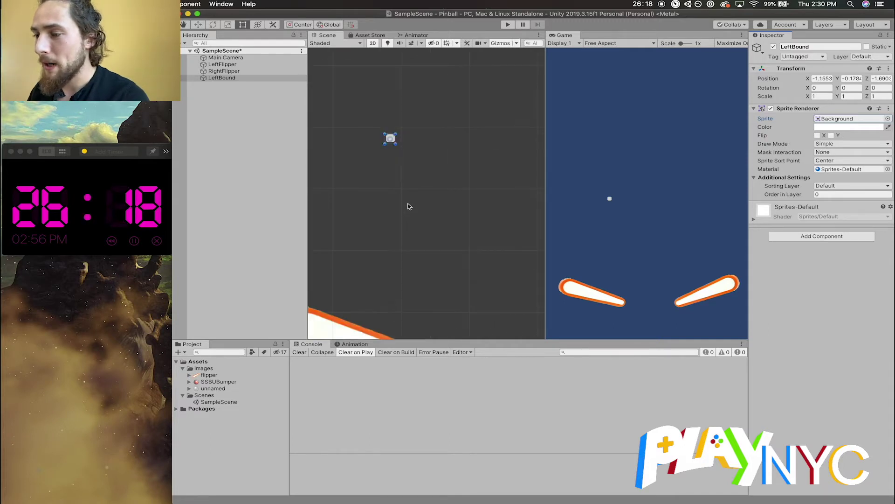
{"action": "left_click_drag", "start_coordinate": [394, 137], "coordinate": [522, 318]}
{"action": "scroll", "coordinate": [463, 290], "scroll_direction": "down", "scroll_amount": 5}
{"action": "left_click_drag", "start_coordinate": [463, 261], "coordinate": [383, 163]}
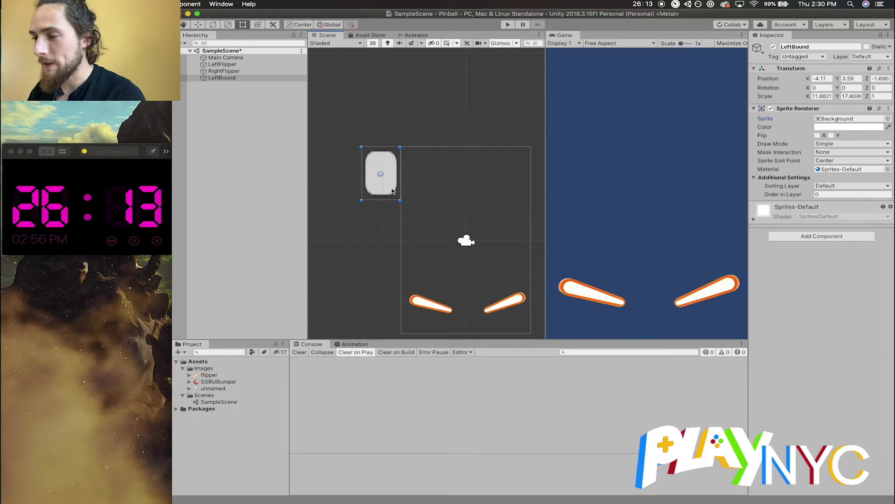
{"action": "left_click_drag", "start_coordinate": [400, 201], "coordinate": [389, 349]}
{"action": "scroll", "coordinate": [418, 249], "scroll_direction": "down", "scroll_amount": 1}
{"action": "scroll", "coordinate": [418, 249], "scroll_direction": "up", "scroll_amount": 1}
{"action": "left_click_drag", "start_coordinate": [366, 235], "coordinate": [397, 214]}
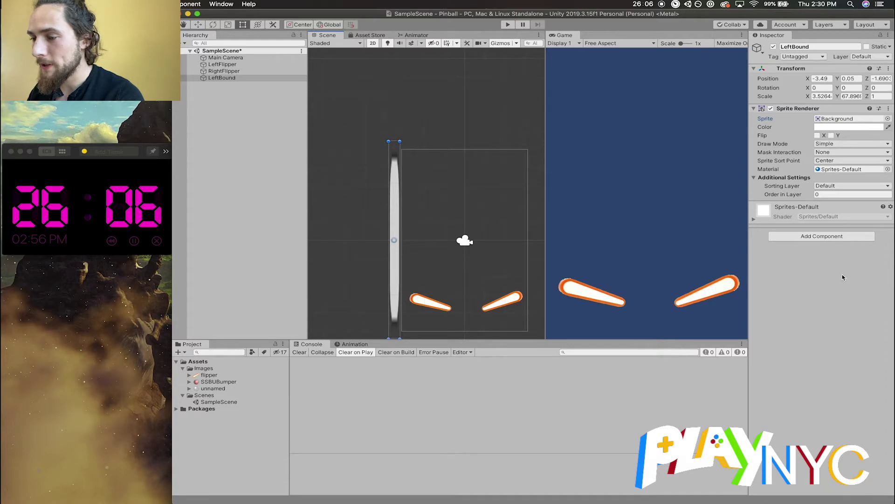
Add a Box Collider 2D to the LeftBound wall
{"action": "left_click", "coordinate": [814, 237]}
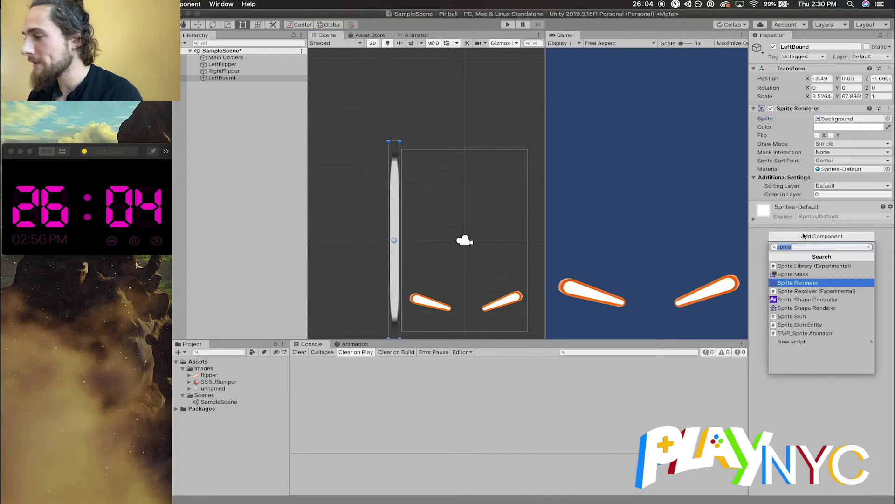
{"action": "type", "text": "box"}
{"action": "left_click", "coordinate": [812, 274]}
{"action": "scroll", "coordinate": [413, 195], "scroll_direction": "up", "scroll_amount": 1}
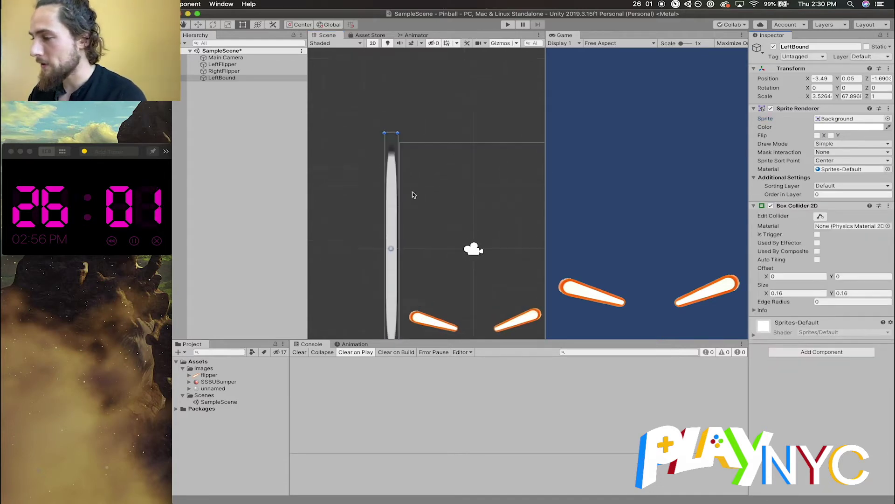
{"action": "scroll", "coordinate": [391, 197], "scroll_direction": "down", "scroll_amount": 3}
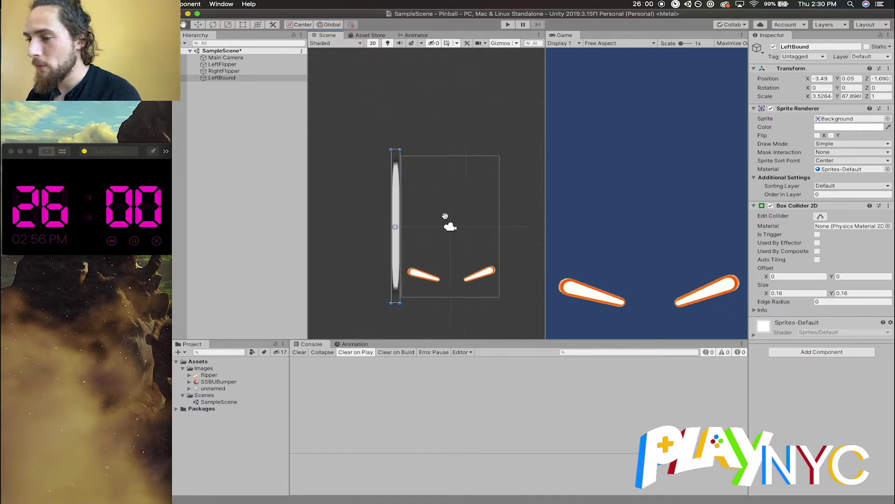
{"action": "left_click", "coordinate": [229, 78]}
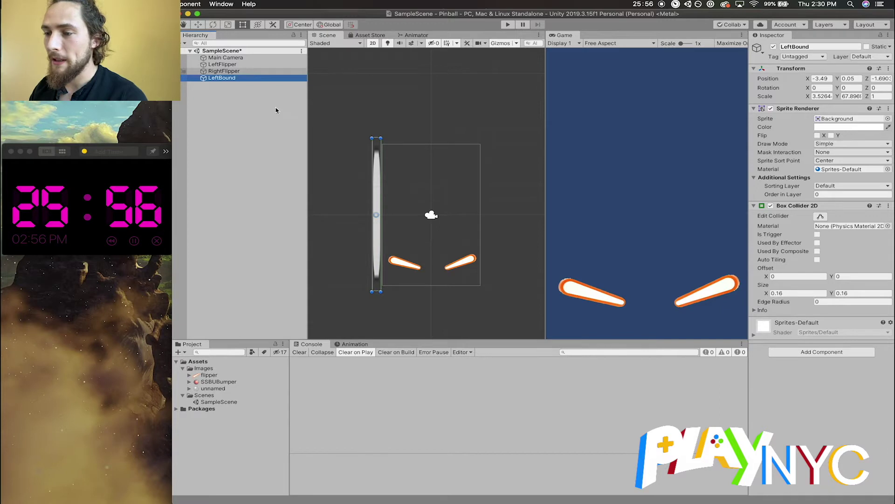
Duplicate the LeftBound wall and move the copy to the playfield's right side
{"action": "key", "text": "super+d"}
{"action": "left_click", "coordinate": [376, 187]}
{"action": "left_click_drag", "start_coordinate": [376, 187], "coordinate": [492, 185]}
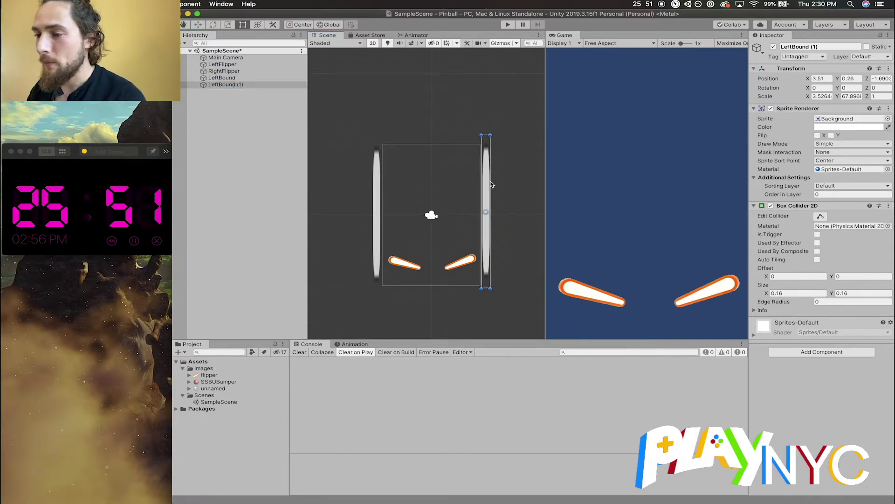
Duplicate the right wall and stretch the copy into a horizontal bar spanning the top
{"action": "left_click", "coordinate": [232, 87]}
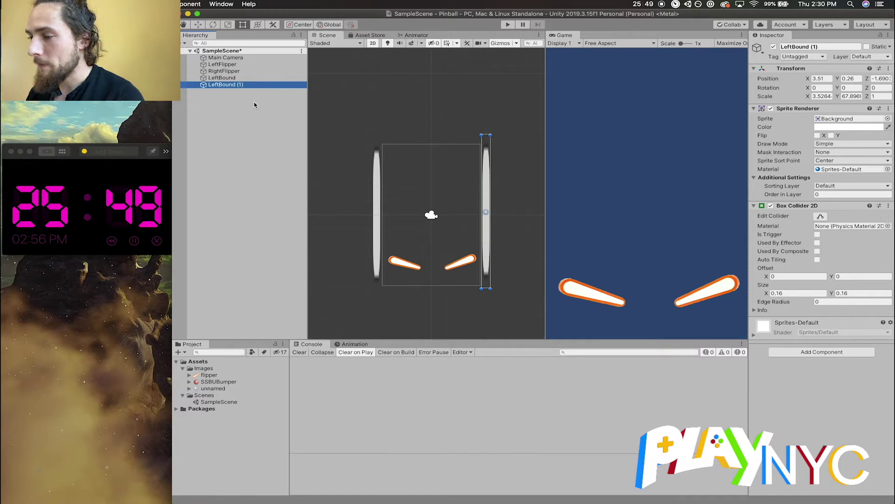
{"action": "key", "text": "super+d"}
{"action": "left_click_drag", "start_coordinate": [485, 181], "coordinate": [428, 201]}
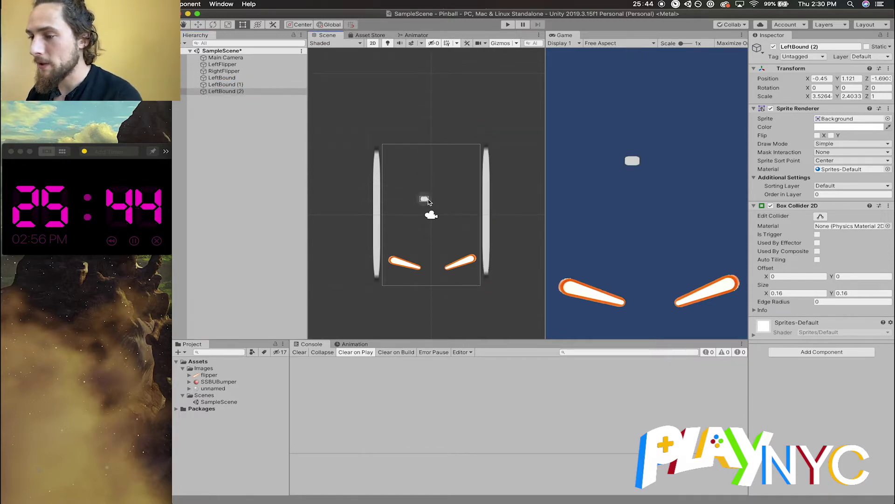
{"action": "scroll", "coordinate": [425, 201], "scroll_direction": "up", "scroll_amount": 3}
{"action": "left_click_drag", "start_coordinate": [428, 203], "coordinate": [360, 120]}
{"action": "scroll", "coordinate": [472, 199], "scroll_direction": "down", "scroll_amount": 2}
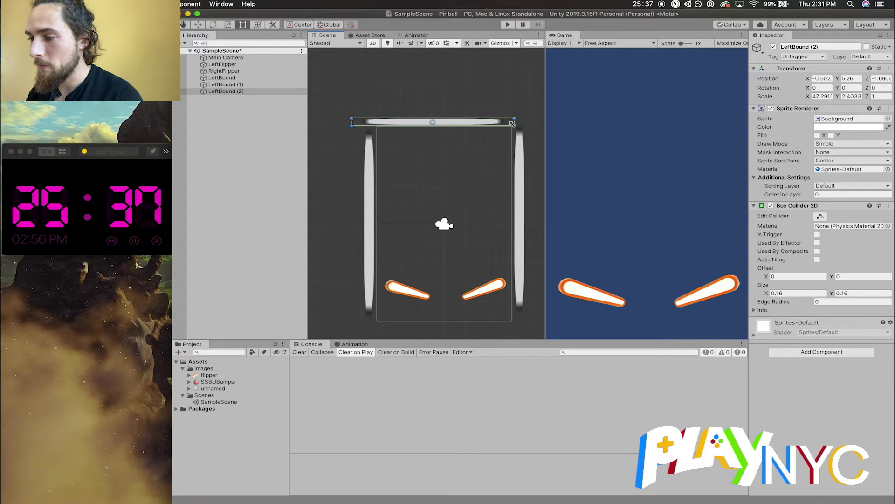
{"action": "left_click_drag", "start_coordinate": [520, 121], "coordinate": [535, 119]}
{"action": "left_click", "coordinate": [223, 92]}
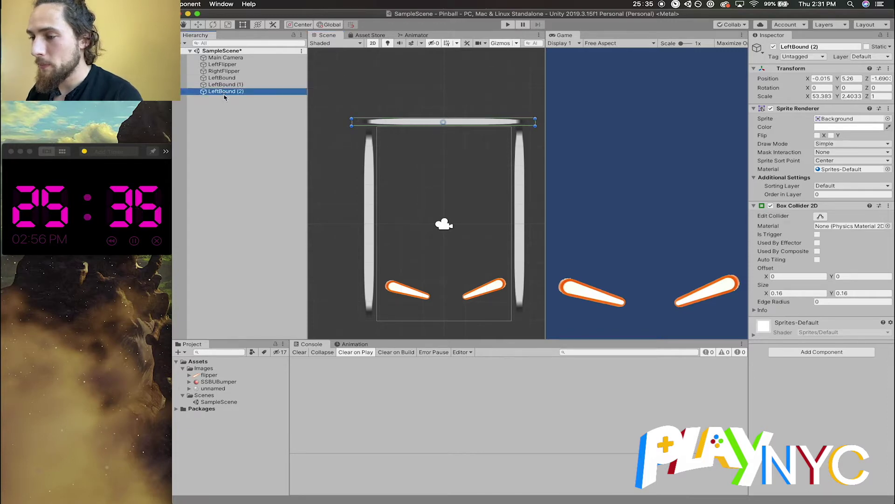
{"action": "left_click", "coordinate": [224, 94]}
Name the top wall UpperBound and the right wall RightBound
{"action": "type", "text": "U"}
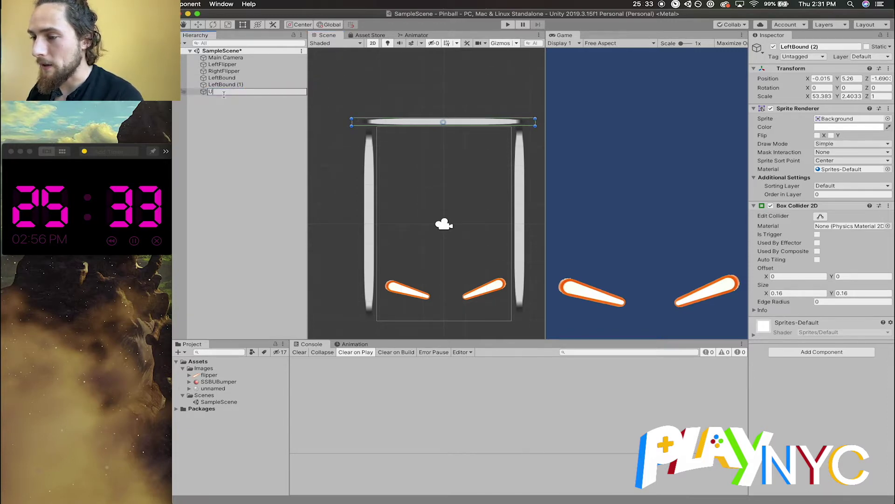
{"action": "type", "text": "pperBound"}
{"action": "key", "text": "Return"}
{"action": "left_click", "coordinate": [233, 86]}
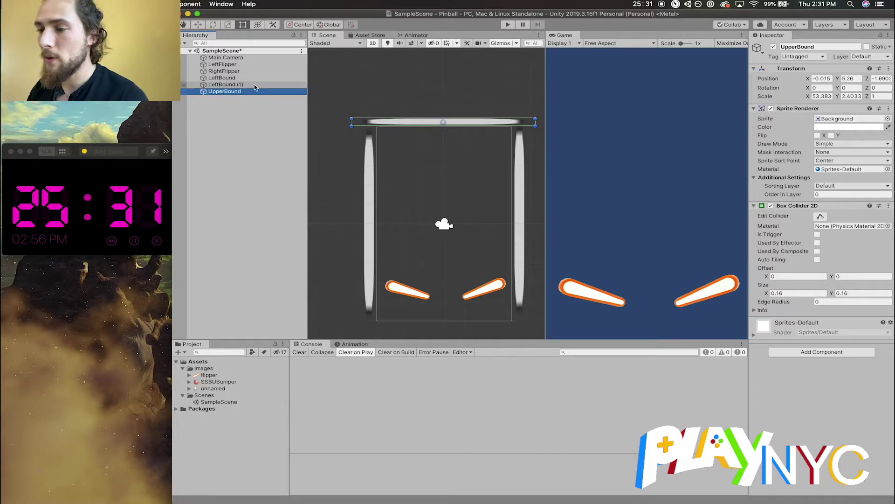
{"action": "left_click", "coordinate": [233, 87]}
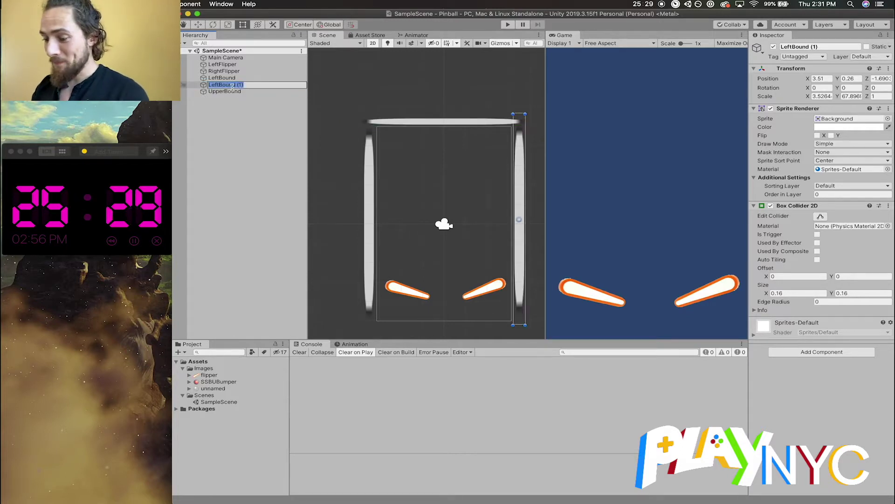
{"action": "type", "text": "R"}
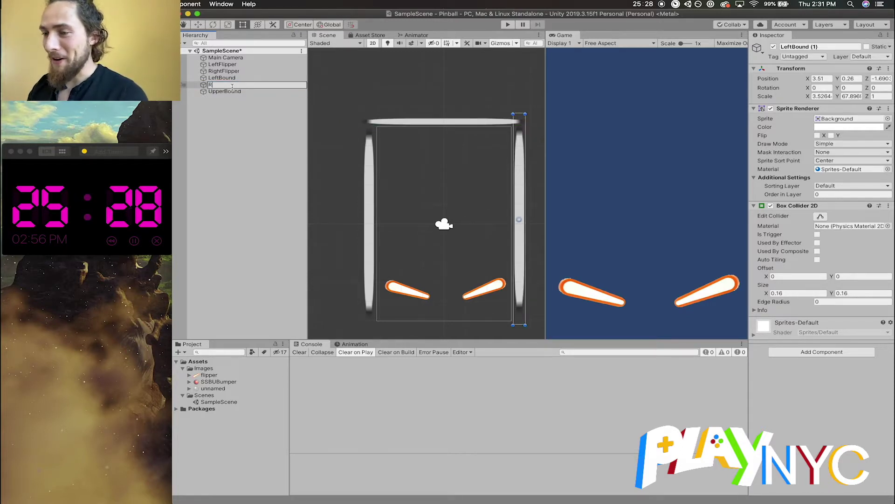
{"action": "type", "text": "ightBound"}
{"action": "key", "text": "Return"}
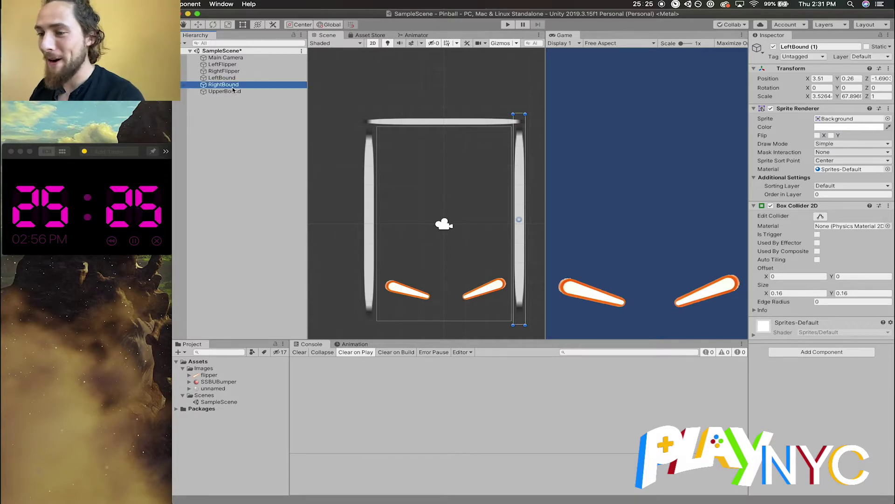
Recentre the pinball table and add a new empty GameObject to the scene
{"action": "left_click", "coordinate": [470, 174]}
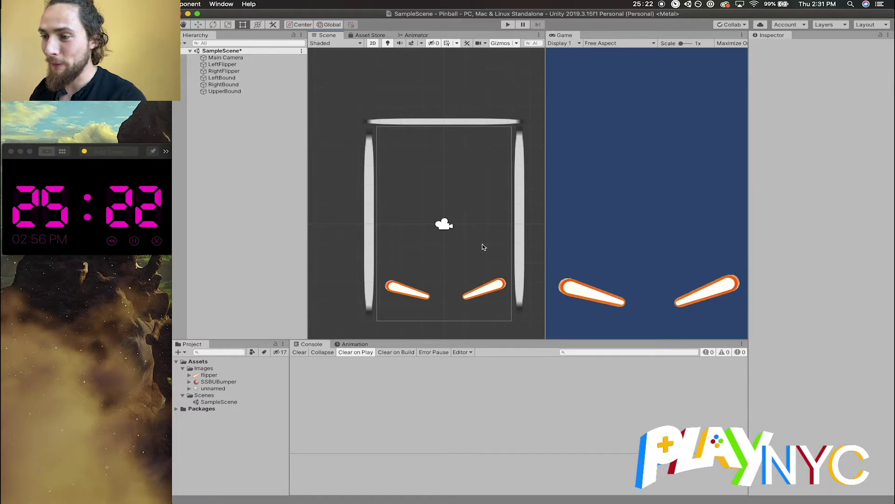
{"action": "scroll", "coordinate": [482, 248], "scroll_direction": "down", "scroll_amount": 2}
{"action": "middle_click_drag", "start_coordinate": [482, 248], "coordinate": [459, 203]}
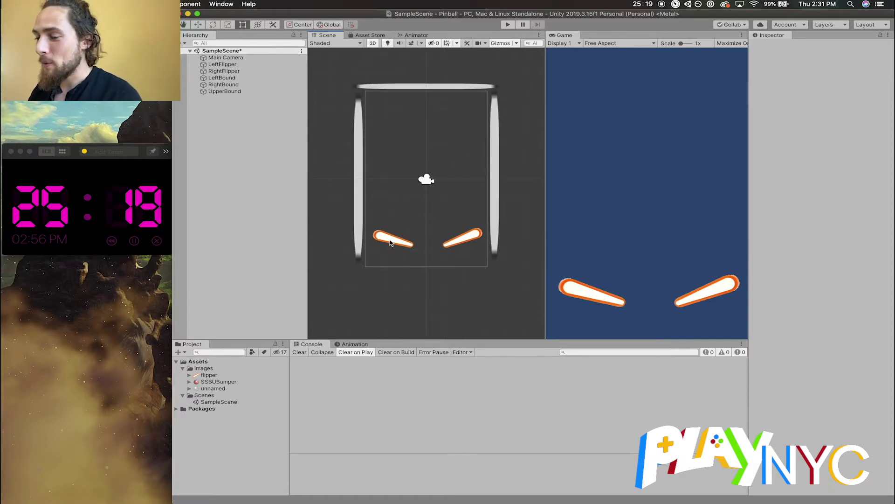
{"action": "left_click", "coordinate": [390, 243]}
{"action": "left_click", "coordinate": [246, 150]}
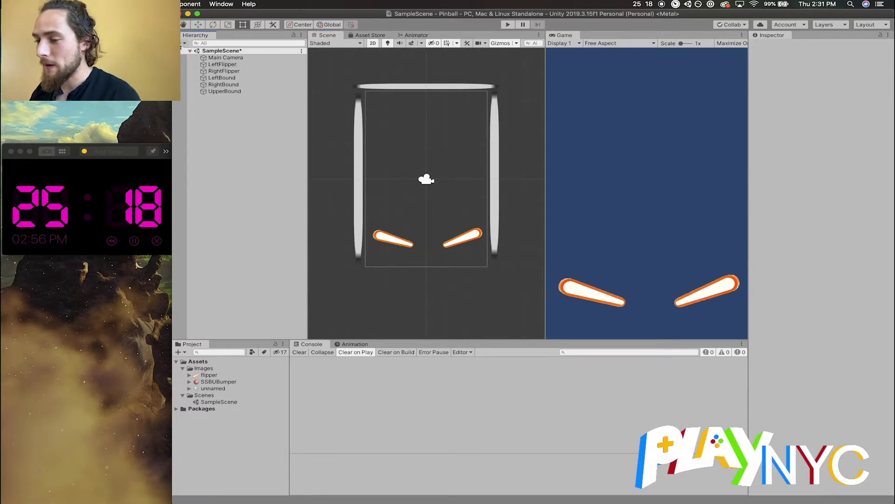
{"action": "left_click", "coordinate": [180, 45]}
{"action": "left_click", "coordinate": [198, 51]}
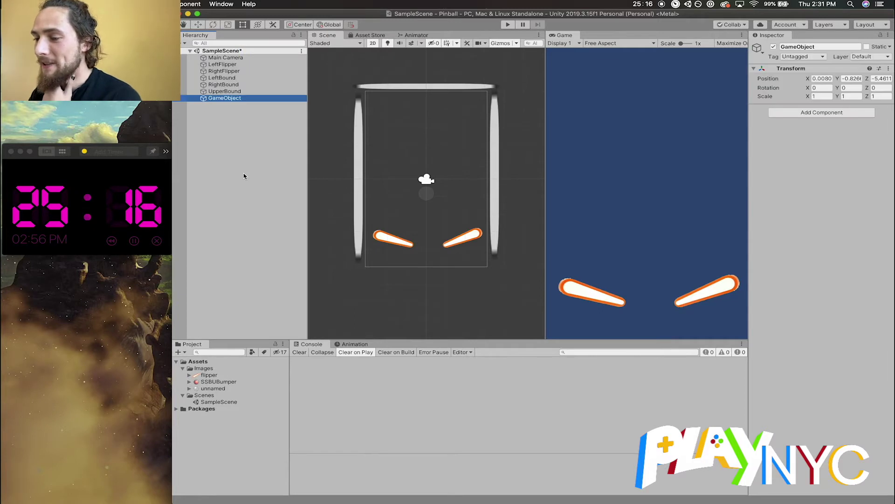
Rename the empty object to GameController and move it to the top of the hierarchy
{"action": "key", "text": "e"}
{"action": "left_click", "coordinate": [226, 97]}
{"action": "left_click", "coordinate": [224, 98]}
{"action": "type", "text": "Game"}
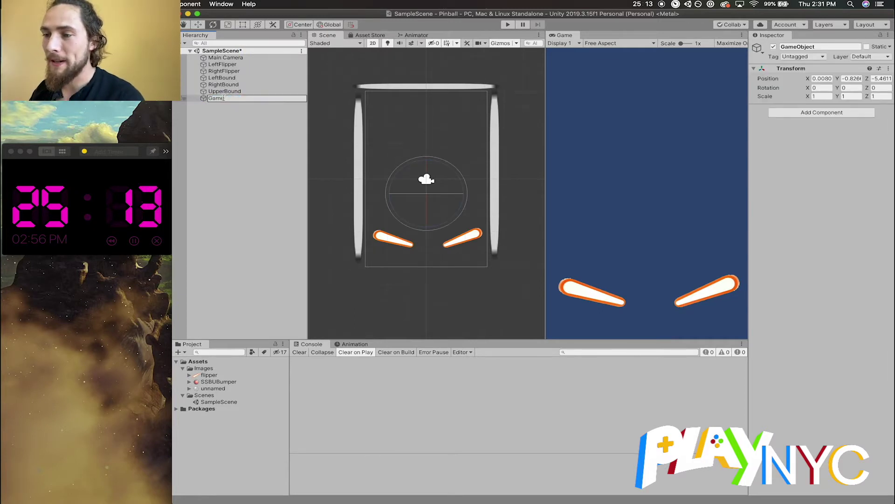
{"action": "type", "text": "Controller"}
{"action": "key", "text": "Return"}
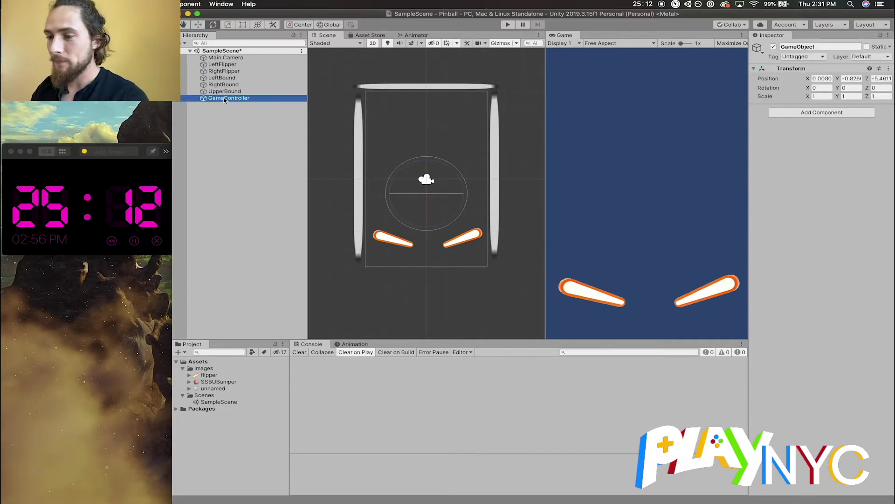
{"action": "left_click_drag", "start_coordinate": [234, 97], "coordinate": [235, 56]}
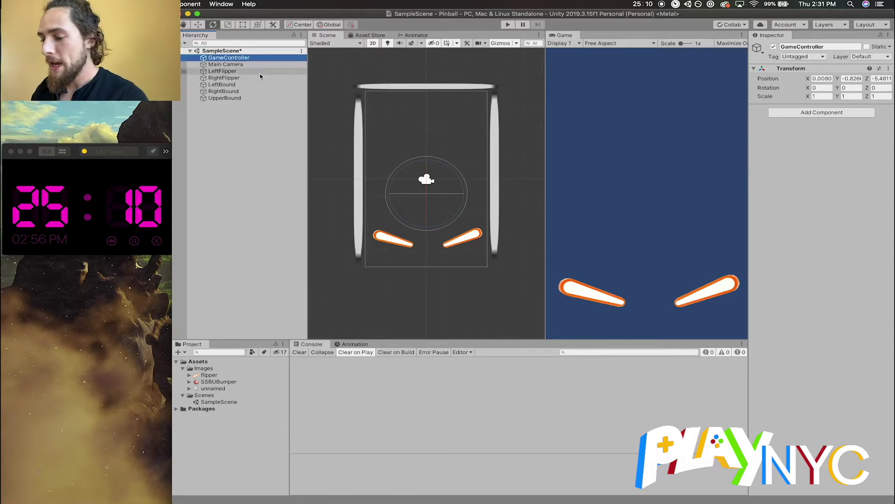
Save the scene and check RightFlipper, LeftBound, RightBound and GameController in the Hierarchy
{"action": "key", "text": "super+s"}
{"action": "left_click", "coordinate": [224, 77]}
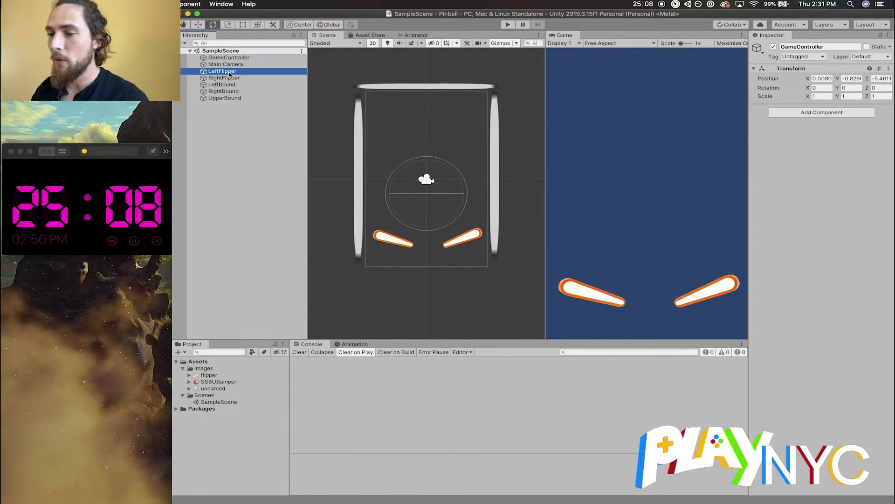
{"action": "left_click", "coordinate": [224, 85]}
{"action": "left_click", "coordinate": [224, 91]}
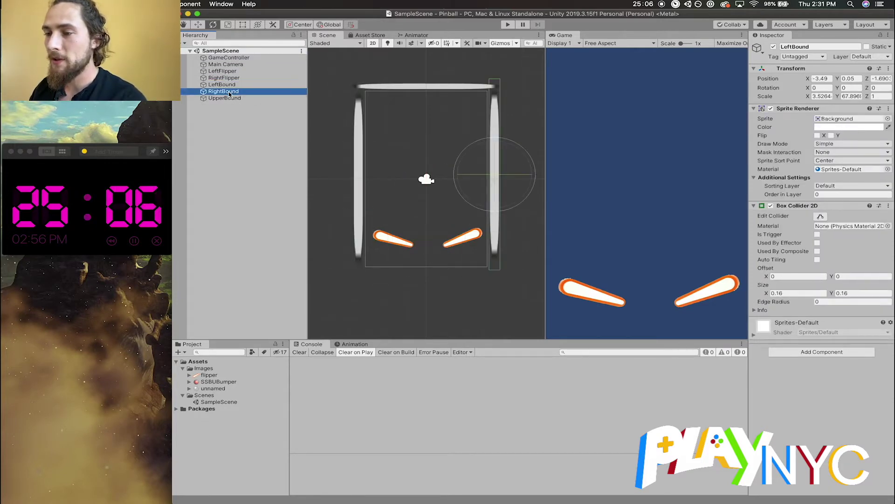
{"action": "left_click", "coordinate": [227, 57]}
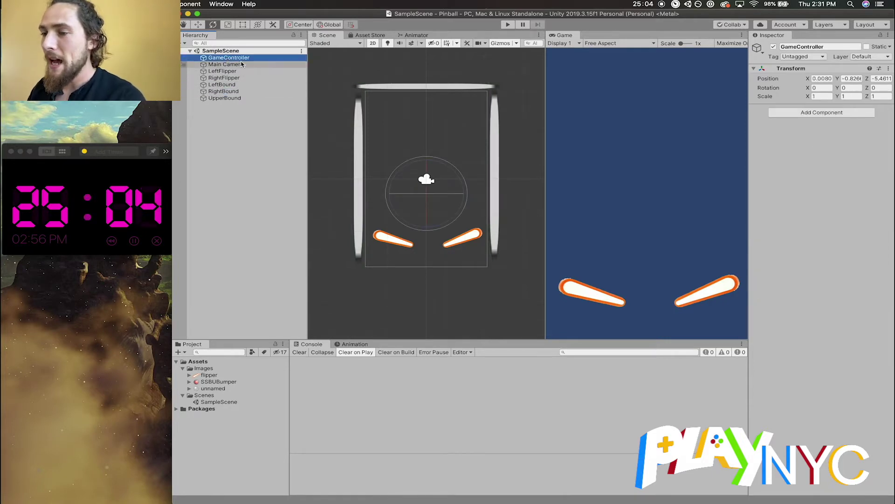
Search Add Component for 'box' on GameController, then cancel without adding anything
{"action": "left_click", "coordinate": [840, 113]}
{"action": "type", "text": "box"}
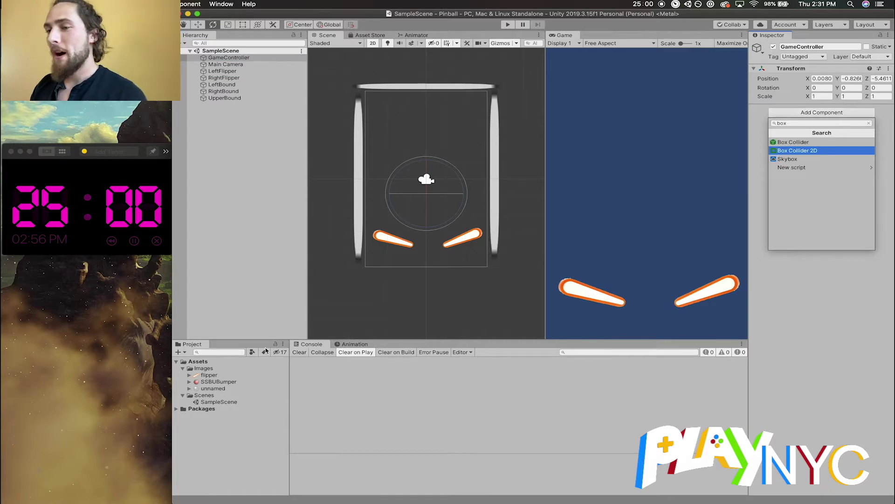
{"action": "left_click", "coordinate": [178, 354]}
Create a C# script asset named GameController in the project Assets
{"action": "left_click", "coordinate": [184, 354]}
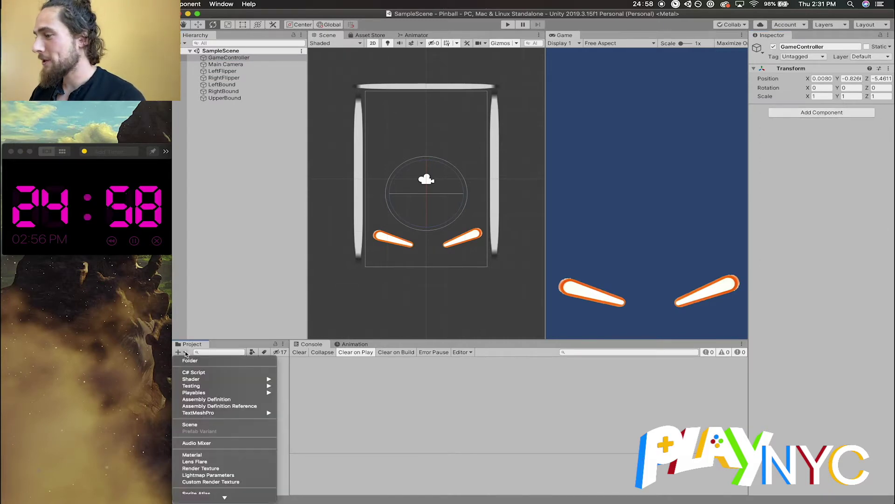
{"action": "left_click", "coordinate": [210, 372]}
{"action": "type", "text": "Game"}
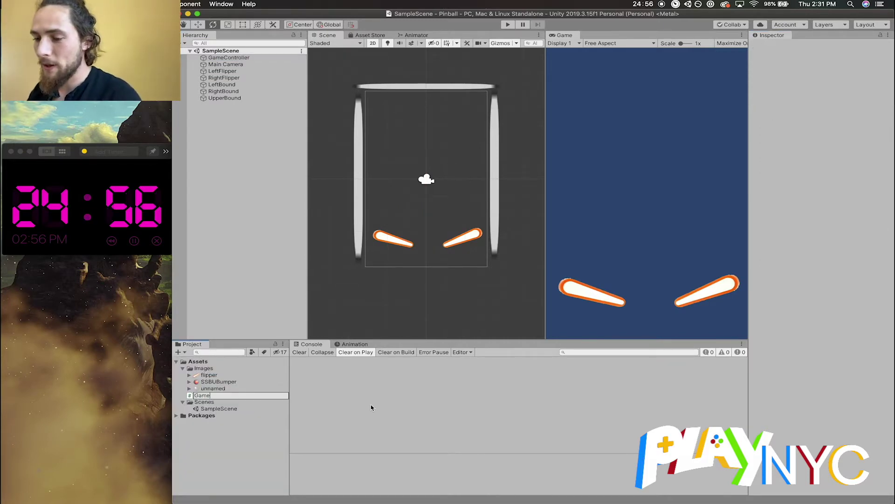
{"action": "type", "text": "Controller"}
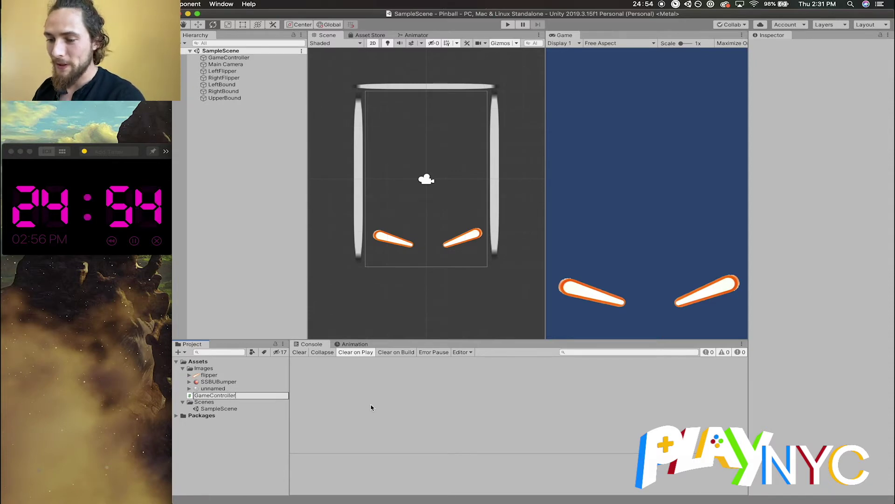
{"action": "key", "text": "Return"}
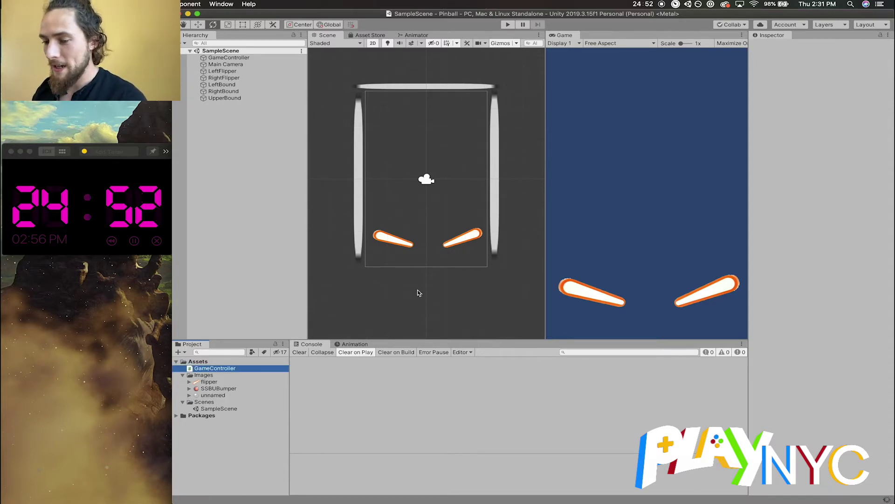
Look over the GameController, Main Camera and flipper objects, then clear the selection
{"action": "left_click", "coordinate": [222, 53]}
{"action": "left_click", "coordinate": [223, 56]}
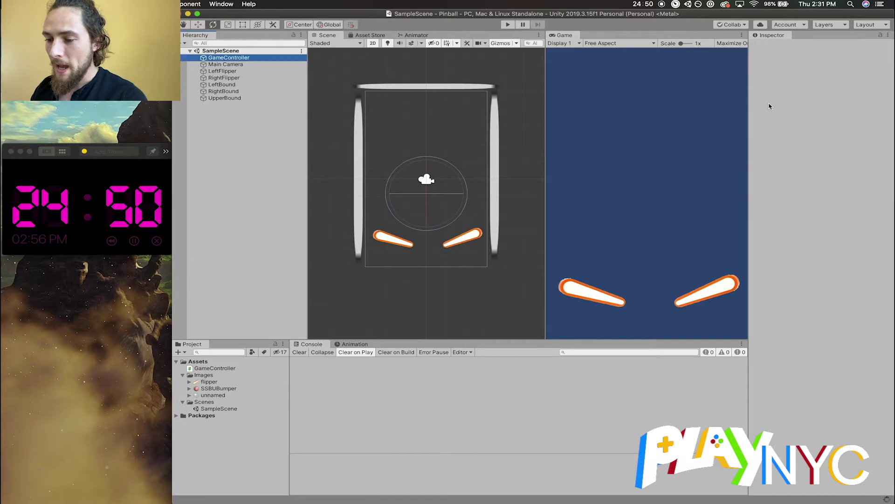
{"action": "left_click", "coordinate": [230, 65]}
{"action": "left_click", "coordinate": [226, 57]}
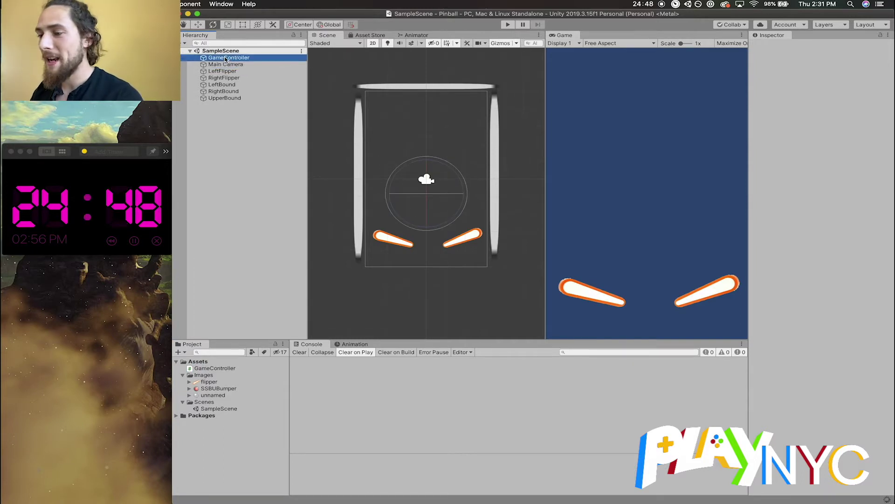
{"action": "left_click", "coordinate": [224, 77]}
{"action": "left_click", "coordinate": [226, 57]}
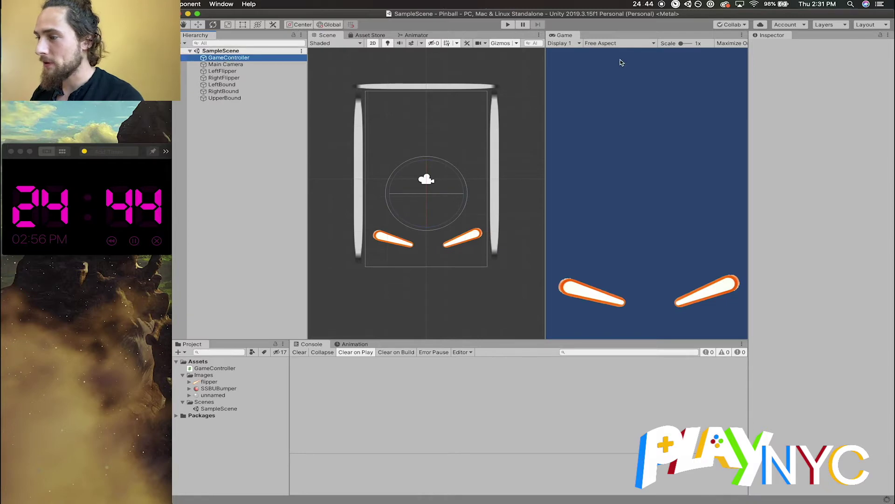
{"action": "left_click", "coordinate": [354, 81]}
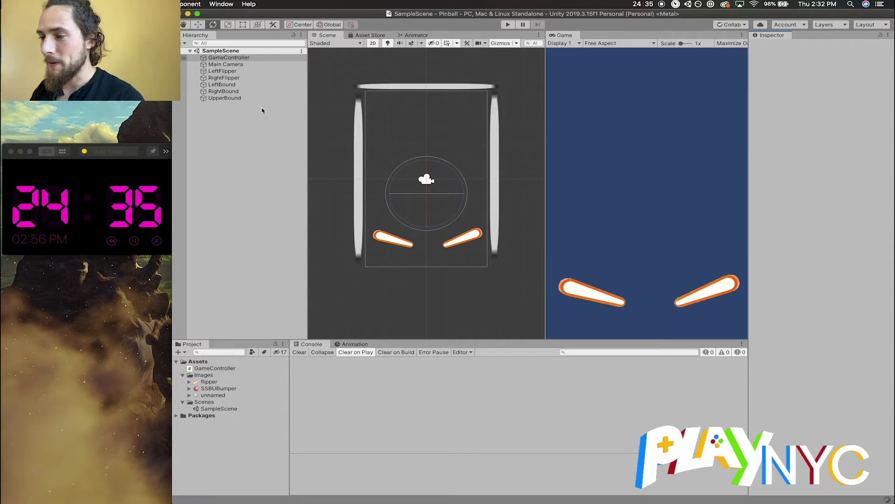
Add the Game Controller script component to the GameController object and save the scene
{"action": "left_click", "coordinate": [228, 58]}
{"action": "right_click", "coordinate": [230, 60]}
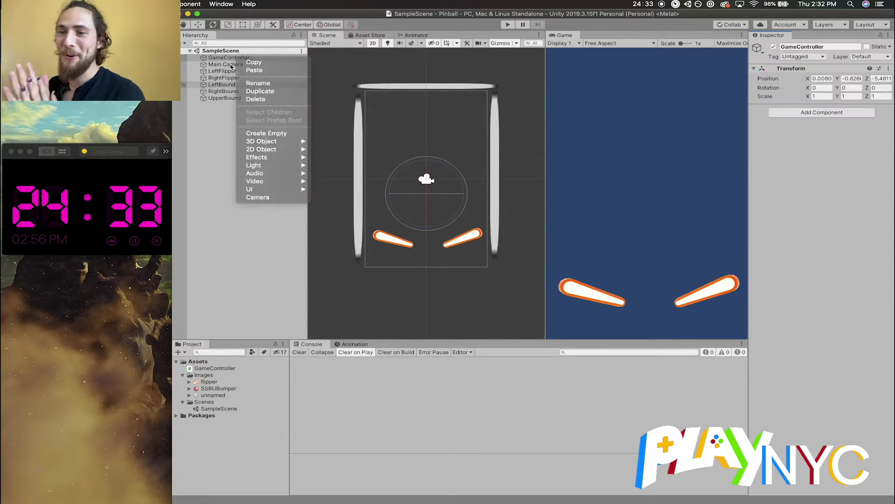
{"action": "left_click", "coordinate": [226, 58]}
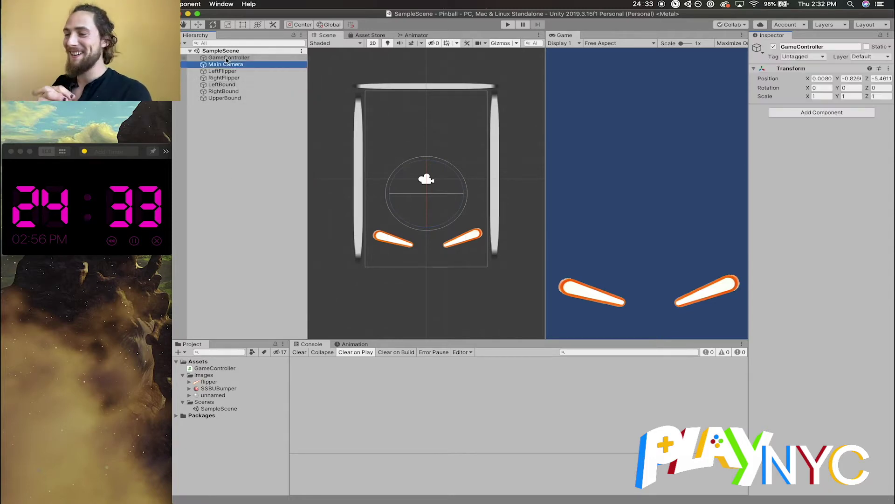
{"action": "left_click", "coordinate": [820, 113]}
{"action": "type", "text": "game"}
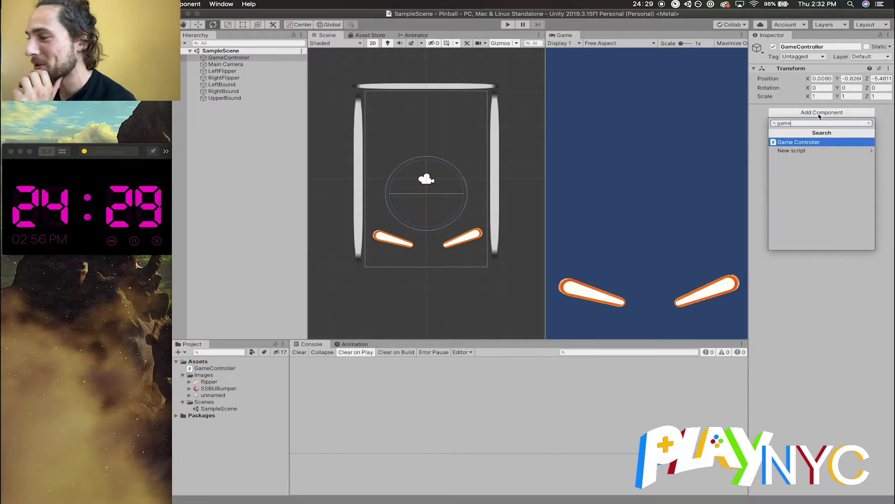
{"action": "key", "text": "Return"}
{"action": "key", "text": "super+s"}
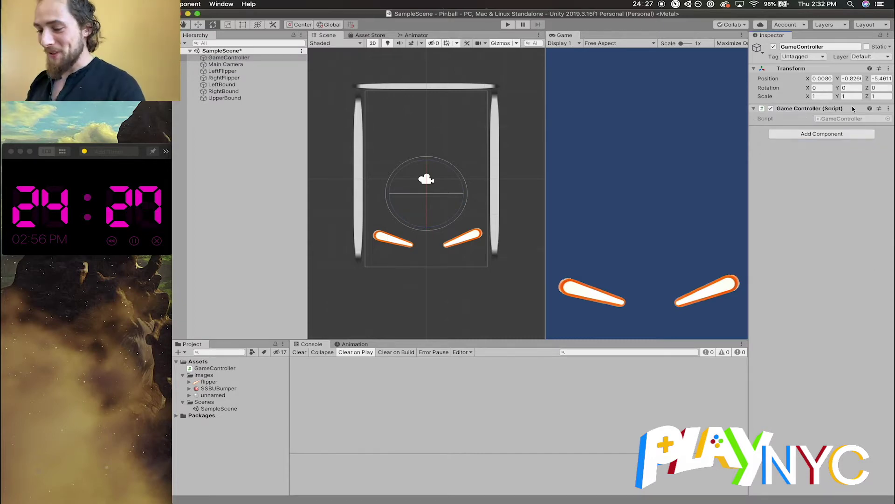
Open the GameController script in the code editor from the component's Edit Script option
{"action": "left_click", "coordinate": [889, 109]}
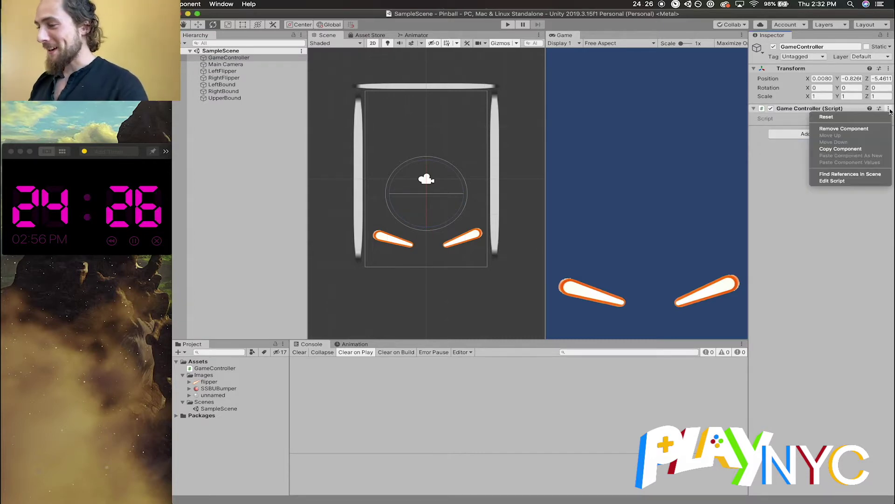
{"action": "left_click", "coordinate": [840, 185]}
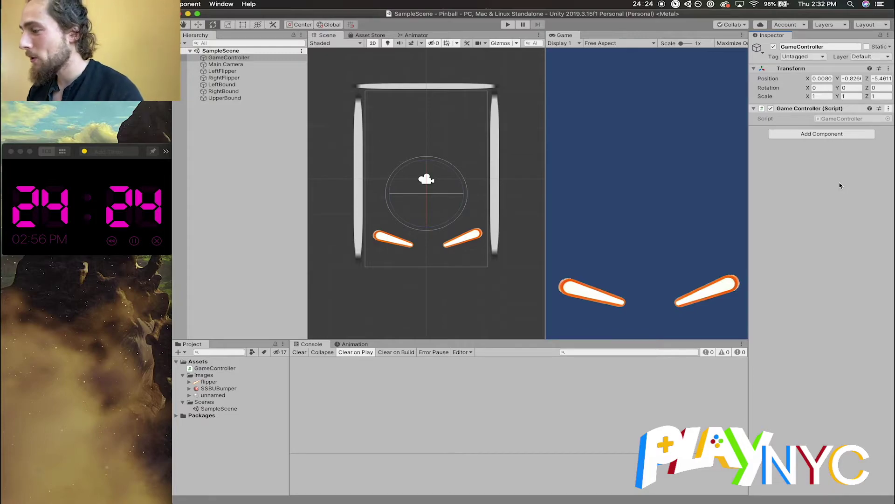
{"action": "key", "text": "super+Tab"}
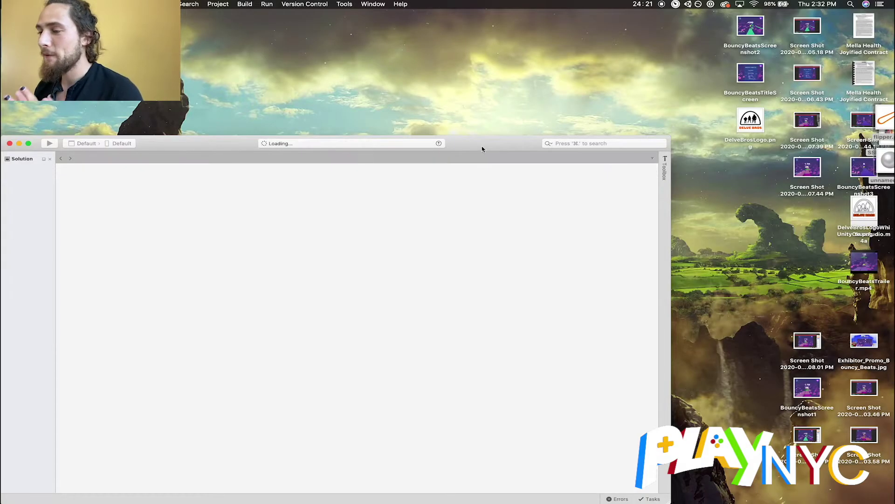
Enlarge the code editor and delete the template Start and Update methods from GameController
{"action": "left_click_drag", "start_coordinate": [482, 144], "coordinate": [482, 18]}
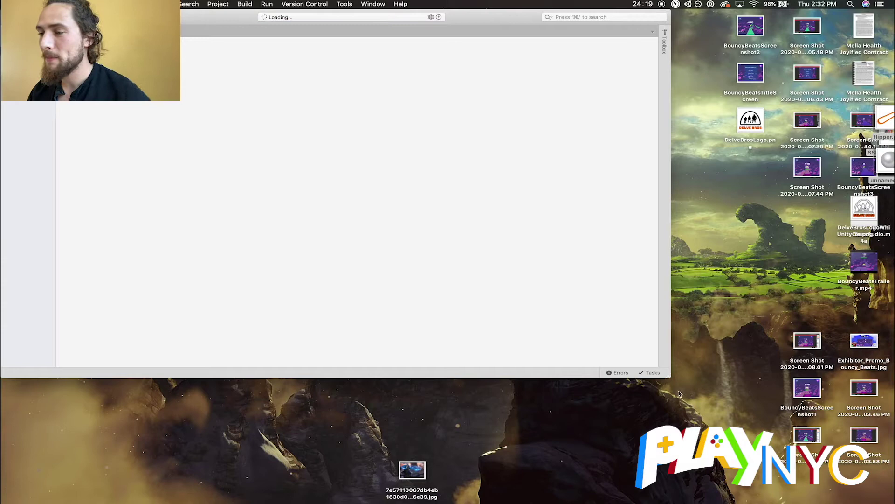
{"action": "left_click_drag", "start_coordinate": [670, 377], "coordinate": [889, 490]}
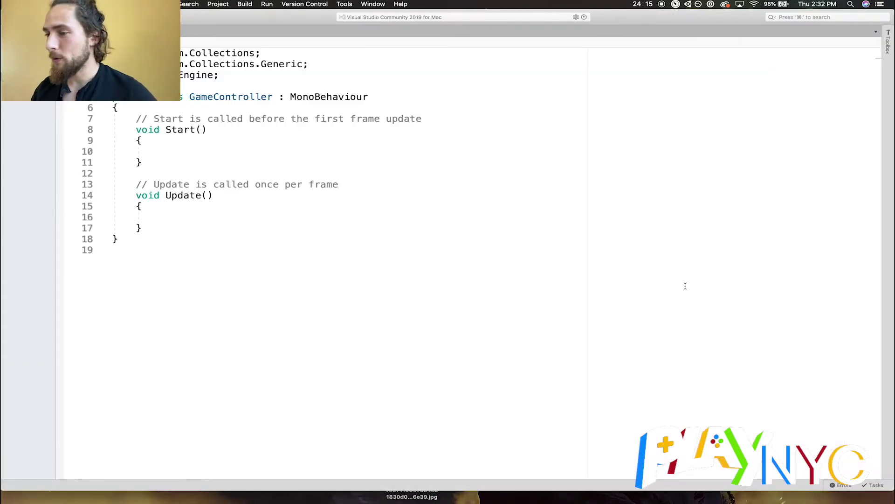
{"action": "left_click_drag", "start_coordinate": [142, 228], "coordinate": [110, 123]}
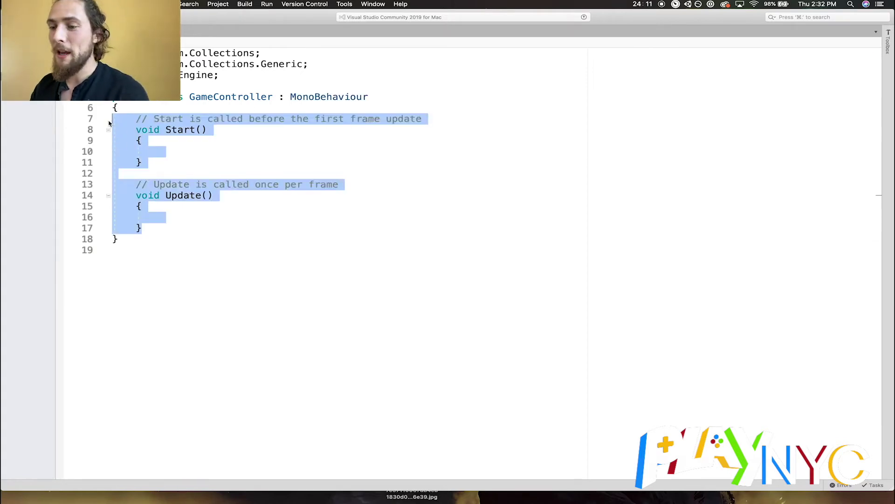
{"action": "key", "text": "BackSpace"}
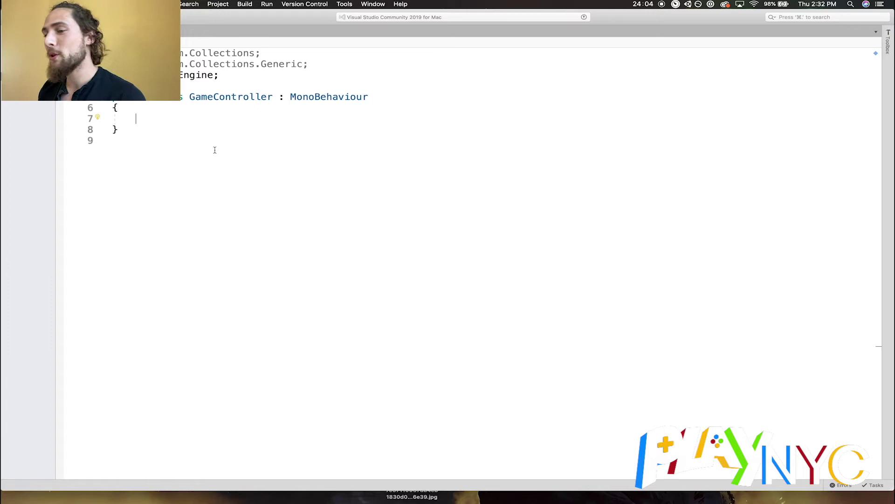
Write a public void Update() method in the GameController class
{"action": "type", "text": "public"}
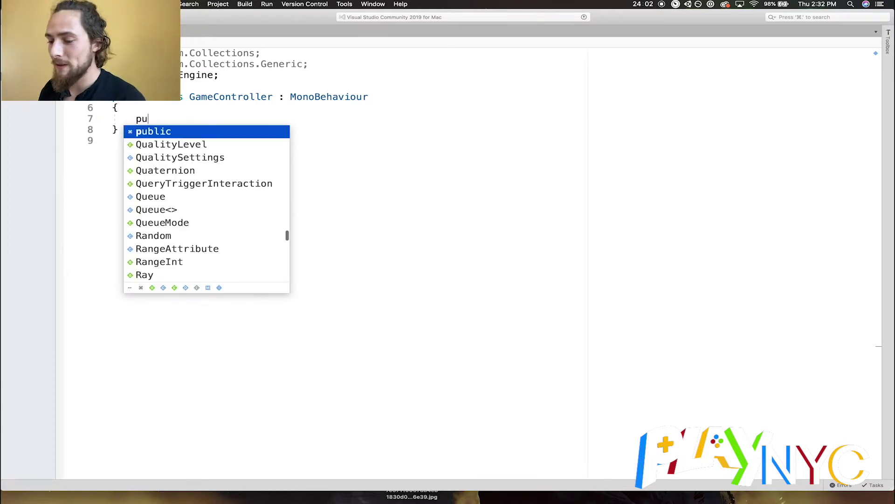
{"action": "key", "text": "Tab"}
{"action": "type", "text": "gam"}
{"action": "key", "text": "BackSpace"}
{"action": "key", "text": "BackSpace"}
{"action": "key", "text": "BackSpace"}
{"action": "type", "text": "void Update"}
{"action": "key", "text": "Return"}
{"action": "type", "text": ")"}
{"action": "key", "text": "Return"}
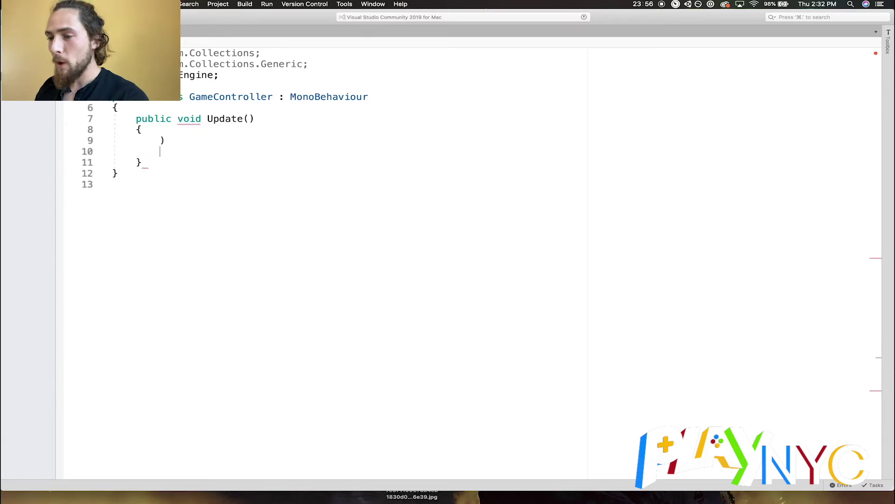
{"action": "key", "text": "BackSpace"}
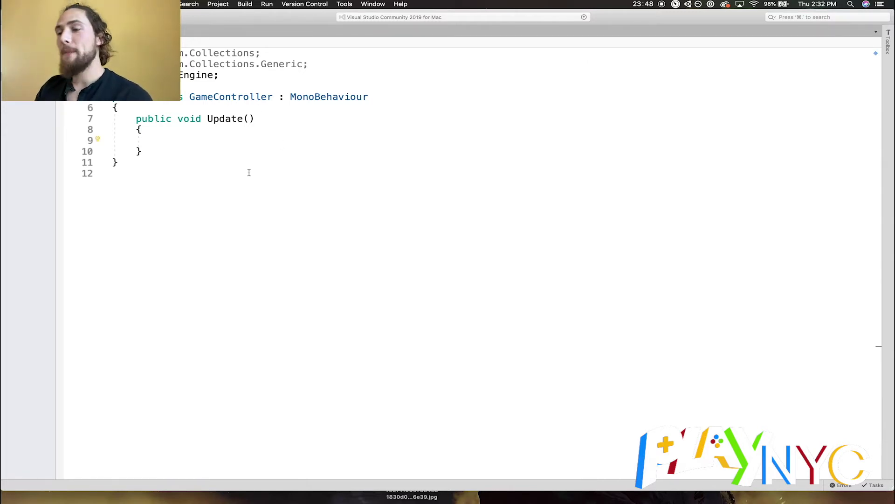
Inside Update, begin the condition if( Input.GetKeyDown(KeyCode.A) ||
{"action": "type", "text": "if( "}
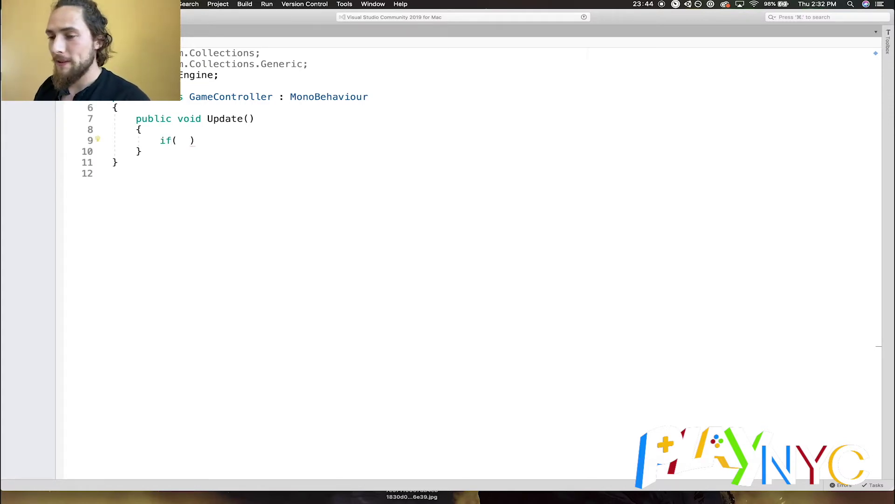
{"action": "type", "text": "Input"}
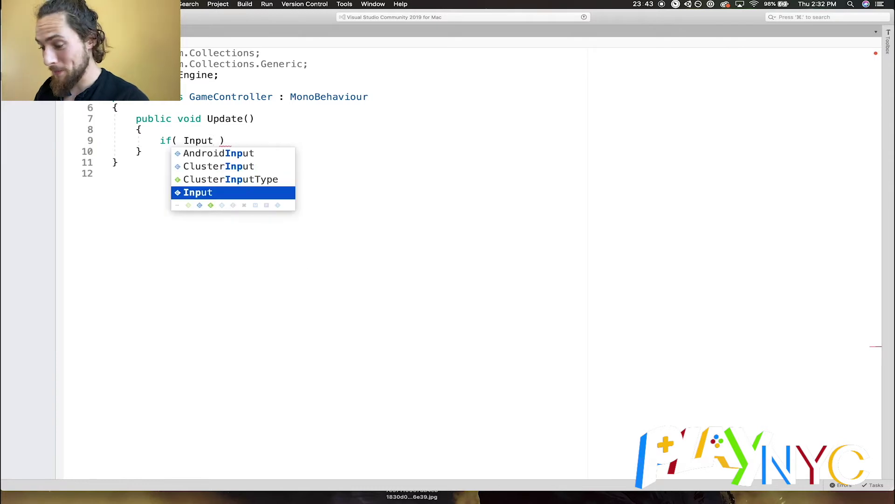
{"action": "key", "text": "Escape"}
{"action": "type", "text": "."}
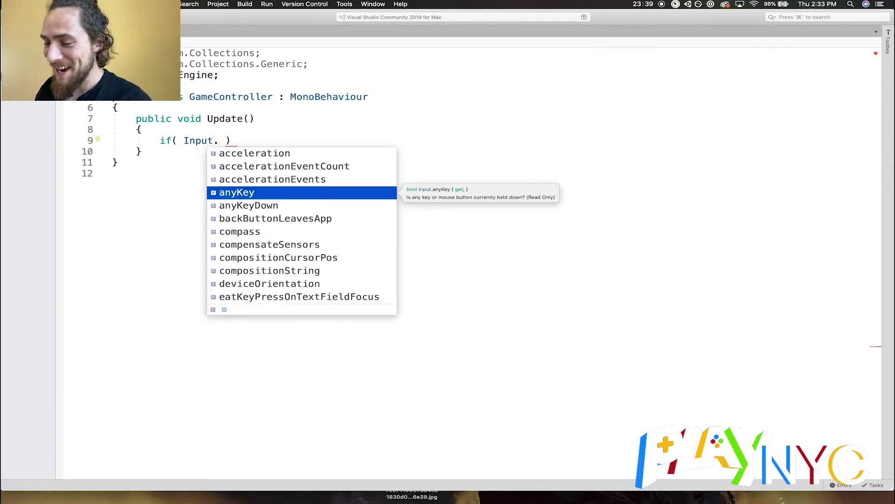
{"action": "type", "text": "GEtKeyt"}
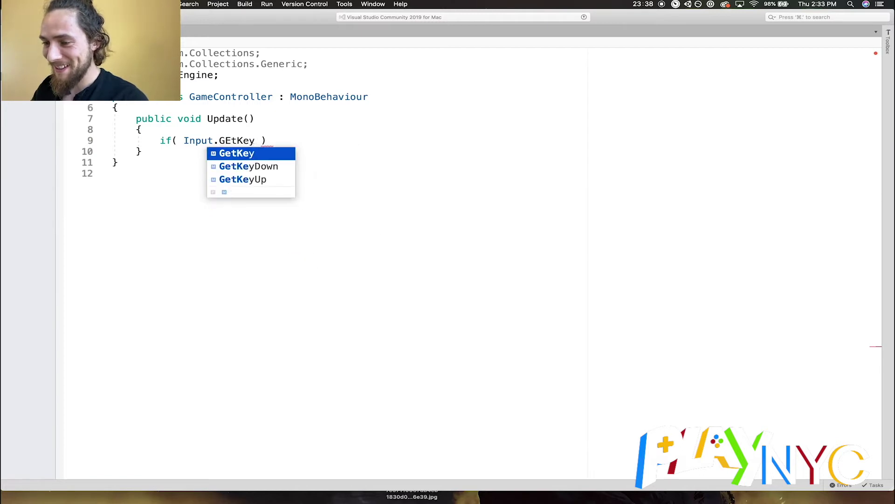
{"action": "key", "text": "Down"}
{"action": "key", "text": "Return"}
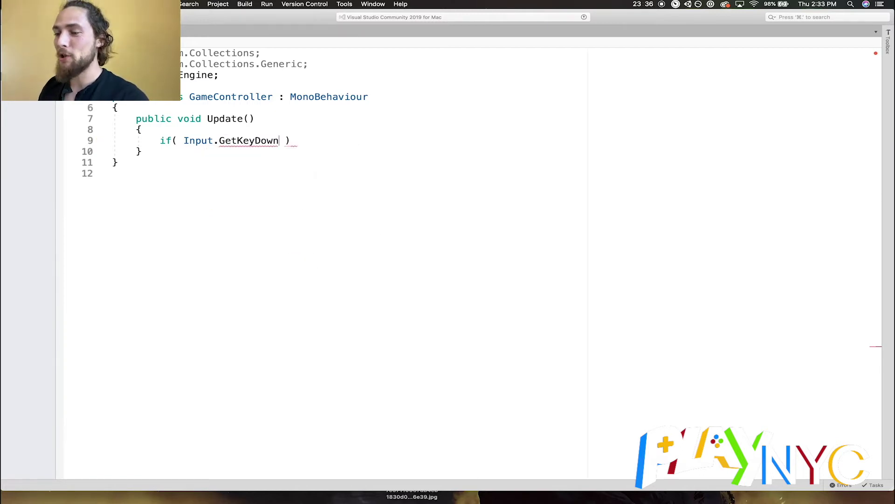
{"action": "type", "text": "(Key"}
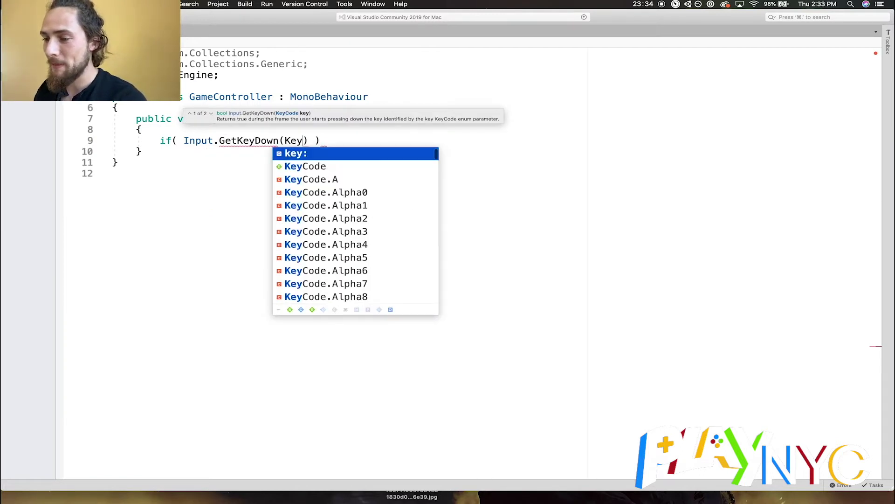
{"action": "key", "text": "Down"}
{"action": "type", "text": "."}
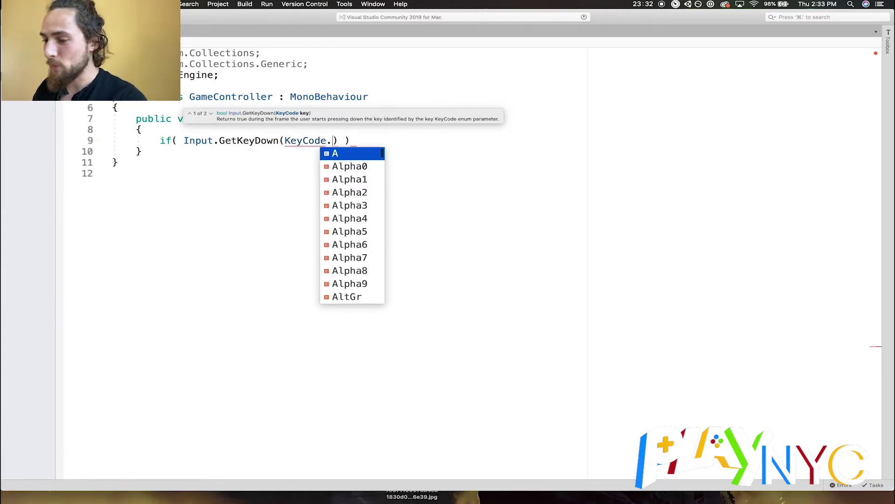
{"action": "type", "text": "A) "}
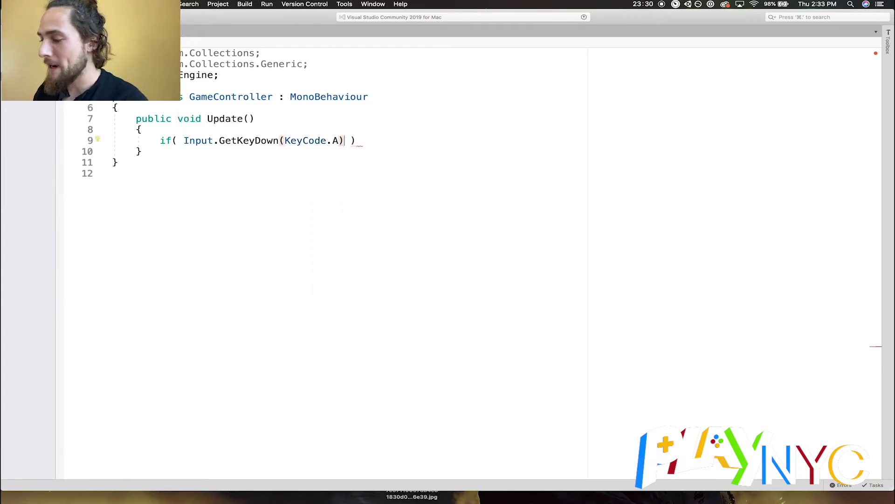
{"action": "type", "text": "||"}
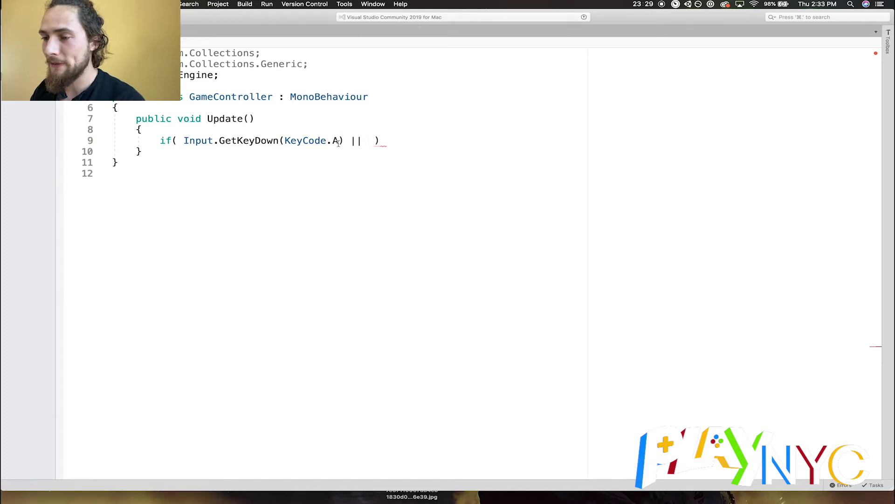
Complete the condition with || Input.GetKeyDown(KeyCode.LeftArrow) and add the if block's braces
{"action": "left_click_drag", "start_coordinate": [344, 140], "coordinate": [184, 141]}
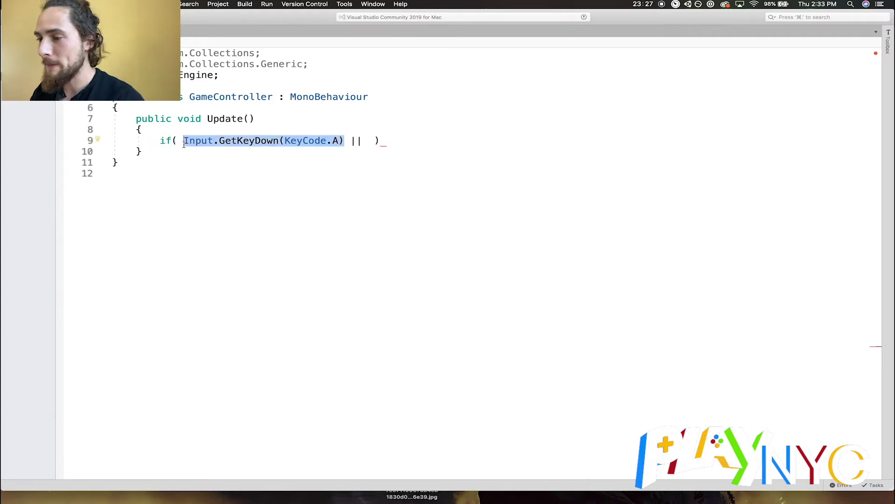
{"action": "key", "text": "super+c"}
{"action": "left_click", "coordinate": [366, 146]}
{"action": "key", "text": "super+v"}
{"action": "key", "text": "Left"}
{"action": "key", "text": "Left"}
{"action": "key", "text": "BackSpace"}
{"action": "type", "text": "LeftAw"}
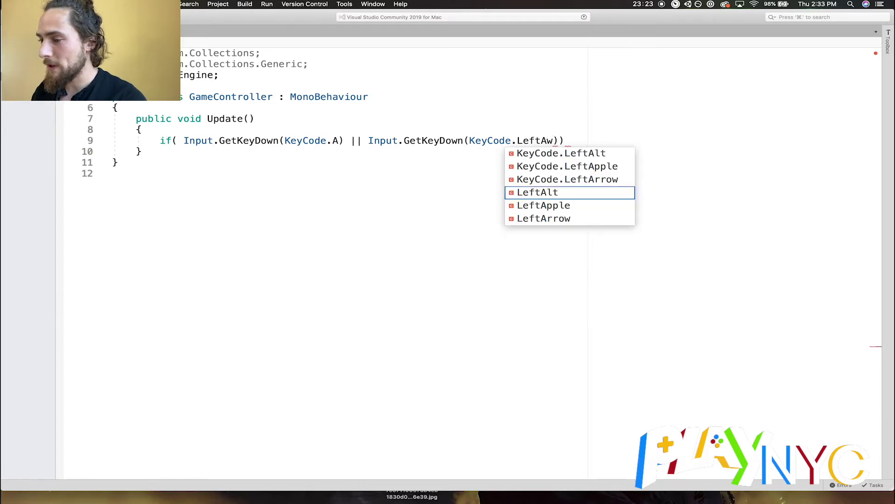
{"action": "key", "text": "Down"}
{"action": "key", "text": "Down"}
{"action": "key", "text": "Return"}
{"action": "key", "text": "End"}
{"action": "key", "text": "Return"}
{"action": "type", "text": "{"}
{"action": "key", "text": "Return"}
{"action": "key", "text": "Down"}
{"action": "key", "text": "Return"}
{"action": "key", "text": "Return"}
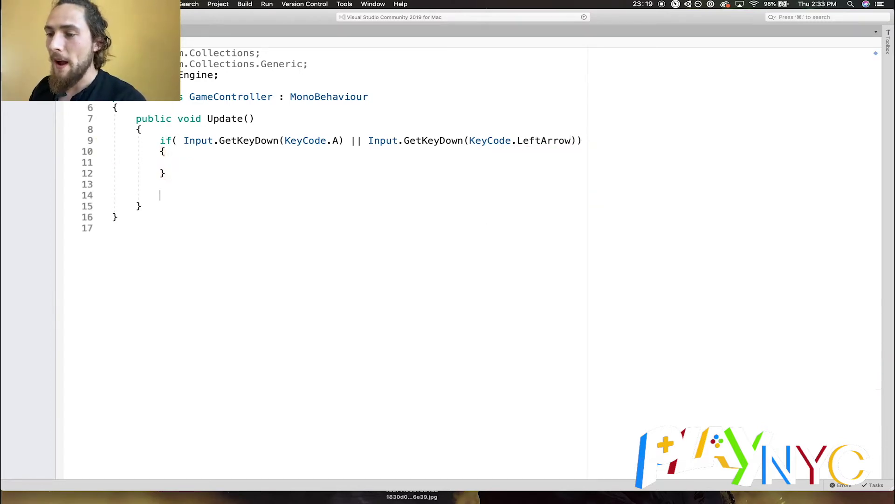
Duplicate the if block with keys D and RightArrow, then return to Unity
{"action": "left_click", "coordinate": [114, 141], "text": "shift"}
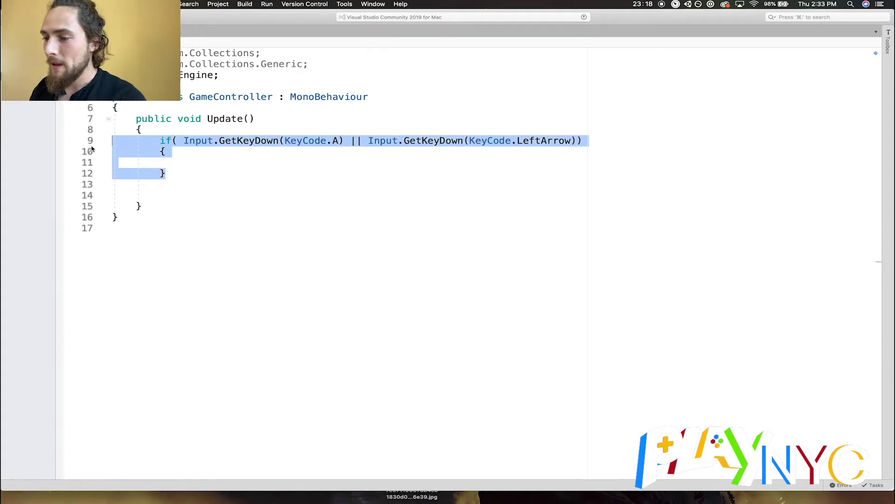
{"action": "key", "text": "super+c"}
{"action": "left_click", "coordinate": [194, 194]}
{"action": "key", "text": "super+v"}
{"action": "left_click", "coordinate": [339, 195]}
{"action": "key", "text": "BackSpace"}
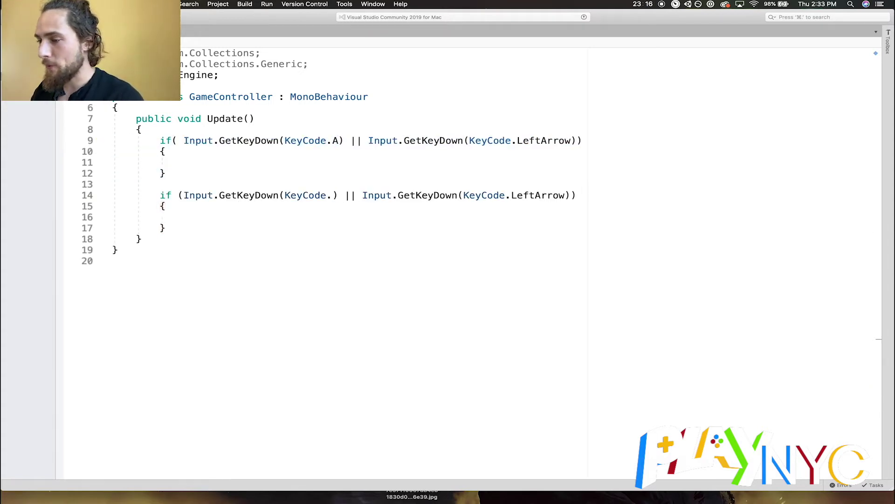
{"action": "type", "text": "D"}
{"action": "double_click", "coordinate": [550, 196]}
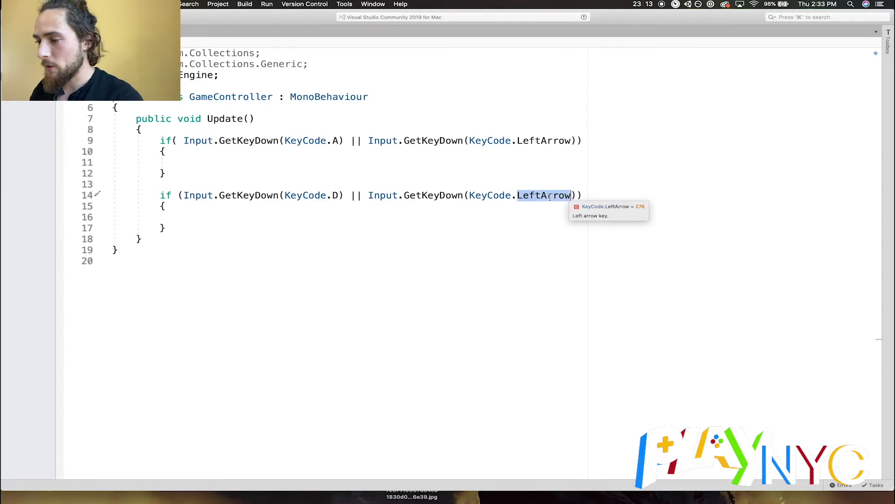
{"action": "type", "text": "Right"}
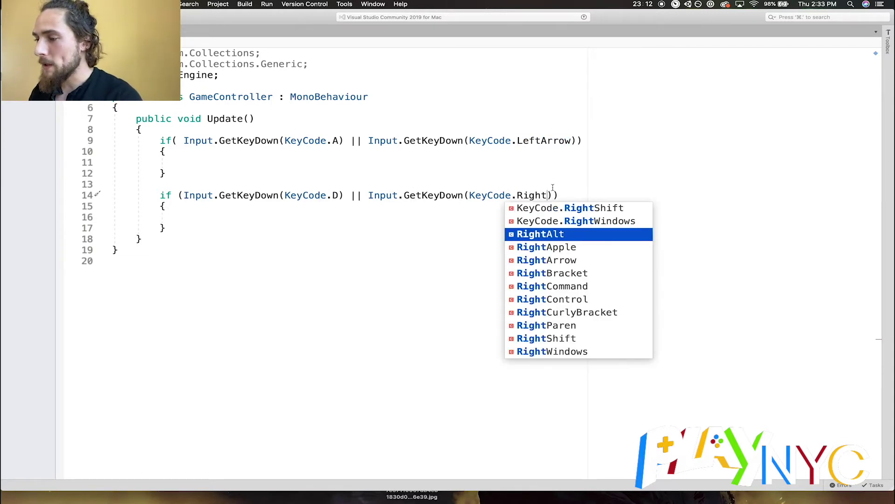
{"action": "double_click", "coordinate": [546, 260]}
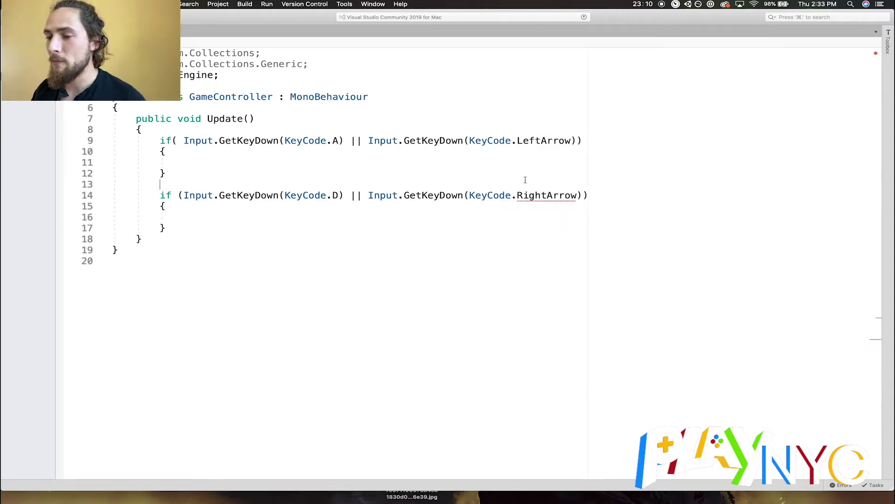
{"action": "key", "text": "super+Tab"}
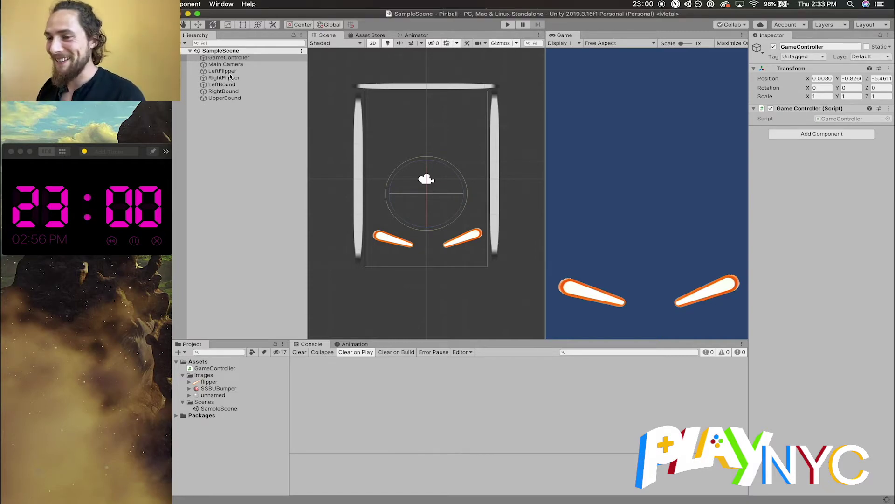
Inspect the LeftFlipper and RightFlipper objects in the Hierarchy
{"action": "left_click", "coordinate": [222, 71]}
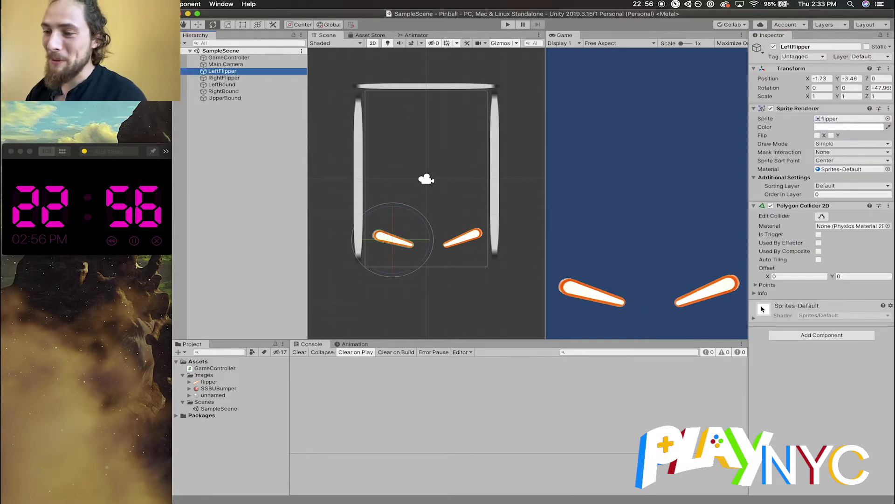
{"action": "left_click", "coordinate": [224, 77]}
{"action": "left_click", "coordinate": [222, 73]}
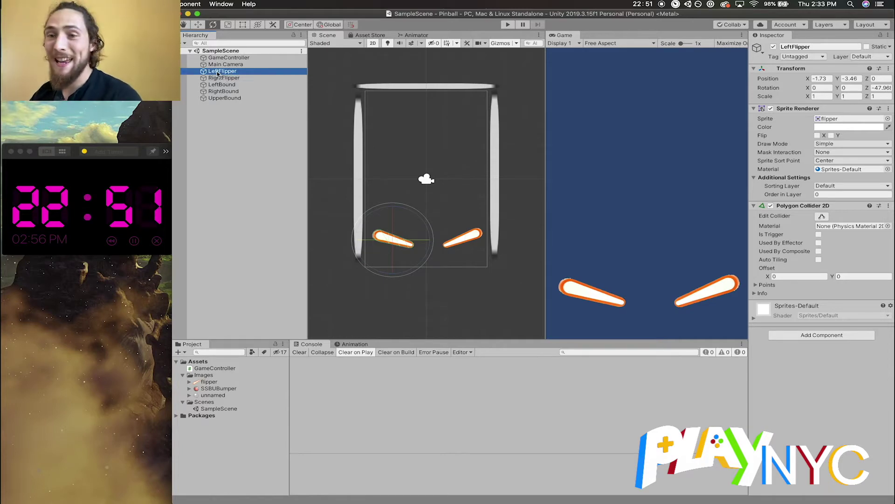
{"action": "key", "text": "Return"}
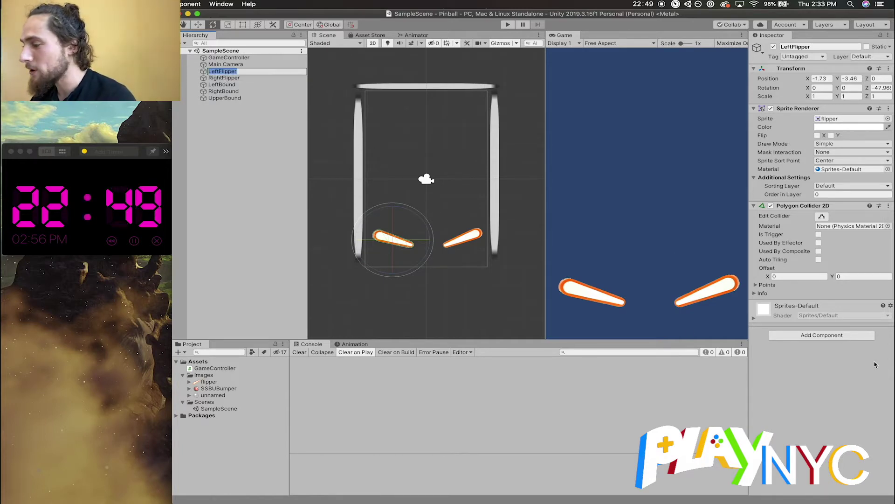
{"action": "left_click", "coordinate": [807, 334]}
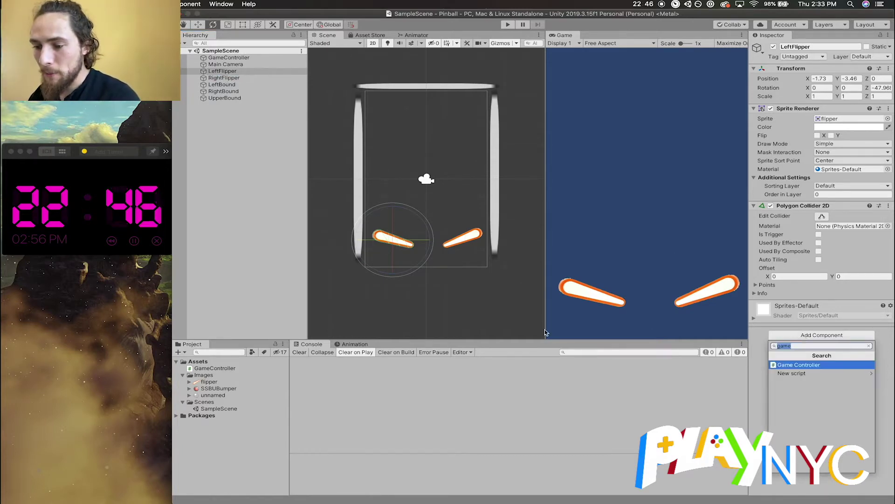
{"action": "left_click", "coordinate": [195, 364]}
Create an Animator Controller asset named LeftPaddleController in the Project panel
{"action": "left_click", "coordinate": [178, 352]}
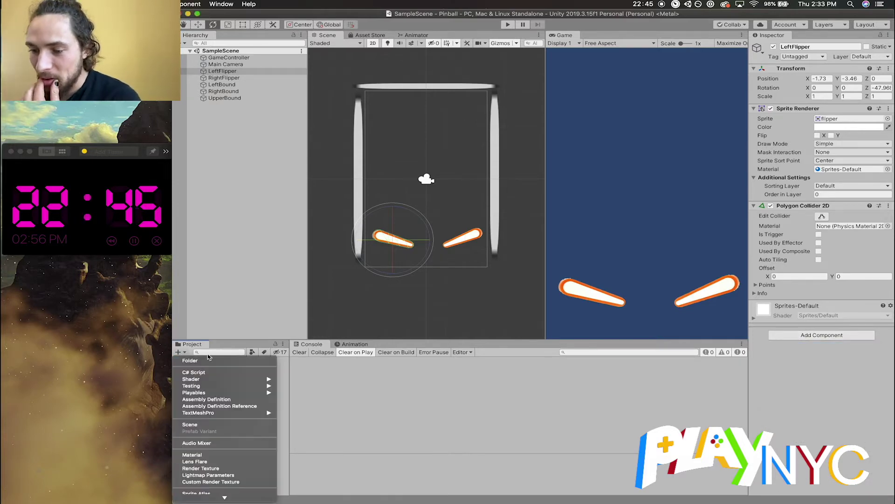
{"action": "mouse_move", "coordinate": [240, 392]}
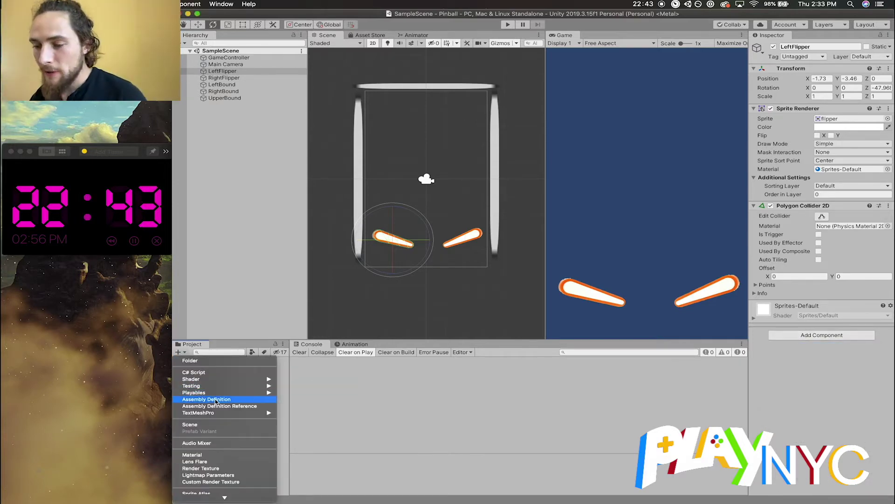
{"action": "scroll", "coordinate": [216, 401], "scroll_direction": "down", "scroll_amount": 5}
{"action": "mouse_move", "coordinate": [216, 400]}
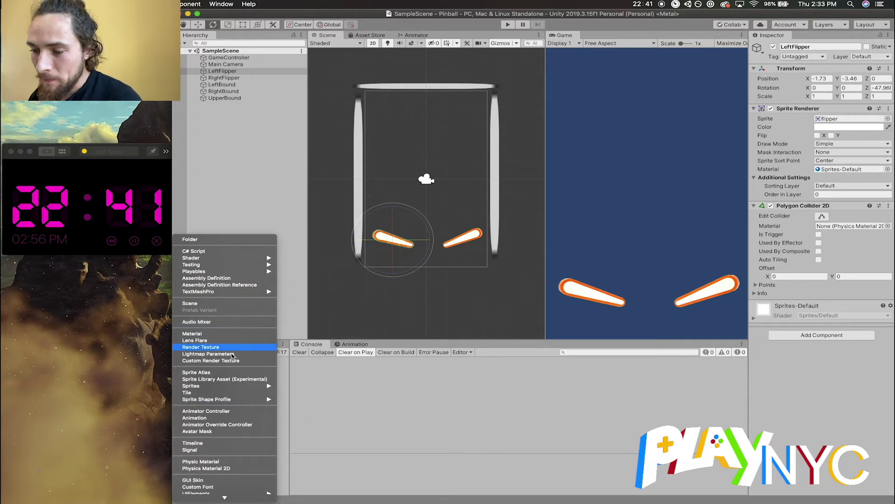
{"action": "scroll", "coordinate": [224, 399], "scroll_direction": "down", "scroll_amount": 2}
{"action": "left_click", "coordinate": [225, 400]}
{"action": "key", "text": "BackSpace"}
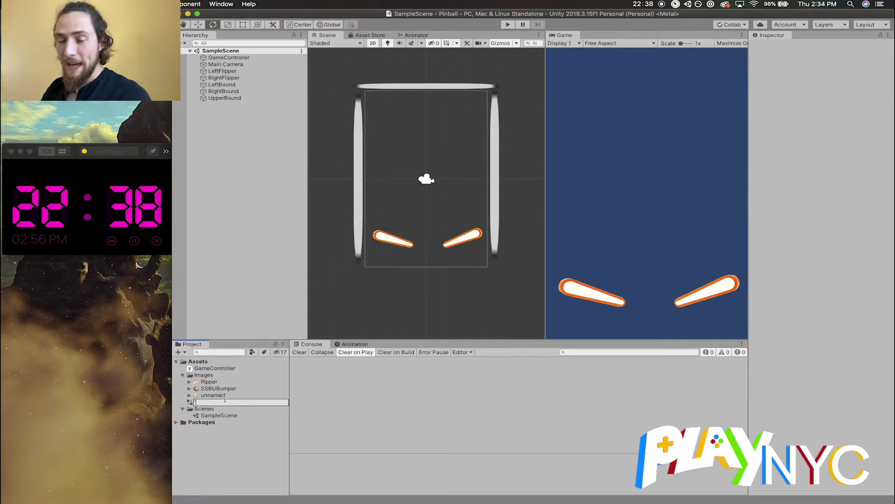
{"action": "type", "text": "LeftPaddleController"}
{"action": "key", "text": "Return"}
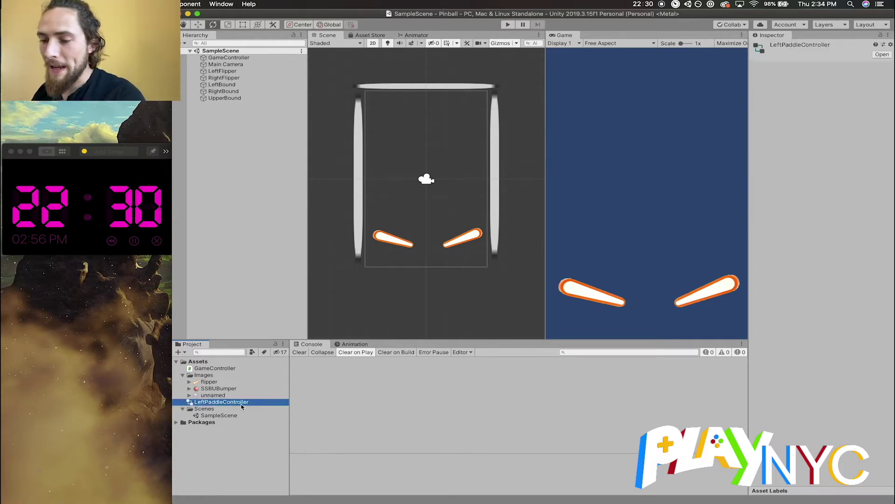
Create two animation clips, LeftPaddleIdle and LeftPaddlePressed
{"action": "left_click", "coordinate": [179, 351]}
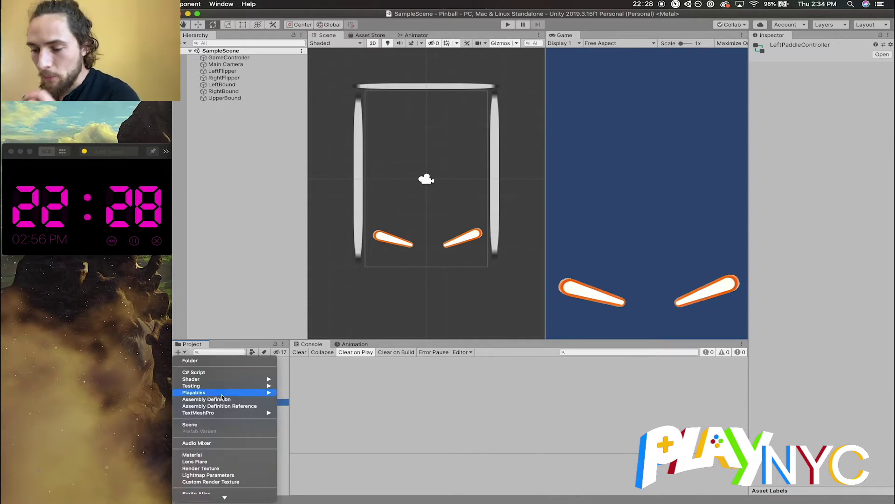
{"action": "scroll", "coordinate": [206, 423], "scroll_direction": "down", "scroll_amount": 5}
{"action": "mouse_move", "coordinate": [237, 406]}
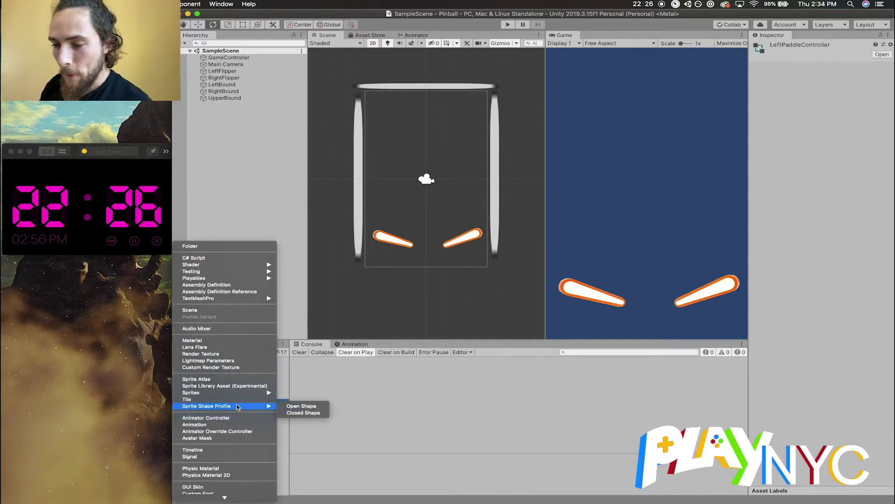
{"action": "scroll", "coordinate": [237, 405], "scroll_direction": "down", "scroll_amount": 3}
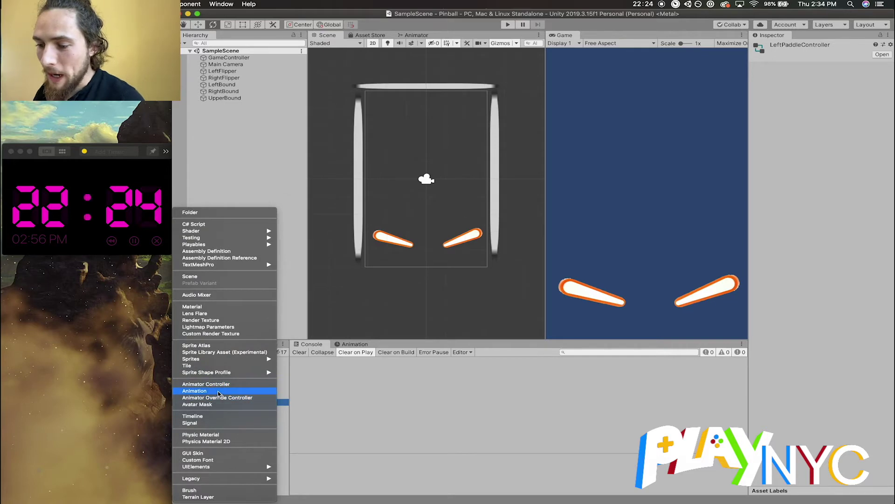
{"action": "left_click", "coordinate": [269, 392]}
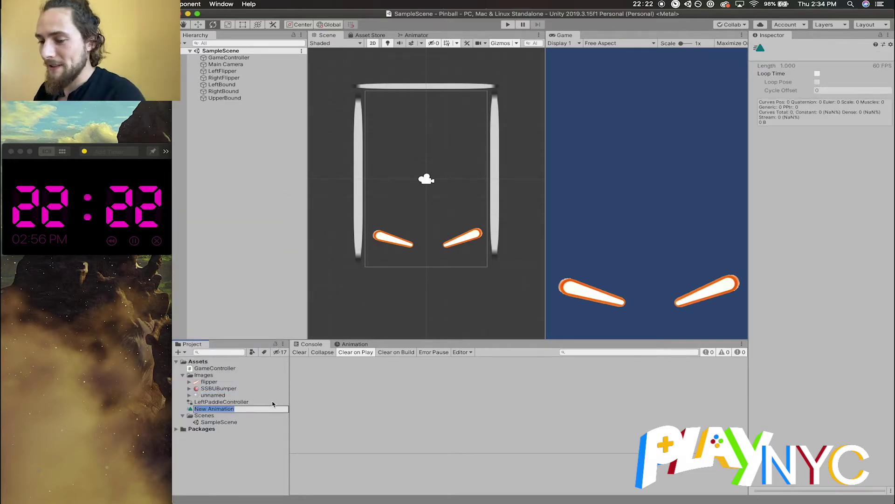
{"action": "type", "text": "Left"}
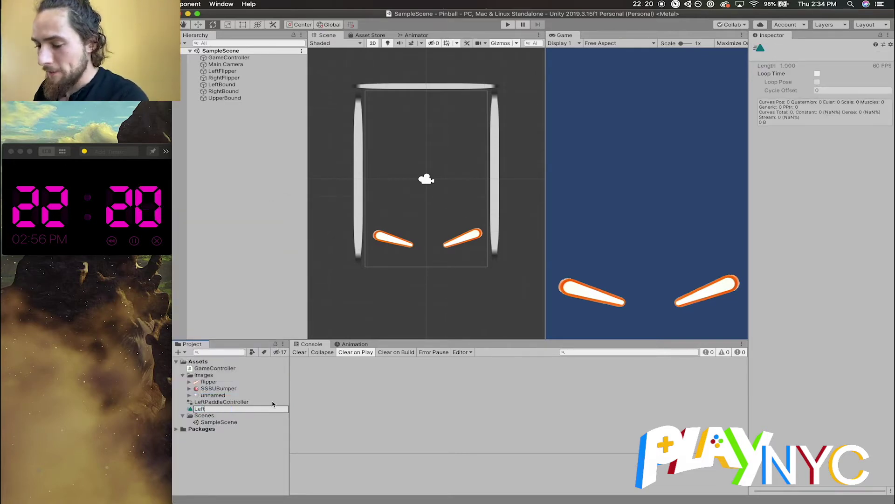
{"action": "type", "text": "PaddleIdle"}
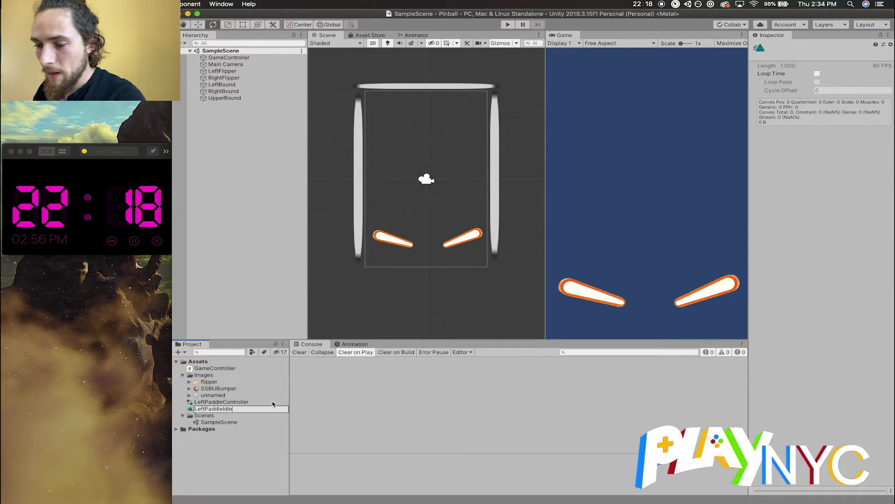
{"action": "key", "text": "Return"}
{"action": "left_click", "coordinate": [180, 352]}
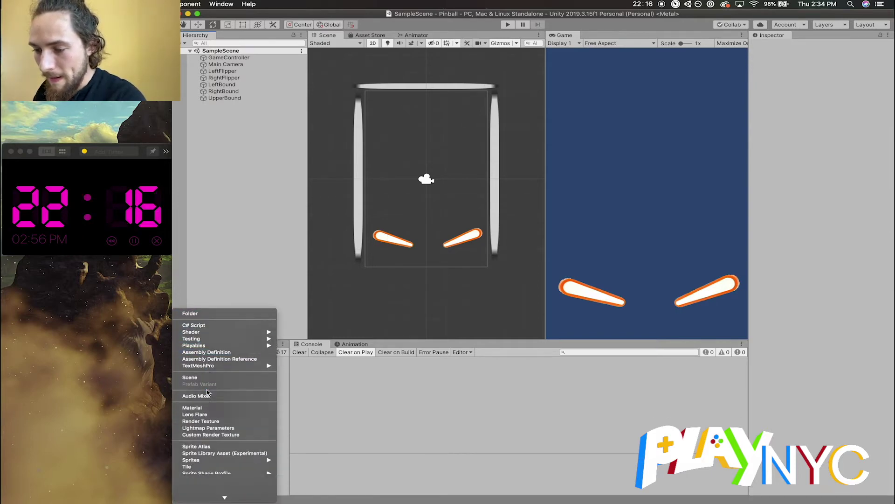
{"action": "scroll", "coordinate": [219, 401], "scroll_direction": "down", "scroll_amount": 3}
{"action": "scroll", "coordinate": [218, 441], "scroll_direction": "down", "scroll_amount": 2}
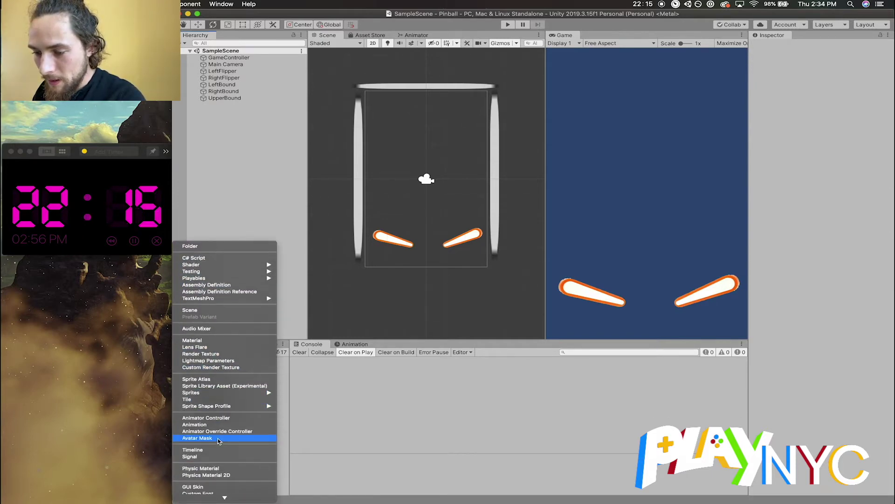
{"action": "left_click", "coordinate": [210, 423]}
{"action": "type", "text": "LeftPadd"}
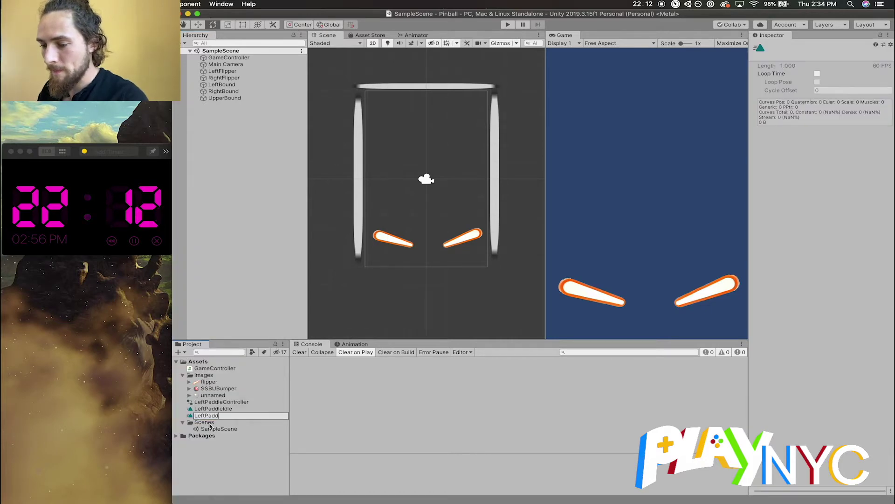
{"action": "type", "text": "lePressed"}
{"action": "key", "text": "Return"}
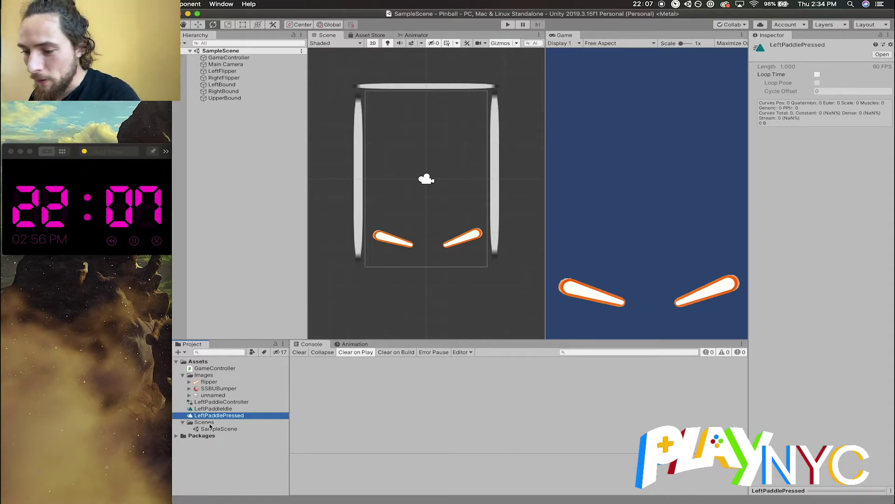
Duplicate the three left paddle assets and rename the controller copy RightPaddleController
{"action": "left_click", "coordinate": [233, 402], "text": "shift"}
{"action": "key", "text": "super+d"}
{"action": "left_click", "coordinate": [201, 402]}
{"action": "key", "text": "Return"}
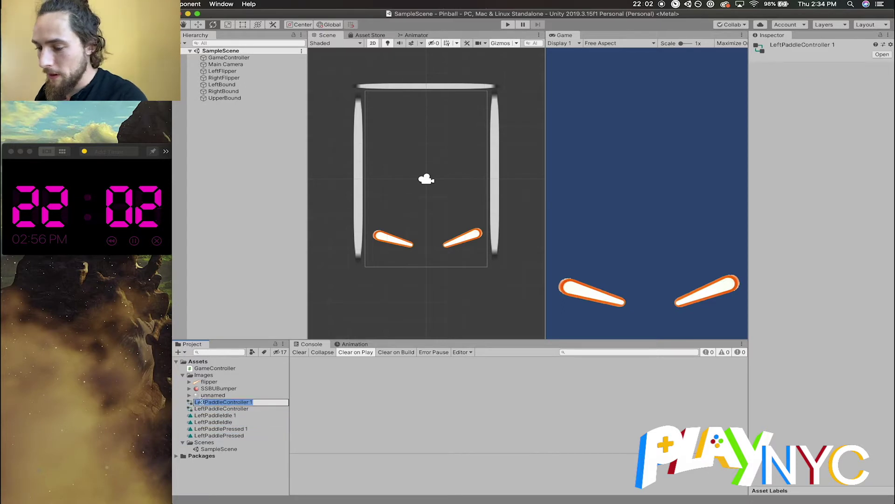
{"action": "type", "text": "RightPad"}
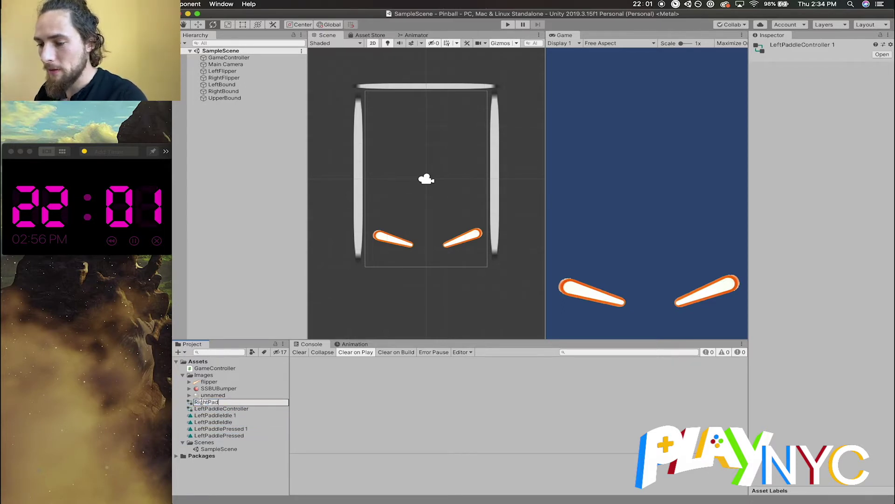
{"action": "type", "text": "dleController"}
{"action": "key", "text": "Return"}
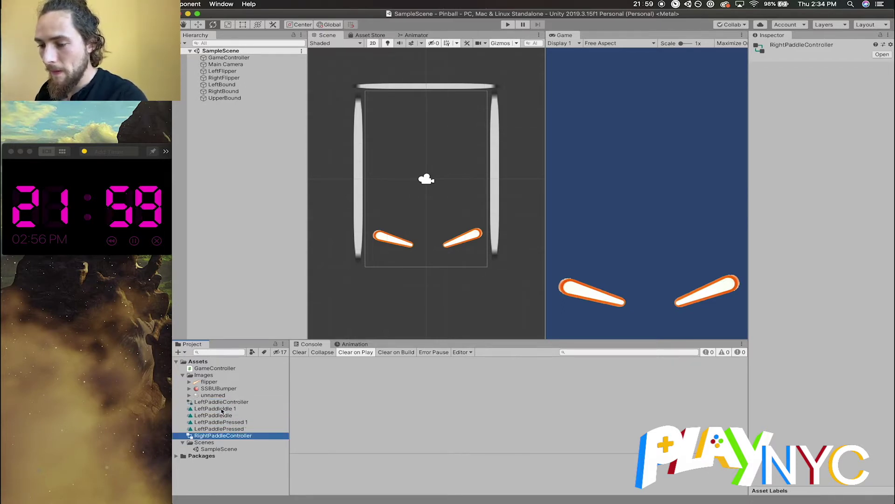
Rename the duplicated clips RightPaddleIdle and RightPaddlePressed
{"action": "left_click", "coordinate": [220, 409]}
{"action": "key", "text": "Return"}
{"action": "type", "text": "RightPaddleIdle"}
{"action": "key", "text": "Return"}
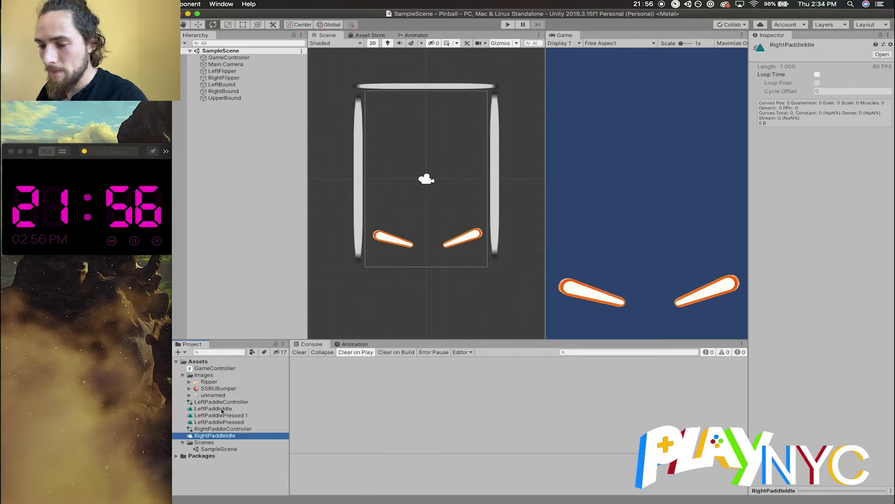
{"action": "left_click", "coordinate": [219, 415]}
{"action": "key", "text": "Return"}
{"action": "type", "text": "RightPaddlePressed"}
{"action": "key", "text": "Return"}
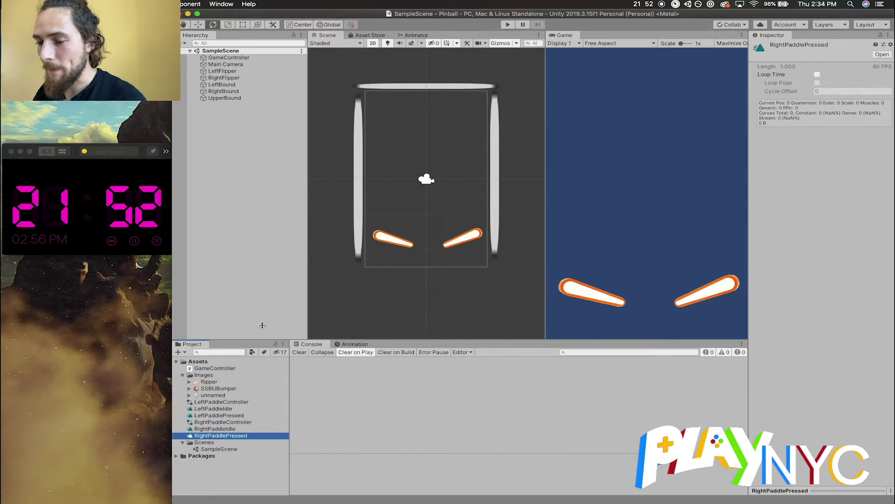
{"action": "left_click", "coordinate": [219, 92]}
{"action": "left_click", "coordinate": [219, 84]}
Add an Animator component to LeftFlipper with LeftPaddleController as its Controller
{"action": "left_click", "coordinate": [220, 77]}
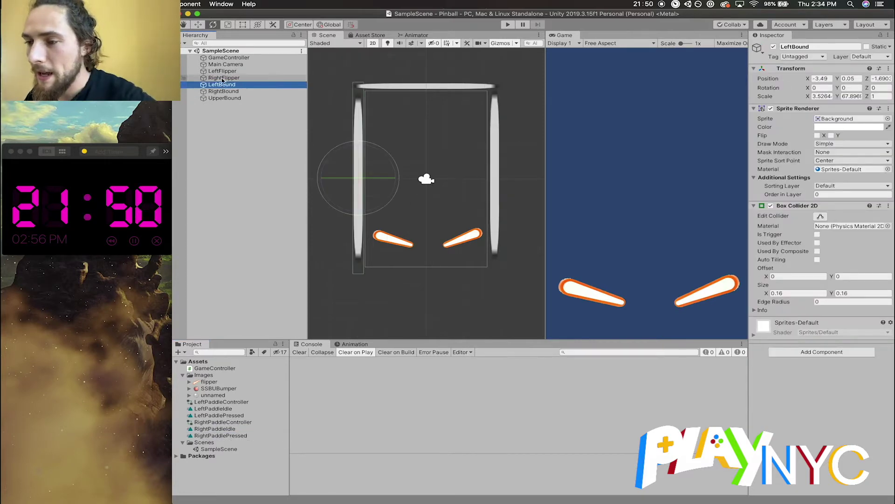
{"action": "left_click", "coordinate": [220, 64]}
{"action": "left_click", "coordinate": [228, 71]}
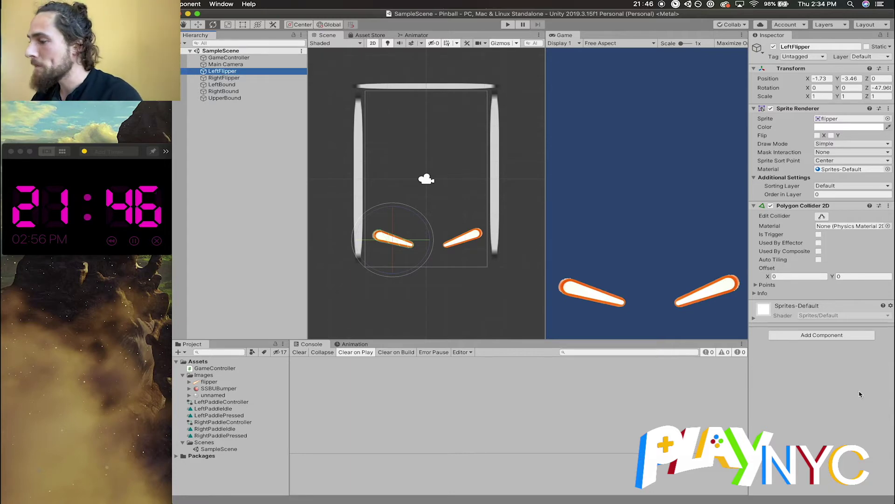
{"action": "left_click", "coordinate": [809, 336]}
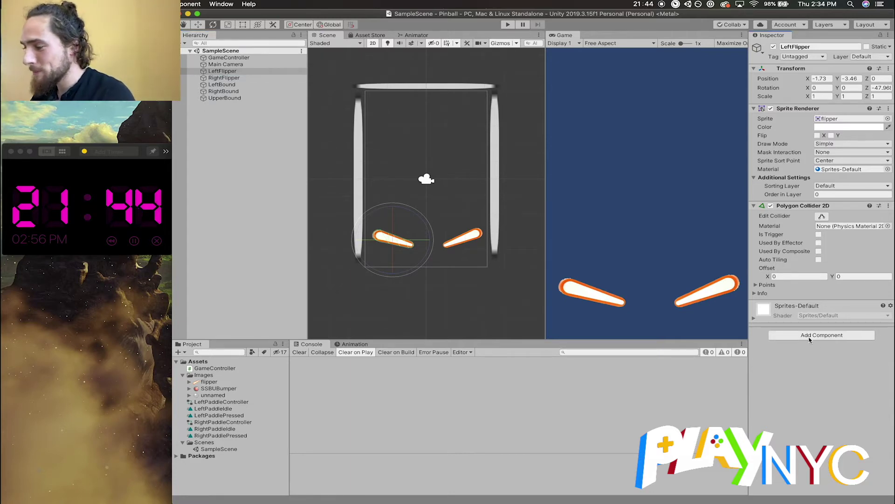
{"action": "left_click", "coordinate": [810, 336]}
{"action": "type", "text": "ani"}
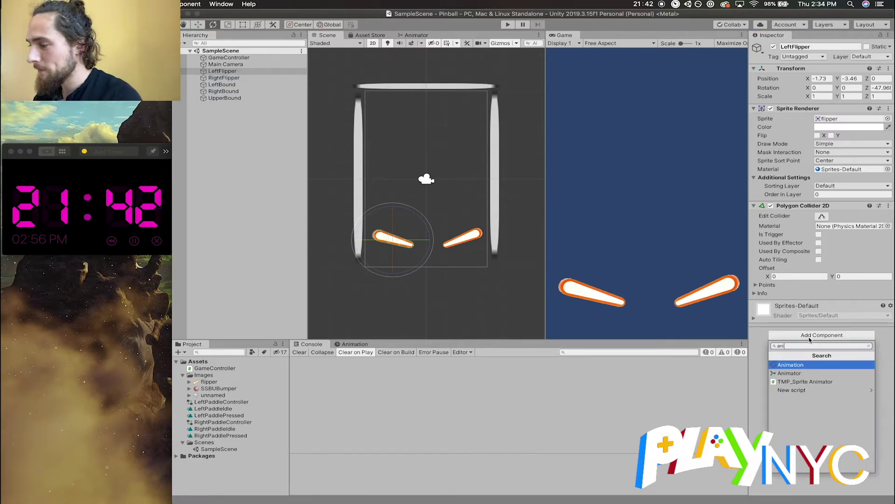
{"action": "key", "text": "Down"}
{"action": "key", "text": "Return"}
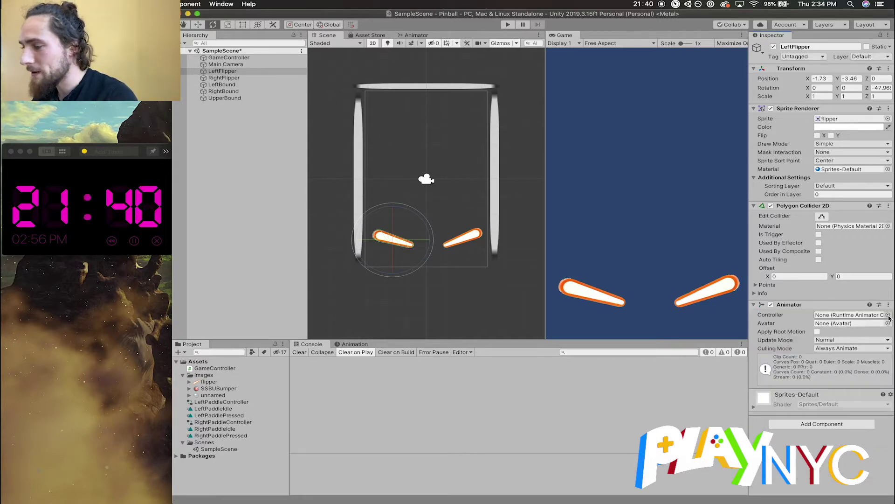
{"action": "left_click", "coordinate": [888, 315]}
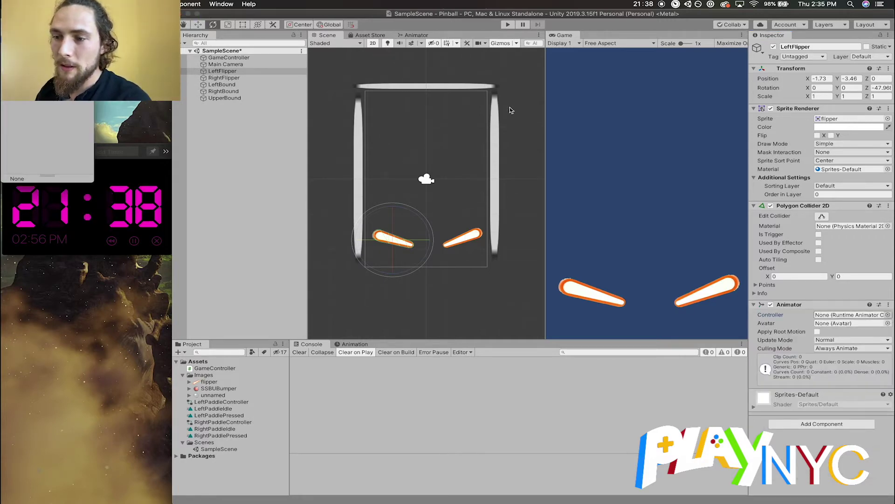
{"action": "double_click", "coordinate": [47, 84]}
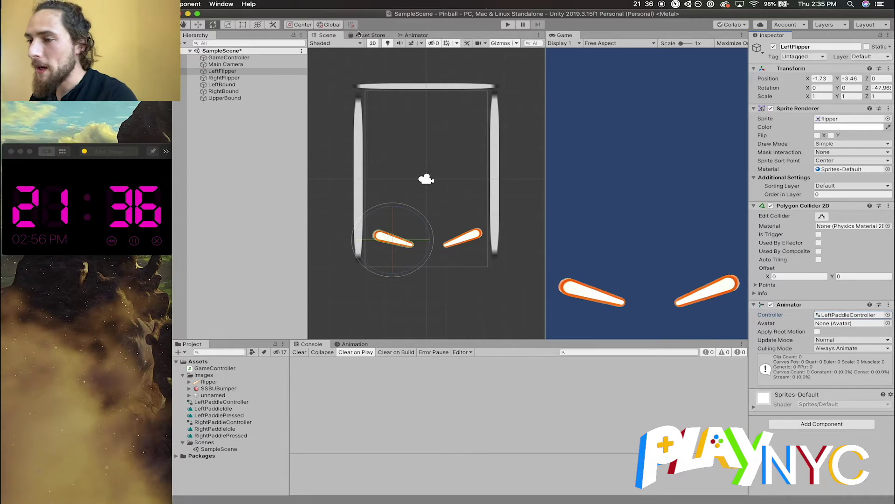
{"action": "left_click", "coordinate": [415, 36]}
Add an empty state named Idle below Entry, with LeftPaddleIdle as its Motion
{"action": "right_click", "coordinate": [480, 148]}
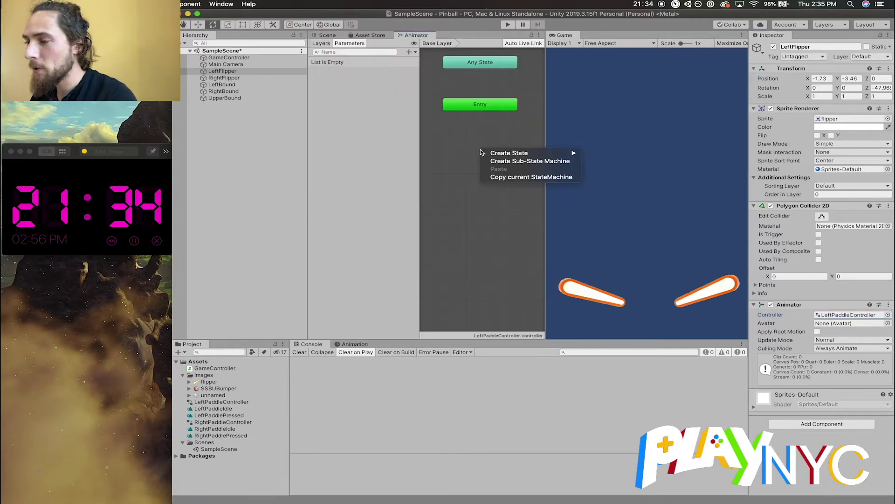
{"action": "left_click", "coordinate": [415, 148]}
{"action": "left_click_drag", "start_coordinate": [422, 148], "coordinate": [355, 150]}
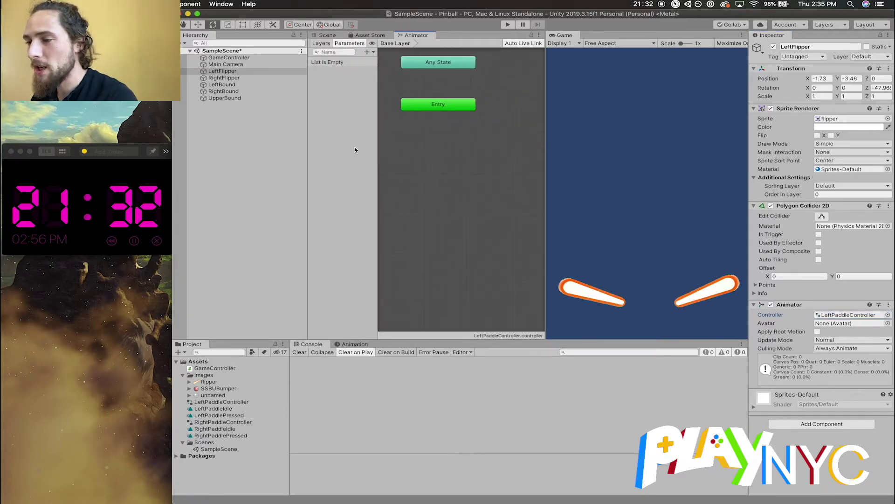
{"action": "left_click", "coordinate": [423, 156]}
{"action": "right_click", "coordinate": [423, 156]}
{"action": "mouse_move", "coordinate": [460, 161]}
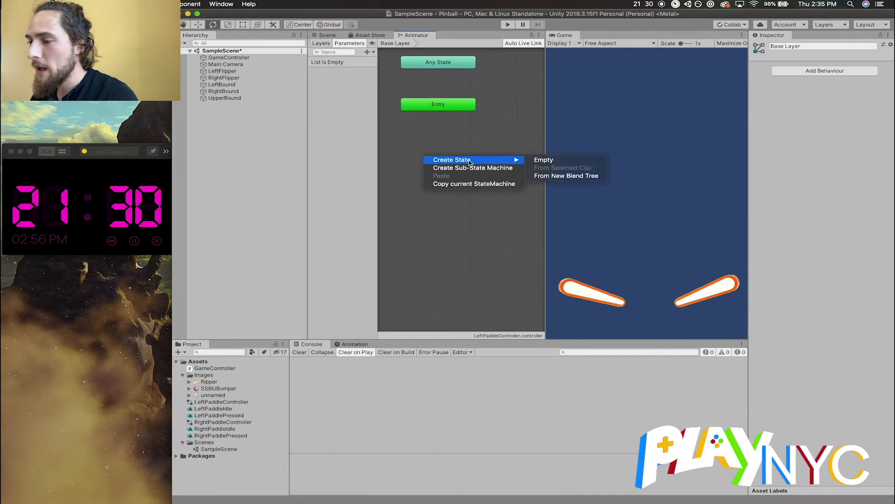
{"action": "left_click", "coordinate": [544, 160]}
{"action": "left_click_drag", "start_coordinate": [490, 164], "coordinate": [458, 138]}
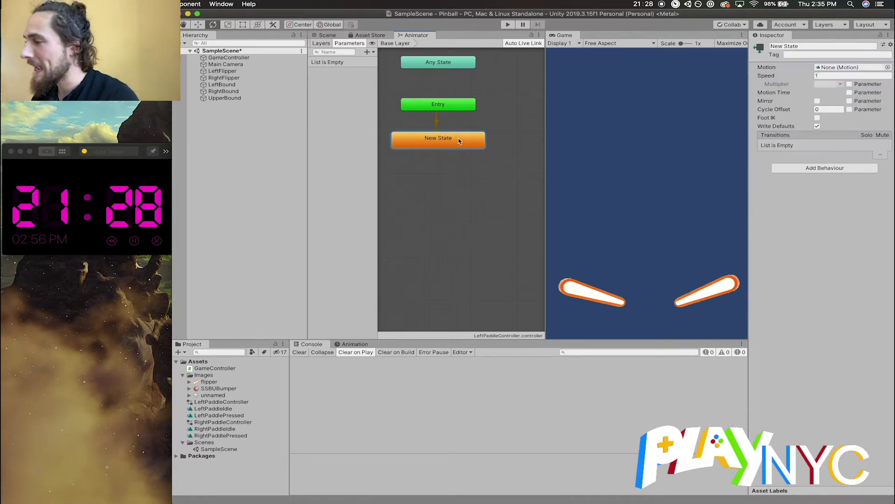
{"action": "left_click", "coordinate": [790, 46]}
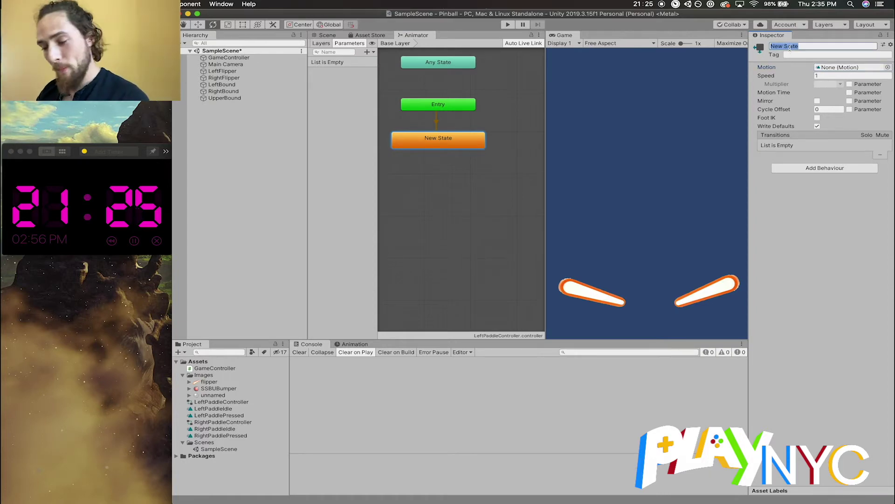
{"action": "key", "text": "BackSpace"}
{"action": "type", "text": "Idle"}
{"action": "left_click", "coordinate": [822, 84]}
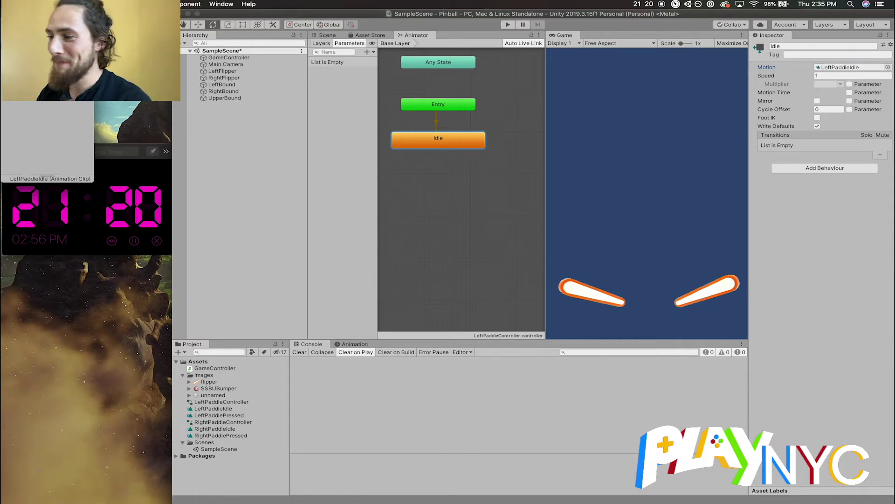
{"action": "key", "text": "Return"}
Add a LeftPaddlePressed state under Idle, playing the LeftPaddlePressed clip
{"action": "right_click", "coordinate": [448, 197]}
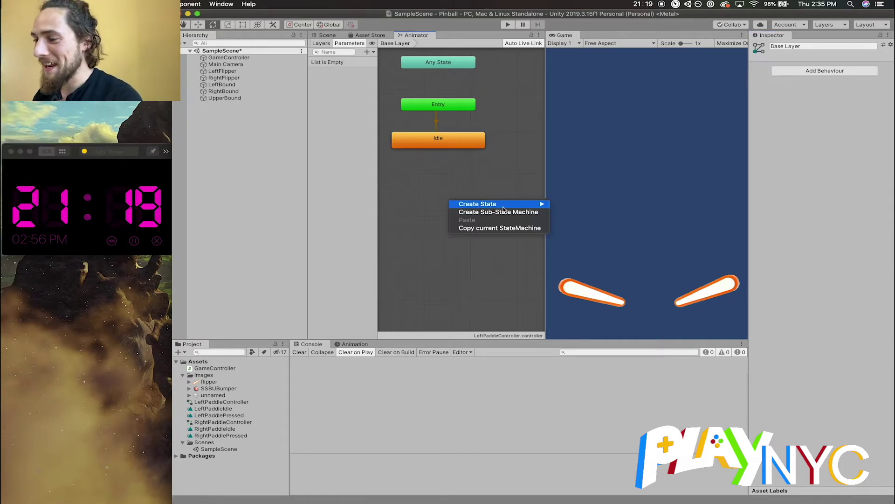
{"action": "left_click", "coordinate": [427, 195]}
{"action": "left_click", "coordinate": [792, 47]}
{"action": "type", "text": "Left"}
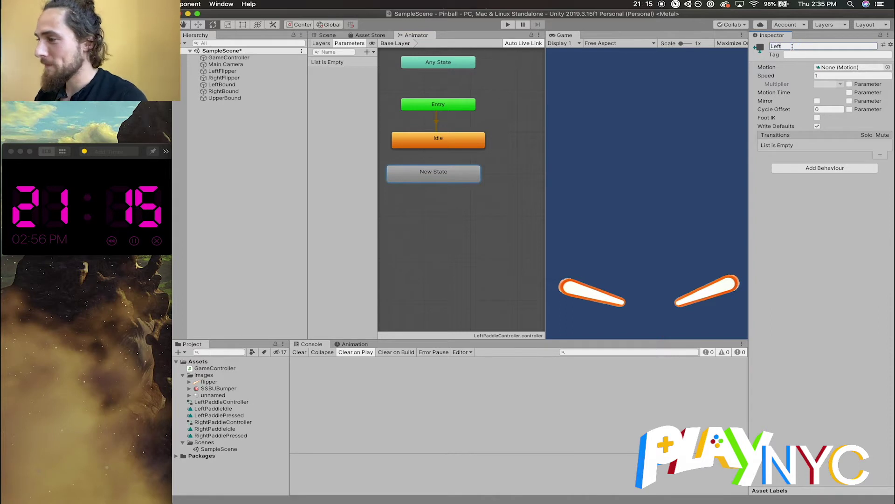
{"action": "type", "text": "Padd"}
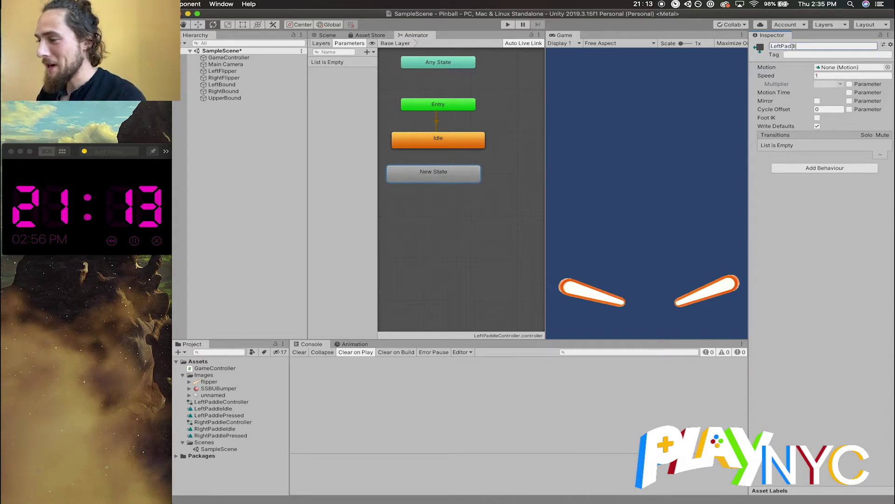
{"action": "type", "text": "lePressed"}
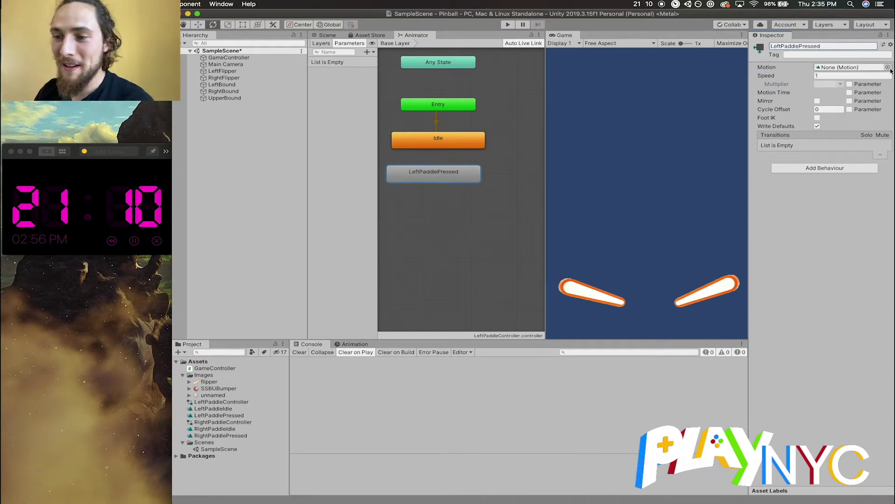
{"action": "key", "text": "Return"}
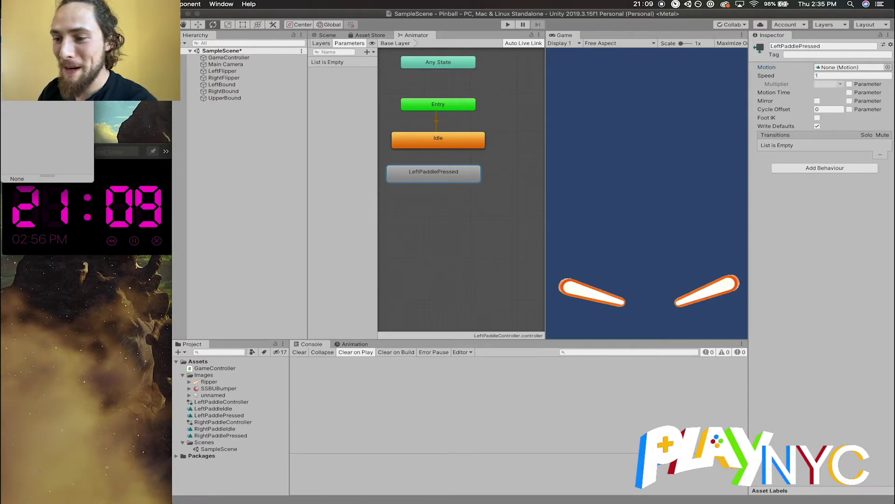
{"action": "double_click", "coordinate": [47, 140]}
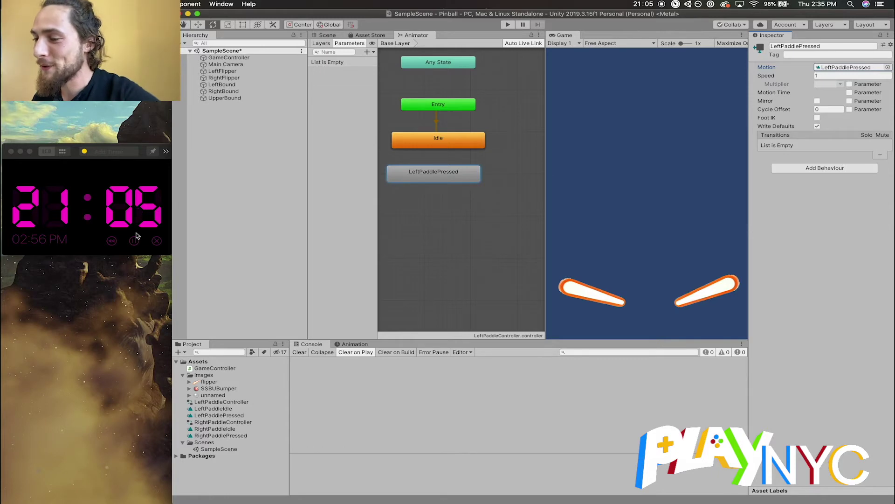
{"action": "left_click_drag", "start_coordinate": [436, 181], "coordinate": [445, 189]}
{"action": "right_click", "coordinate": [437, 141]}
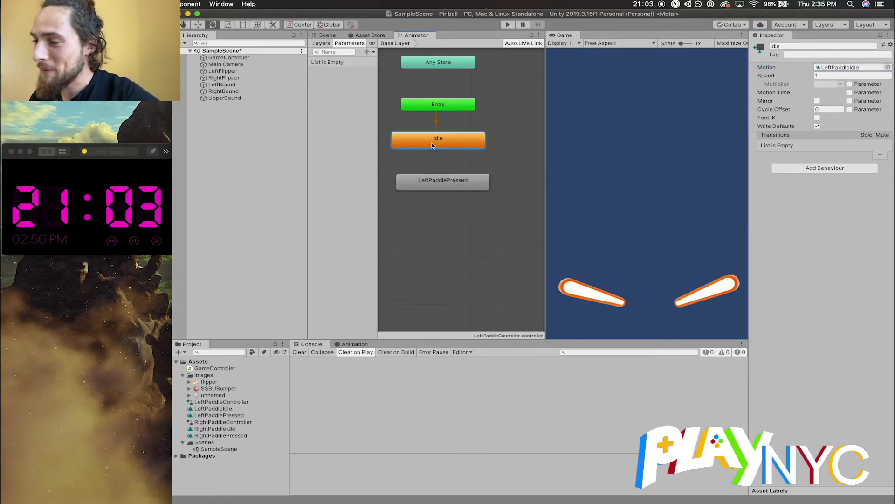
Create transitions from Idle to LeftPaddlePressed and from LeftPaddlePressed back to Idle
{"action": "left_click", "coordinate": [461, 144]}
{"action": "left_click", "coordinate": [433, 181]}
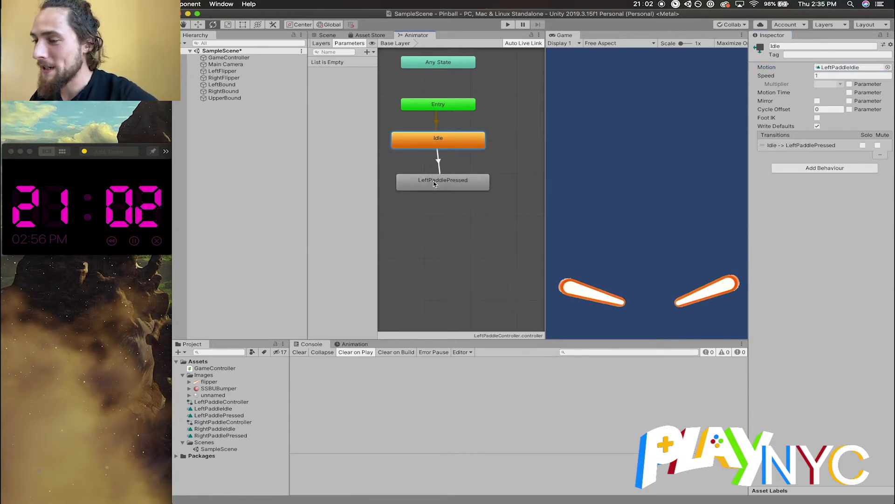
{"action": "left_click_drag", "start_coordinate": [465, 188], "coordinate": [442, 176]}
{"action": "right_click", "coordinate": [460, 187]}
{"action": "left_click", "coordinate": [493, 188]}
{"action": "left_click", "coordinate": [459, 141]}
Add a Pressed trigger parameter and turn off Has Exit Time on the Idle→LeftPaddlePressed transition
{"action": "left_click", "coordinate": [437, 161]}
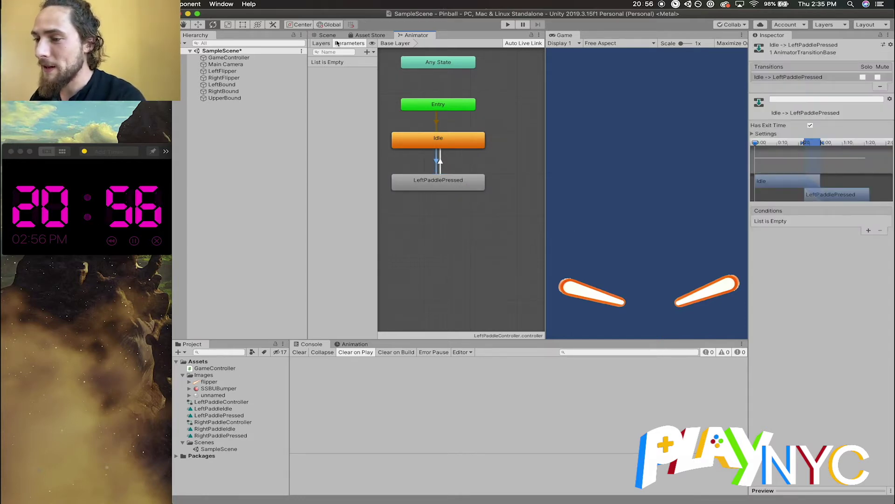
{"action": "left_click", "coordinate": [369, 52]}
{"action": "left_click", "coordinate": [379, 81]}
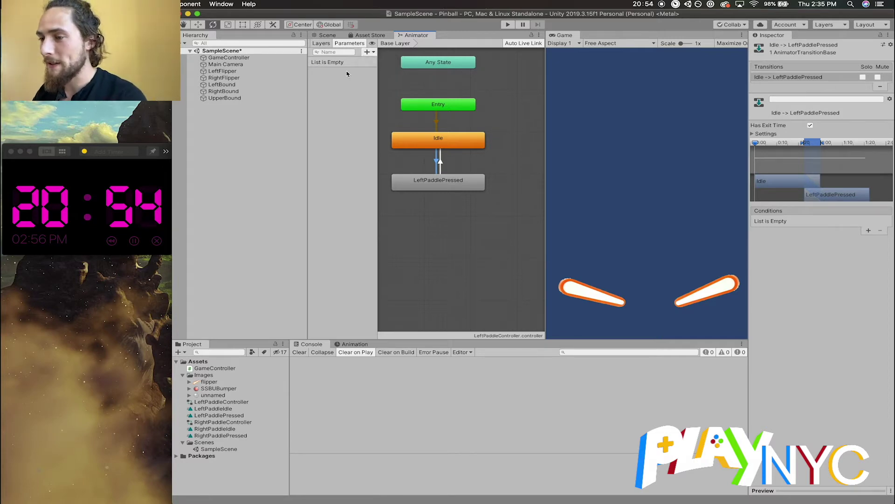
{"action": "type", "text": "Pressed"}
{"action": "key", "text": "Return"}
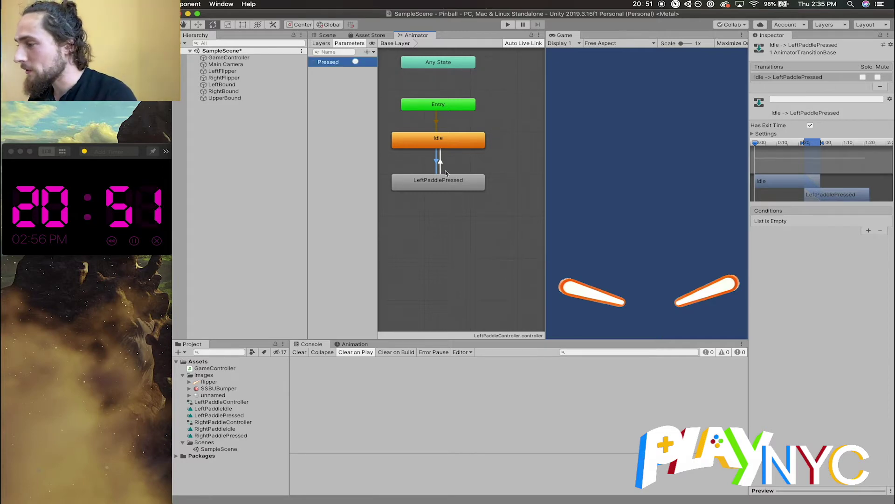
{"action": "left_click", "coordinate": [810, 125]}
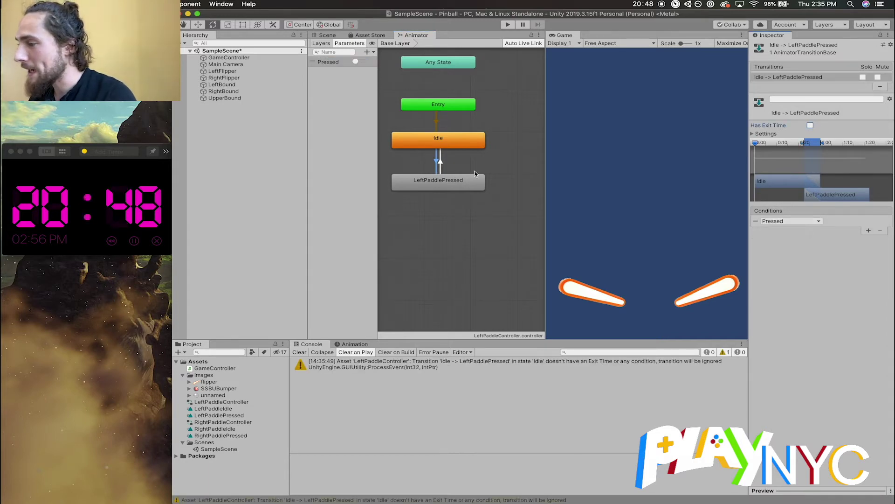
Set the LeftPaddlePressed→Idle transition's Exit Time to 1 and save
{"action": "left_click", "coordinate": [441, 164]}
{"action": "left_click", "coordinate": [753, 134]}
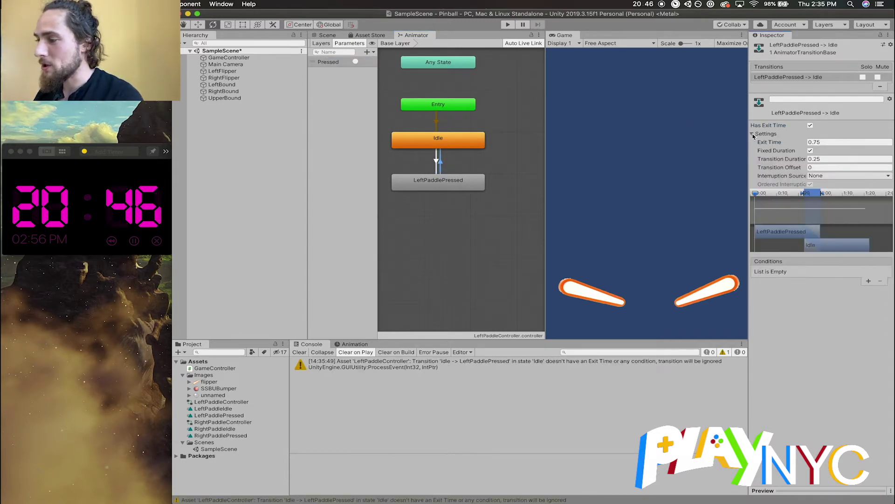
{"action": "left_click", "coordinate": [830, 142]}
{"action": "type", "text": "1"}
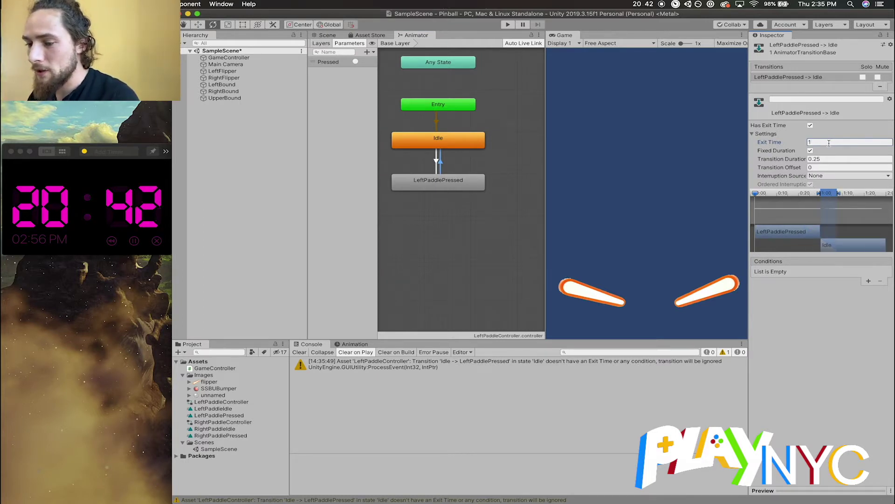
{"action": "key", "text": "super+s"}
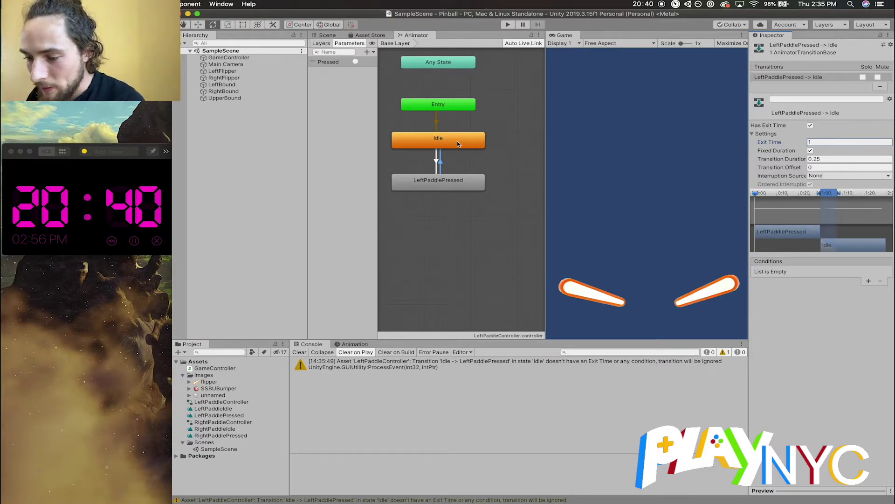
Review the paddle assets and delete the empty RightPaddleController
{"action": "left_click", "coordinate": [225, 408]}
{"action": "left_click", "coordinate": [224, 415]}
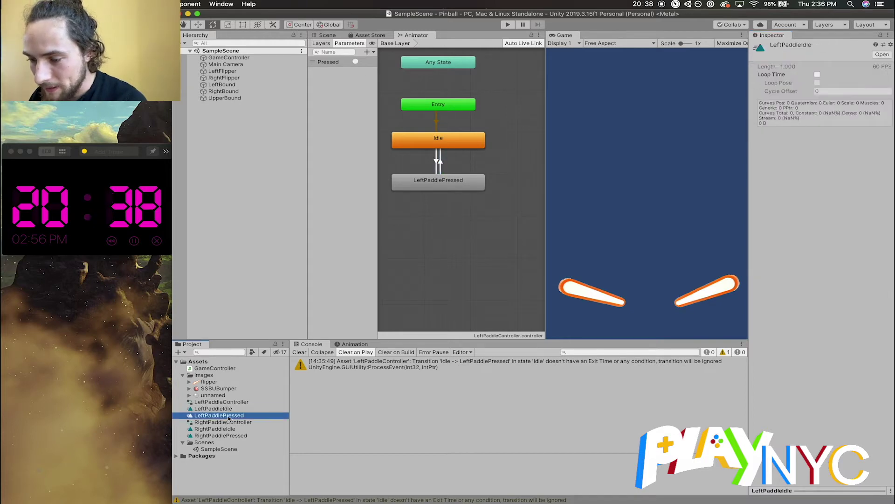
{"action": "left_click", "coordinate": [223, 422]}
{"action": "left_click", "coordinate": [223, 409]}
{"action": "left_click", "coordinate": [223, 415]}
{"action": "left_click", "coordinate": [224, 422]}
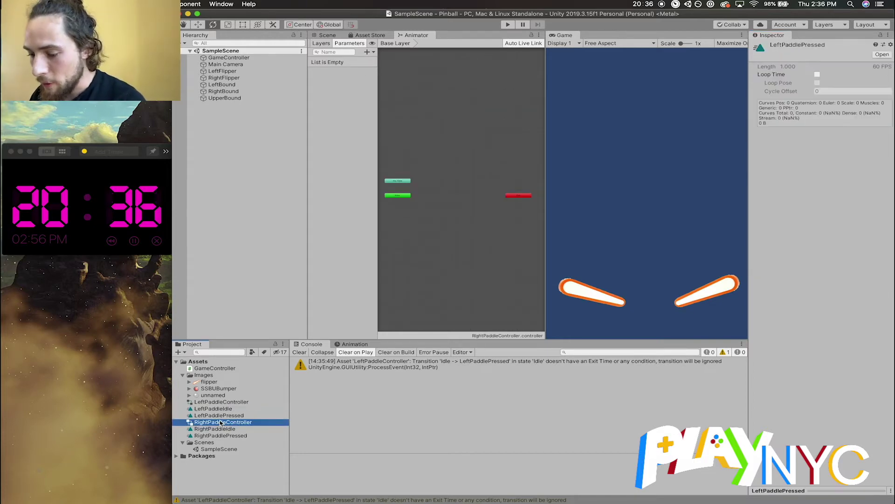
{"action": "key", "text": "super+BackSpace"}
Duplicate LeftPaddleController and name the copy RightPaddleController
{"action": "left_click", "coordinate": [227, 402]}
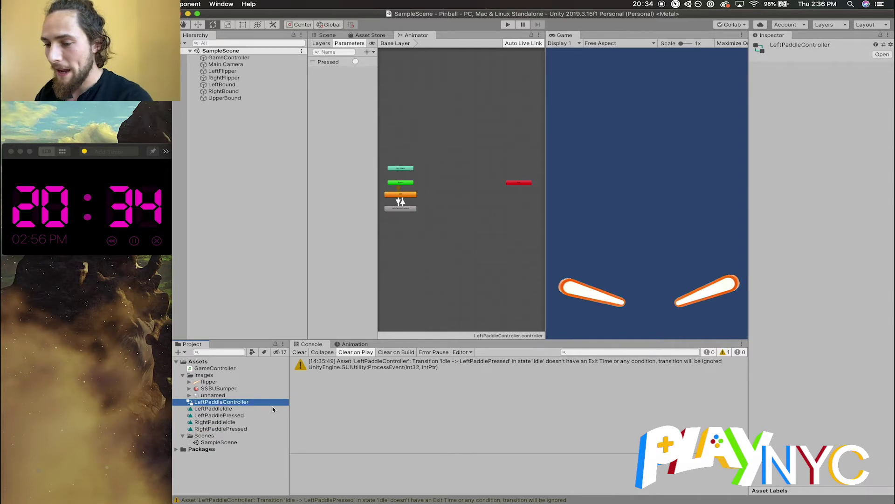
{"action": "key", "text": "super+d"}
{"action": "key", "text": "Return"}
{"action": "type", "text": "Ri"}
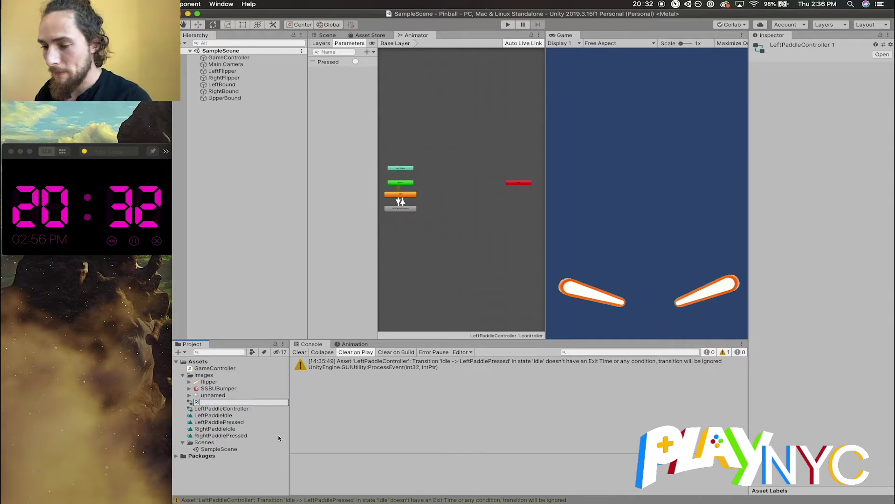
{"action": "type", "text": "ghtPadd"}
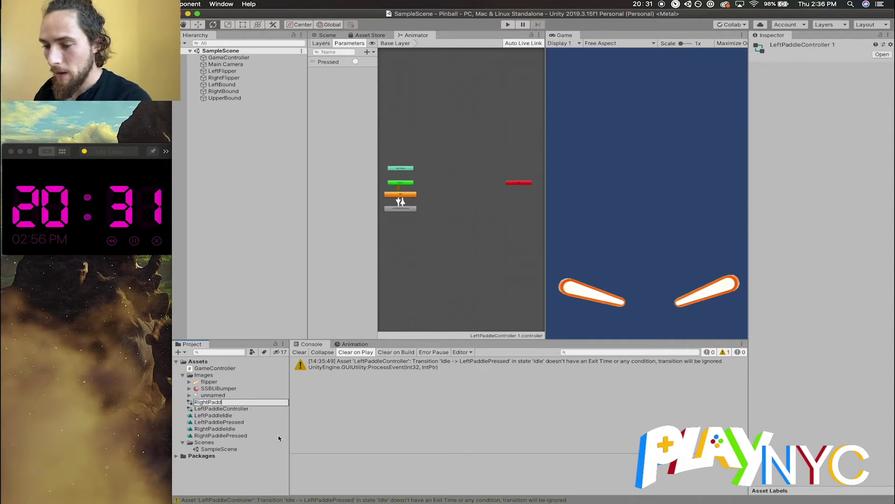
{"action": "type", "text": "lePa"}
{"action": "type", "text": "Cotnr"}
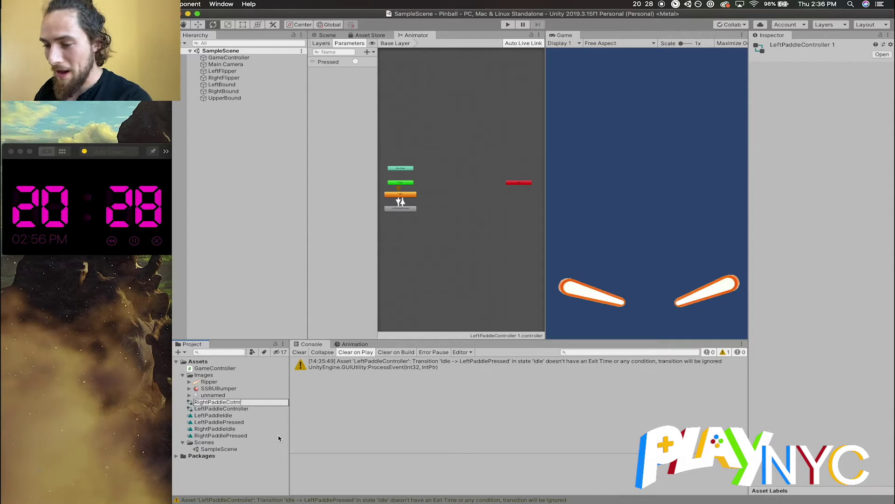
{"action": "key", "text": "BackSpace"}
{"action": "key", "text": "BackSpace"}
{"action": "key", "text": "BackSpace"}
{"action": "type", "text": "nt"}
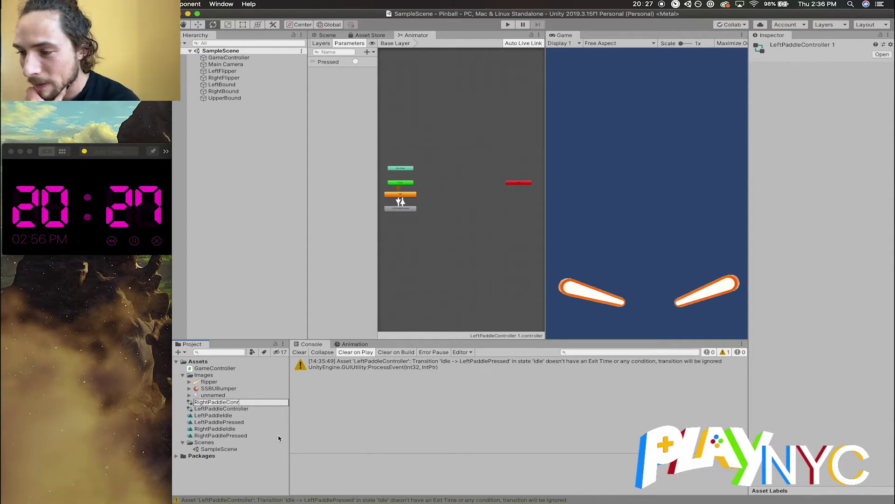
{"action": "type", "text": "roller"}
{"action": "key", "text": "Return"}
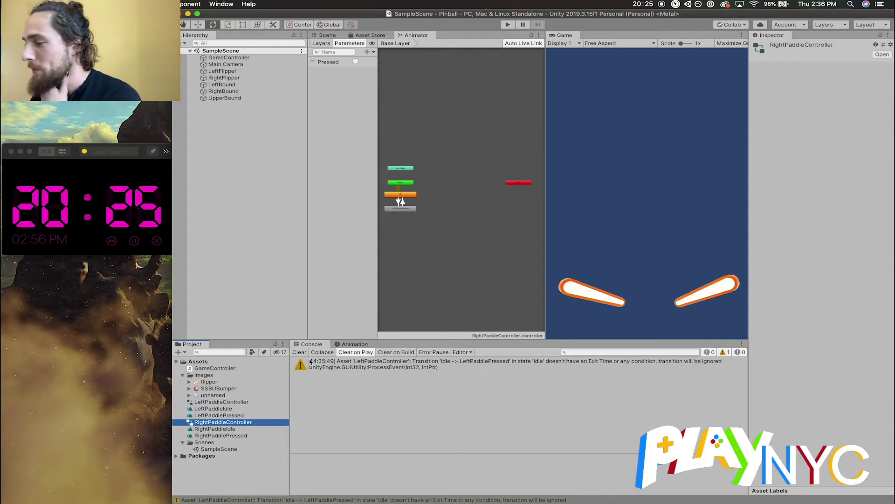
{"action": "left_click", "coordinate": [222, 71]}
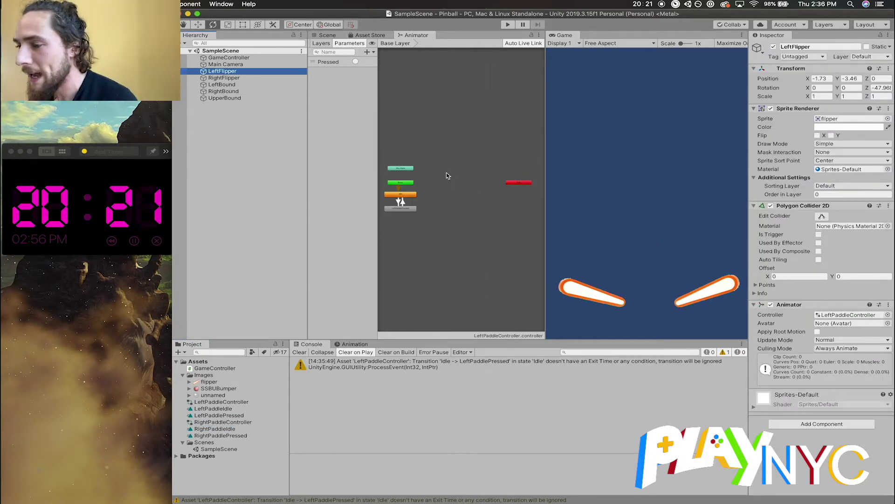
Add a Transform Rotation track to LeftPaddleIdle and move its last keyframe to about 0:33
{"action": "left_click", "coordinate": [400, 208]}
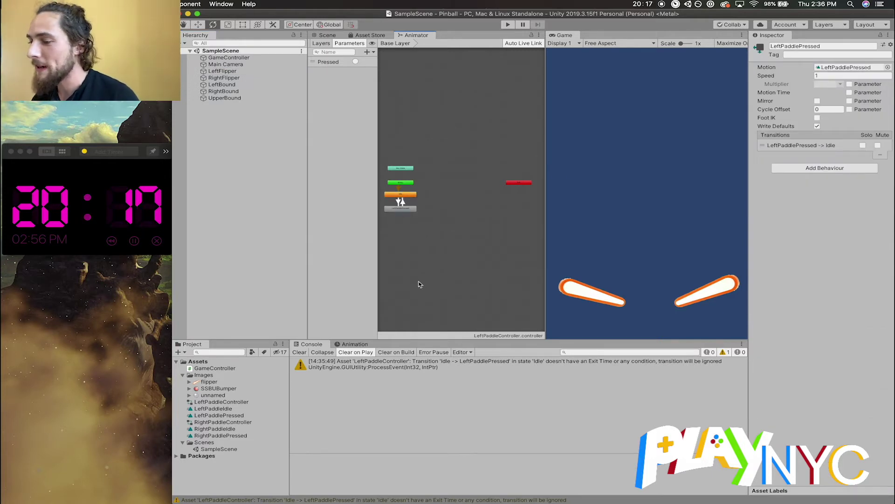
{"action": "left_click", "coordinate": [351, 344]}
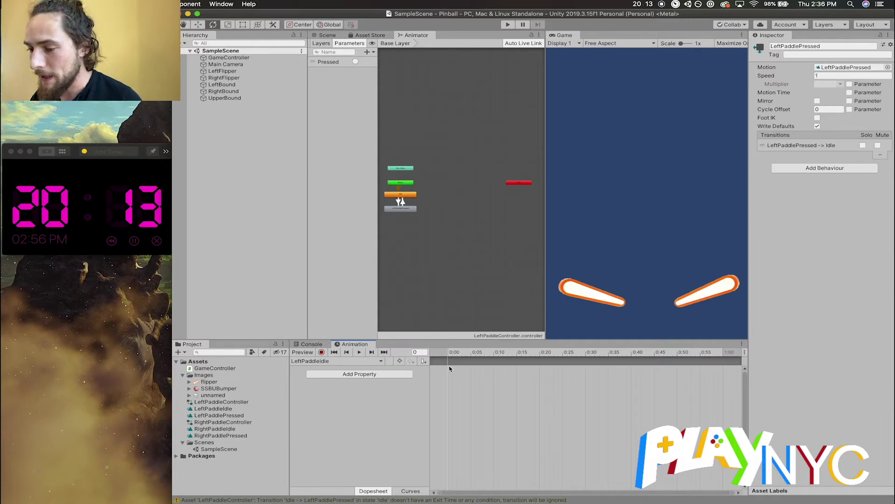
{"action": "left_click", "coordinate": [322, 361]}
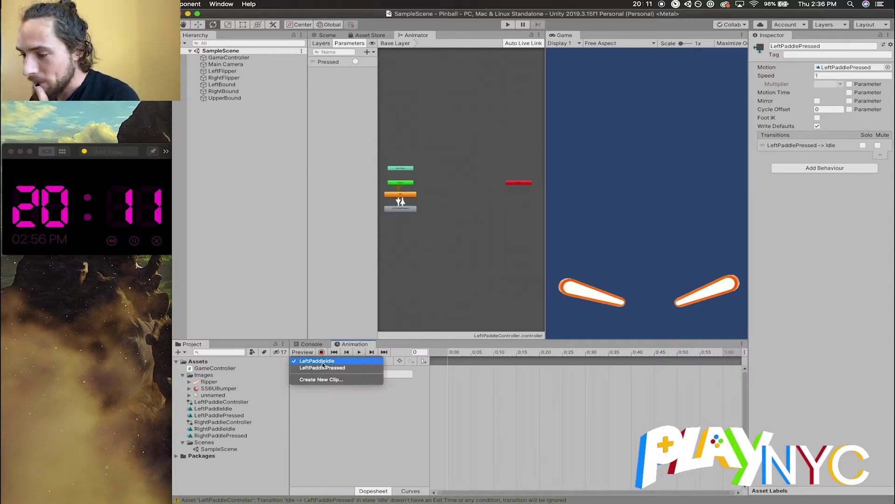
{"action": "left_click", "coordinate": [354, 373]}
{"action": "left_click", "coordinate": [354, 375]}
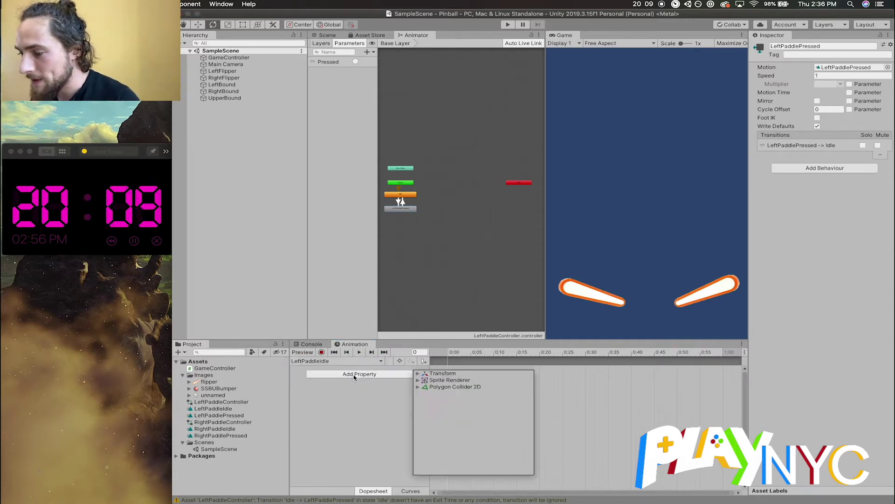
{"action": "left_click", "coordinate": [419, 373]}
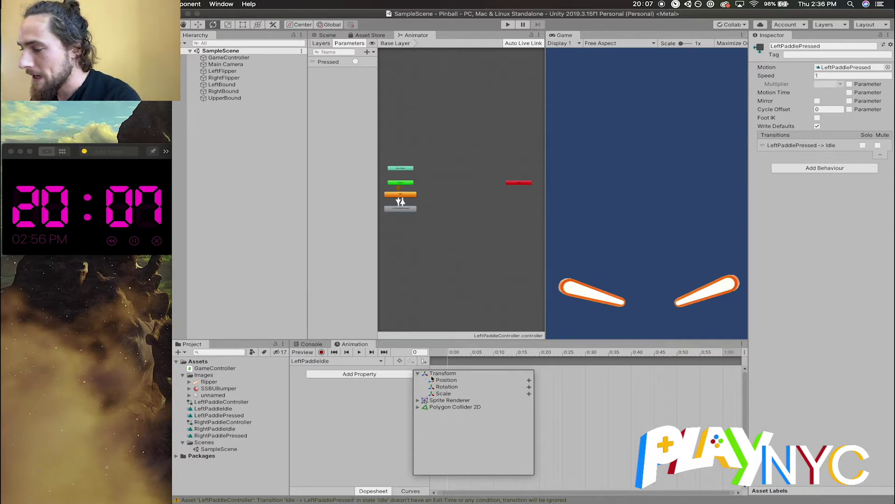
{"action": "left_click", "coordinate": [530, 386]}
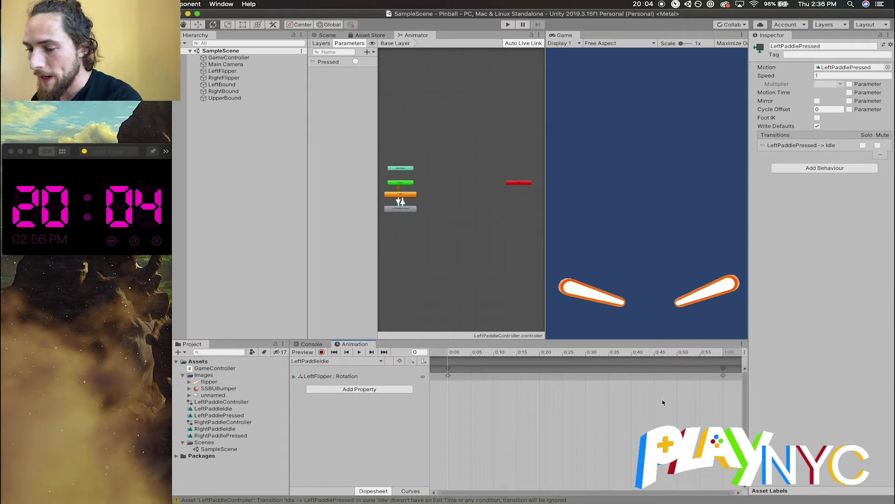
{"action": "left_click_drag", "start_coordinate": [723, 372], "coordinate": [604, 373]}
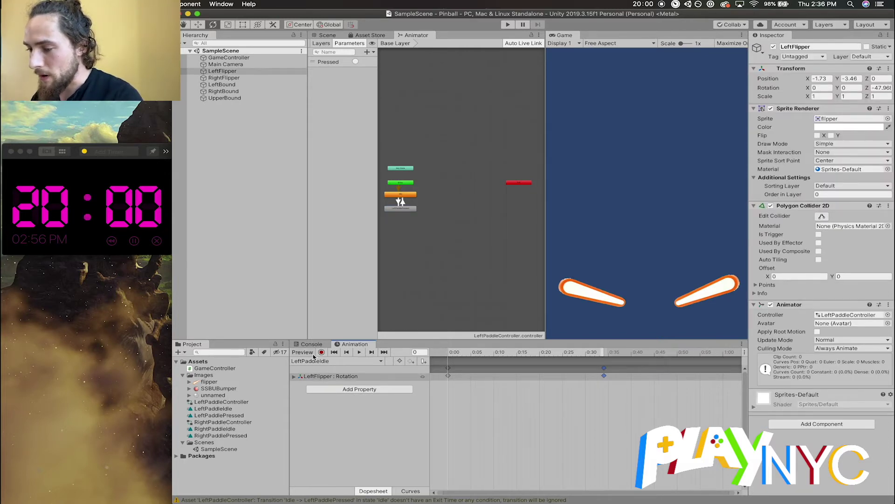
Add a Transform Rotation track to the LeftPaddlePressed clip
{"action": "left_click", "coordinate": [312, 362]}
{"action": "left_click", "coordinate": [322, 369]}
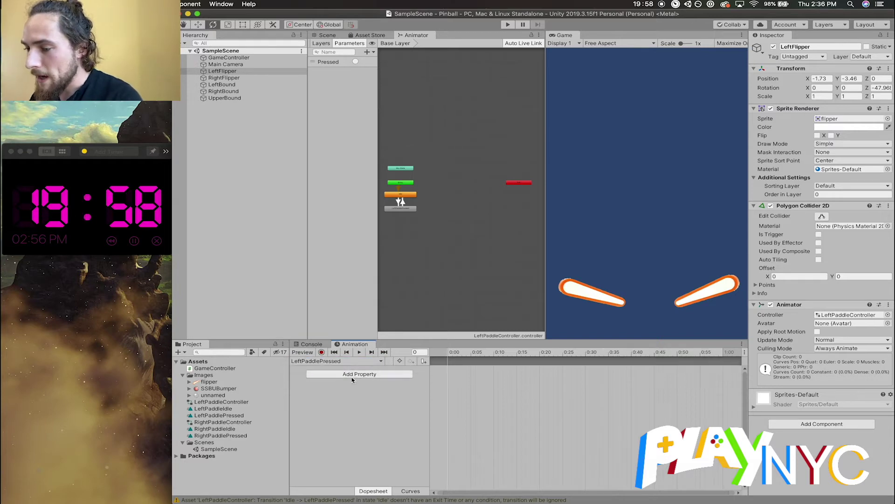
{"action": "left_click", "coordinate": [345, 374]}
{"action": "left_click", "coordinate": [418, 374]}
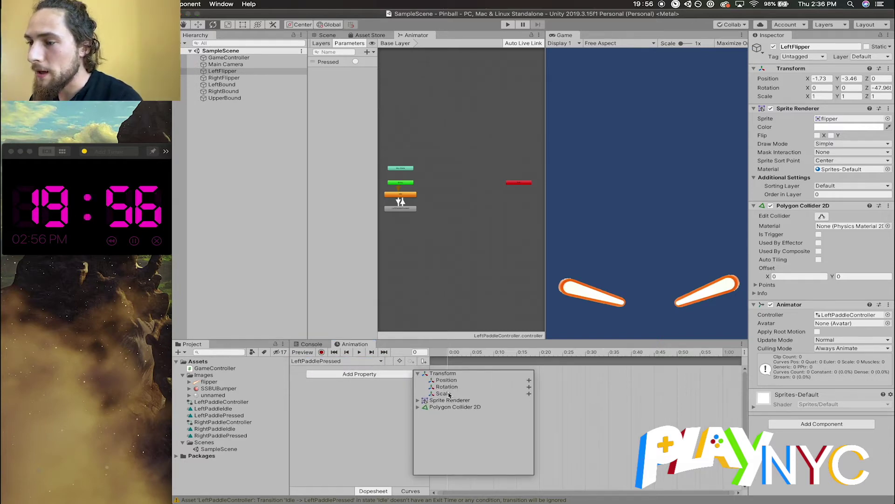
{"action": "left_click", "coordinate": [529, 387]}
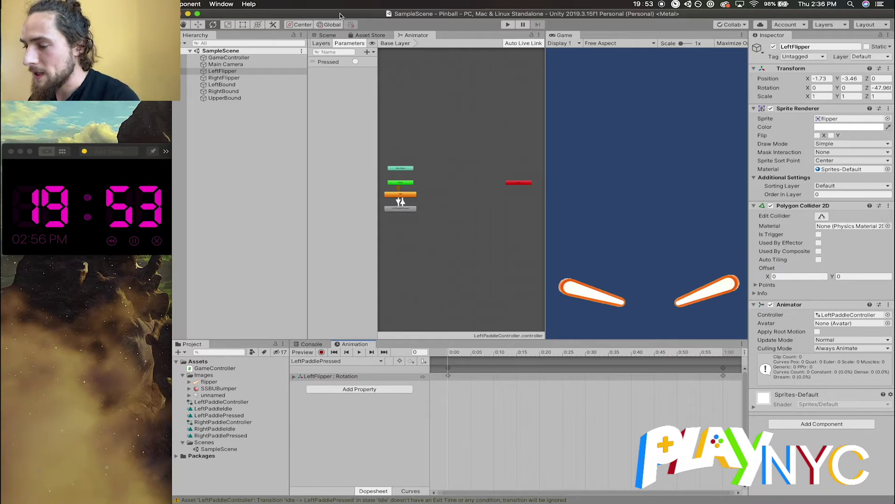
{"action": "left_click", "coordinate": [326, 35]}
In record mode, test-rotate the left flipper at frame 10, undo it, and stop recording
{"action": "scroll", "coordinate": [392, 270], "scroll_direction": "up", "scroll_amount": 2}
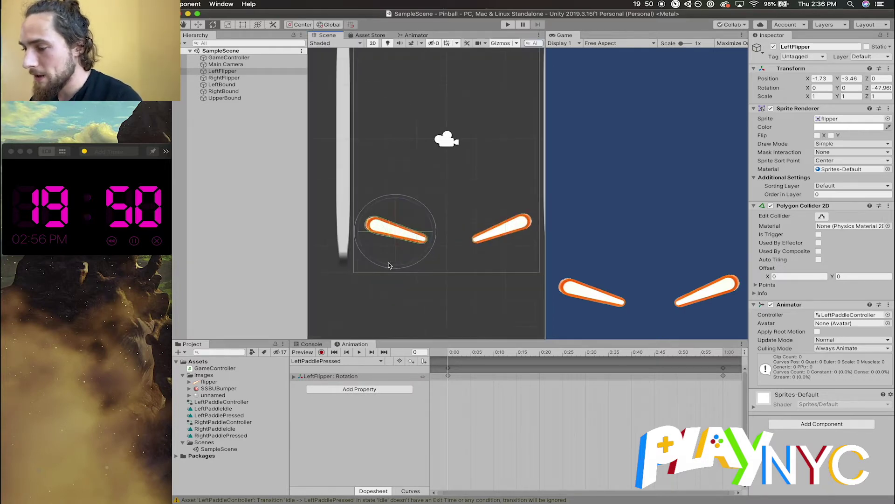
{"action": "left_click", "coordinate": [321, 353]}
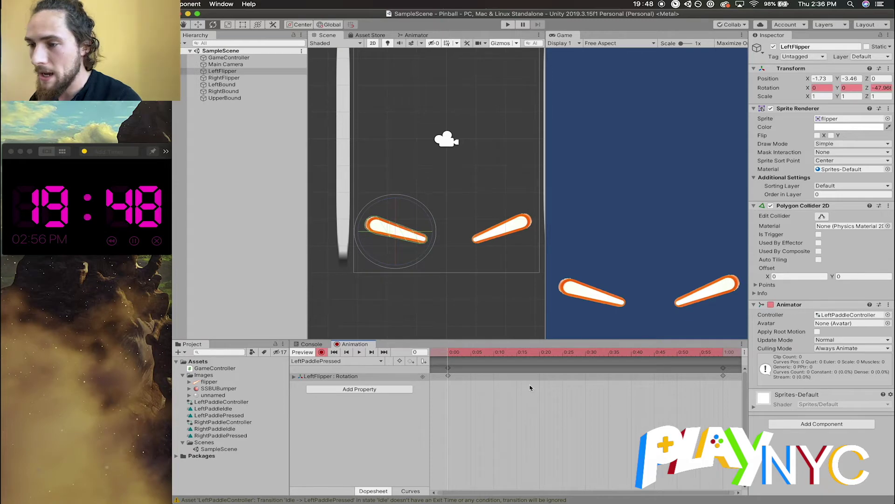
{"action": "left_click", "coordinate": [470, 352]}
{"action": "left_click", "coordinate": [494, 355]}
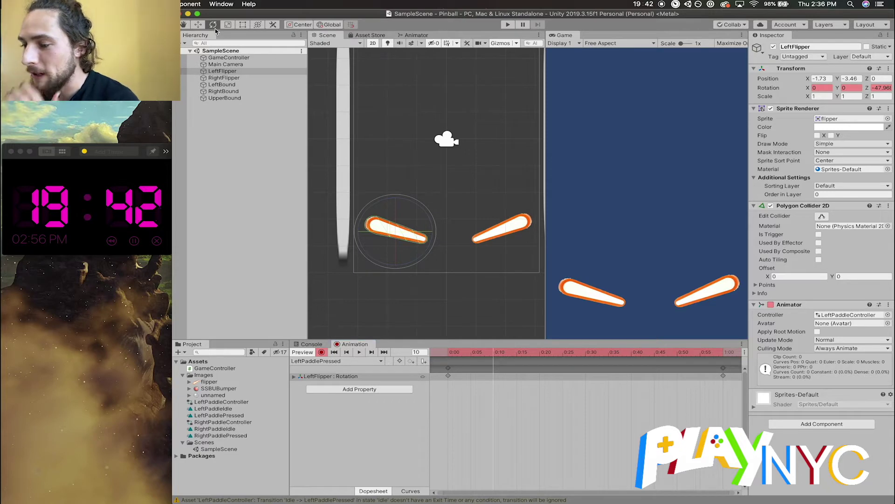
{"action": "left_click_drag", "start_coordinate": [437, 231], "coordinate": [421, 165]}
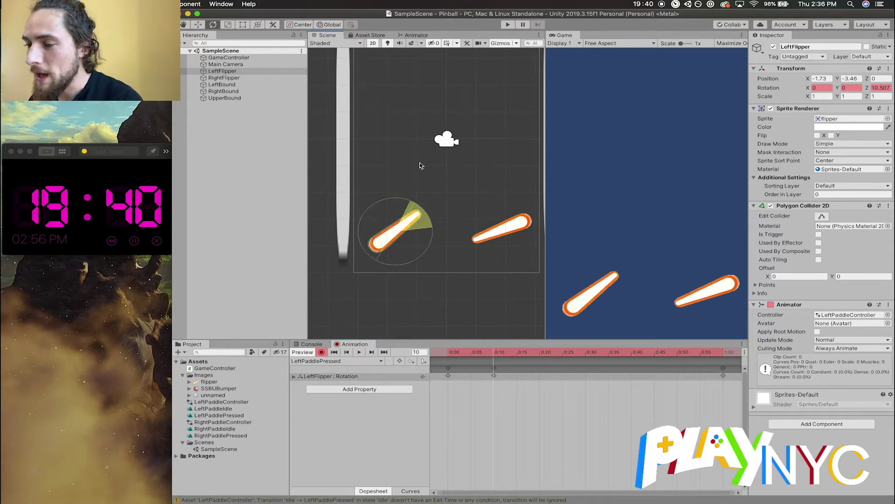
{"action": "key", "text": "super+z"}
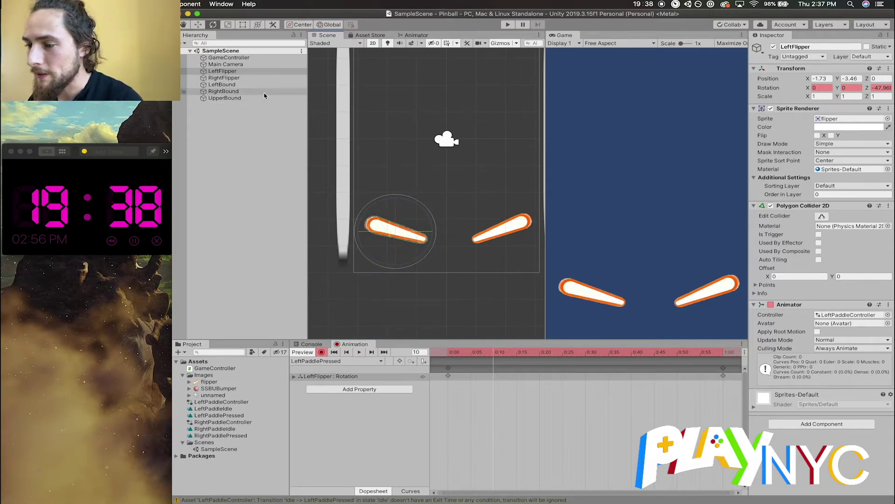
{"action": "left_click", "coordinate": [412, 226]}
Test-move the left flipper with the Rect tool, undo, and view the flipper sprite's import settings
{"action": "scroll", "coordinate": [412, 226], "scroll_direction": "up", "scroll_amount": 5}
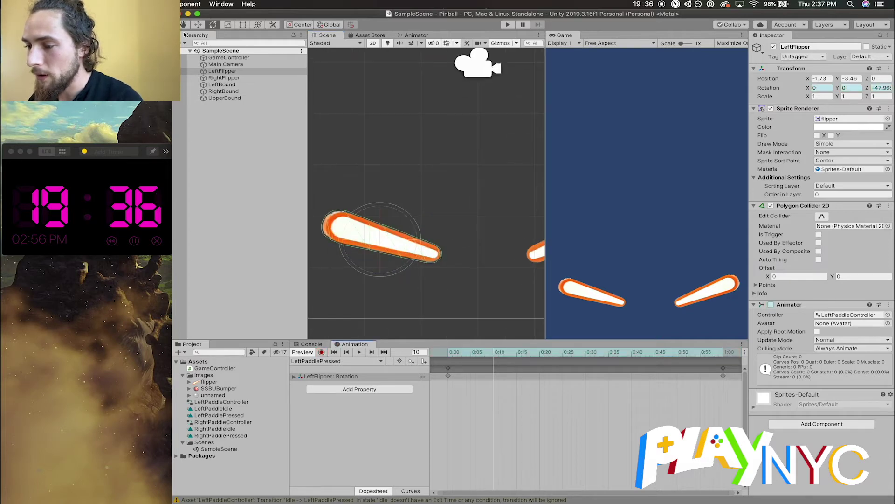
{"action": "left_click", "coordinate": [243, 24]}
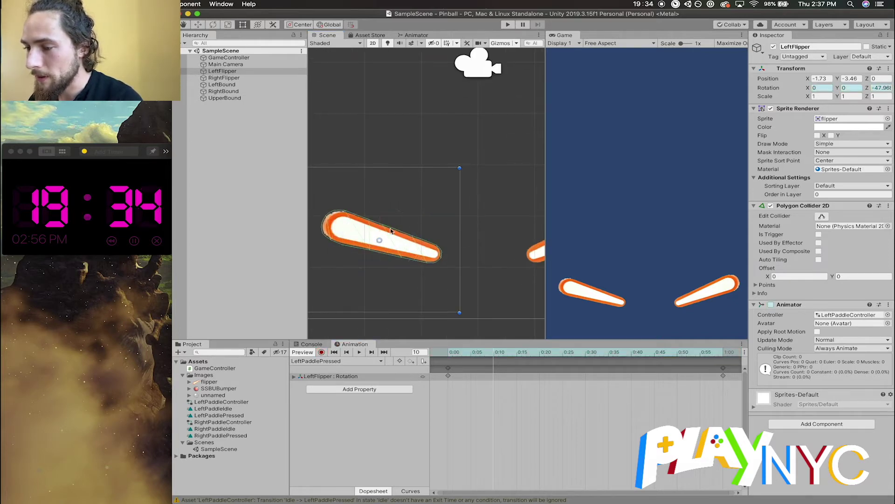
{"action": "mouse_move", "coordinate": [380, 244]}
{"action": "left_mouse_down"}
{"action": "mouse_move", "coordinate": [338, 227]}
{"action": "mouse_move", "coordinate": [380, 240]}
{"action": "left_mouse_up"}
{"action": "key", "text": "super+z"}
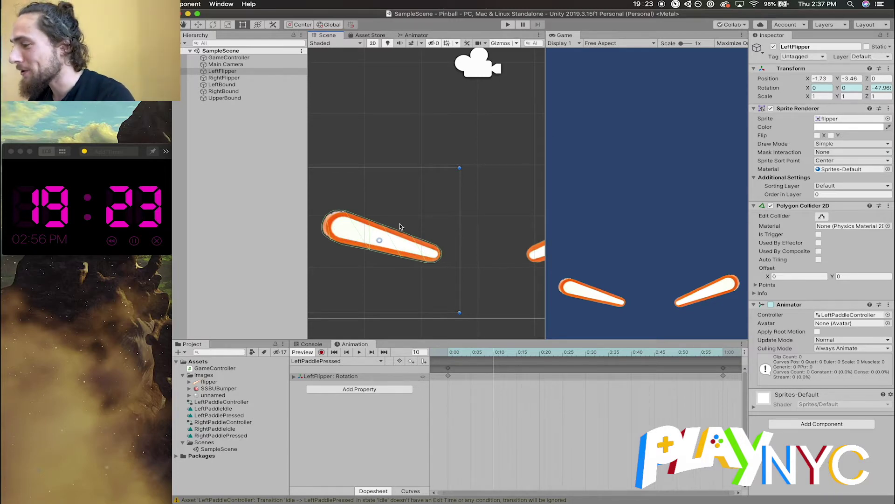
{"action": "left_click", "coordinate": [206, 384]}
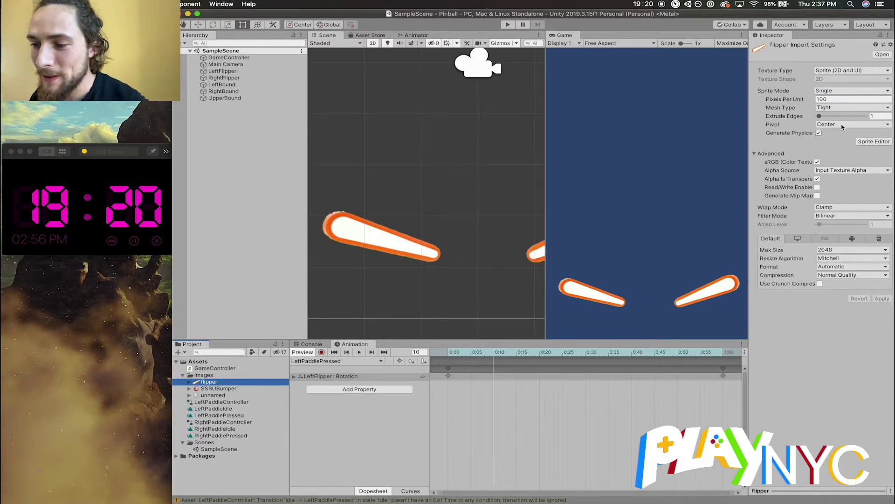
In the Sprite Editor, set the flipper sprite's custom pivot to its rounded end (0.1737726, 0.3385012) and apply
{"action": "left_click", "coordinate": [532, 91]}
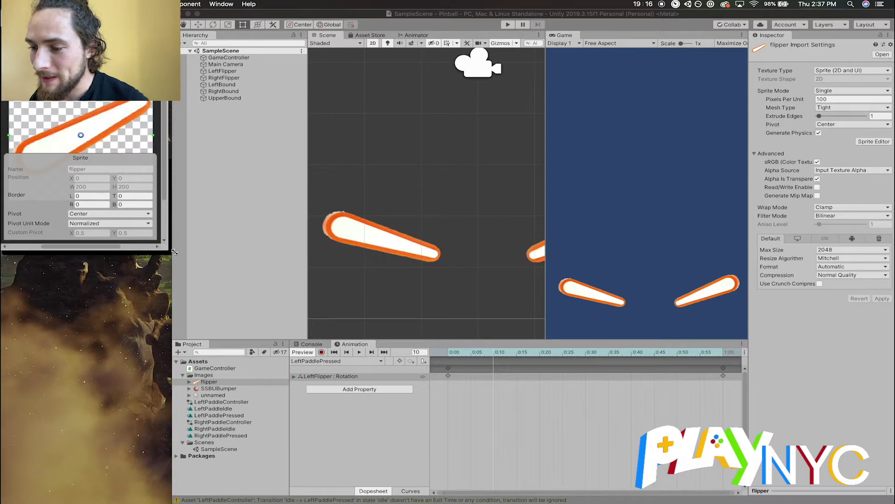
{"action": "left_click_drag", "start_coordinate": [169, 249], "coordinate": [357, 331]}
{"action": "left_click_drag", "start_coordinate": [176, 176], "coordinate": [130, 200]}
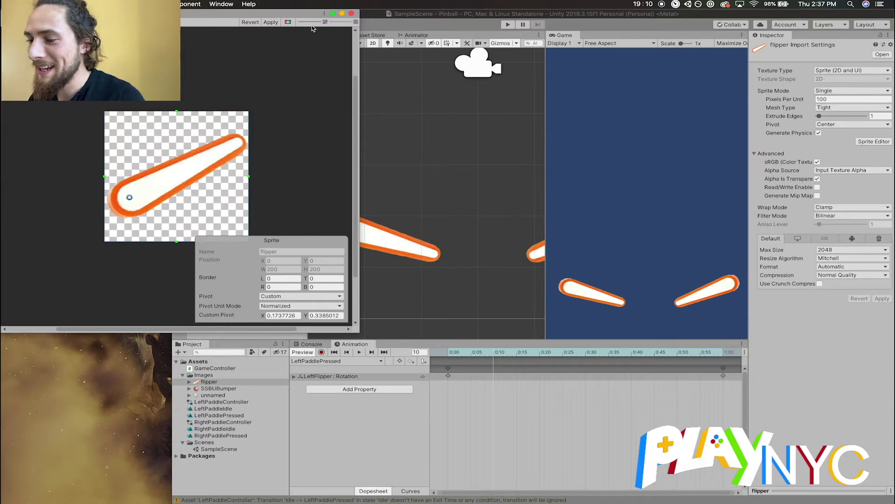
{"action": "left_click", "coordinate": [271, 22]}
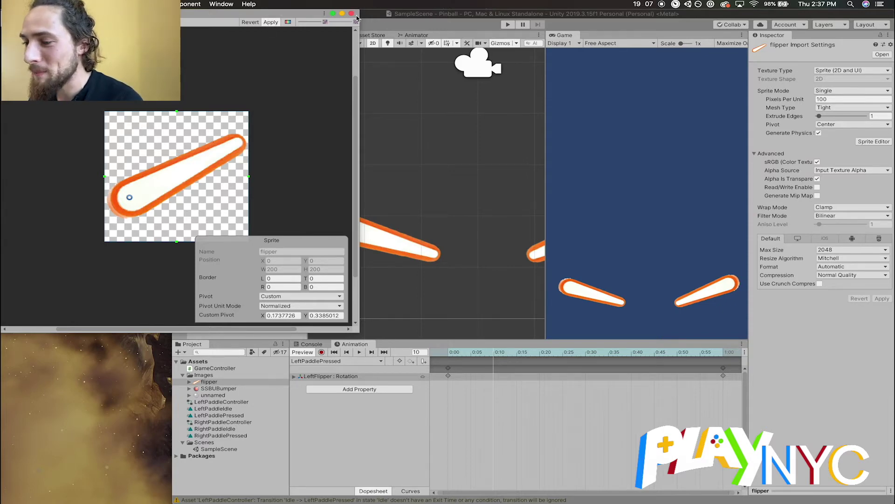
{"action": "left_click", "coordinate": [351, 14]}
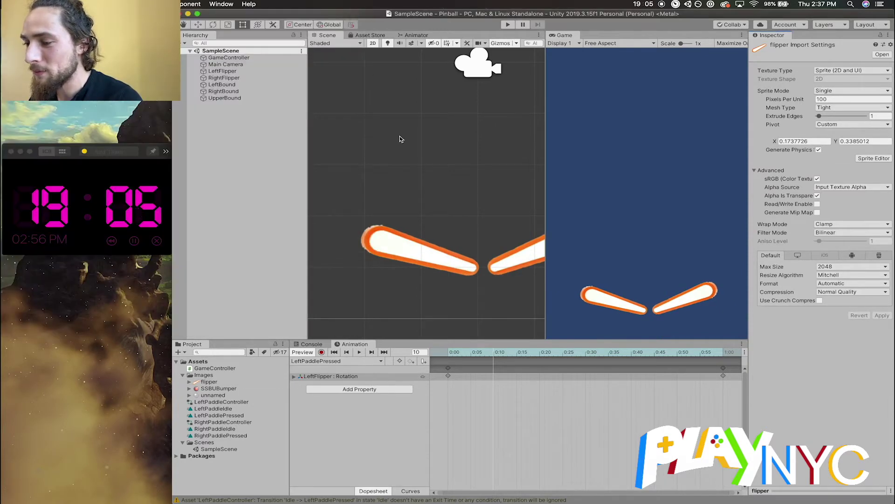
Test-rotate LeftFlipper around its new pivot, then undo the rotation
{"action": "left_click", "coordinate": [426, 260]}
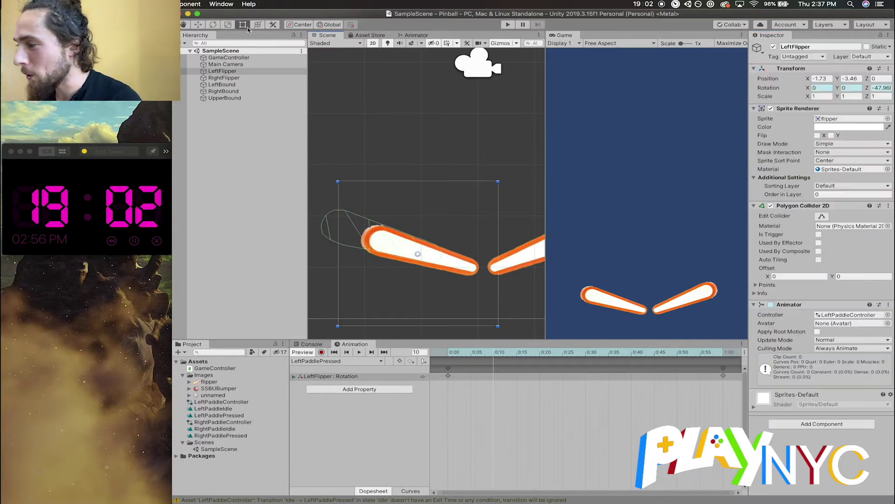
{"action": "key", "text": "e"}
{"action": "left_click_drag", "start_coordinate": [438, 225], "coordinate": [422, 184]}
{"action": "key", "text": "super+z"}
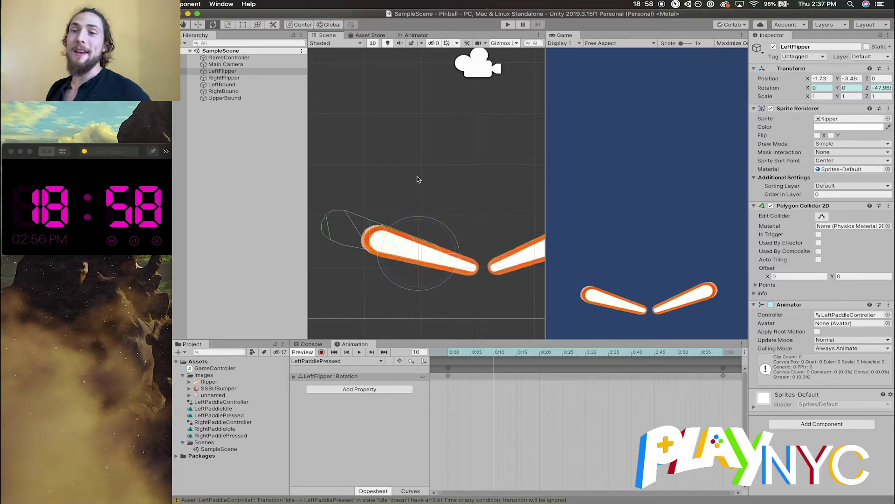
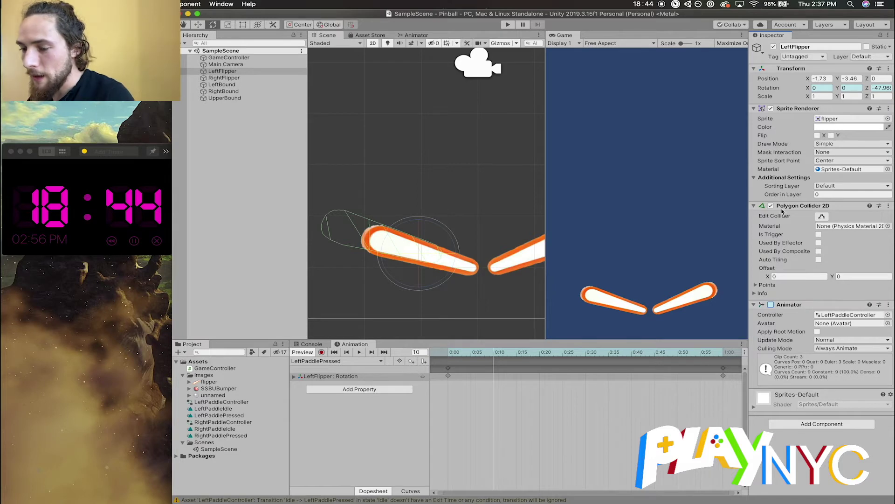
Reset LeftFlipper's Polygon Collider 2D to match the sprite outline and save the scene
{"action": "left_click", "coordinate": [889, 206]}
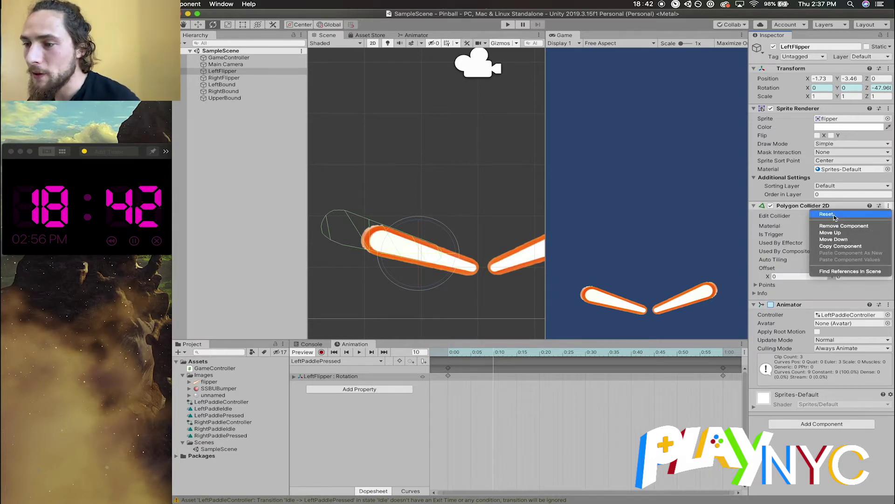
{"action": "left_click", "coordinate": [832, 215]}
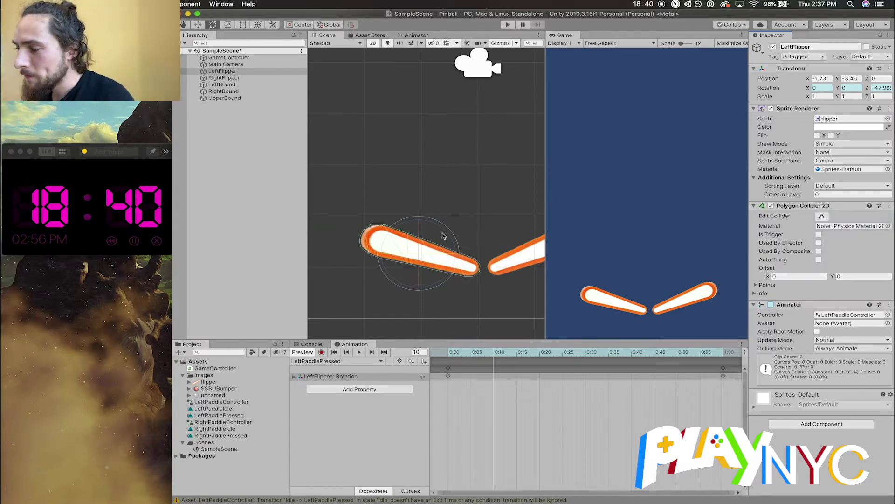
{"action": "key", "text": "super+s"}
{"action": "scroll", "coordinate": [447, 294], "scroll_direction": "down", "scroll_amount": 3}
{"action": "left_click", "coordinate": [197, 25]}
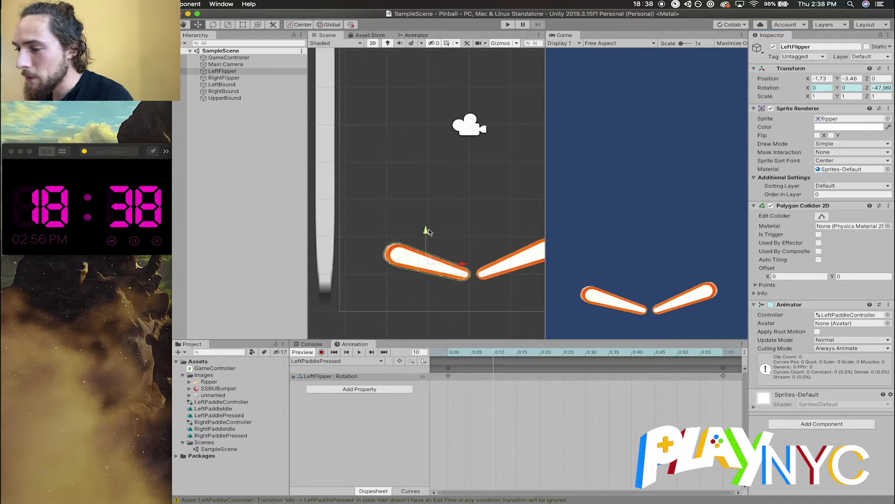
Shift LeftFlipper left, reset RightFlipper's Polygon Collider 2D, and move RightFlipper right to X 2.59, Y -3.26
{"action": "left_click_drag", "start_coordinate": [433, 264], "coordinate": [403, 265]}
{"action": "left_click", "coordinate": [514, 256]}
{"action": "middle_click_drag", "start_coordinate": [514, 256], "coordinate": [488, 264]}
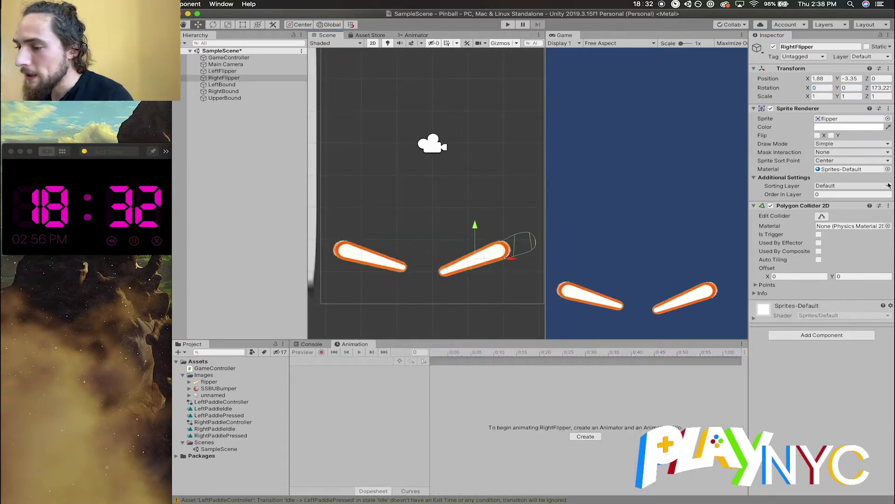
{"action": "left_click", "coordinate": [888, 206]}
{"action": "left_click", "coordinate": [826, 214]}
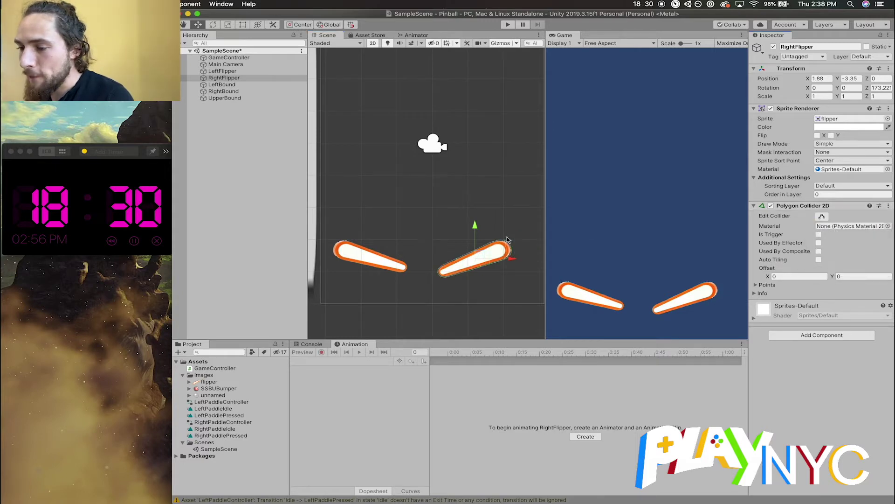
{"action": "left_click_drag", "start_coordinate": [481, 255], "coordinate": [505, 252]}
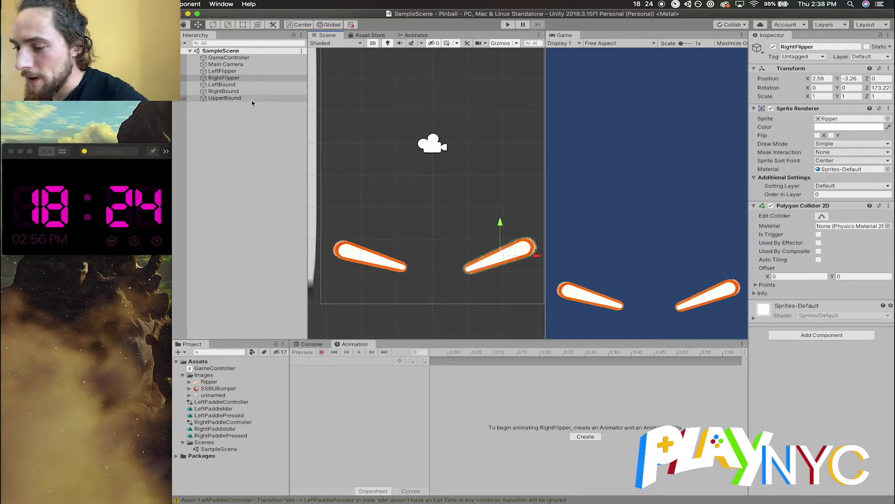
{"action": "left_click", "coordinate": [354, 242]}
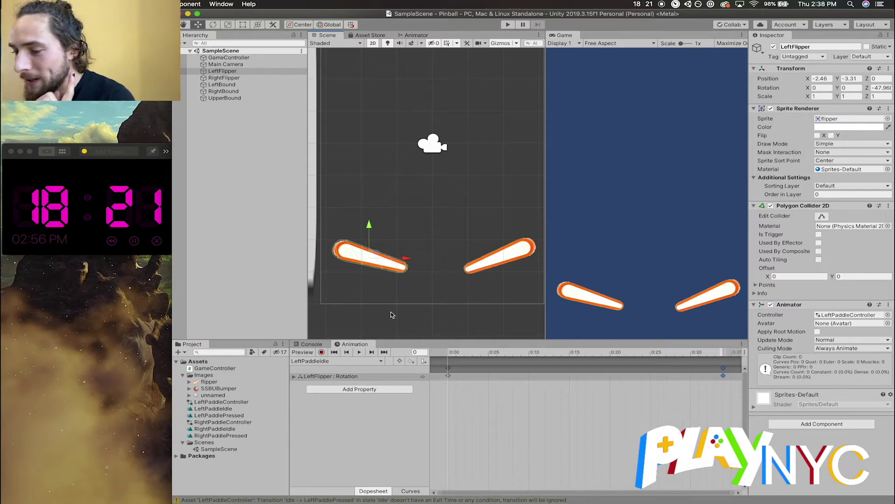
Switch the Animation window to the LeftPaddlePressed clip
{"action": "left_click", "coordinate": [332, 361]}
{"action": "left_click", "coordinate": [338, 368]}
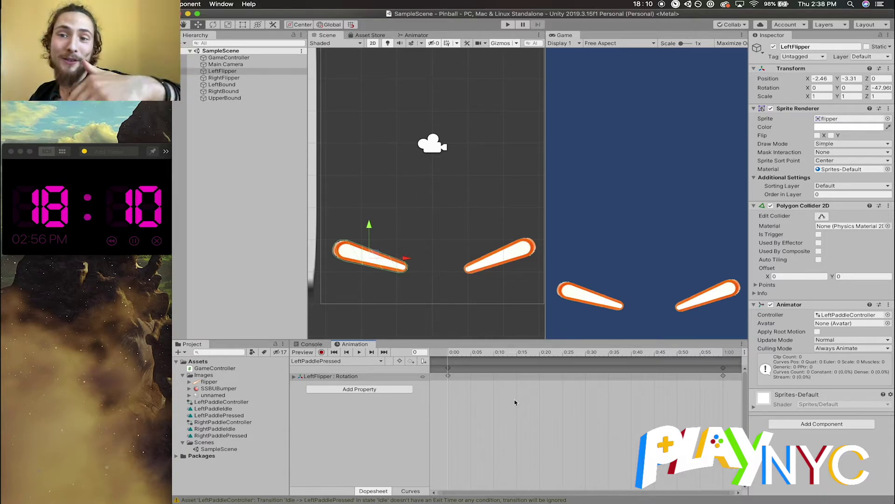
{"action": "left_click", "coordinate": [343, 361]}
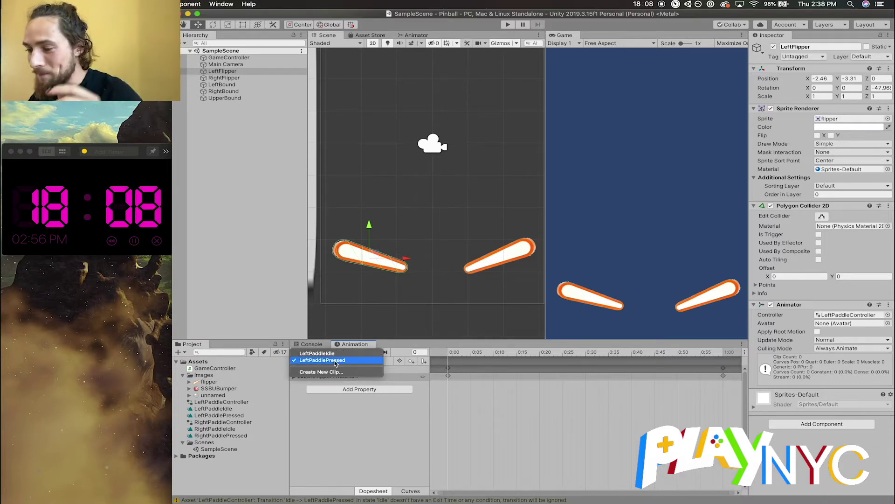
{"action": "left_click", "coordinate": [529, 410]}
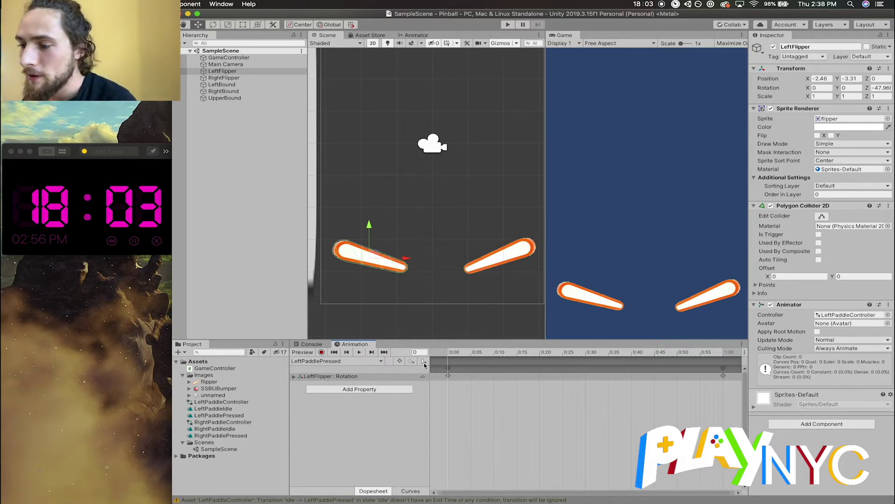
Record the left flipper rotated upward as a keyframe at frame 10
{"action": "left_click", "coordinate": [494, 353]}
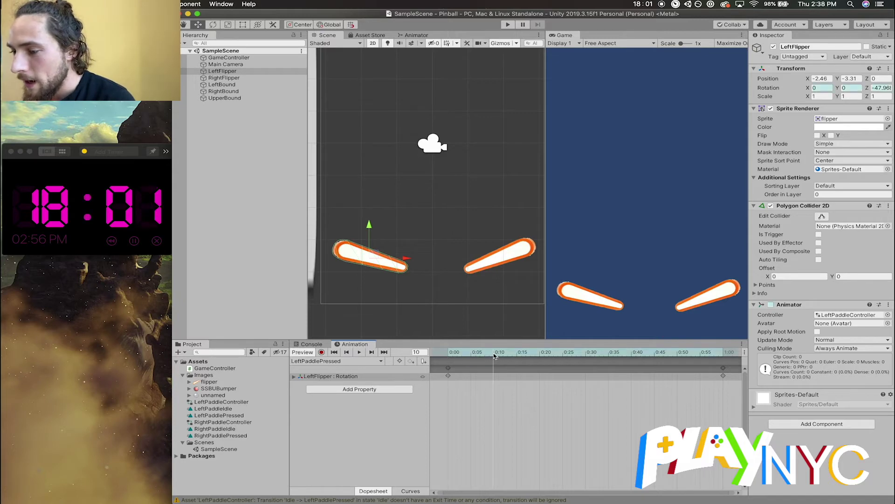
{"action": "left_click", "coordinate": [321, 353]}
{"action": "key", "text": "e"}
{"action": "left_click_drag", "start_coordinate": [408, 261], "coordinate": [402, 200]}
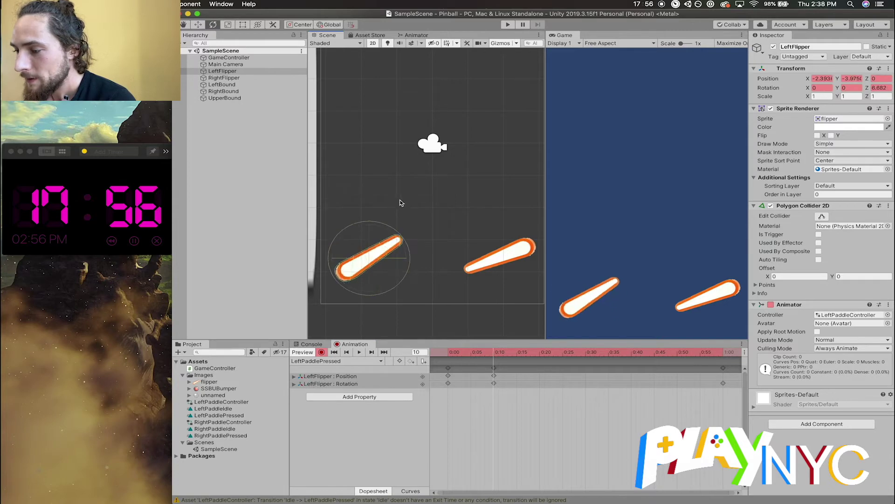
{"action": "left_click", "coordinate": [358, 353]}
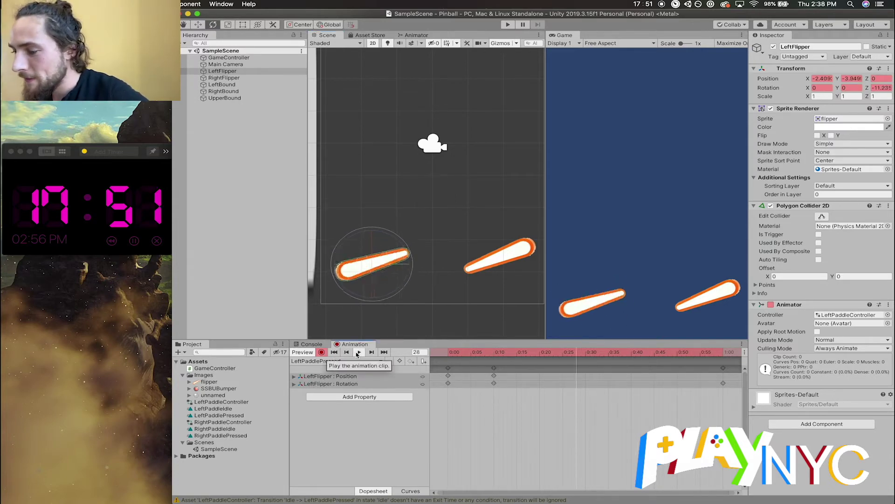
{"action": "left_click", "coordinate": [359, 352]}
{"action": "left_click", "coordinate": [322, 353]}
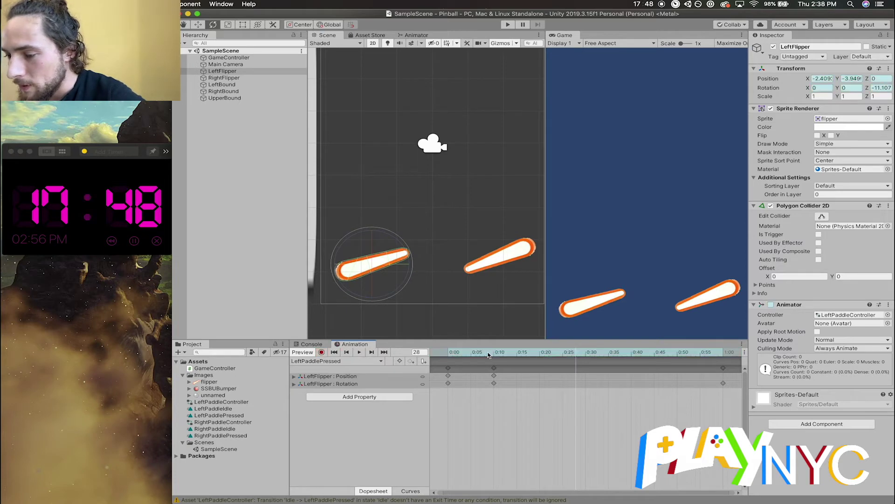
{"action": "left_click", "coordinate": [496, 352]}
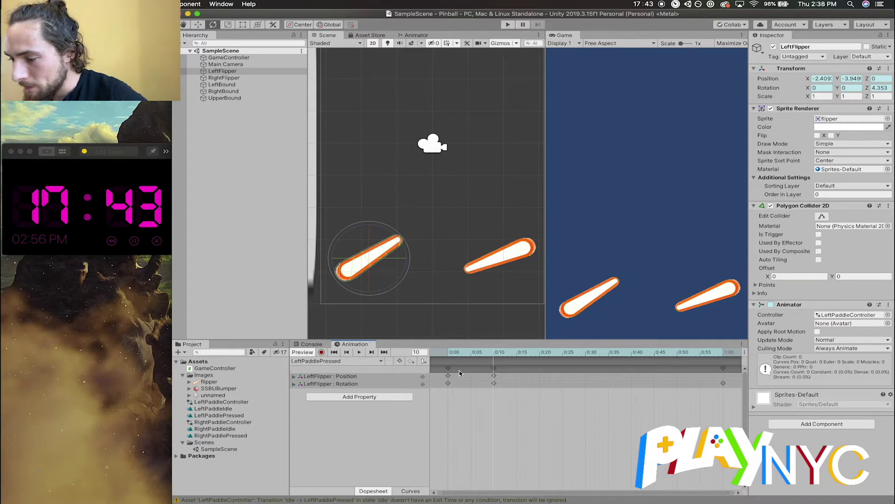
Remove the LeftFlipper Position track and move the final keyframe from 1:00 to 0:15
{"action": "left_click", "coordinate": [392, 376]}
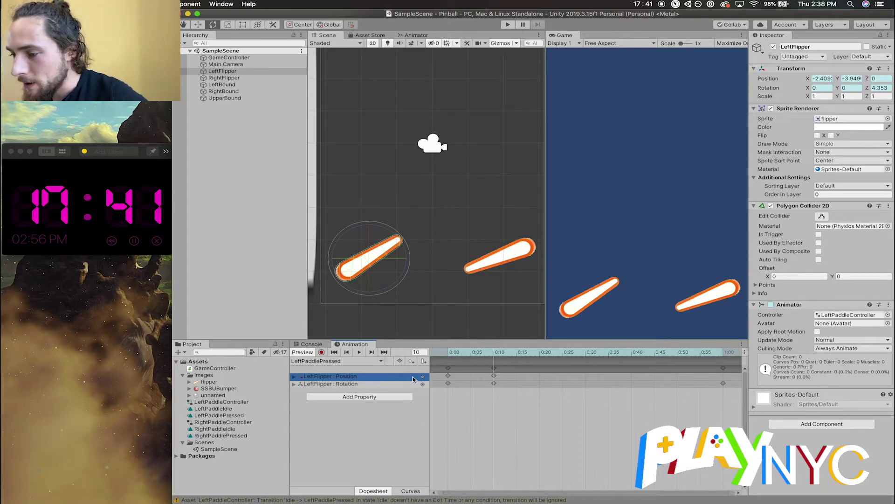
{"action": "right_click", "coordinate": [425, 378]}
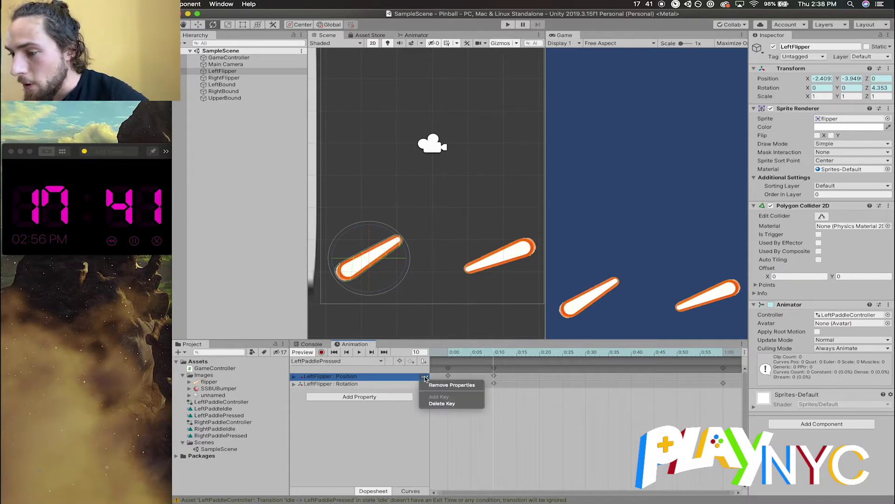
{"action": "left_click", "coordinate": [450, 385]}
{"action": "left_click_drag", "start_coordinate": [493, 353], "coordinate": [659, 349]}
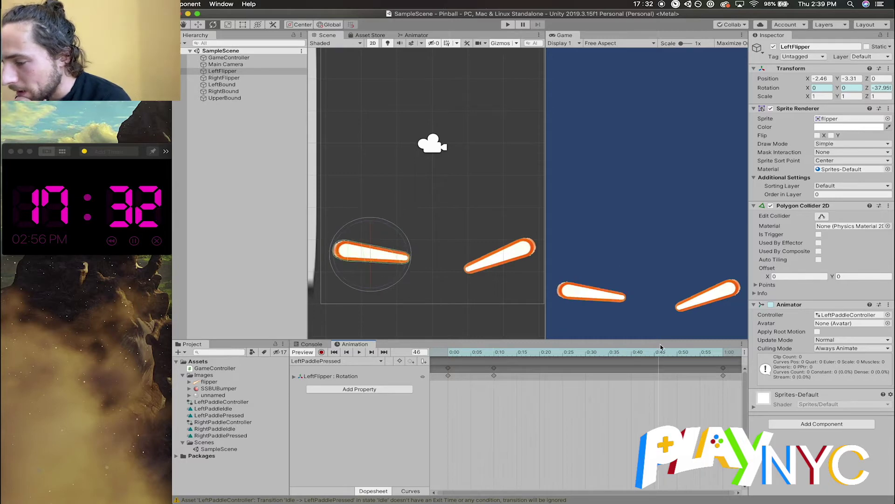
{"action": "left_click_drag", "start_coordinate": [723, 371], "coordinate": [494, 371]}
{"action": "left_click", "coordinate": [359, 352]}
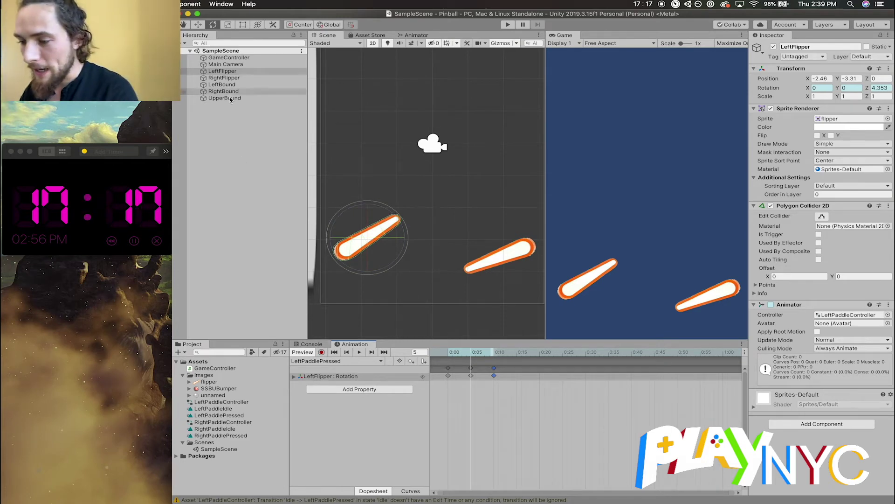
{"action": "left_click", "coordinate": [213, 408]}
Set the Idle state's Motion to RightPaddleIdle in the Animator graph
{"action": "left_click", "coordinate": [224, 77]}
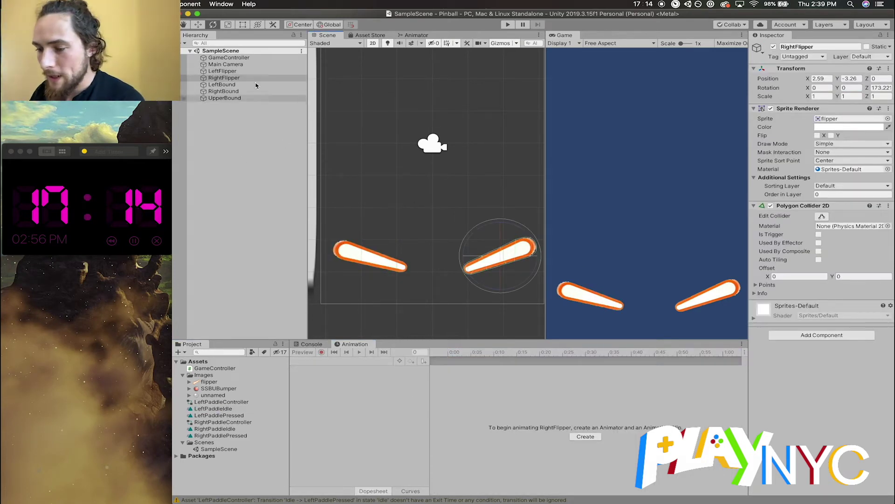
{"action": "left_click", "coordinate": [415, 35]}
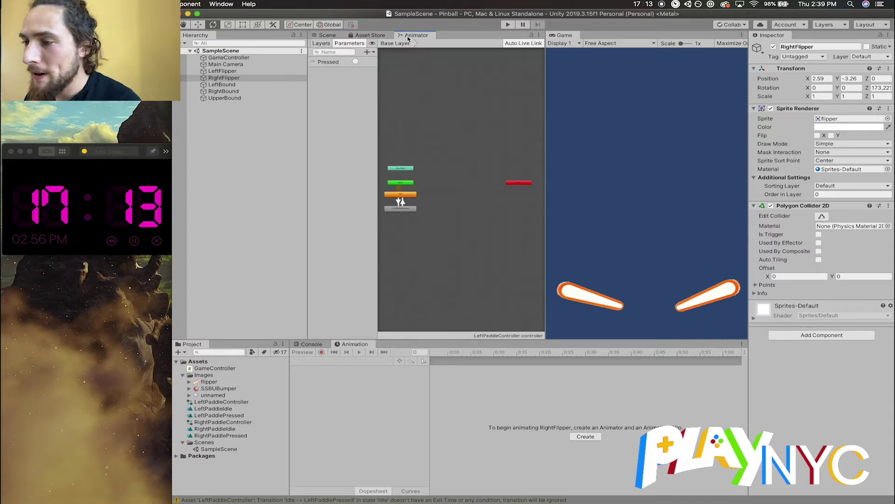
{"action": "left_click", "coordinate": [401, 196]}
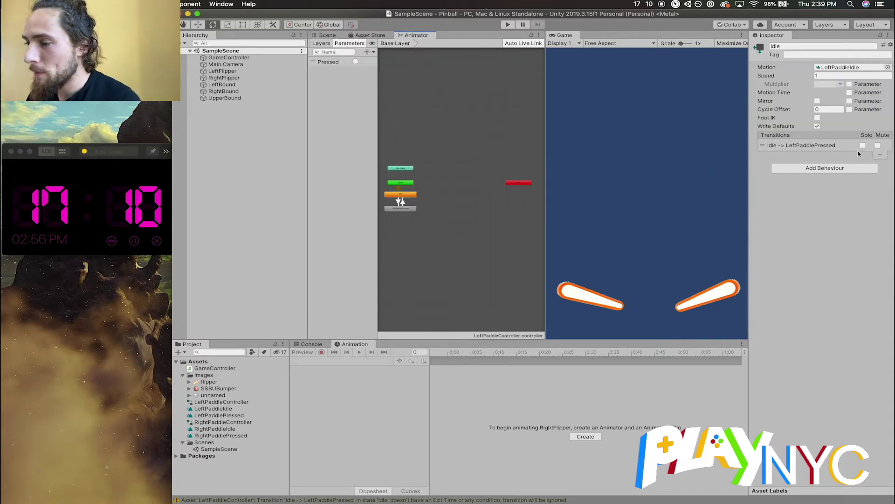
{"action": "left_click", "coordinate": [888, 68]}
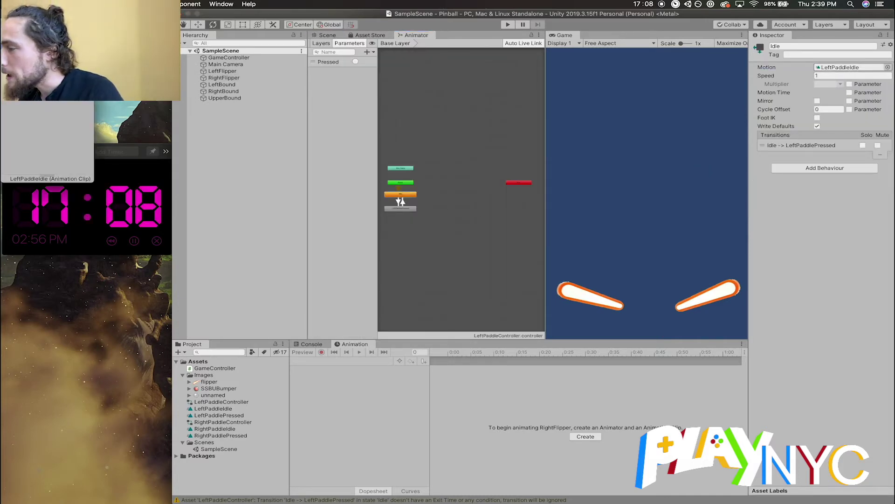
{"action": "double_click", "coordinate": [46, 70]}
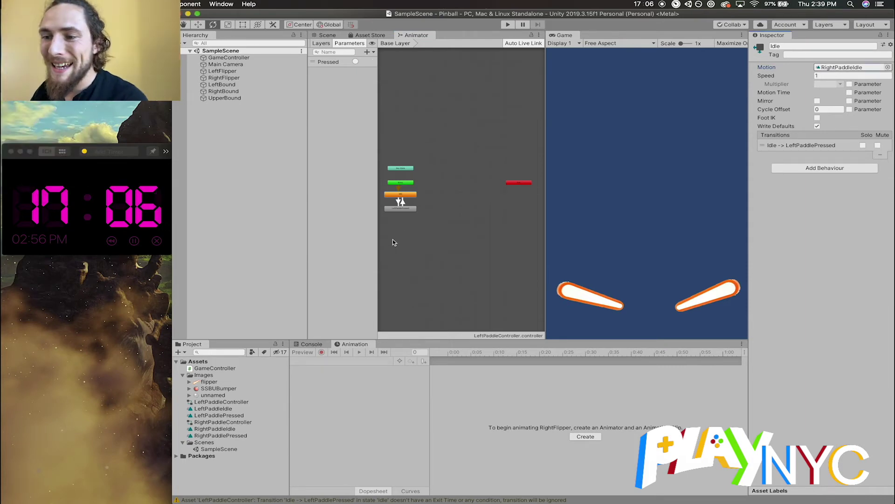
Set the LeftPaddlePressed state's Motion to RightPaddlePressed and return to the Scene view
{"action": "left_click", "coordinate": [400, 209]}
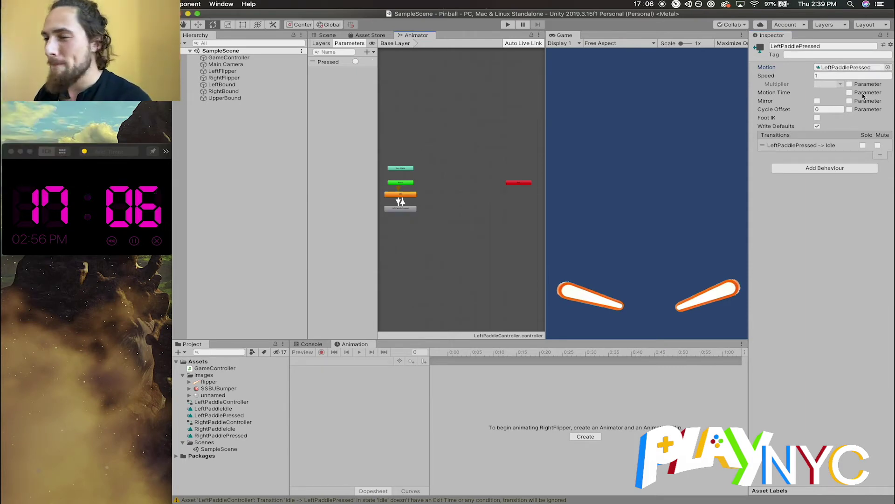
{"action": "left_click", "coordinate": [888, 67]}
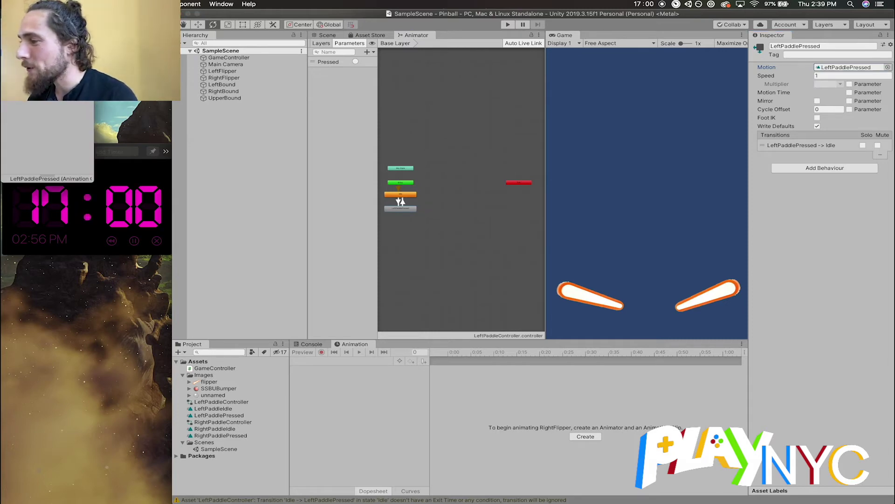
{"action": "double_click", "coordinate": [173, 63]}
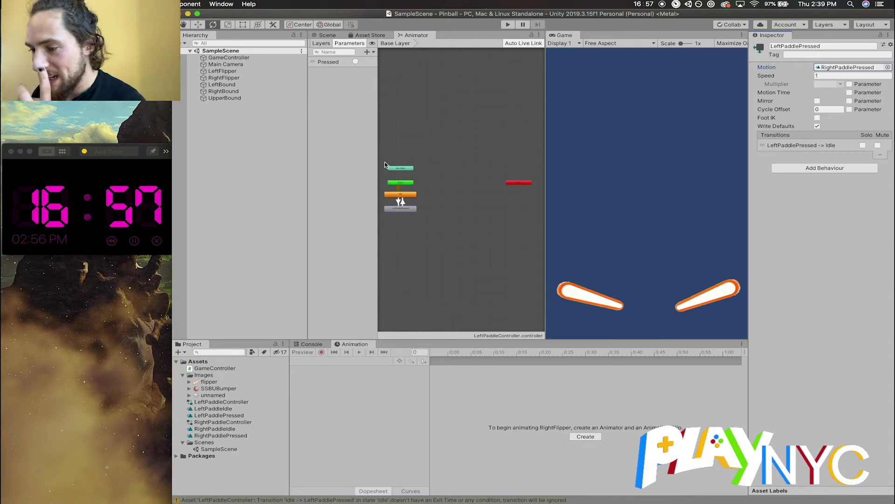
{"action": "left_click", "coordinate": [328, 35]}
{"action": "left_click", "coordinate": [226, 77]}
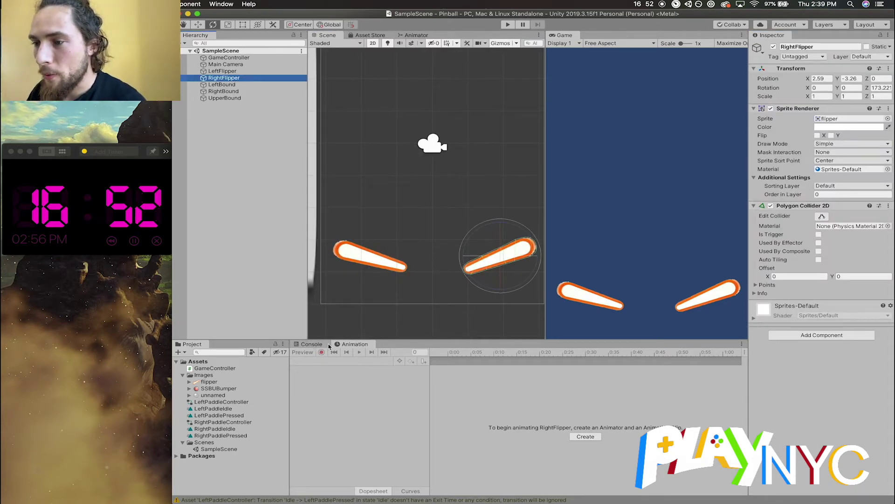
Add an Animator component to RightFlipper and assign RightPaddleController as its controller
{"action": "left_click", "coordinate": [312, 344]}
{"action": "left_click", "coordinate": [355, 344]}
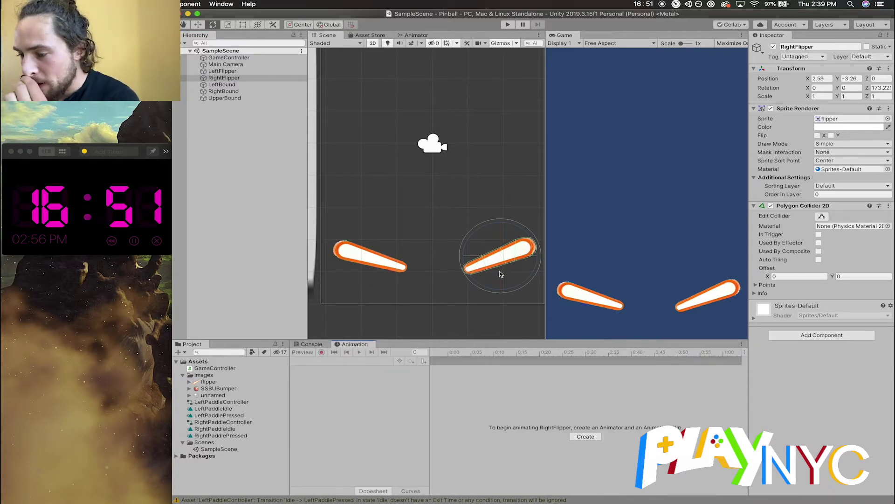
{"action": "left_click", "coordinate": [816, 339]}
{"action": "type", "text": "animator"}
{"action": "key", "text": "Return"}
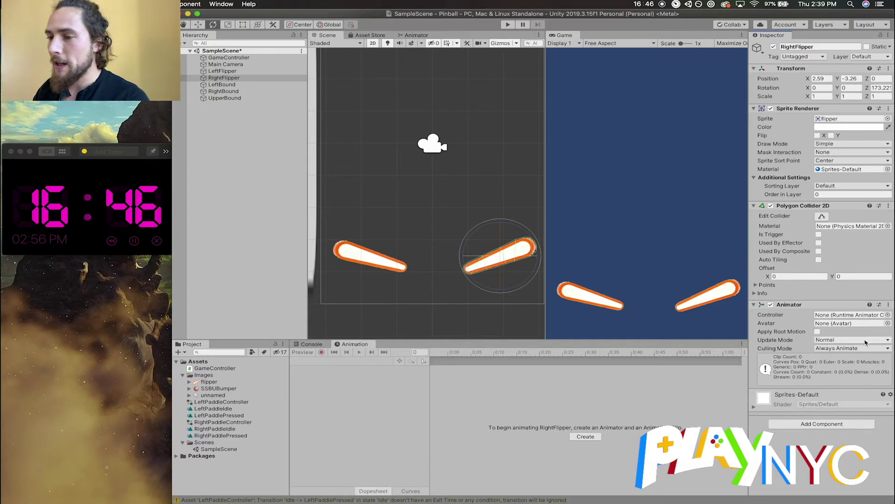
{"action": "left_click", "coordinate": [888, 314]}
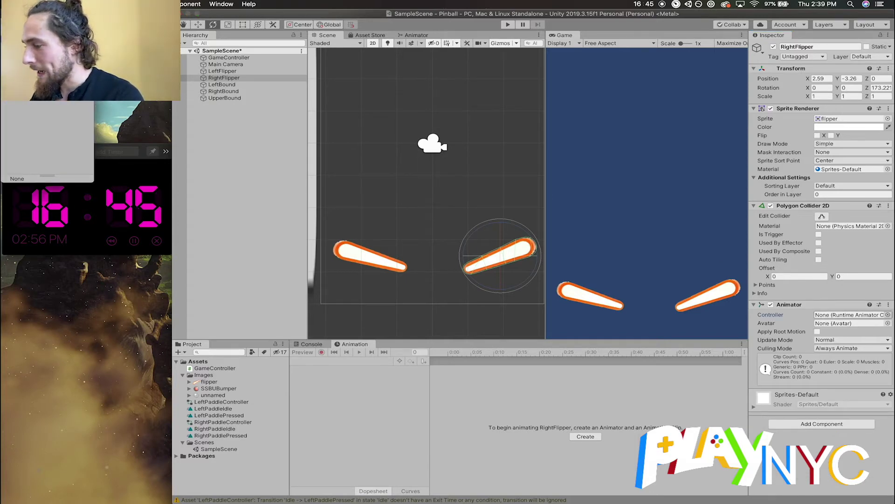
{"action": "double_click", "coordinate": [28, 61]}
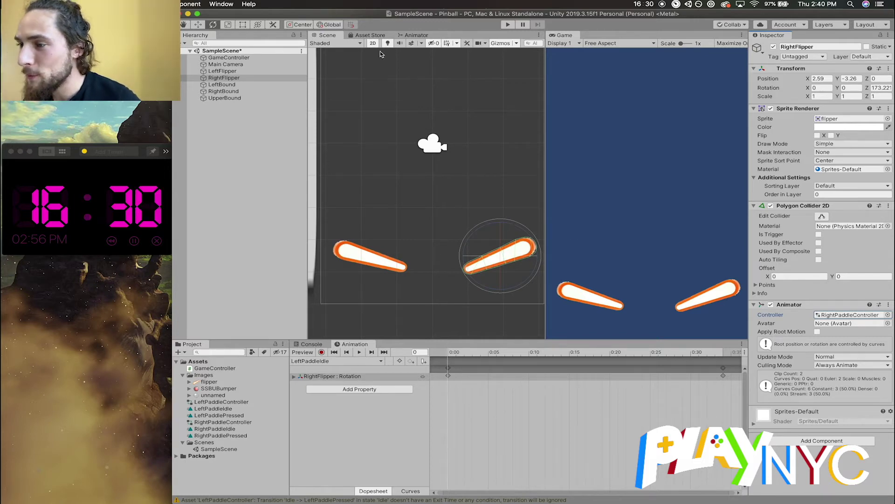
{"action": "left_click", "coordinate": [413, 36]}
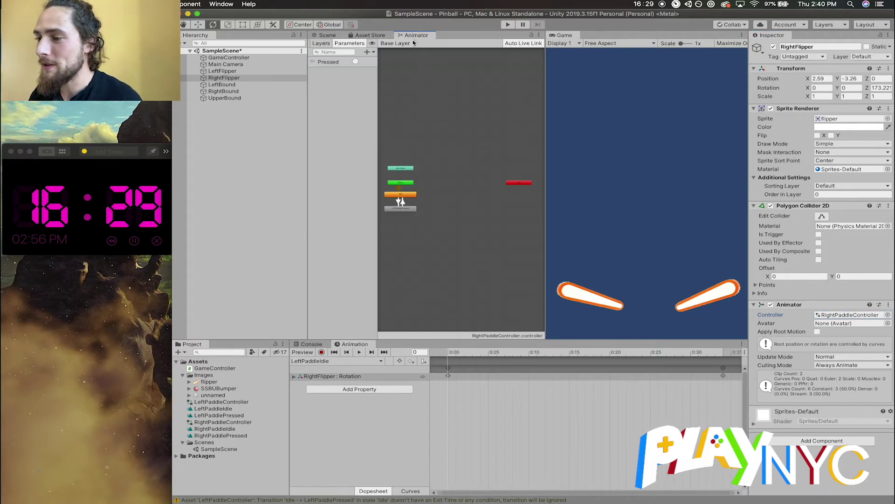
Set RightPaddleController's Idle and pressed states to RightPaddleIdle and RightPaddlePressed
{"action": "left_click", "coordinate": [230, 78]}
{"action": "left_click", "coordinate": [404, 198]}
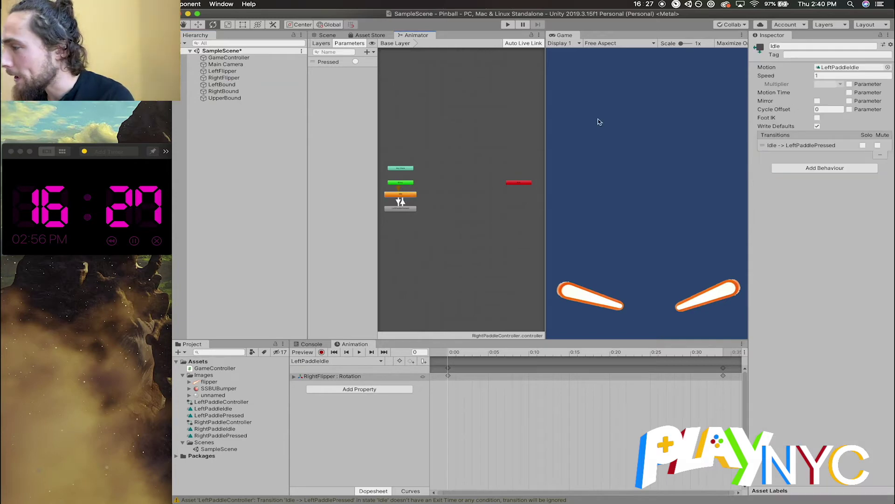
{"action": "left_click", "coordinate": [888, 67]}
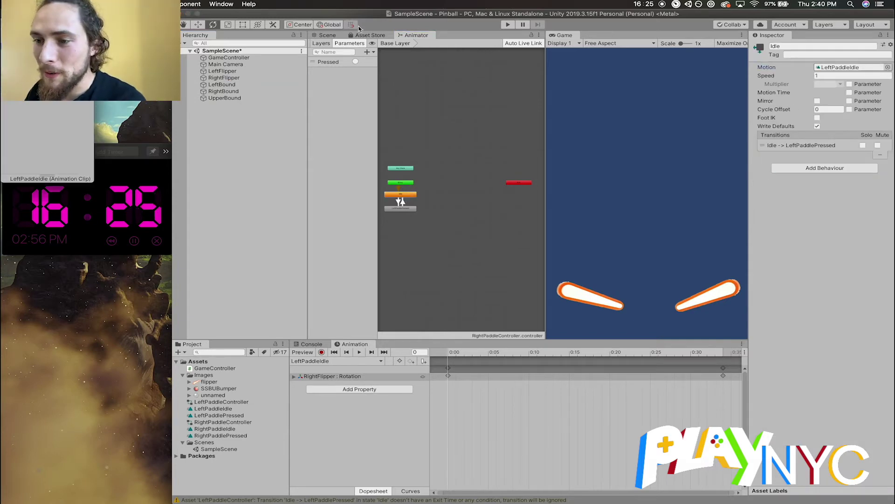
{"action": "double_click", "coordinate": [46, 117]}
{"action": "left_click", "coordinate": [404, 214]}
{"action": "left_click", "coordinate": [888, 68]}
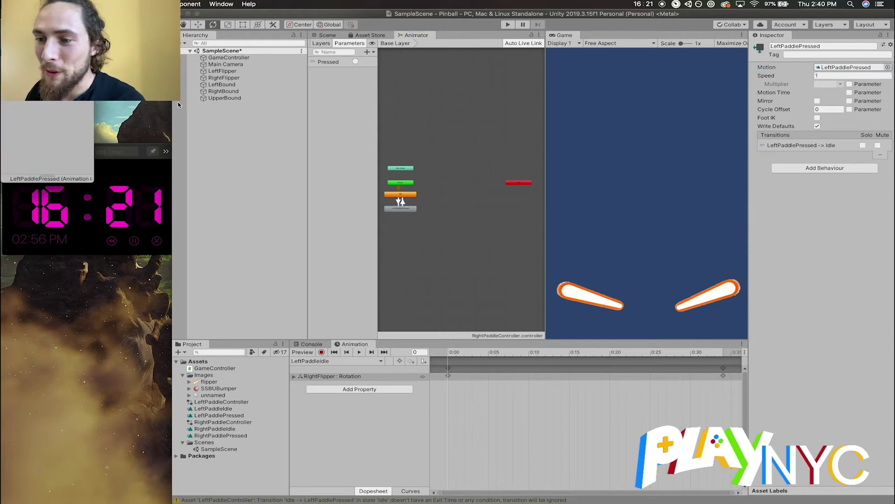
{"action": "double_click", "coordinate": [46, 121]}
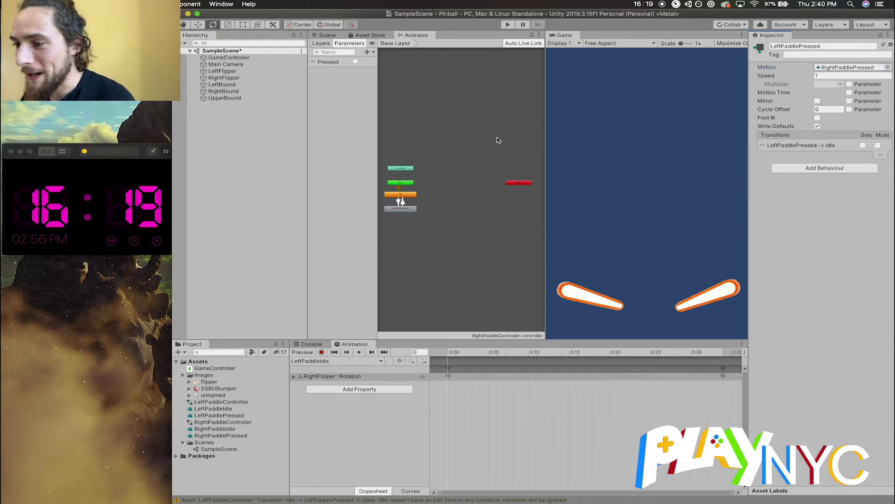
Restore LeftPaddleController's states to LeftPaddleIdle and LeftPaddlePressed, then return to the scene
{"action": "left_click", "coordinate": [327, 35]}
{"action": "left_click", "coordinate": [224, 78]}
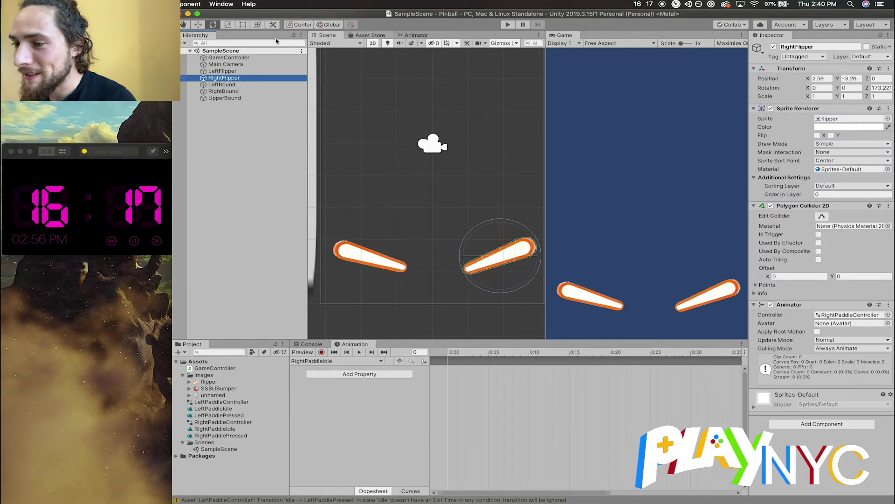
{"action": "left_click", "coordinate": [223, 71]}
{"action": "left_click", "coordinate": [368, 36]}
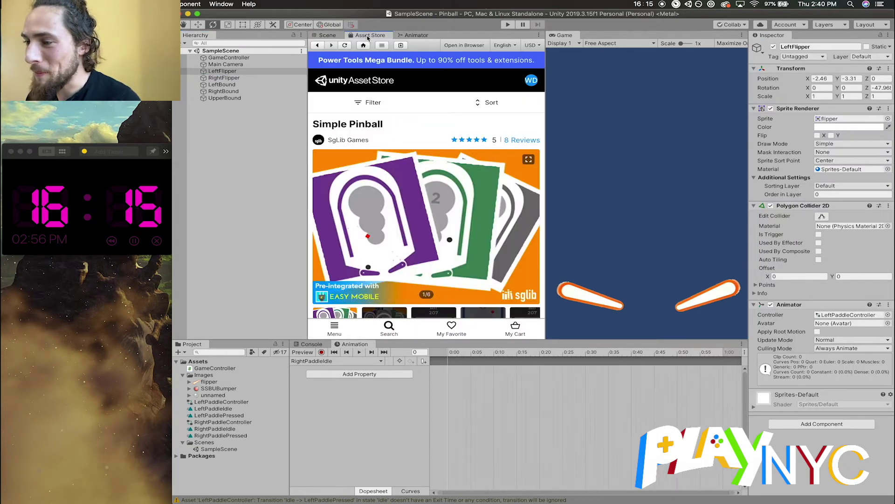
{"action": "left_click", "coordinate": [426, 35]}
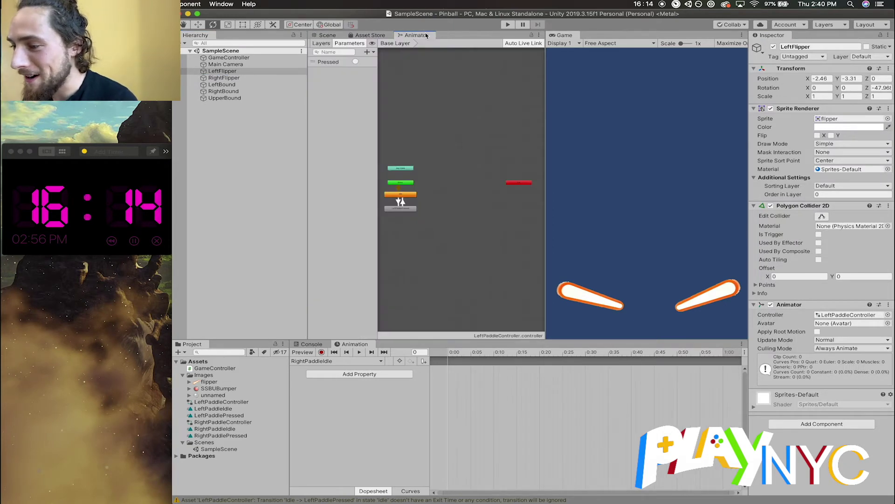
{"action": "left_click", "coordinate": [400, 194]}
{"action": "left_click", "coordinate": [887, 68]}
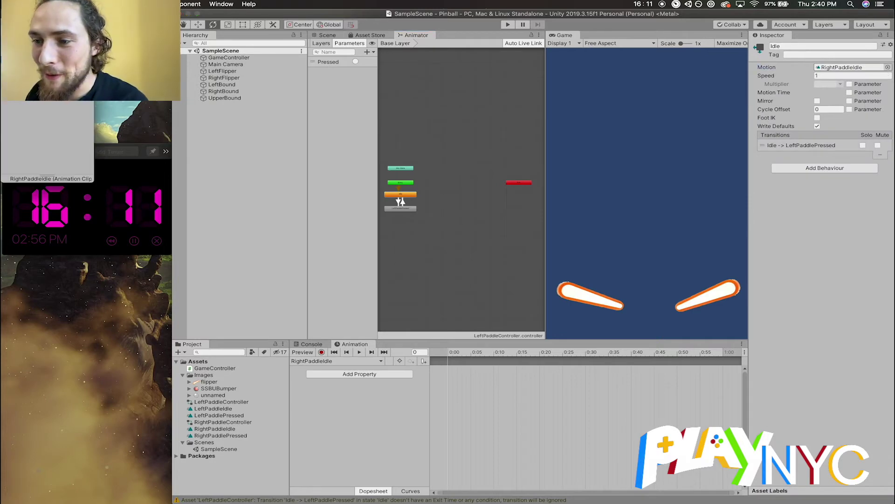
{"action": "key", "text": "Return"}
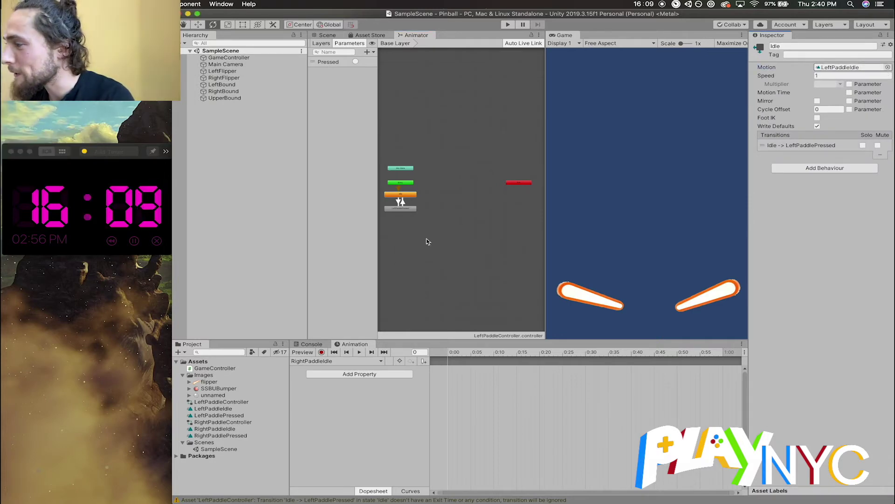
{"action": "left_click", "coordinate": [406, 209]}
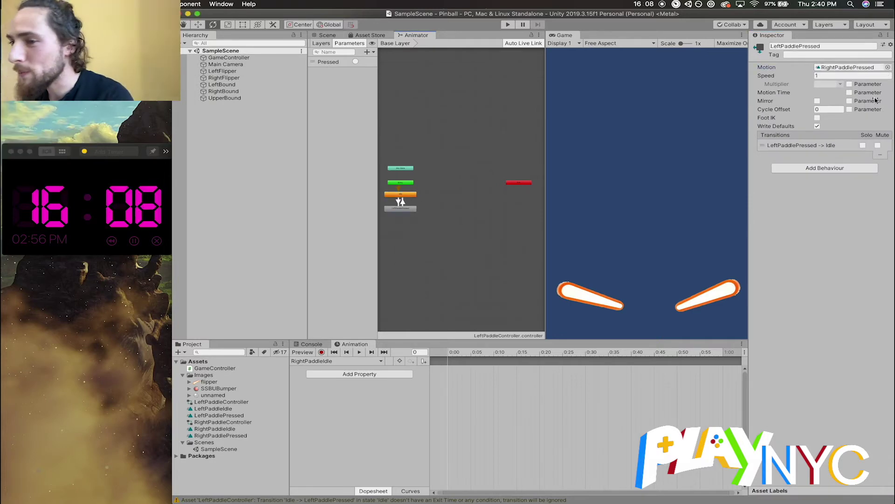
{"action": "left_click", "coordinate": [888, 67]}
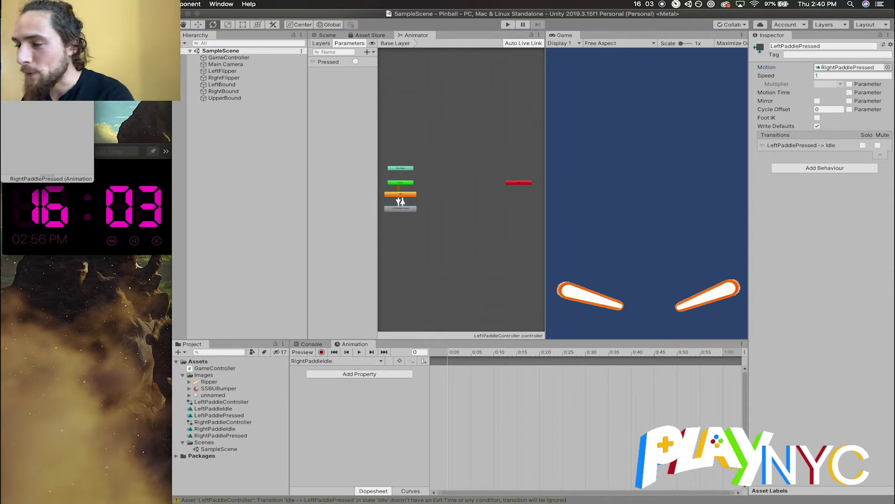
{"action": "key", "text": "Escape"}
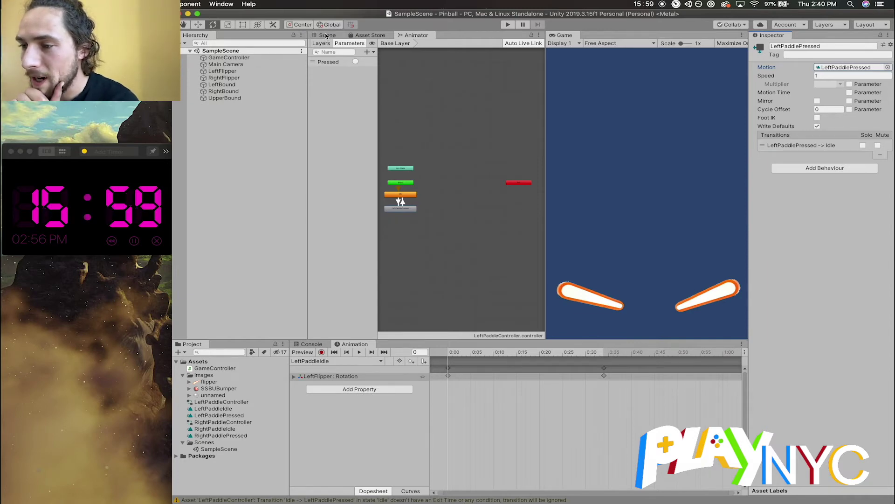
{"action": "key", "text": "super+1"}
Add the Transform Rotation property to the right flipper's RightPaddleIdle clip
{"action": "left_click", "coordinate": [223, 70]}
{"action": "left_click", "coordinate": [224, 78]}
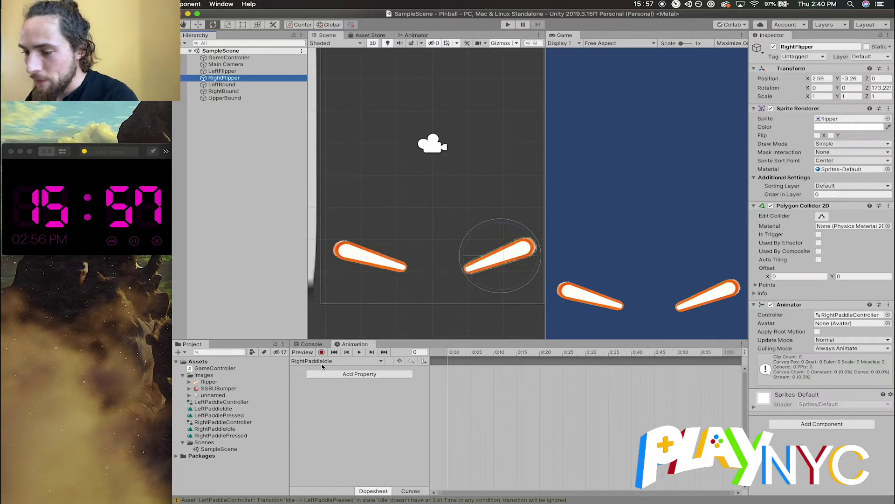
{"action": "left_click", "coordinate": [359, 374]}
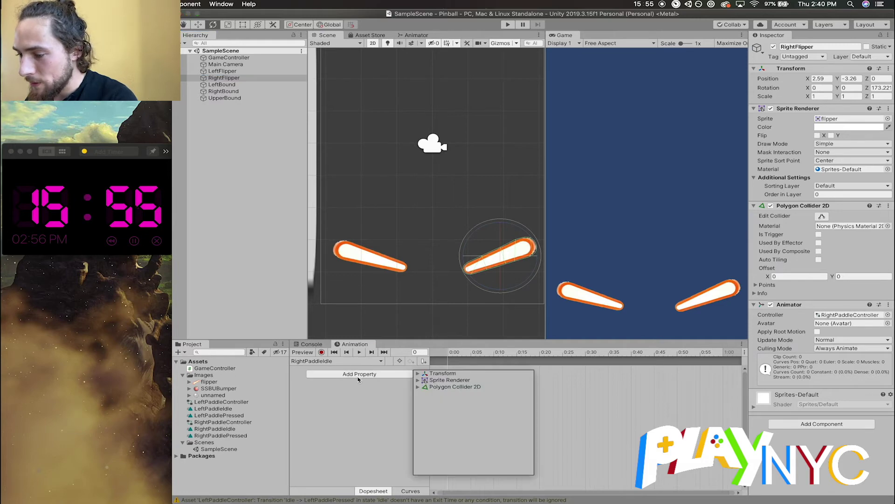
{"action": "left_click", "coordinate": [439, 373]}
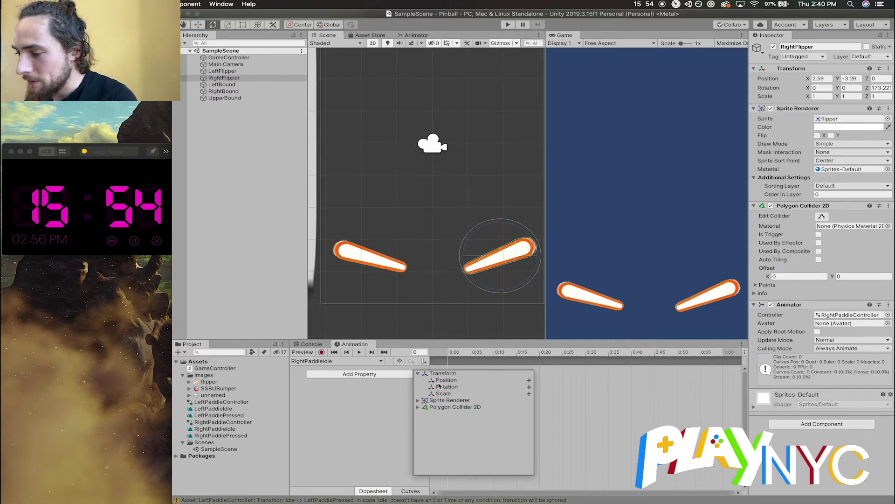
{"action": "left_click", "coordinate": [529, 387]}
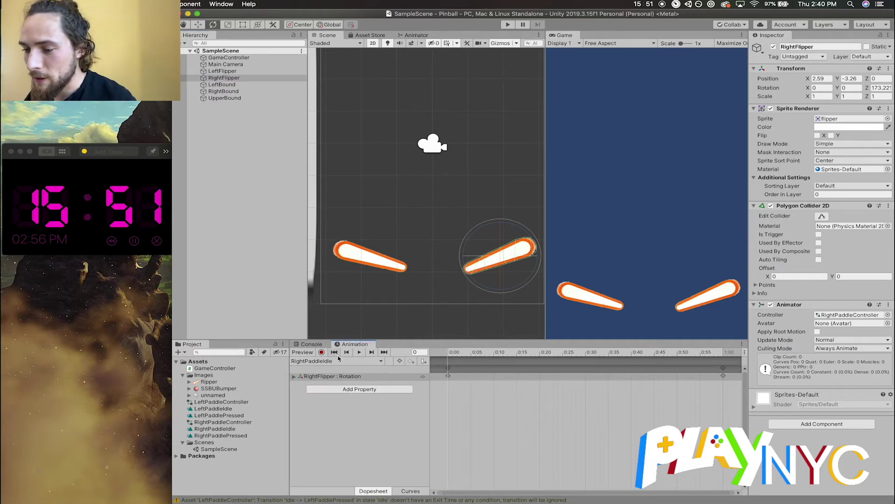
Switch the right flipper's Animation window to RightPaddlePressed, toggling recording on and off
{"action": "left_click", "coordinate": [323, 362]}
{"action": "left_click", "coordinate": [332, 367]}
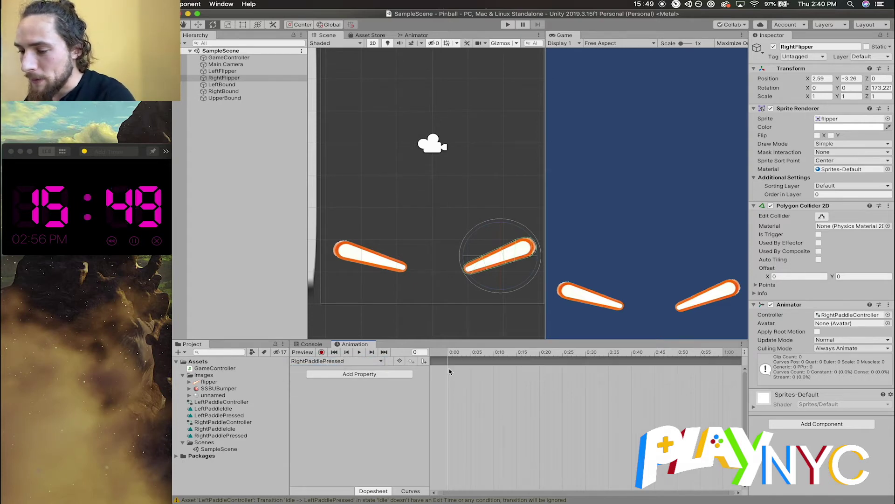
{"action": "left_click", "coordinate": [342, 362]}
{"action": "left_click", "coordinate": [398, 363]}
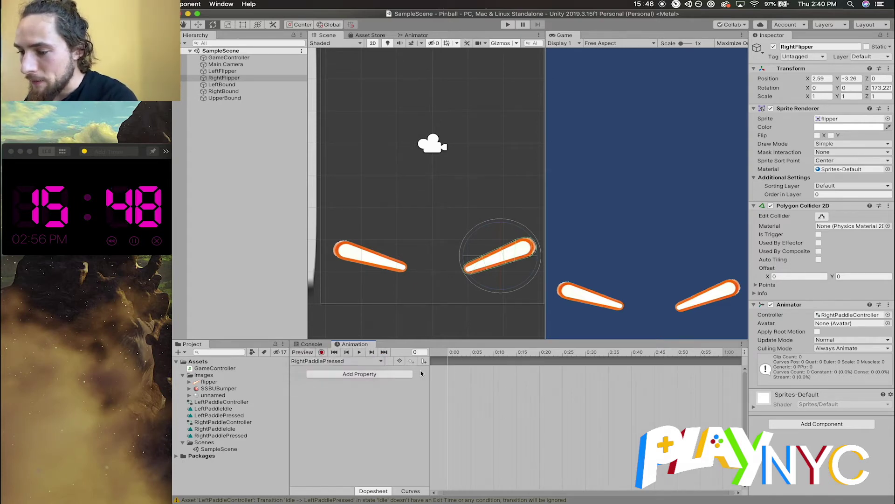
{"action": "left_click", "coordinate": [321, 352]}
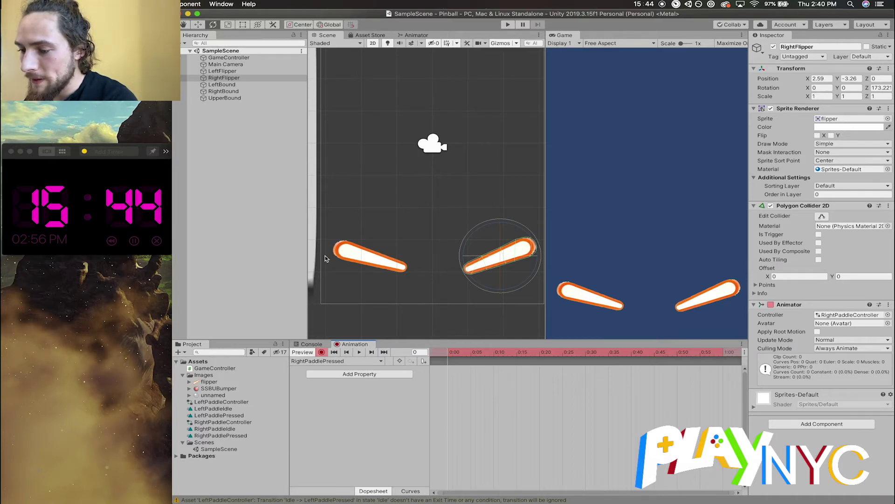
{"action": "left_click", "coordinate": [321, 353]}
Preview the left flipper's LeftPaddlePressed pose at frame 5 and read Rotation Z 4.353
{"action": "left_click", "coordinate": [373, 259]}
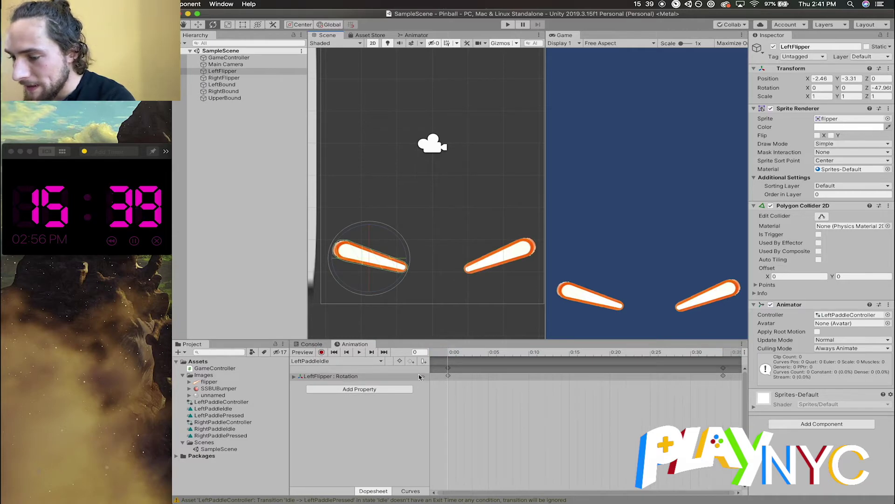
{"action": "left_click", "coordinate": [360, 361]}
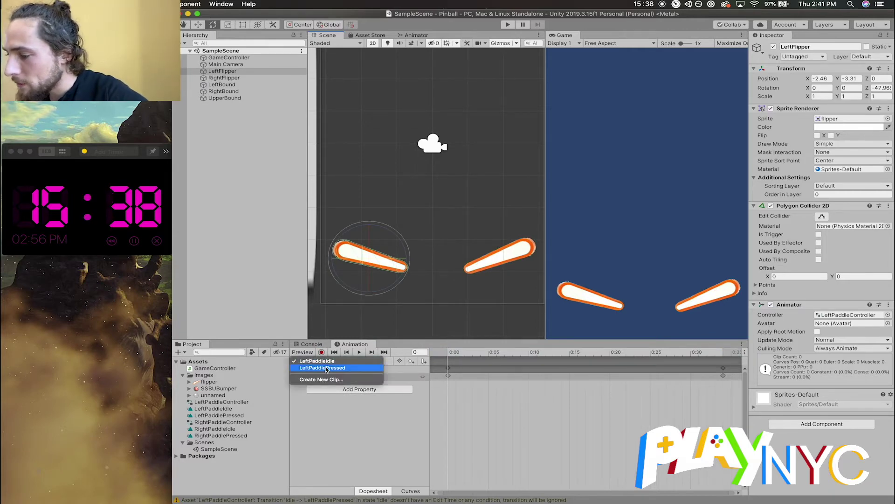
{"action": "left_click", "coordinate": [327, 370]}
{"action": "left_click_drag", "start_coordinate": [466, 354], "coordinate": [583, 354]}
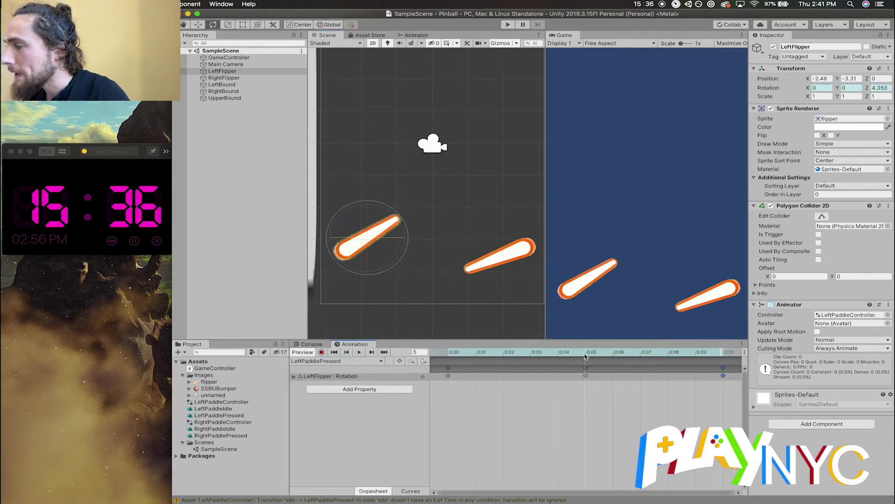
{"action": "left_click", "coordinate": [880, 88]}
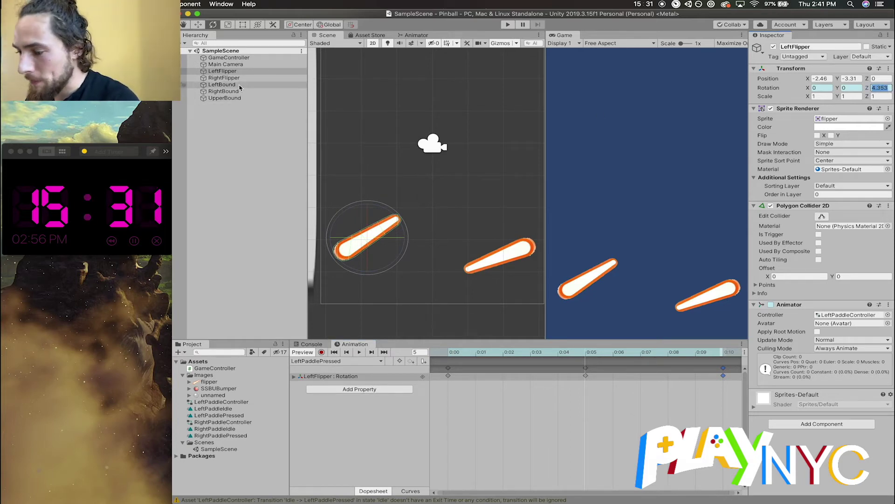
{"action": "left_click", "coordinate": [224, 78]}
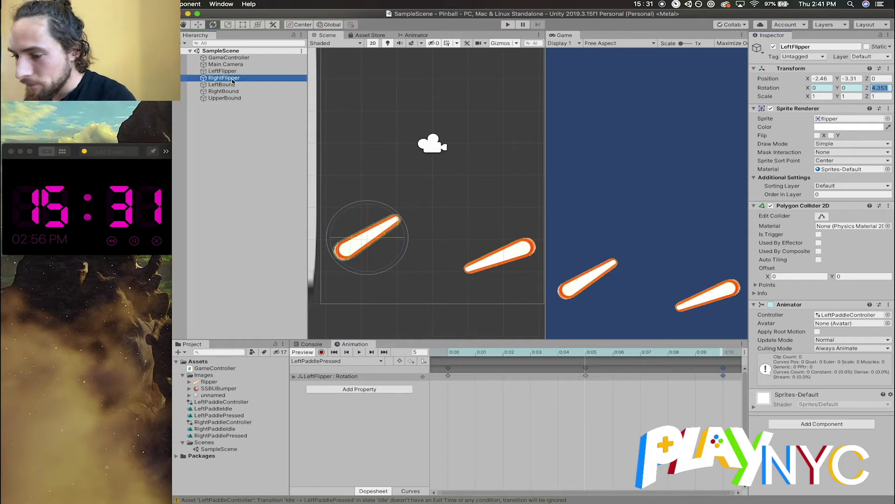
Start recording RightPaddlePressed and try a 4.353 rotation on the right flipper, then undo it
{"action": "left_click", "coordinate": [338, 361]}
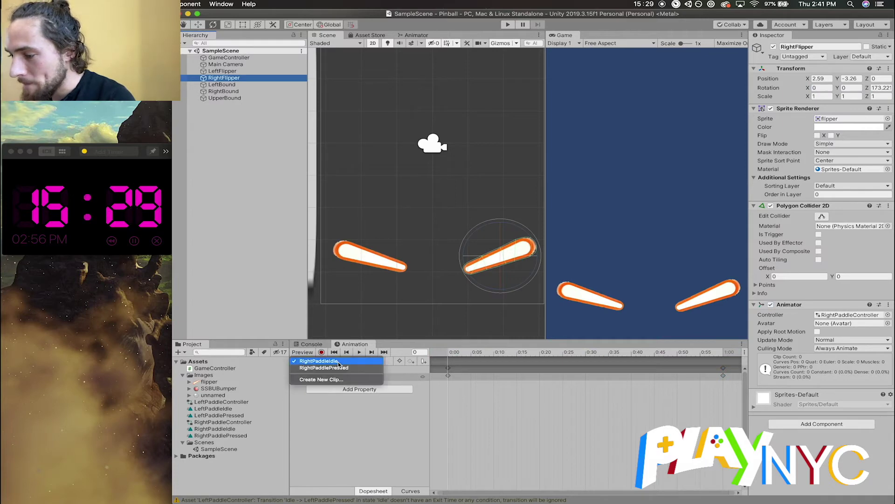
{"action": "left_click", "coordinate": [471, 353]}
{"action": "left_click", "coordinate": [321, 352]}
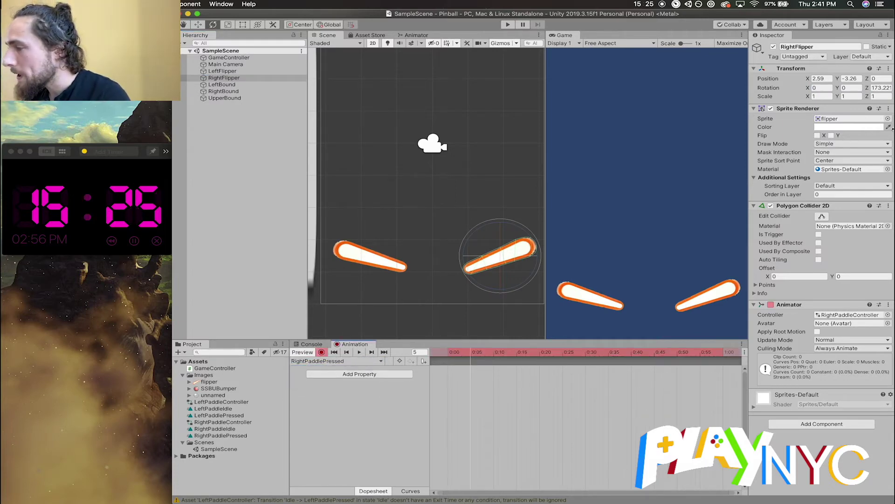
{"action": "left_click", "coordinate": [880, 96]}
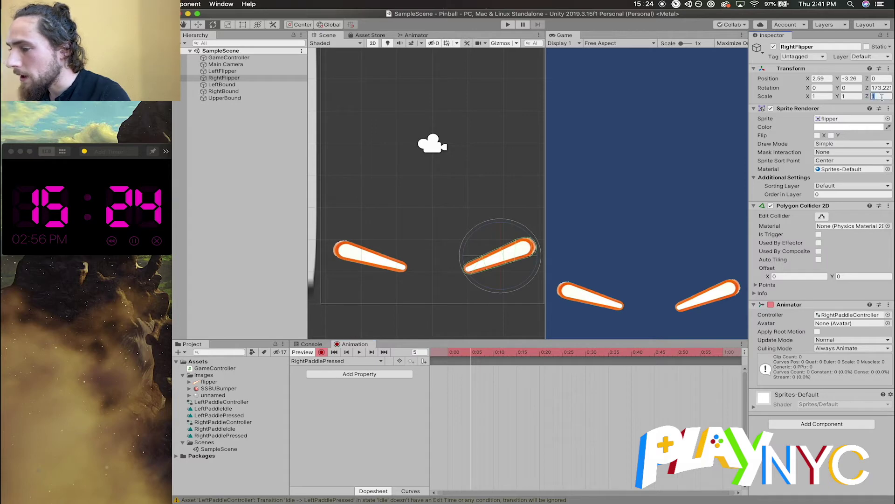
{"action": "left_click_drag", "start_coordinate": [868, 88], "coordinate": [695, 222]}
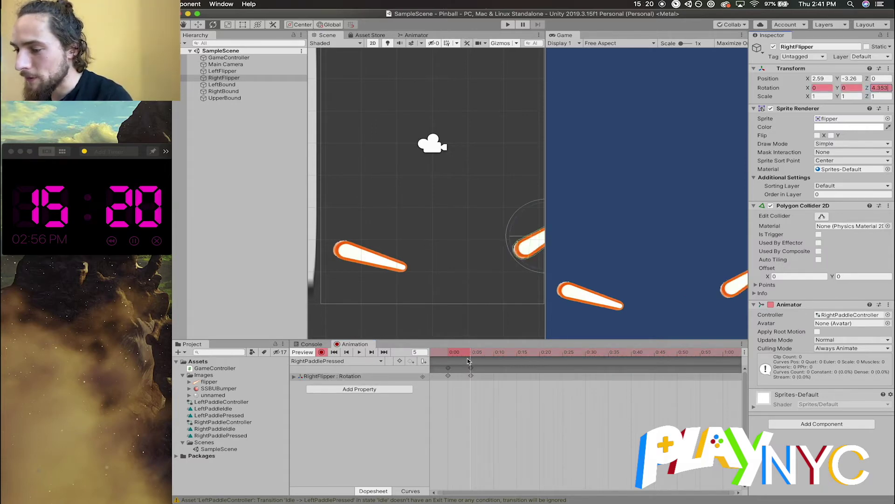
{"action": "key", "text": "super+z"}
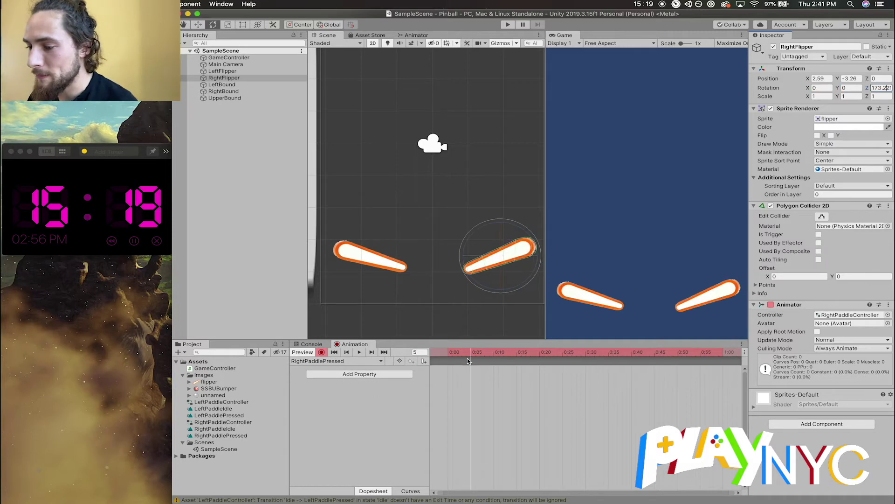
Add Transform Rotation to RightPaddlePressed and move the end keys to 0:05
{"action": "left_click", "coordinate": [348, 361]}
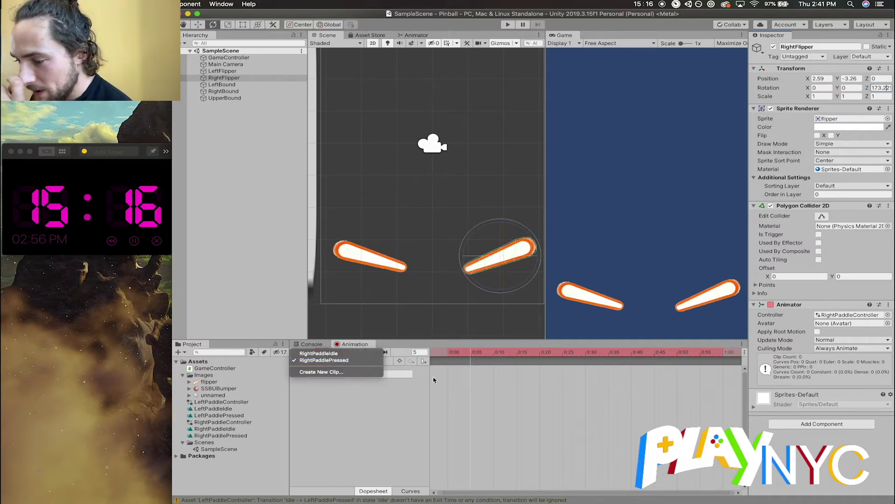
{"action": "left_click", "coordinate": [433, 379]}
{"action": "left_click", "coordinate": [359, 374]}
{"action": "left_click", "coordinate": [418, 374]}
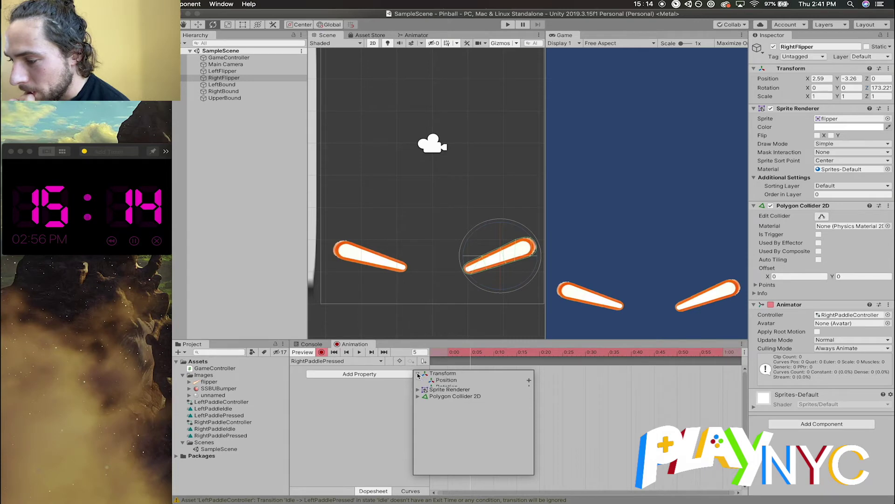
{"action": "left_click", "coordinate": [529, 387]}
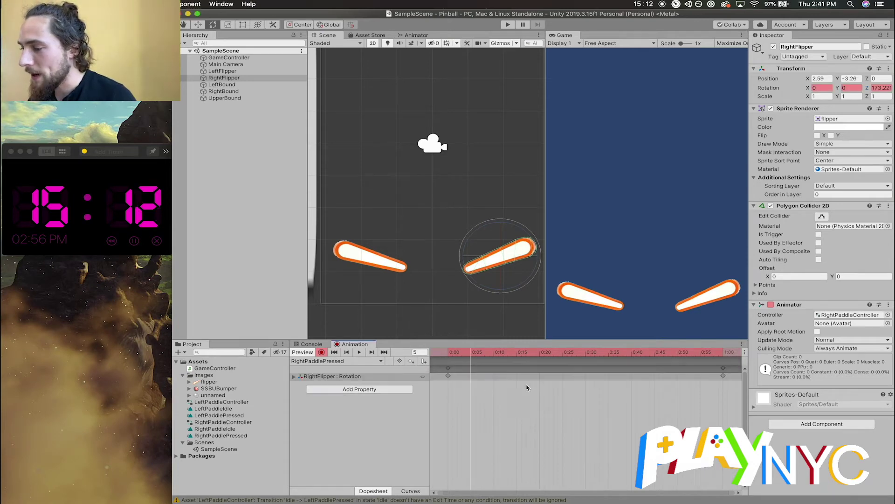
{"action": "left_click_drag", "start_coordinate": [723, 369], "coordinate": [494, 372]}
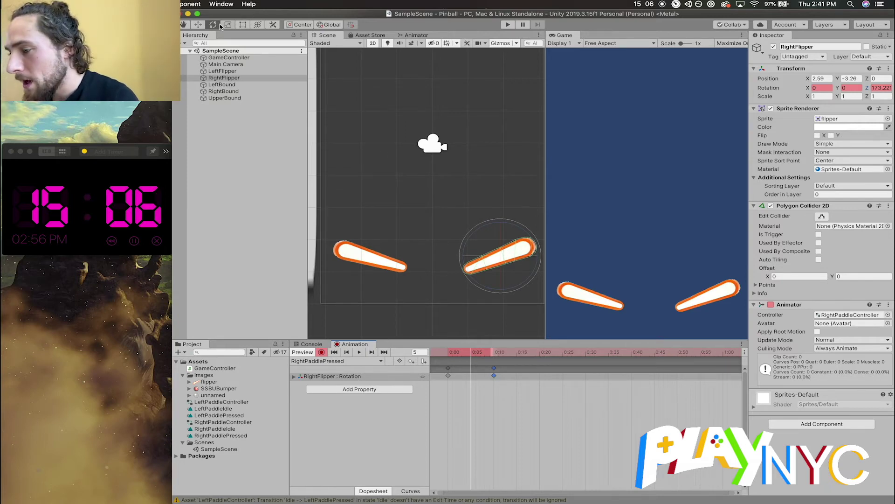
Rotate the right flipper up, remove the Position track, and stop recording
{"action": "left_click_drag", "start_coordinate": [480, 256], "coordinate": [509, 213]}
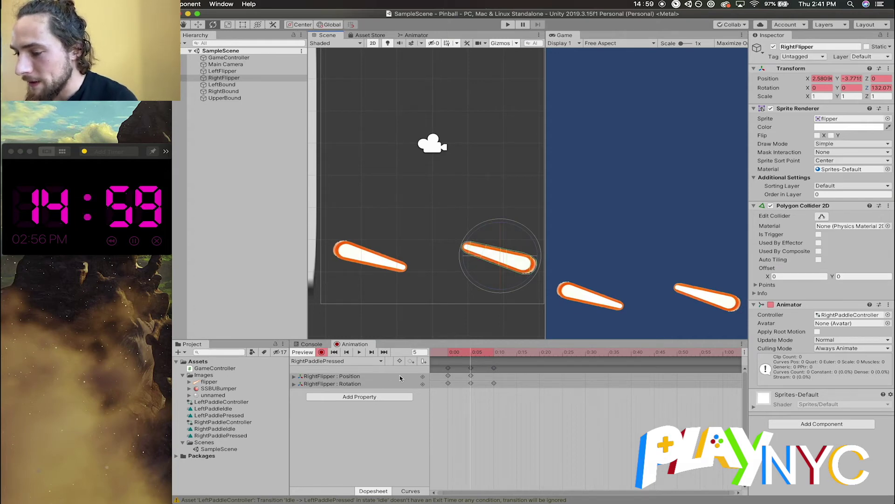
{"action": "right_click", "coordinate": [423, 377]}
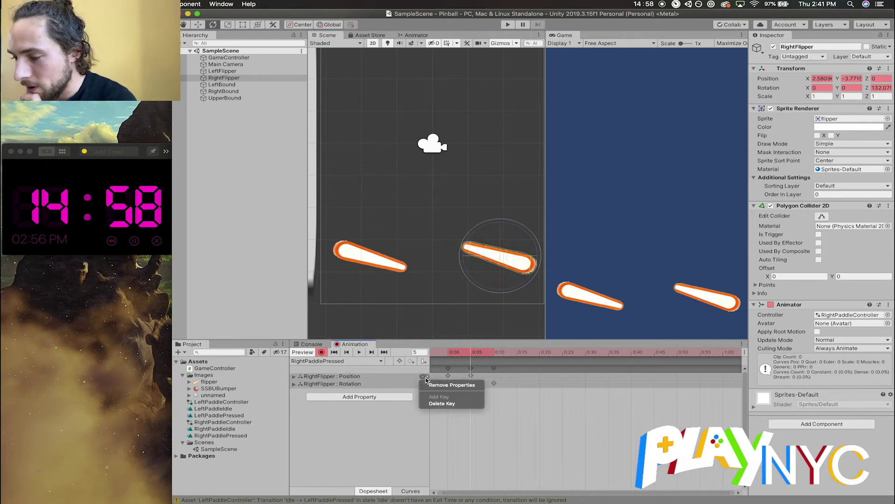
{"action": "left_click", "coordinate": [451, 385]}
{"action": "left_click_drag", "start_coordinate": [471, 353], "coordinate": [373, 327]}
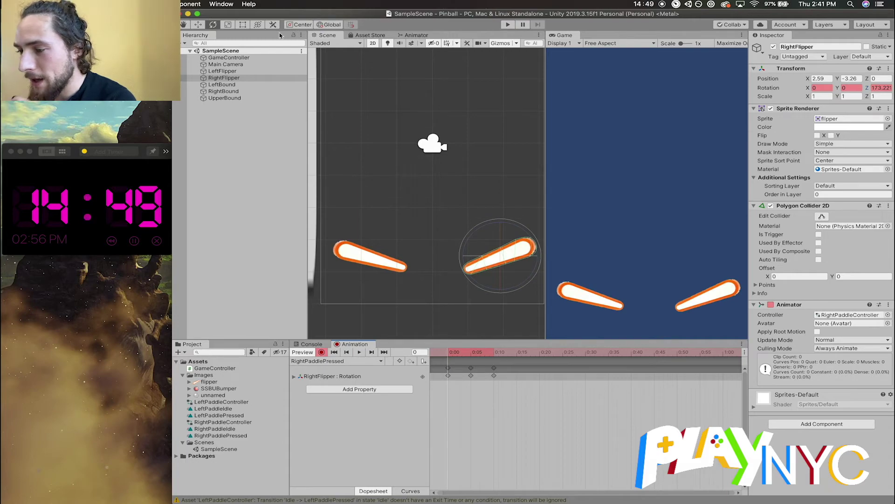
{"action": "left_click", "coordinate": [322, 352]}
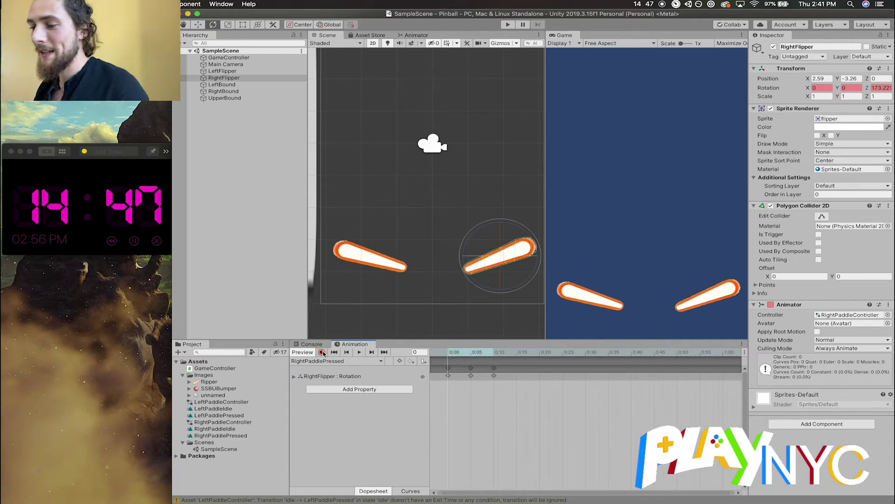
{"action": "left_click", "coordinate": [228, 84]}
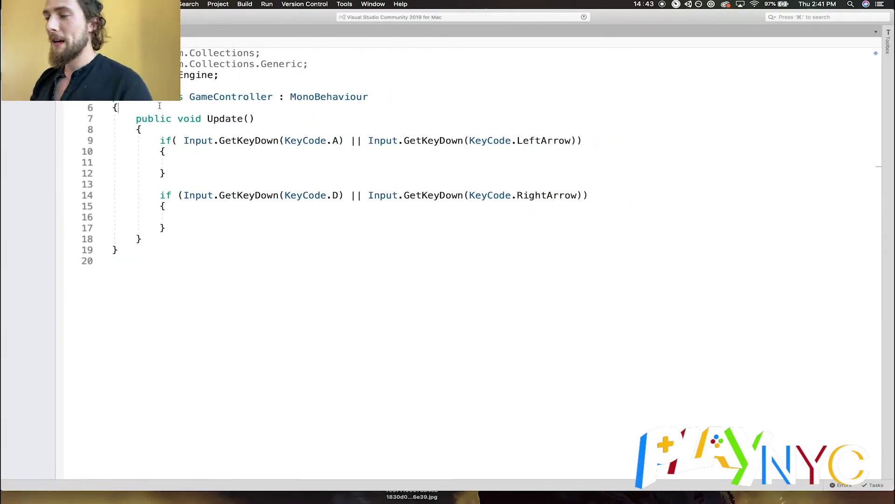
Declare a public Animator field named leftPaddleAnimator in GameController
{"action": "key", "text": "Return"}
{"action": "type", "text": "public"}
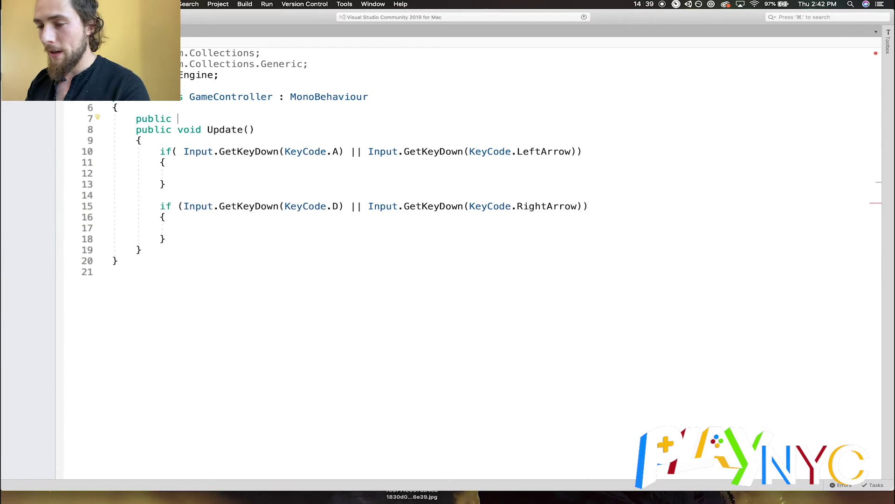
{"action": "type", "text": " Anima"}
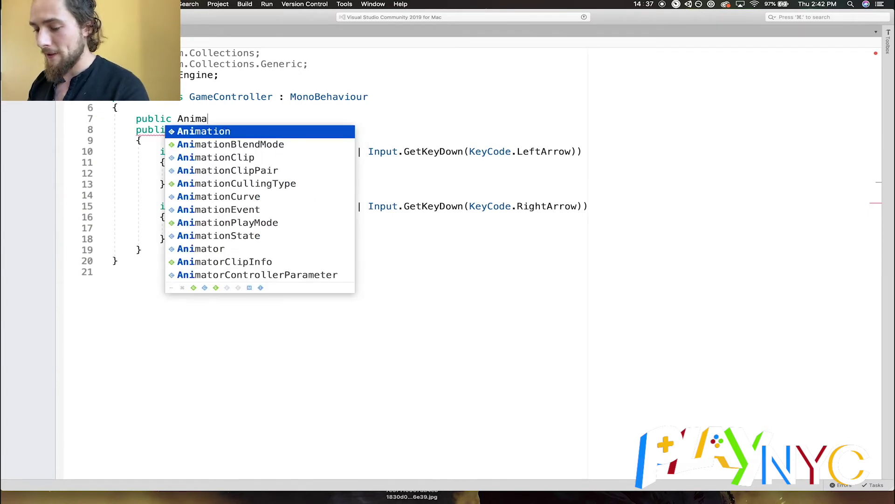
{"action": "key", "text": "Down"}
{"action": "key", "text": "Down"}
{"action": "key", "text": "Down"}
{"action": "key", "text": "Down"}
{"action": "key", "text": "Down"}
{"action": "key", "text": "Down"}
{"action": "key", "text": "Down"}
{"action": "key", "text": "Down"}
{"action": "key", "text": "Down"}
{"action": "key", "text": "Return"}
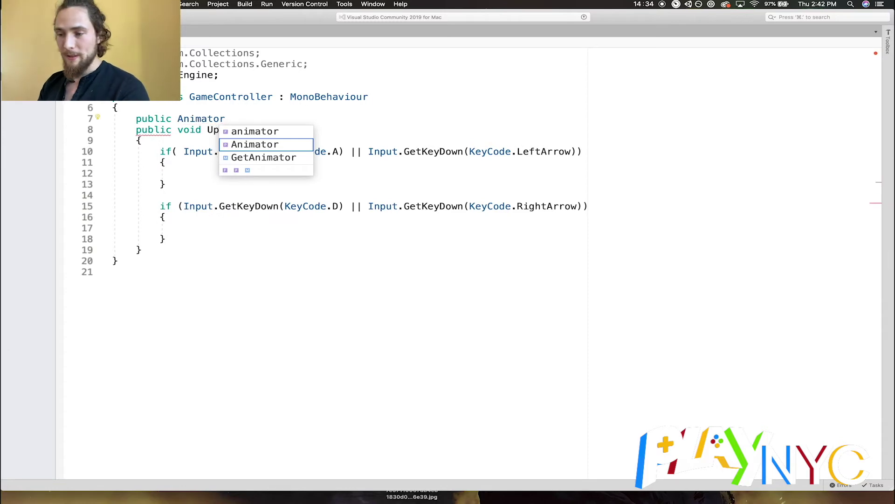
{"action": "type", "text": "left"}
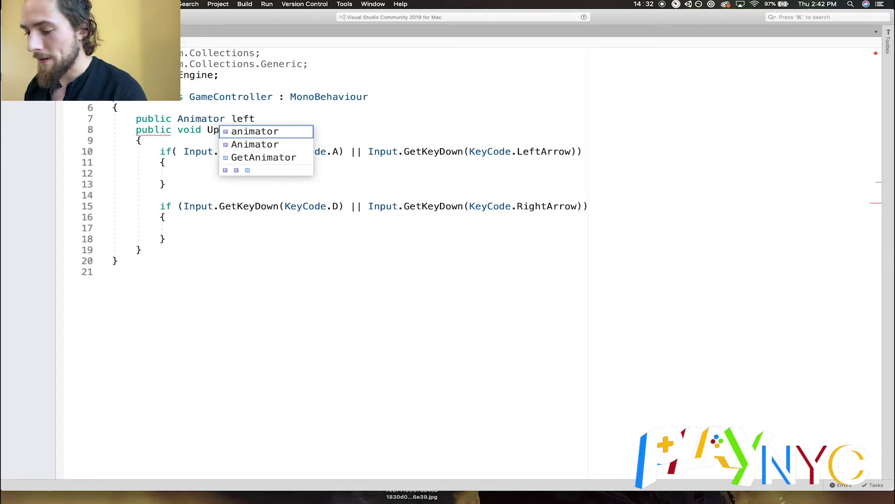
{"action": "type", "text": "Paddleanimator"}
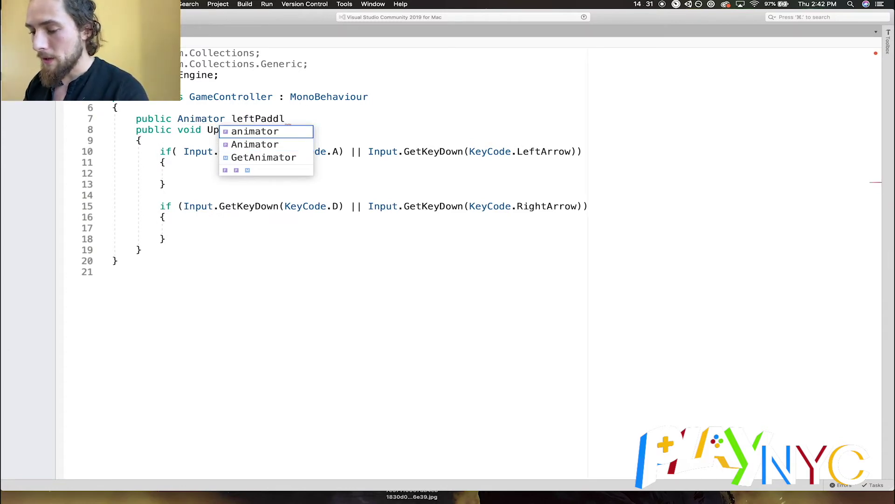
{"action": "left_click", "coordinate": [302, 121]}
{"action": "key", "text": "BackSpace"}
{"action": "type", "text": "Animator"}
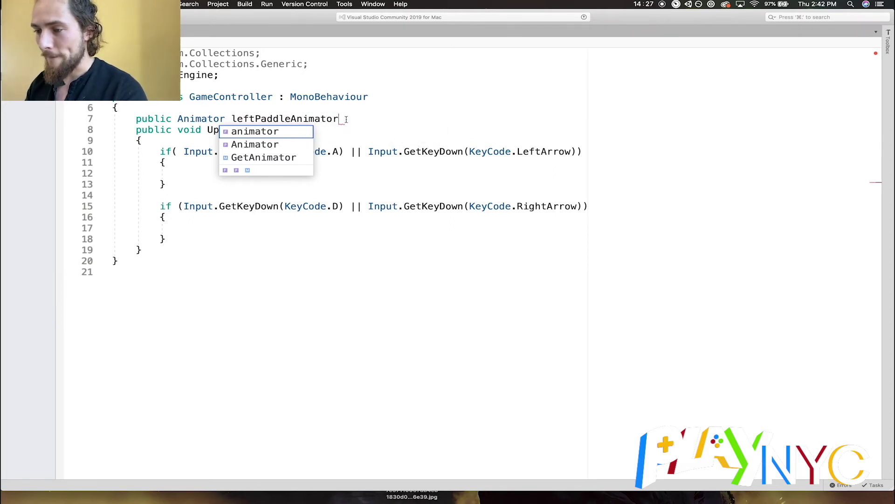
{"action": "type", "text": ";"}
{"action": "key", "text": "Return"}
Duplicate the declaration as a second public Animator field, rightPaddleAnimator
{"action": "mouse_move", "coordinate": [345, 119]}
{"action": "left_mouse_down"}
{"action": "mouse_move", "coordinate": [141, 121]}
{"action": "mouse_move", "coordinate": [349, 127]}
{"action": "mouse_move", "coordinate": [349, 119]}
{"action": "left_mouse_up"}
{"action": "key", "text": "super+c"}
{"action": "key", "text": "Down"}
{"action": "key", "text": "Return"}
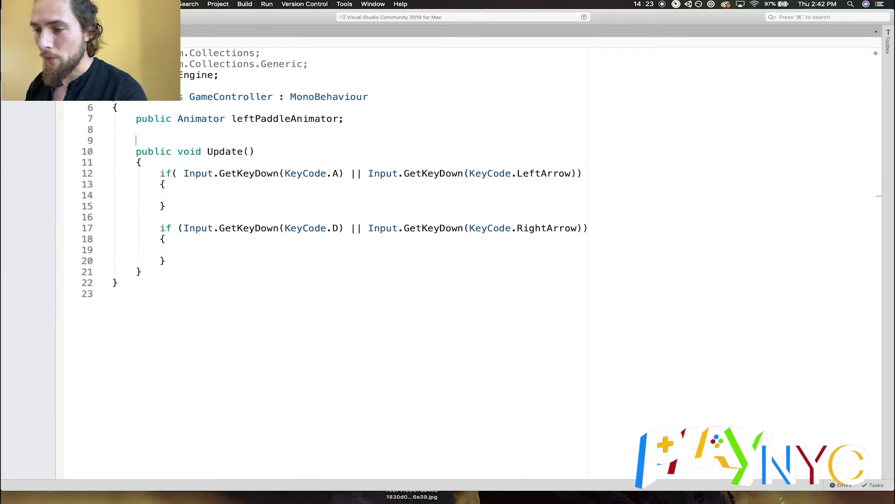
{"action": "key", "text": "super+v"}
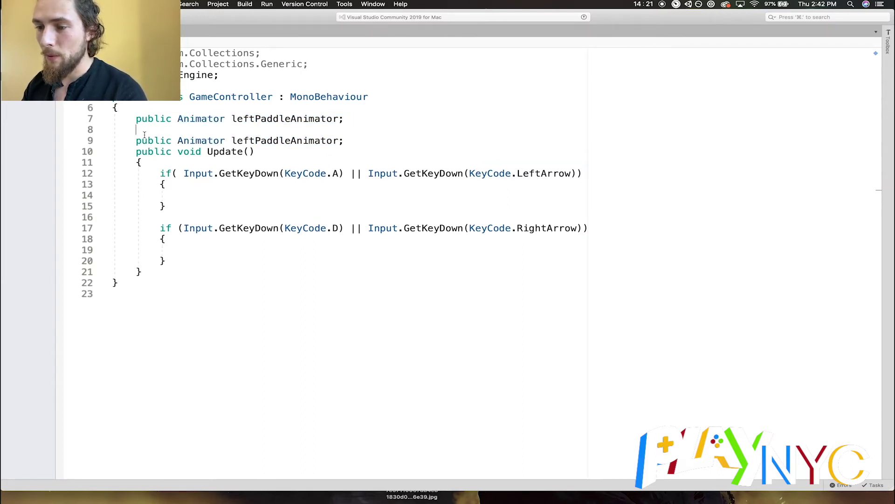
{"action": "key", "text": "BackSpace"}
{"action": "key", "text": "BackSpace"}
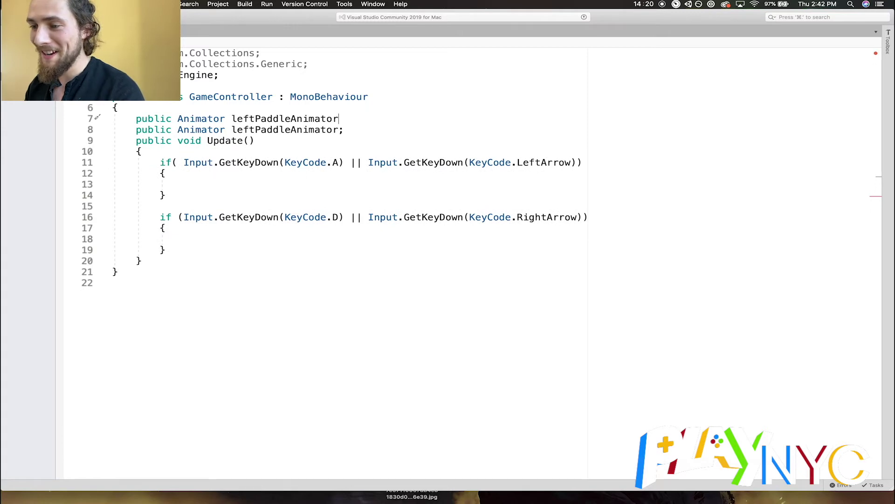
{"action": "type", "text": ";"}
{"action": "key", "text": "Down"}
{"action": "key", "text": "Return"}
{"action": "left_click", "coordinate": [256, 131]}
{"action": "key", "text": "BackSpace"}
{"action": "key", "text": "BackSpace"}
{"action": "key", "text": "BackSpace"}
{"action": "key", "text": "BackSpace"}
{"action": "type", "text": "right"}
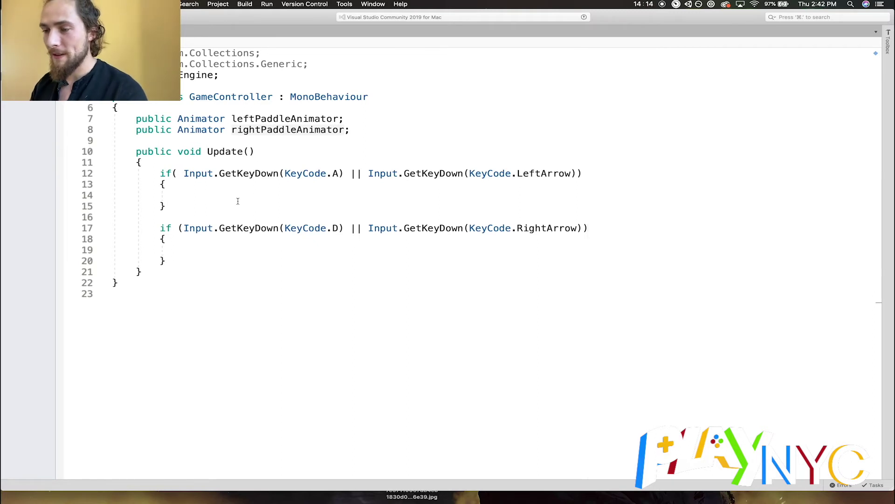
Add leftPaddleAnimator.ResetTrigger("Pressed"); inside the left key's if block
{"action": "double_click", "coordinate": [254, 120]}
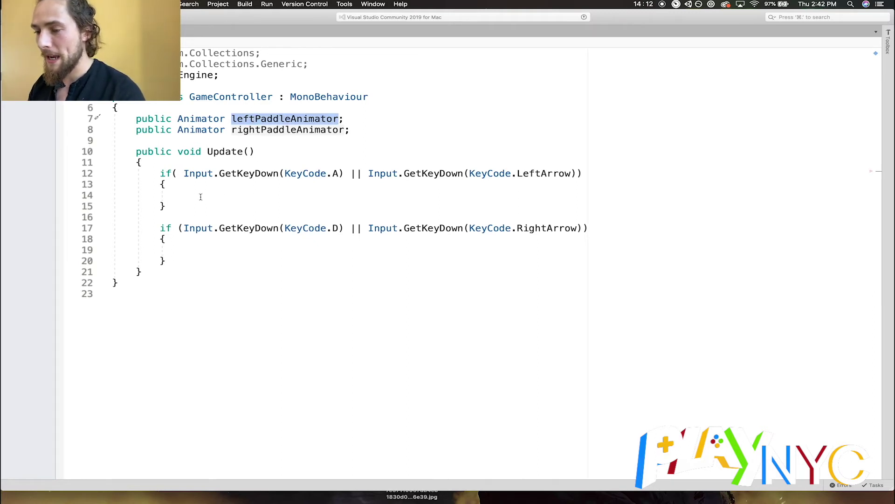
{"action": "key", "text": "super+c"}
{"action": "left_click", "coordinate": [242, 195]}
{"action": "key", "text": "super+v"}
{"action": "type", "text": "."}
{"action": "type", "text": "P"}
{"action": "key", "text": "BackSpace"}
{"action": "type", "text": "E"}
{"action": "key", "text": "BackSpace"}
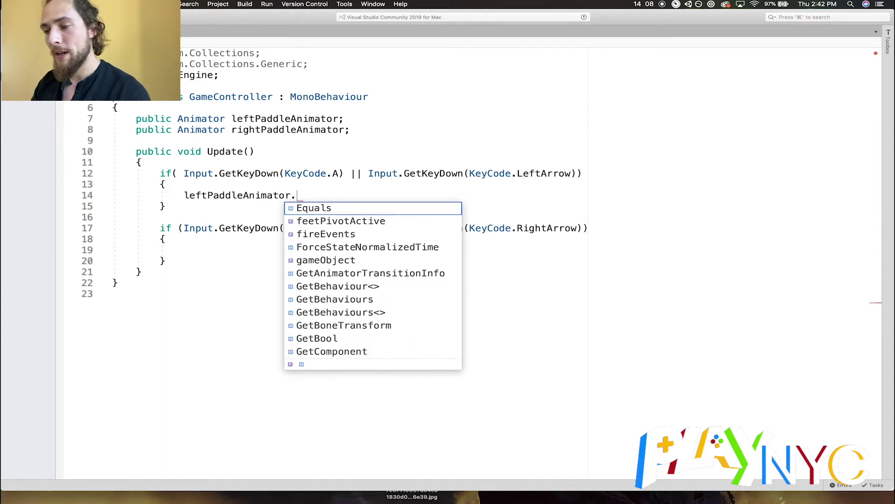
{"action": "type", "text": "ResetTrigger(\""}
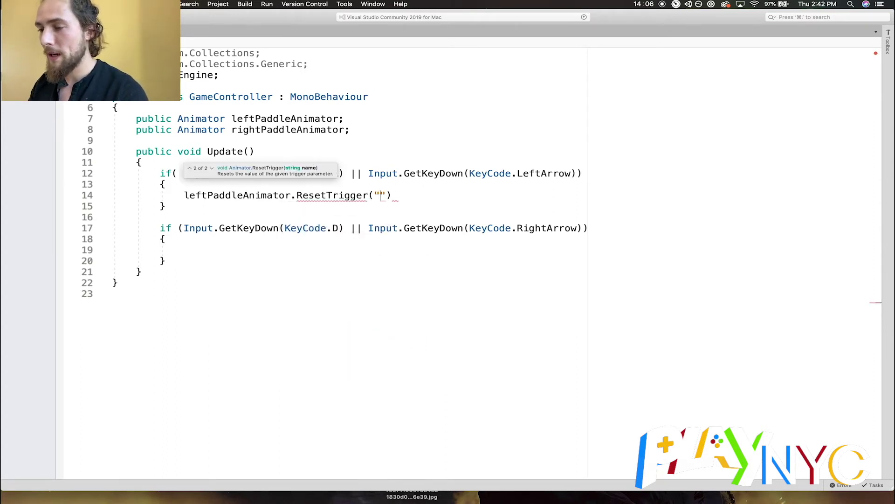
{"action": "type", "text": "Pressed\");"}
Add a matching SetTrigger("Pressed") line below the ResetTrigger call
{"action": "left_click_drag", "start_coordinate": [456, 200], "coordinate": [184, 196]}
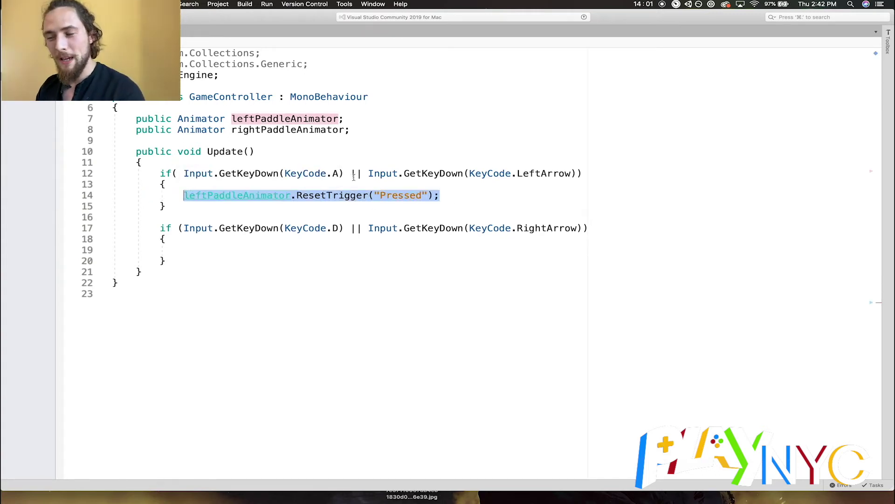
{"action": "left_click", "coordinate": [459, 202]}
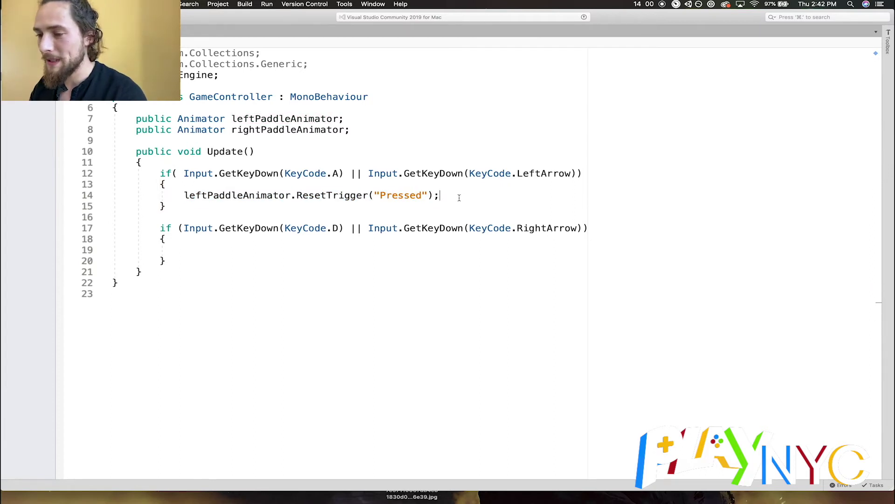
{"action": "key", "text": "Return"}
{"action": "key", "text": "super+v"}
{"action": "double_click", "coordinate": [362, 203]}
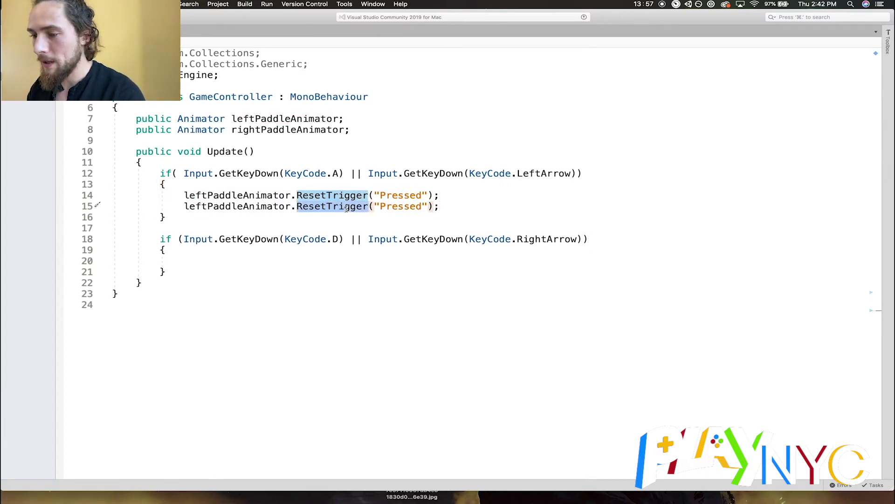
{"action": "type", "text": "Tr"}
{"action": "key", "text": "BackSpace"}
{"action": "key", "text": "BackSpace"}
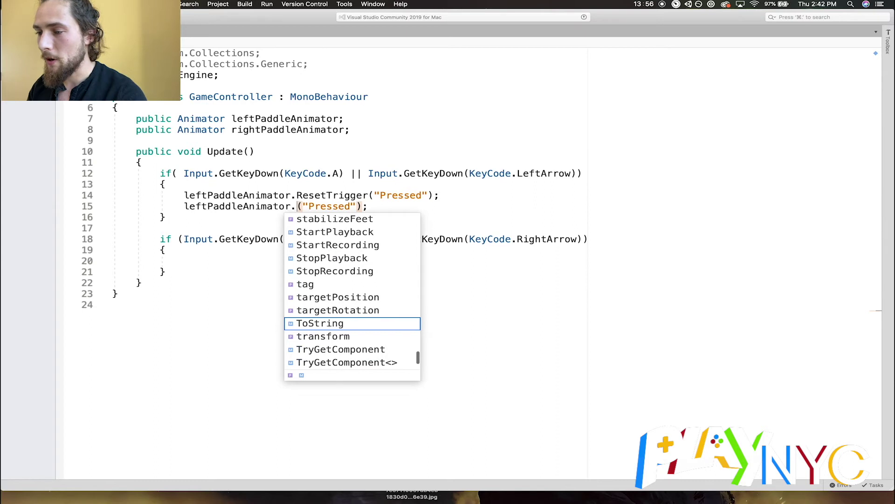
{"action": "type", "text": "SetTrui"}
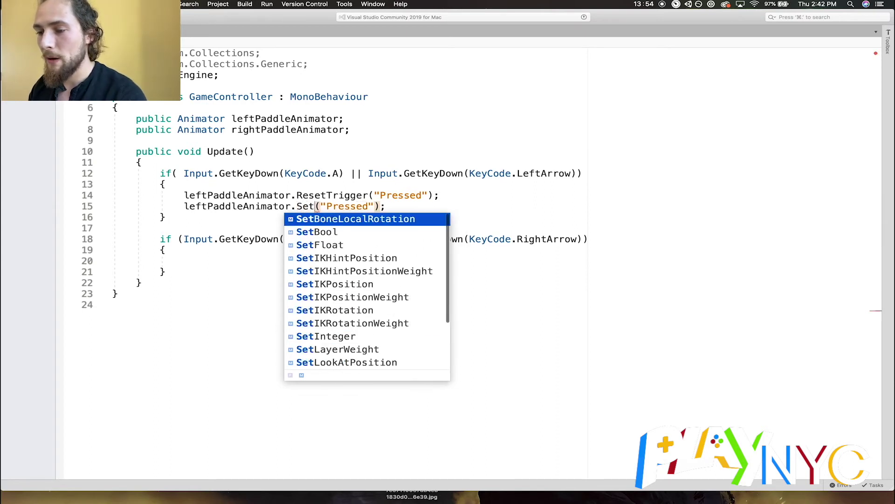
{"action": "key", "text": "Return"}
Copy both trigger lines into the right key block, calling them on rightPaddleAnimator
{"action": "left_click_drag", "start_coordinate": [428, 206], "coordinate": [73, 199]}
{"action": "key", "text": "super+c"}
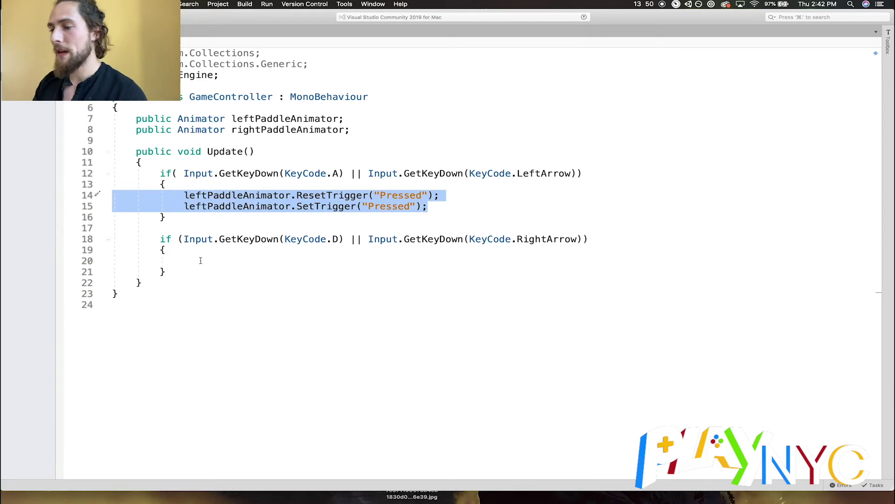
{"action": "left_click", "coordinate": [200, 260]}
{"action": "key", "text": "super+v"}
{"action": "double_click", "coordinate": [268, 129]}
{"action": "key", "text": "super+c"}
{"action": "double_click", "coordinate": [223, 261]}
{"action": "key", "text": "super+v"}
{"action": "double_click", "coordinate": [219, 272]}
{"action": "key", "text": "super+v"}
{"action": "left_click", "coordinate": [382, 140]}
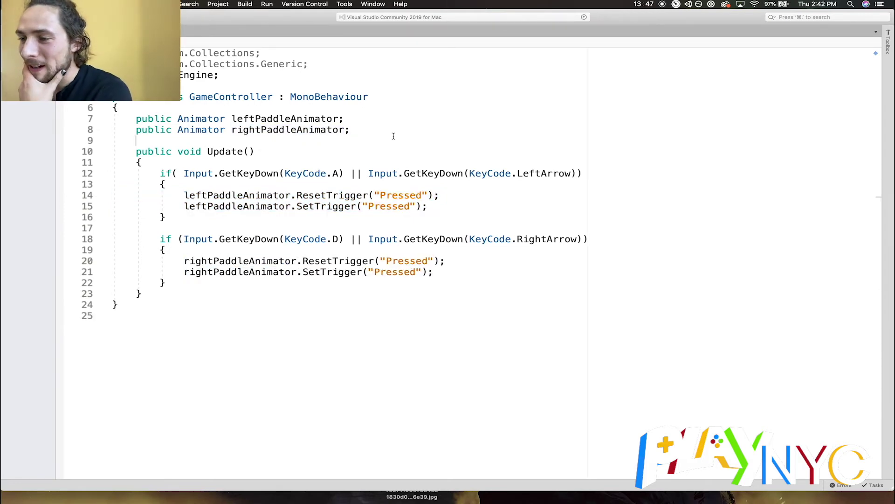
{"action": "key", "text": "super+Tab"}
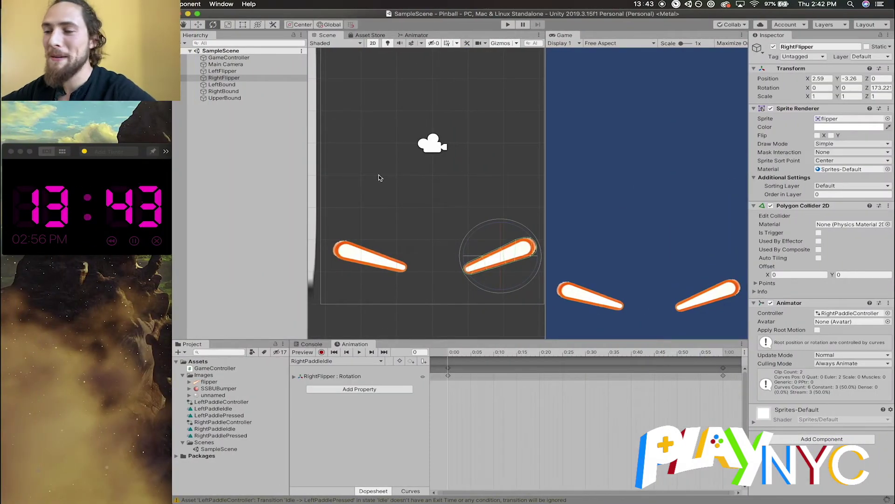
Assign RightFlipper and LeftFlipper to GameController's paddle animator slots, save, and enter Play mode
{"action": "left_click", "coordinate": [231, 58]}
{"action": "left_click", "coordinate": [231, 58]}
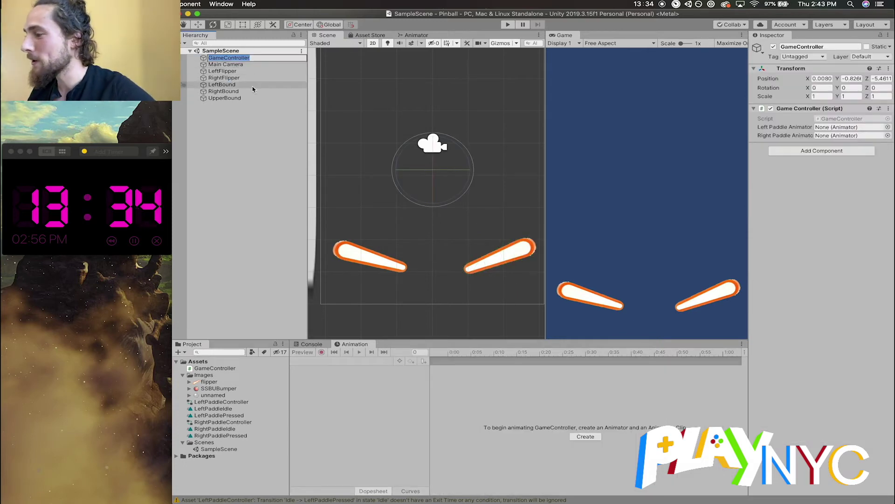
{"action": "left_click_drag", "start_coordinate": [223, 78], "coordinate": [839, 135]}
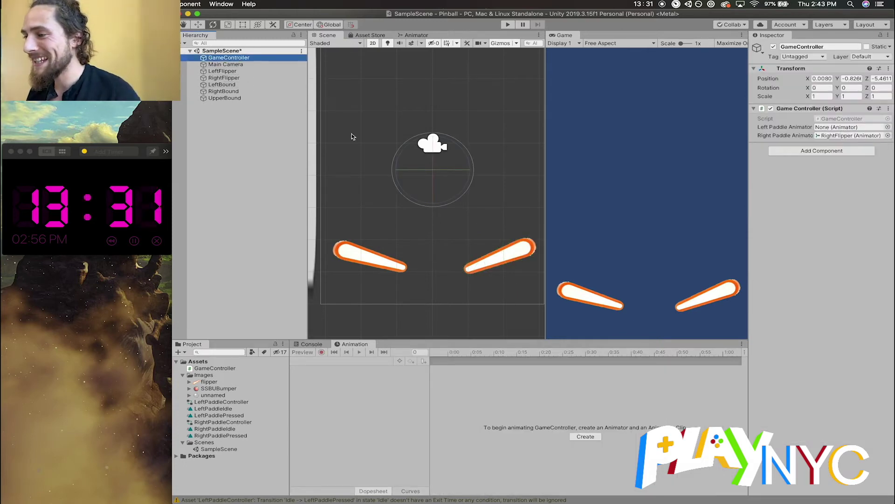
{"action": "left_click_drag", "start_coordinate": [222, 70], "coordinate": [840, 128]}
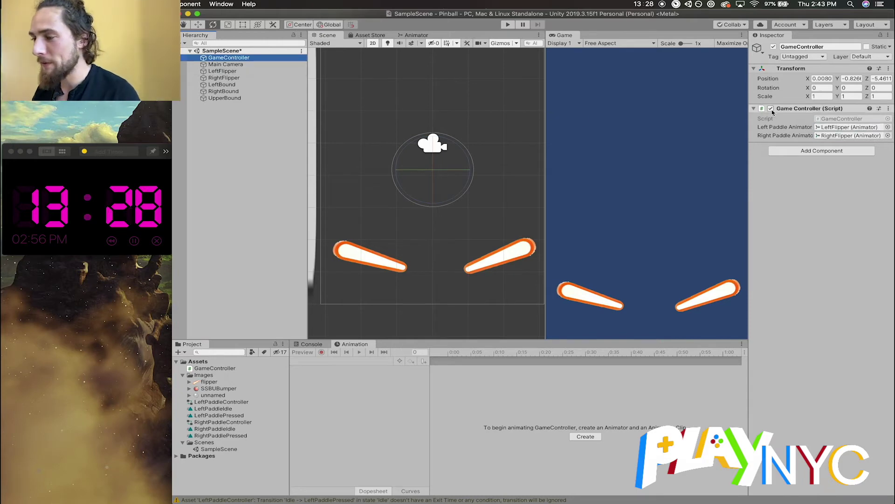
{"action": "key", "text": "super+s"}
{"action": "left_click", "coordinate": [507, 24]}
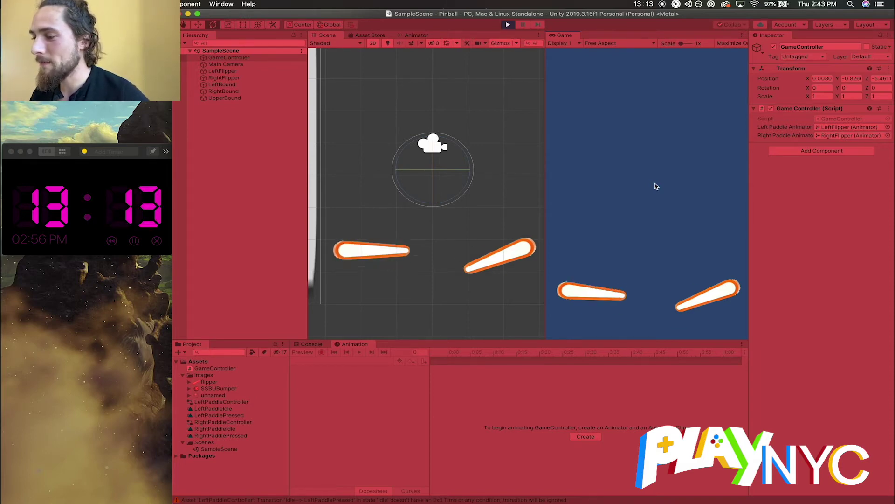
Stop the play test and delete the left flipper's later idle keyframes at 0:30
{"action": "key", "text": "Left"}
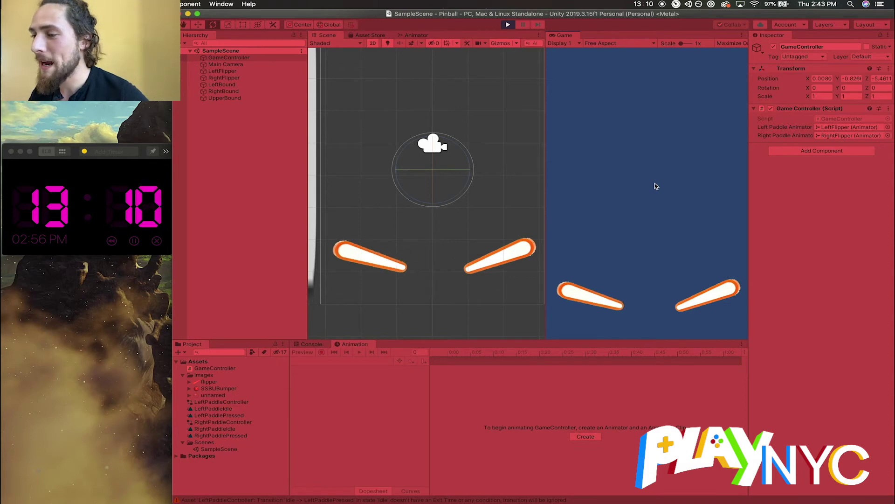
{"action": "left_click", "coordinate": [508, 24]}
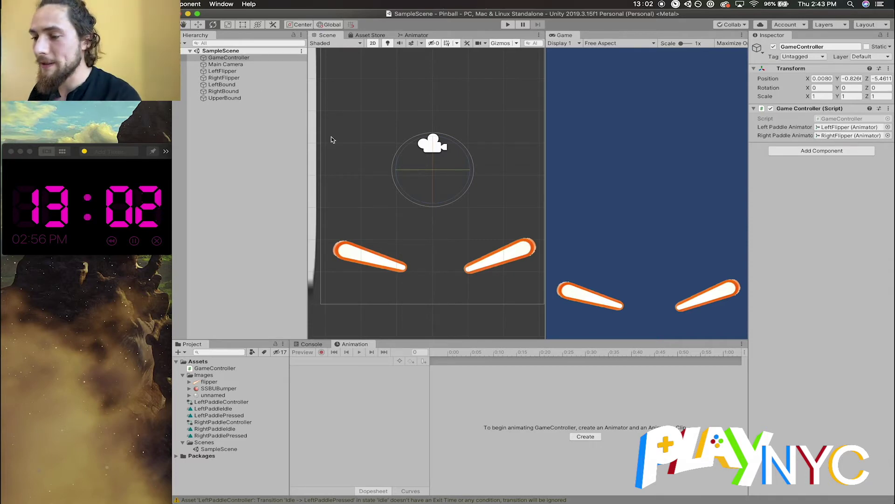
{"action": "left_click", "coordinate": [373, 269]}
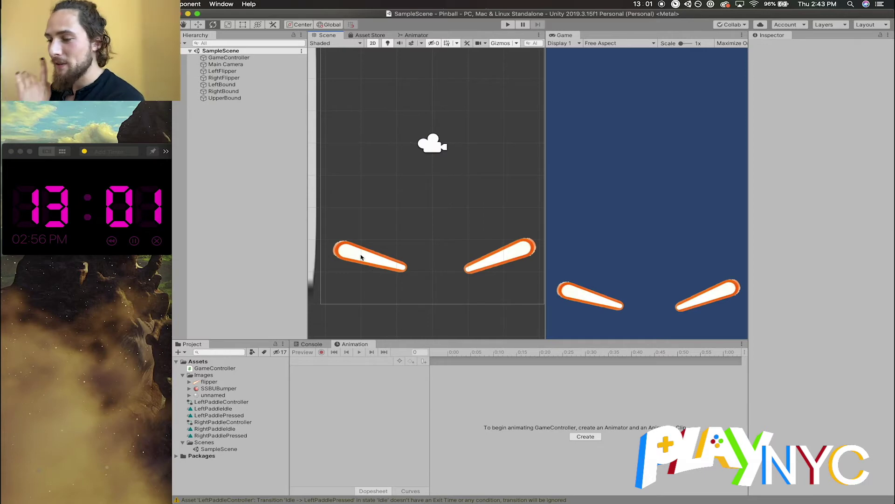
{"action": "left_click", "coordinate": [362, 257]}
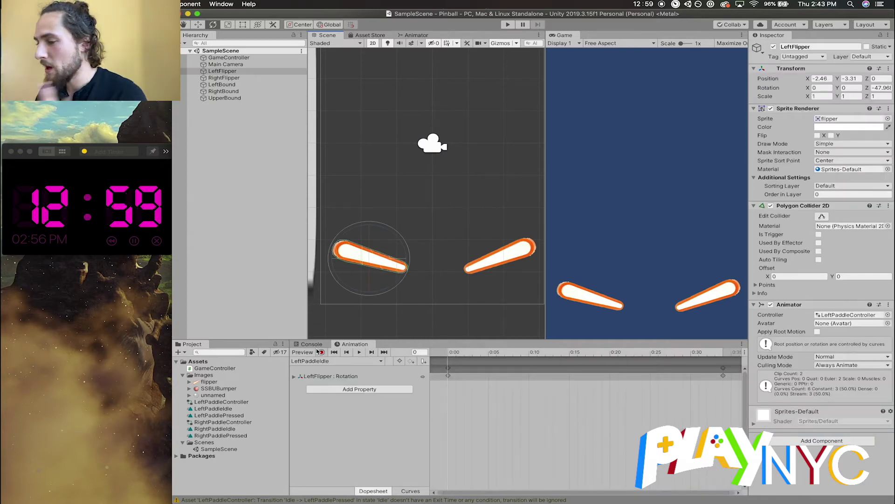
{"action": "left_click_drag", "start_coordinate": [707, 365], "coordinate": [741, 402]}
{"action": "key", "text": "Delete"}
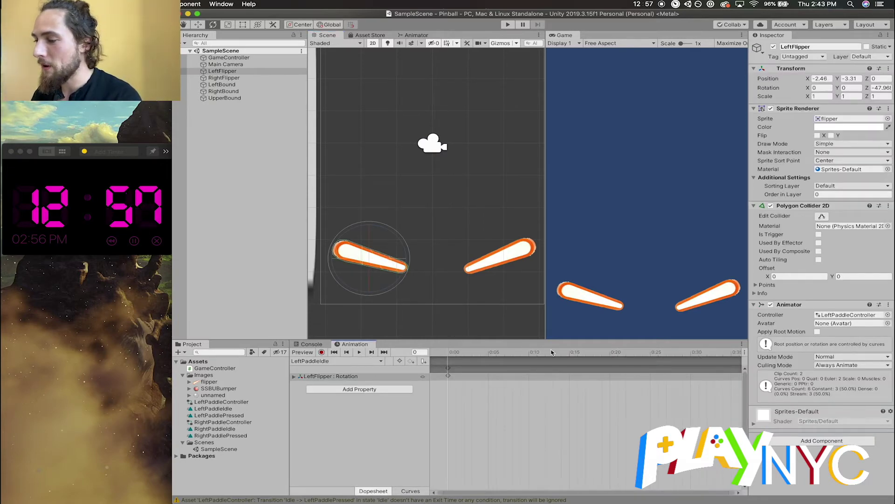
Delete the right flipper's later idle keyframes at 1:00, then play-test the flippers
{"action": "left_click", "coordinate": [490, 262]}
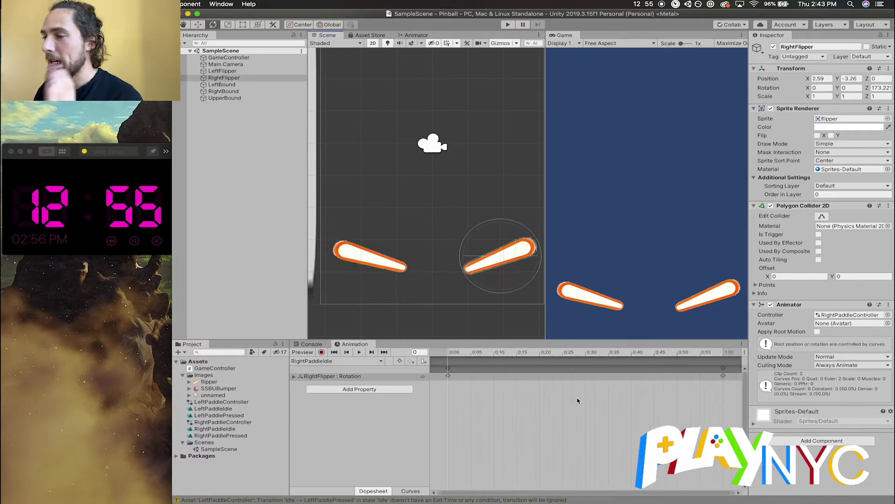
{"action": "left_click_drag", "start_coordinate": [739, 389], "coordinate": [698, 326]}
{"action": "key", "text": "Delete"}
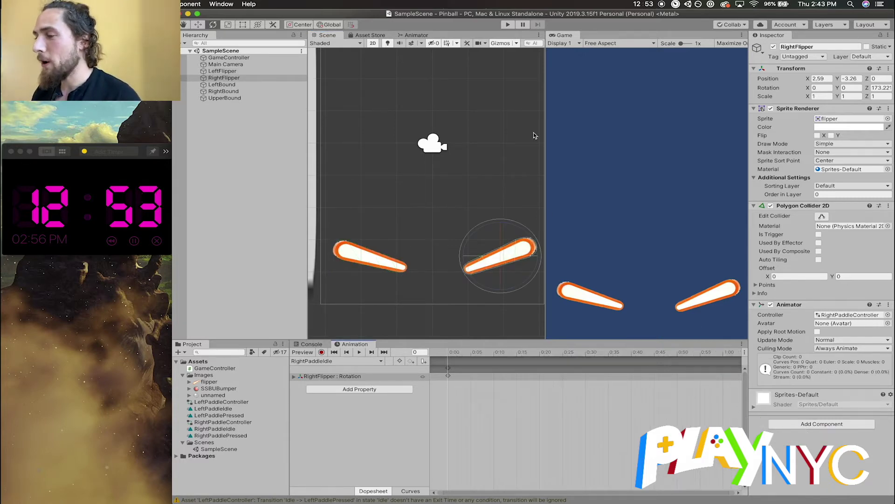
{"action": "left_click", "coordinate": [507, 24]}
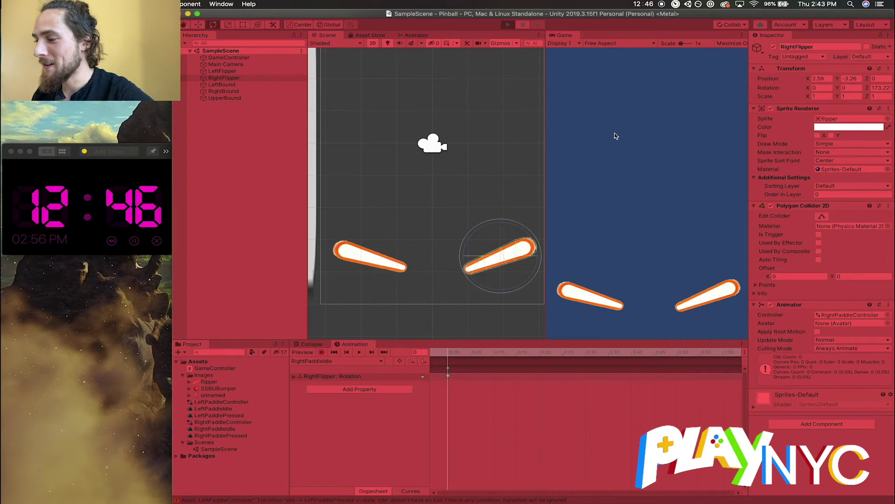
{"action": "key", "text": "super+p"}
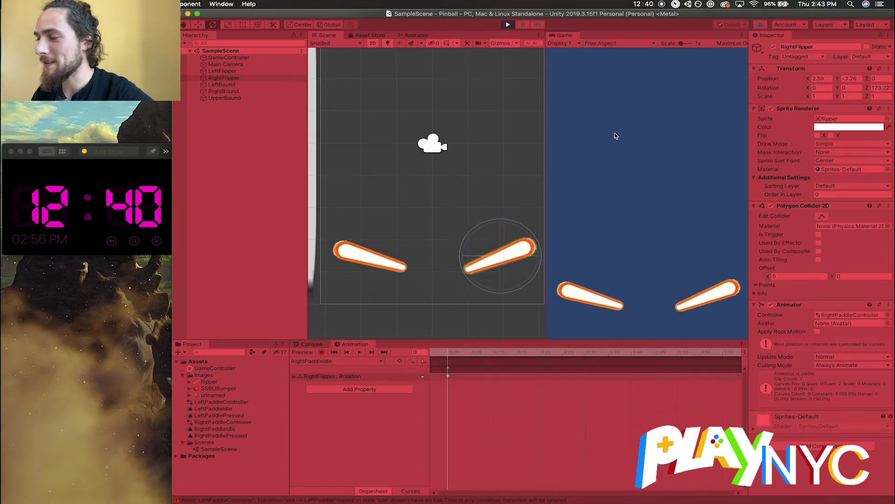
{"action": "key", "text": "Left"}
{"action": "left_click", "coordinate": [508, 24]}
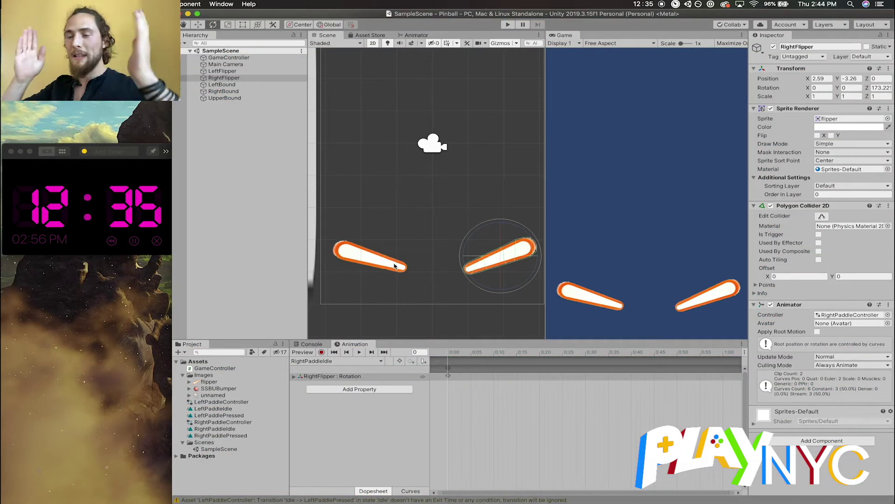
Create a UI > Text object from the Hierarchy's create menu
{"action": "scroll", "coordinate": [427, 186], "scroll_direction": "down", "scroll_amount": 5}
{"action": "left_click", "coordinate": [264, 144]}
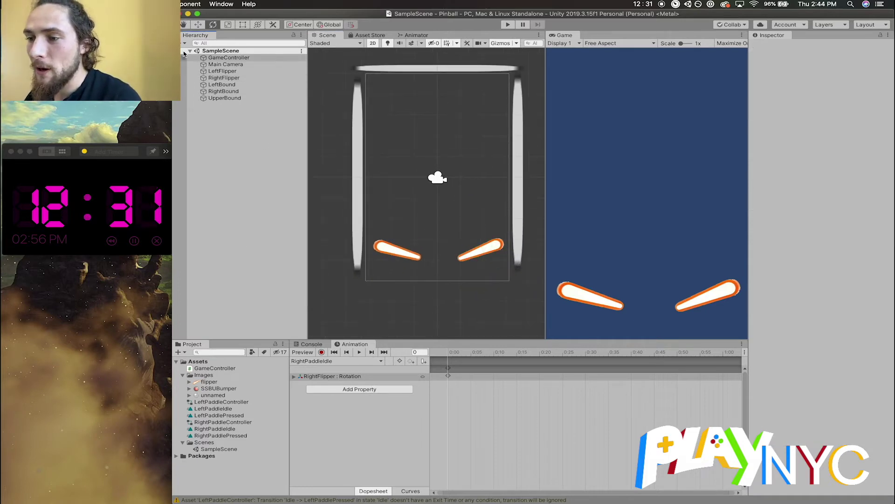
{"action": "left_click", "coordinate": [183, 43]}
{"action": "mouse_move", "coordinate": [206, 66]}
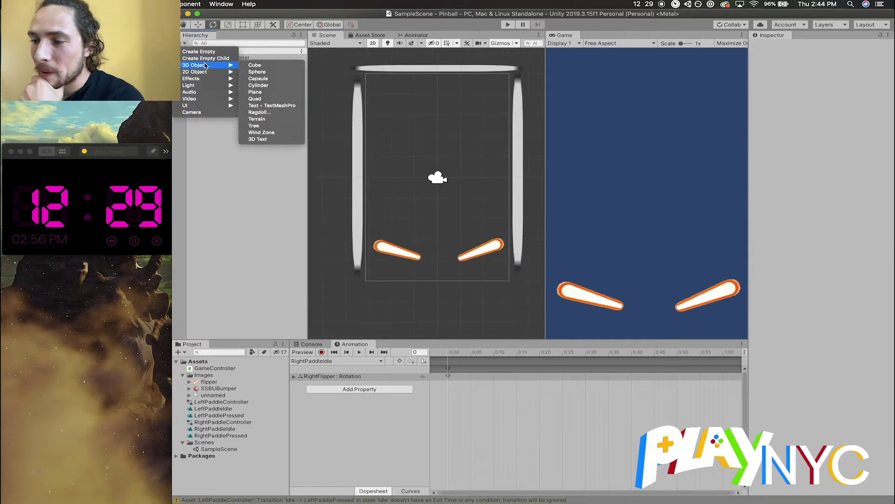
{"action": "mouse_move", "coordinate": [202, 106]}
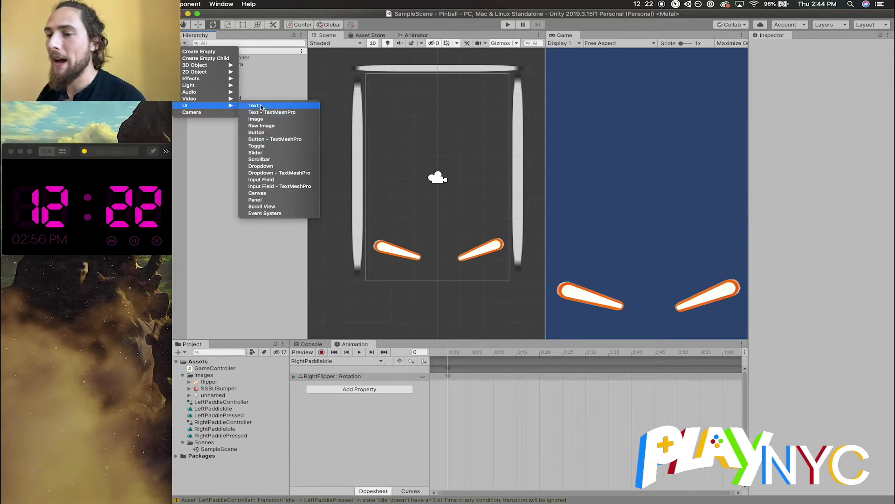
{"action": "left_click", "coordinate": [261, 107]}
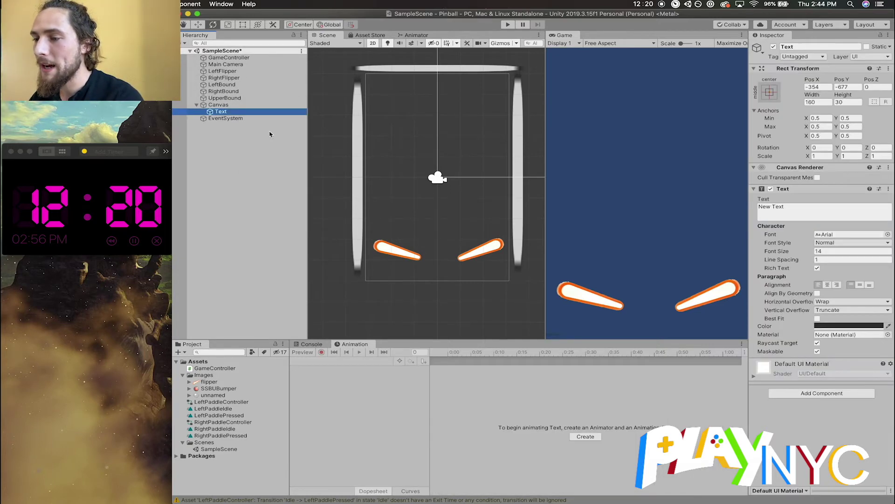
Frame the Text object, enlarge its rectangle, and set Font Size to 60
{"action": "double_click", "coordinate": [226, 114]}
{"action": "scroll", "coordinate": [435, 183], "scroll_direction": "down", "scroll_amount": 5}
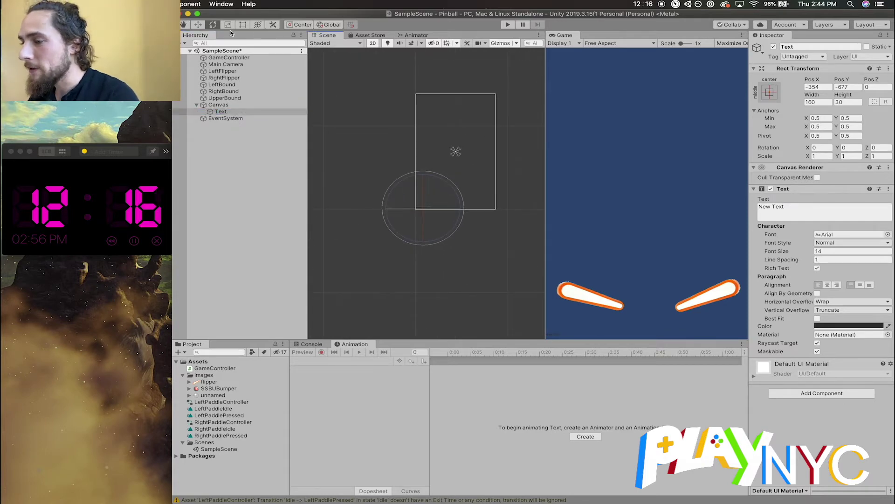
{"action": "scroll", "coordinate": [436, 210], "scroll_direction": "up", "scroll_amount": 3}
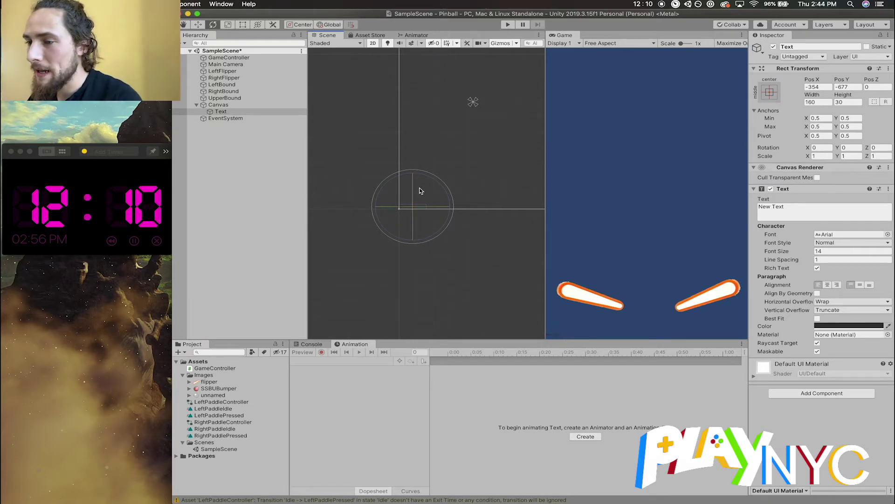
{"action": "left_click", "coordinate": [243, 24]}
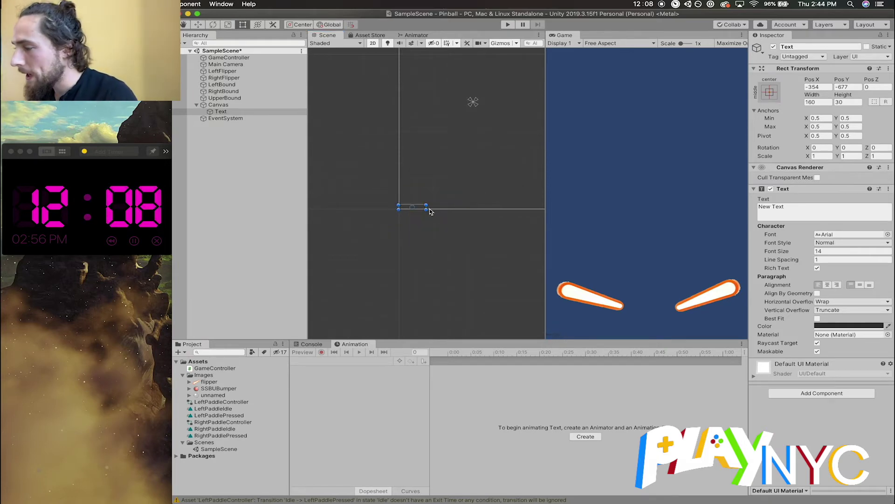
{"action": "left_click_drag", "start_coordinate": [426, 206], "coordinate": [511, 141]}
{"action": "left_click", "coordinate": [829, 250]}
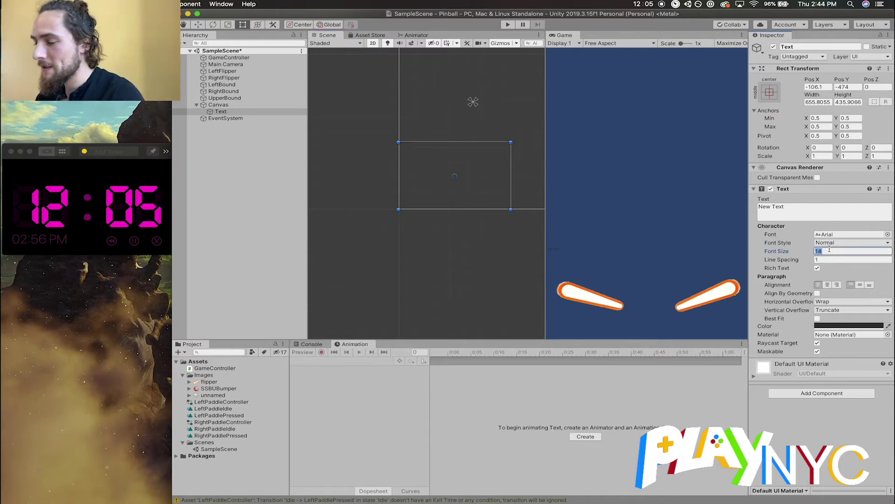
{"action": "type", "text": "60"}
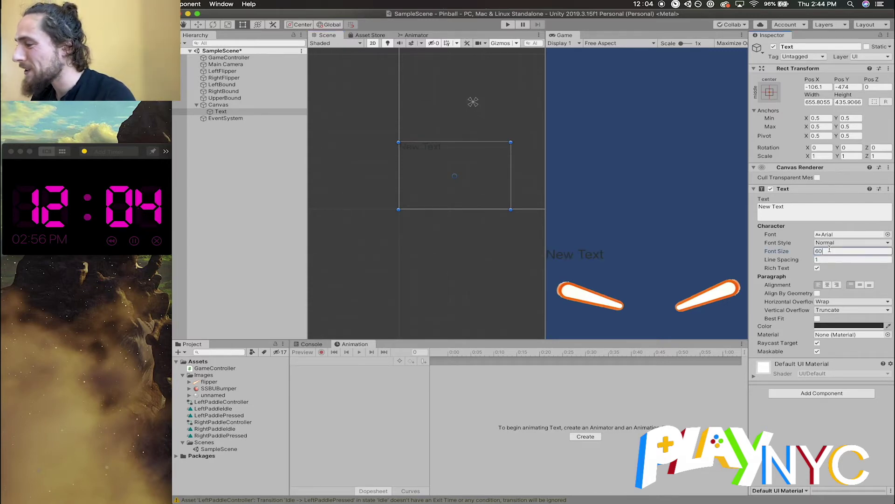
Move the Text box to the canvas top, centre it both ways, and reduce its height
{"action": "scroll", "coordinate": [433, 177], "scroll_direction": "down", "scroll_amount": 10}
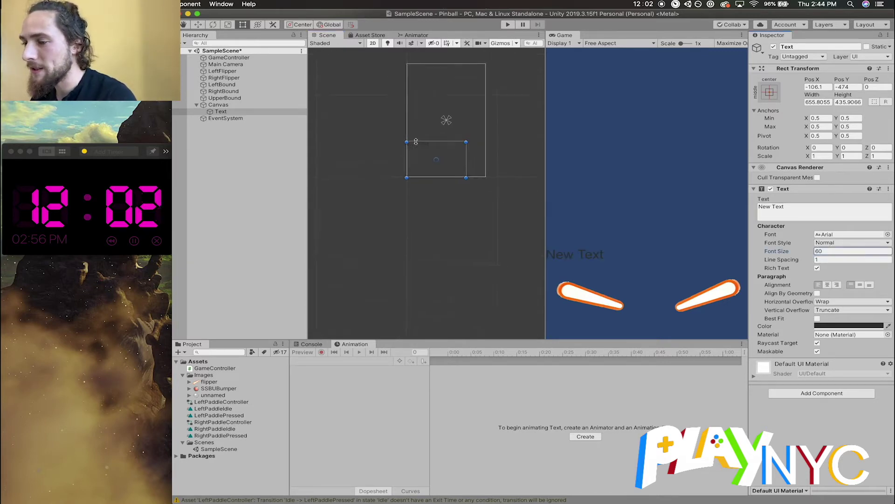
{"action": "left_click_drag", "start_coordinate": [419, 181], "coordinate": [429, 113]}
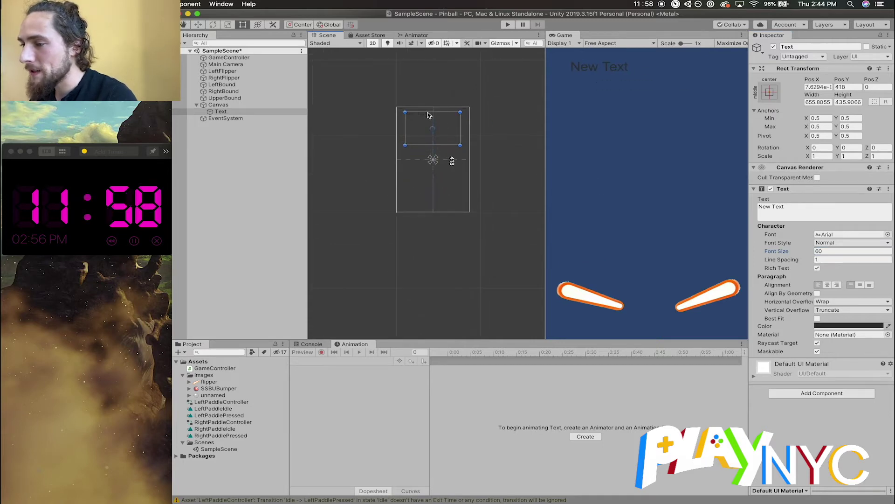
{"action": "left_click", "coordinate": [828, 285]}
{"action": "left_click", "coordinate": [860, 284]}
{"action": "left_click_drag", "start_coordinate": [438, 143], "coordinate": [439, 123]}
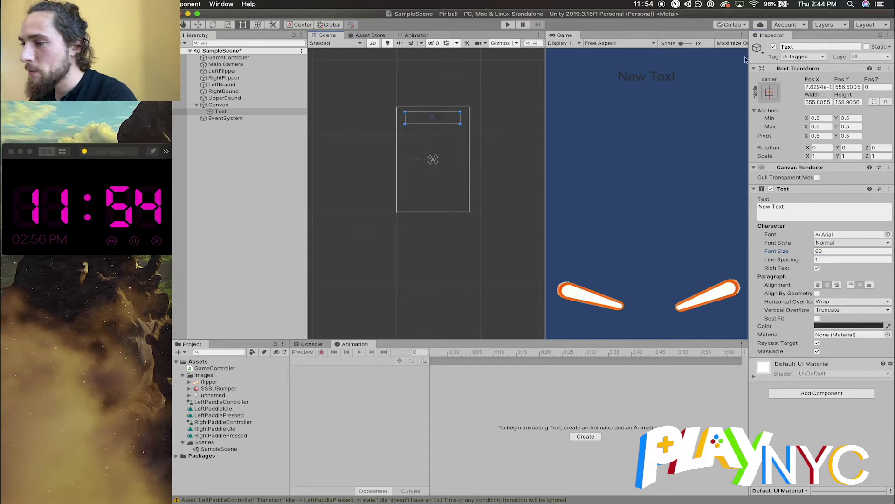
{"action": "left_click", "coordinate": [769, 92]}
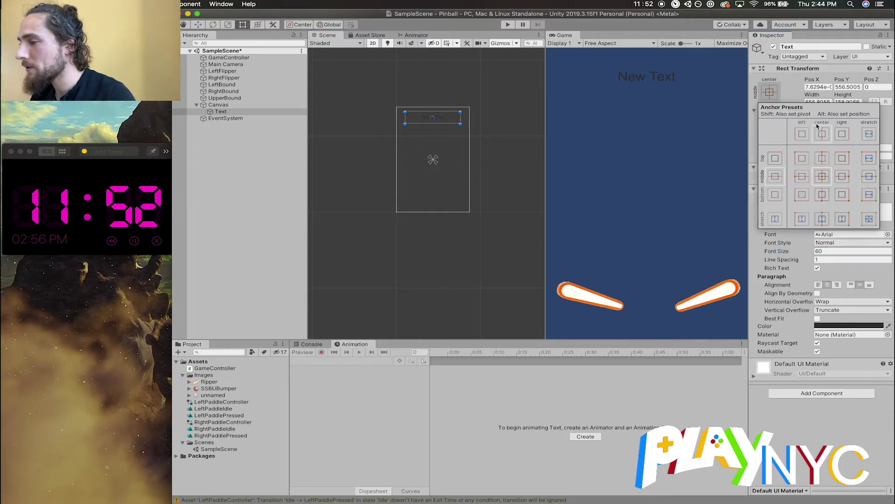
Anchor the label to the top centre and change its text to 'SCORE: 000'
{"action": "left_click", "coordinate": [822, 158]}
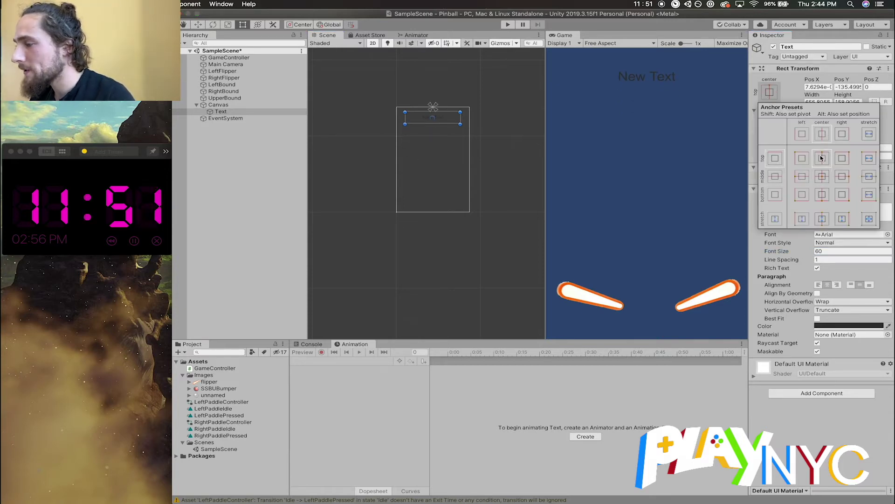
{"action": "left_click", "coordinate": [784, 208]}
{"action": "key", "text": "ctrl+a"}
{"action": "type", "text": "SC"}
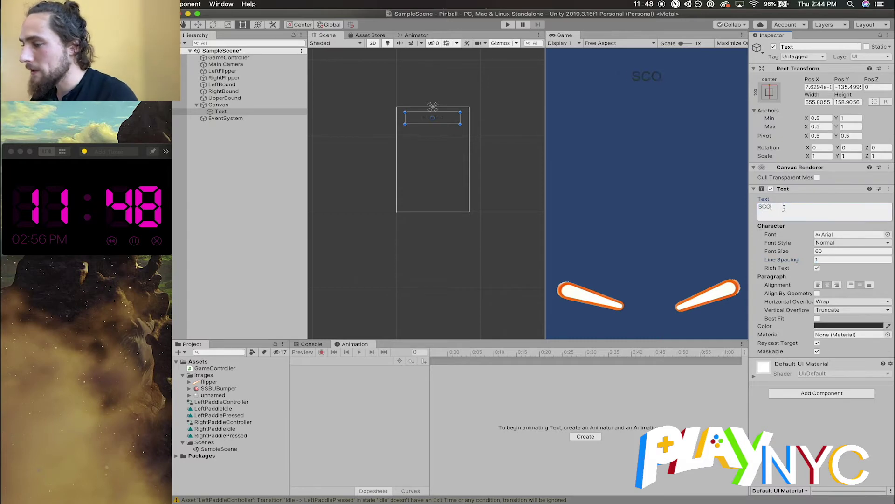
{"action": "type", "text": "ORE: )"}
{"action": "key", "text": "BackSpace"}
{"action": "type", "text": "000"}
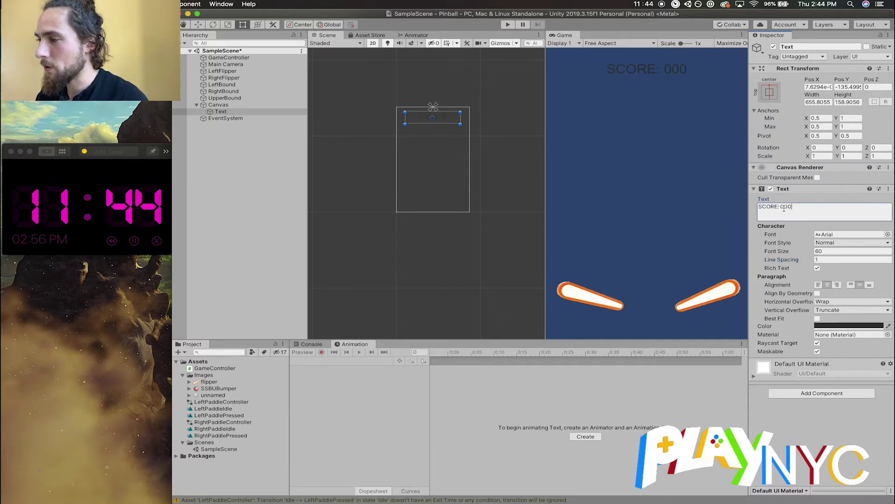
Set the score text colour to white and save the scene
{"action": "left_click", "coordinate": [365, 176]}
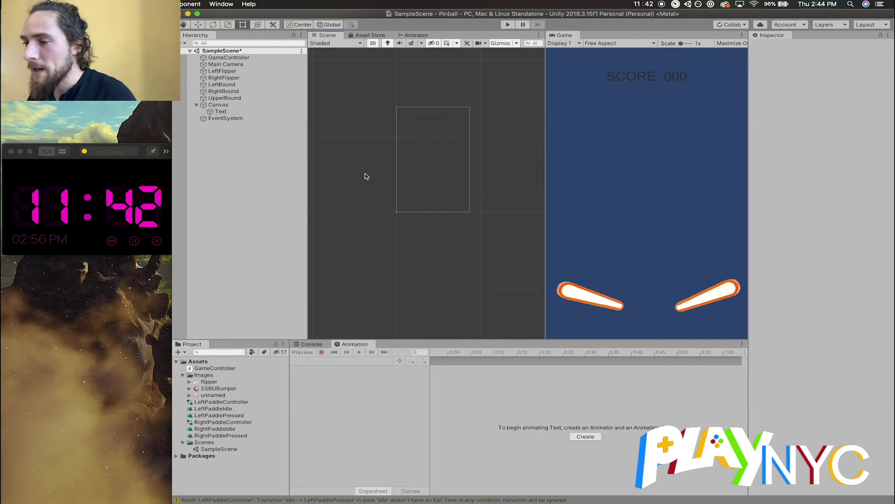
{"action": "left_click", "coordinate": [229, 57]}
{"action": "left_click", "coordinate": [223, 70]}
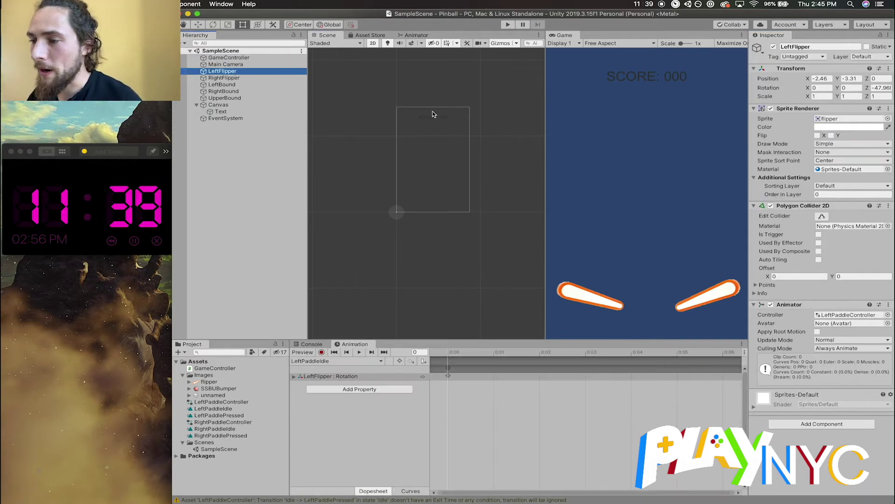
{"action": "left_click", "coordinate": [447, 120]}
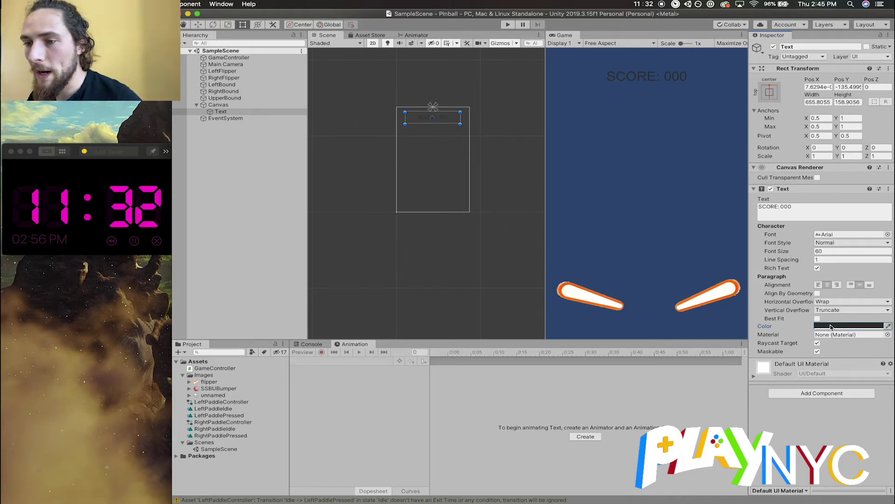
{"action": "left_click", "coordinate": [849, 325]}
{"action": "left_click_drag", "start_coordinate": [27, 99], "coordinate": [28, 54]}
{"action": "key", "text": "super+s"}
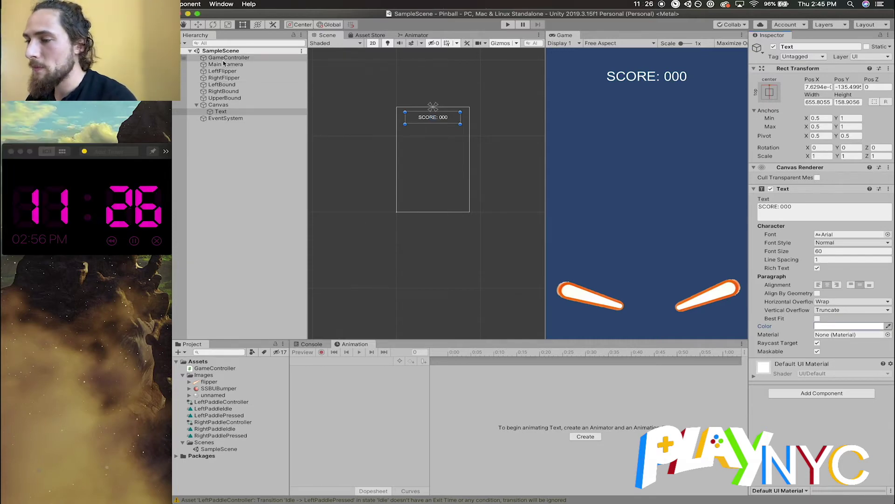
Frame UpperBound, pan to show the whole table, and drag the unnamed ball sprite in
{"action": "left_click", "coordinate": [196, 105]}
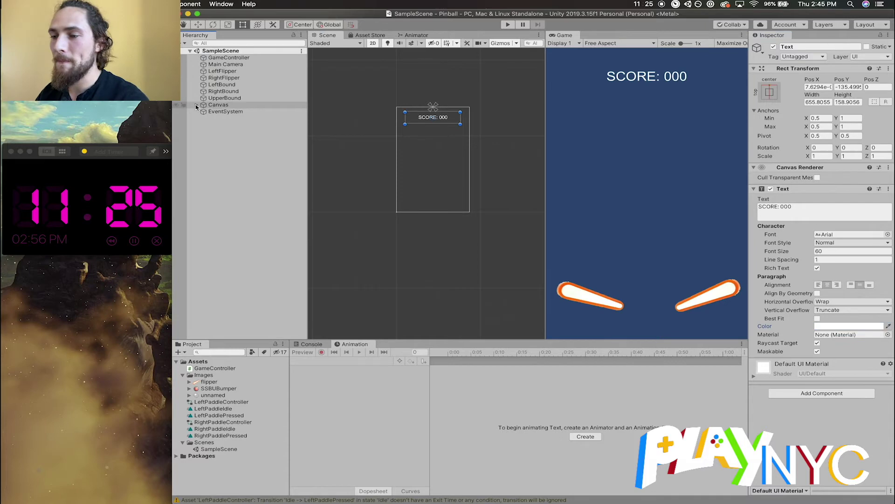
{"action": "left_click", "coordinate": [247, 151]}
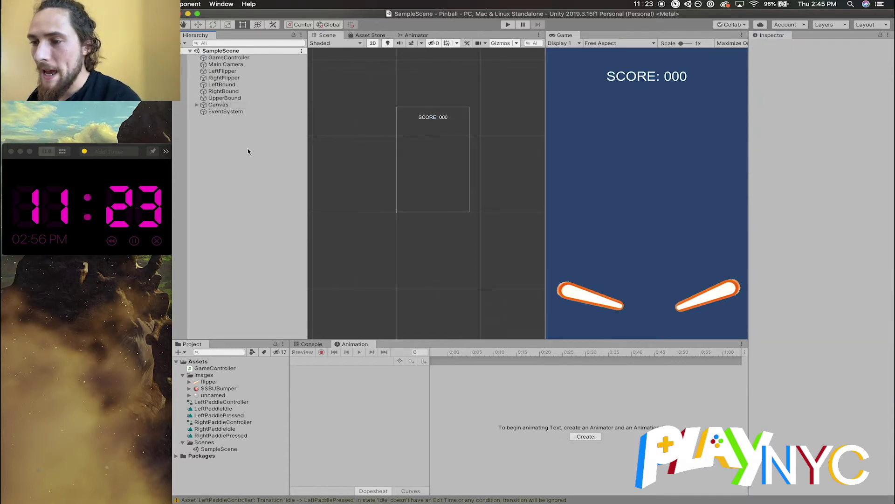
{"action": "right_click", "coordinate": [241, 131]}
{"action": "left_click", "coordinate": [217, 135]}
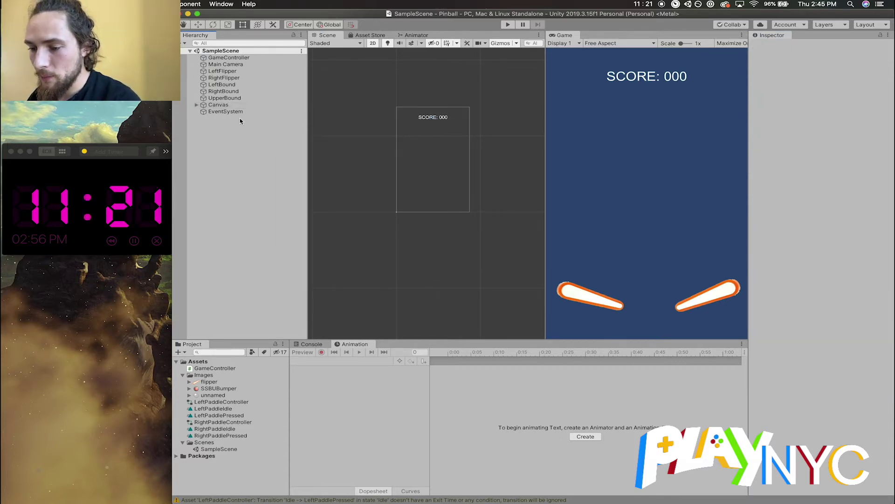
{"action": "left_click", "coordinate": [185, 43]}
{"action": "key", "text": "Escape"}
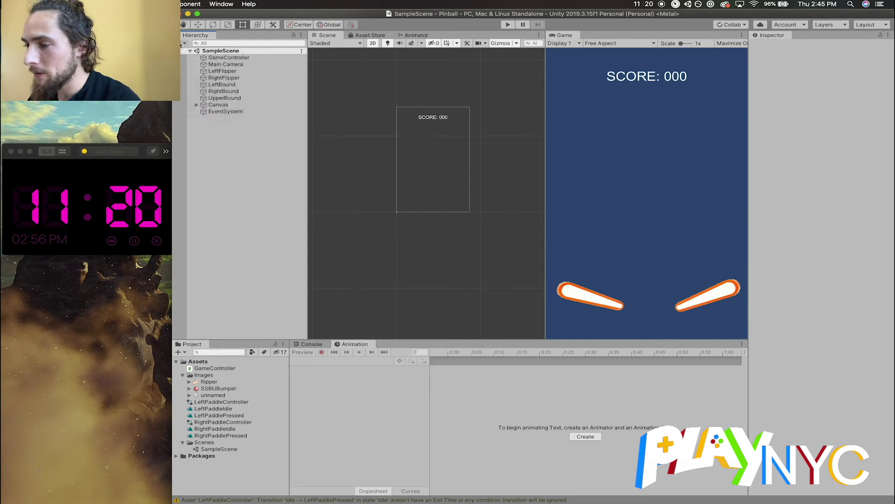
{"action": "left_click_drag", "start_coordinate": [209, 396], "coordinate": [396, 216]}
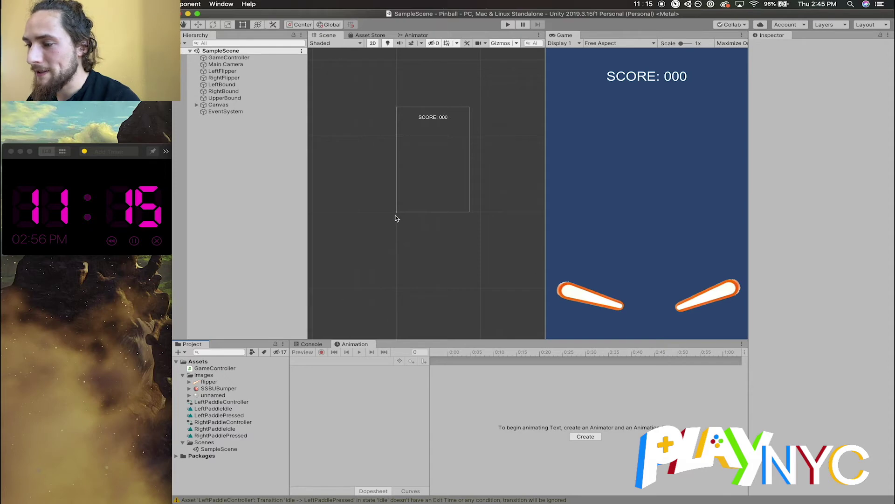
{"action": "double_click", "coordinate": [224, 98]}
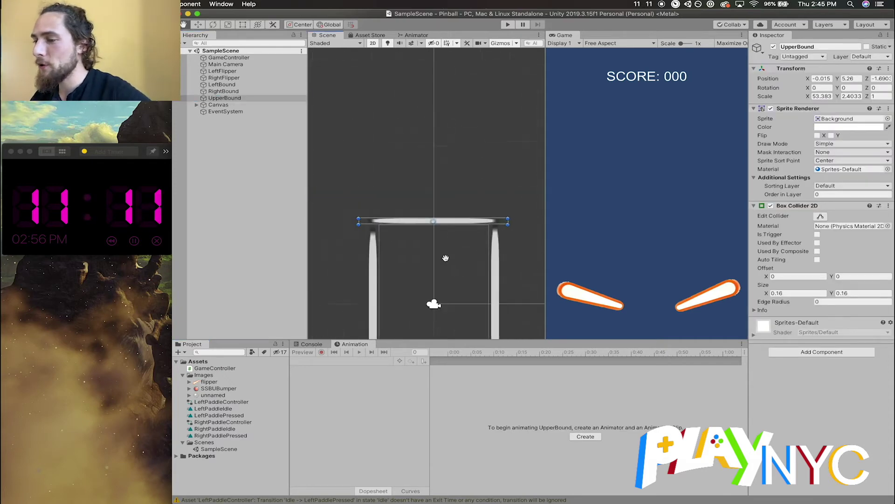
{"action": "left_click_drag", "start_coordinate": [446, 258], "coordinate": [441, 132]}
{"action": "left_click_drag", "start_coordinate": [210, 395], "coordinate": [436, 150]}
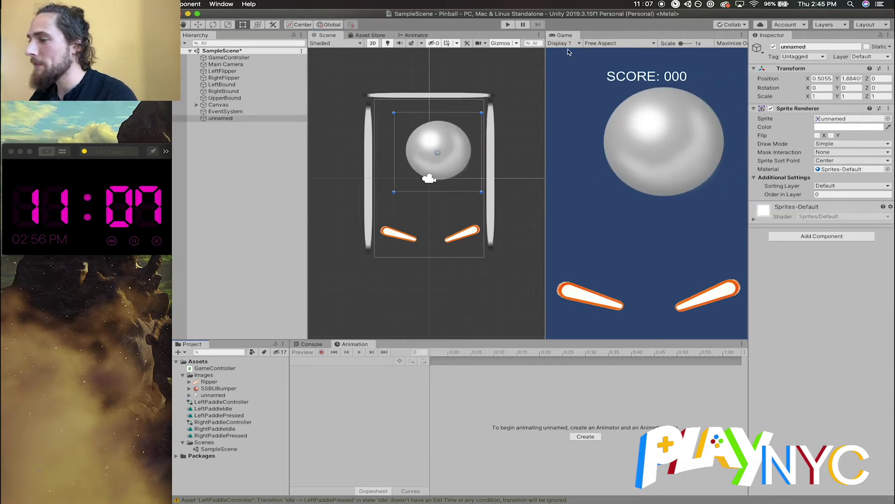
Set the ball's Transform Scale X and Y to 0.15
{"action": "left_click", "coordinate": [824, 96]}
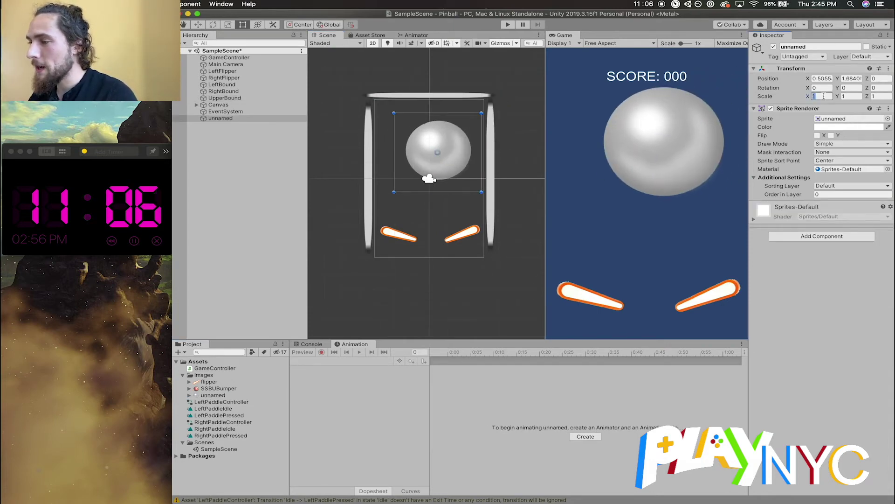
{"action": "type", "text": ".25"}
{"action": "left_click", "coordinate": [843, 96]}
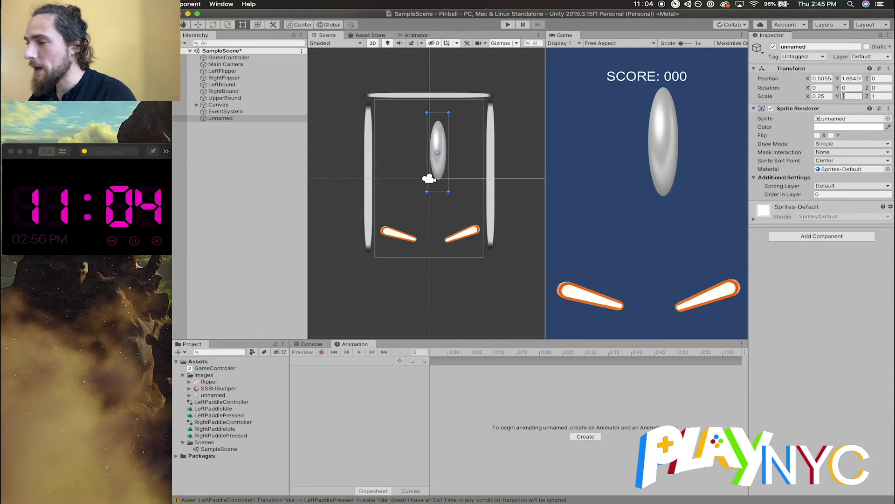
{"action": "type", "text": ".25"}
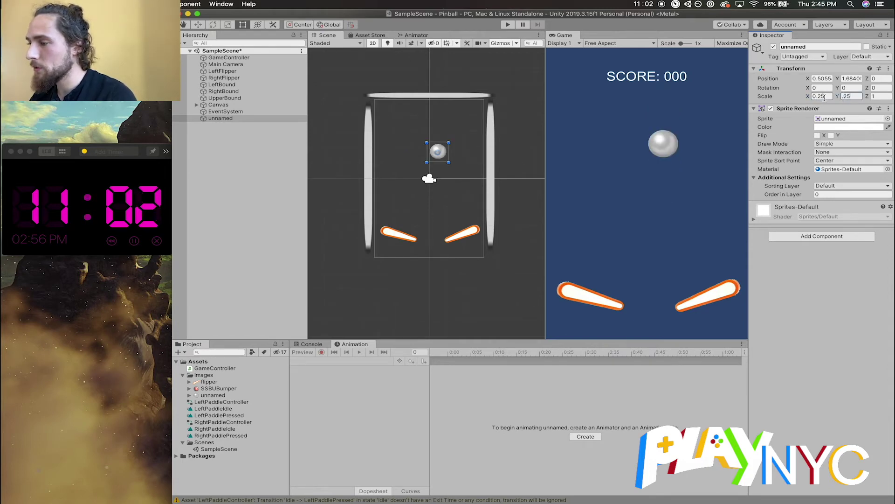
{"action": "left_click", "coordinate": [824, 97]}
{"action": "type", "text": ".15"}
{"action": "left_click", "coordinate": [855, 98]}
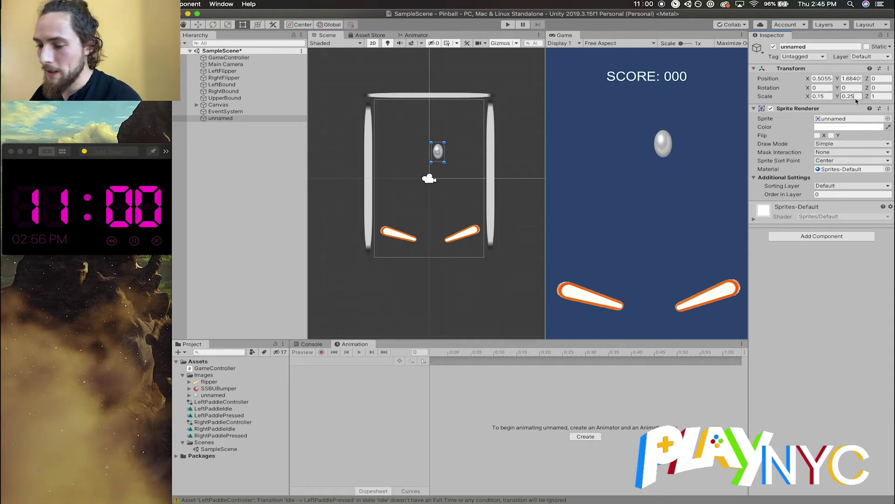
{"action": "type", "text": ".15"}
{"action": "key", "text": "Return"}
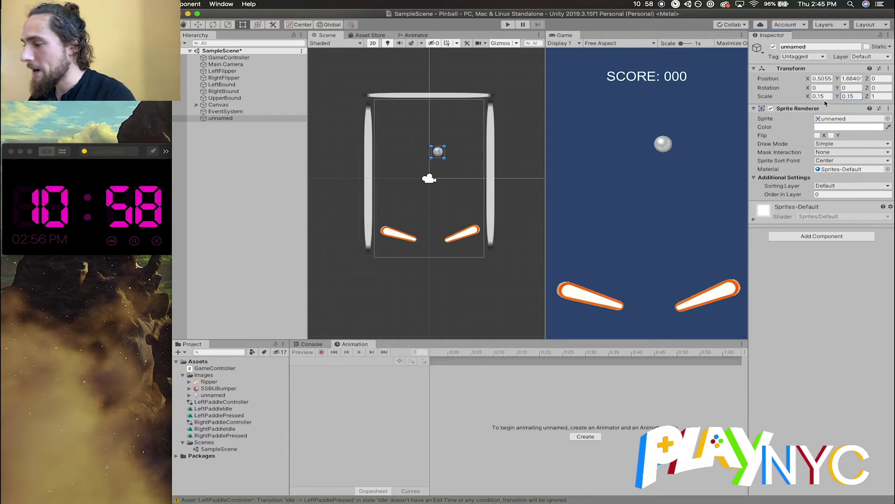
Rename the object to Ball and search Add Component for 'rig'
{"action": "left_click", "coordinate": [220, 118]}
{"action": "key", "text": "Return"}
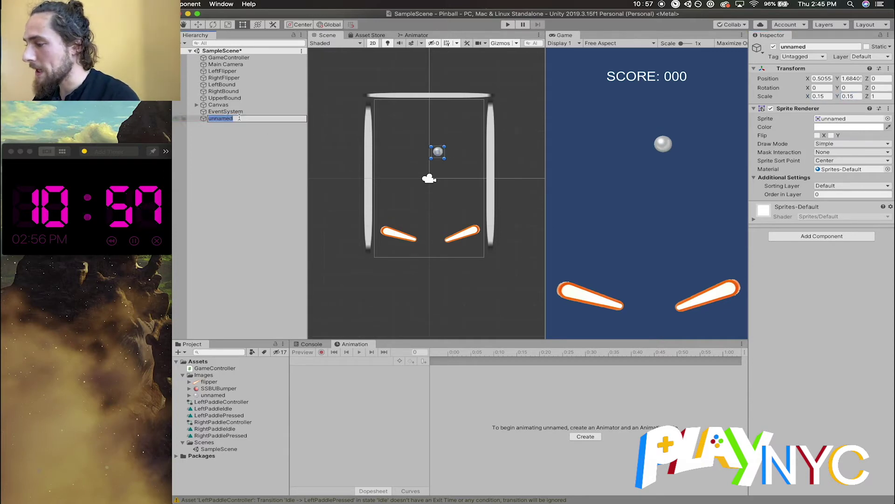
{"action": "type", "text": "Ball"}
{"action": "key", "text": "Return"}
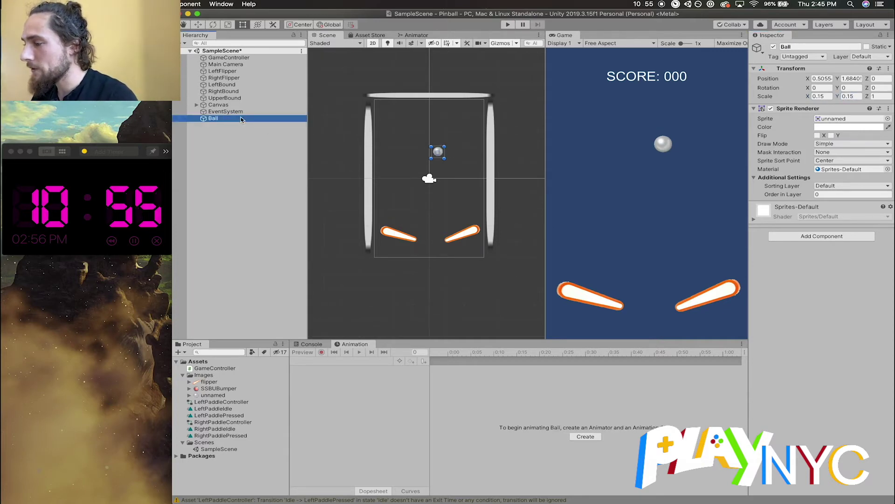
{"action": "left_click", "coordinate": [809, 236]}
{"action": "type", "text": "rig"}
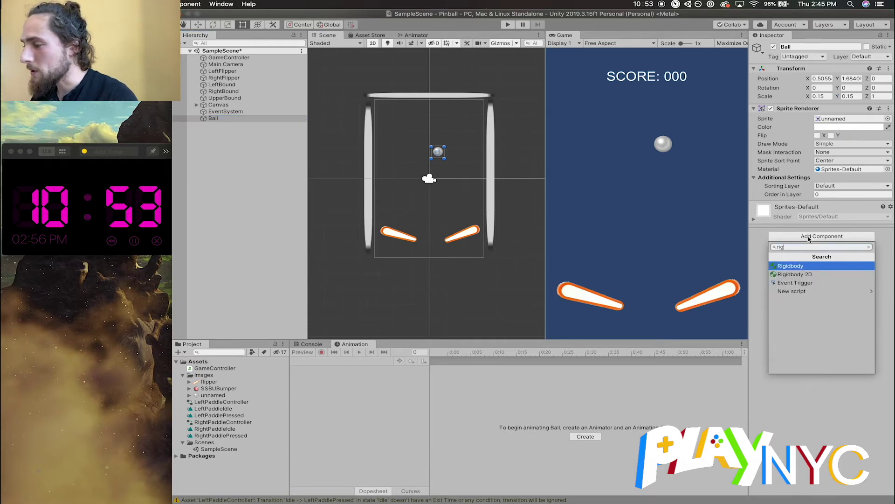
Replace the mistakenly added 3D Rigidbody on the Ball with a Rigidbody 2D
{"action": "key", "text": "Return"}
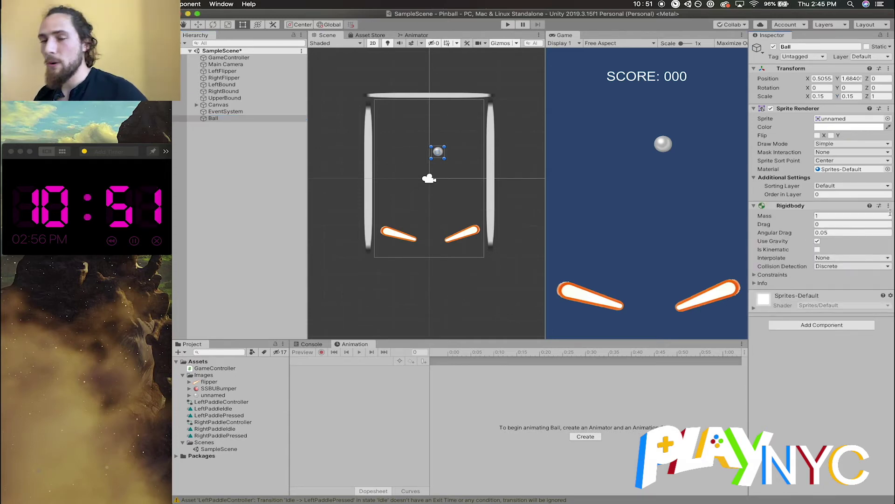
{"action": "left_click", "coordinate": [888, 205]}
{"action": "left_click", "coordinate": [835, 226]}
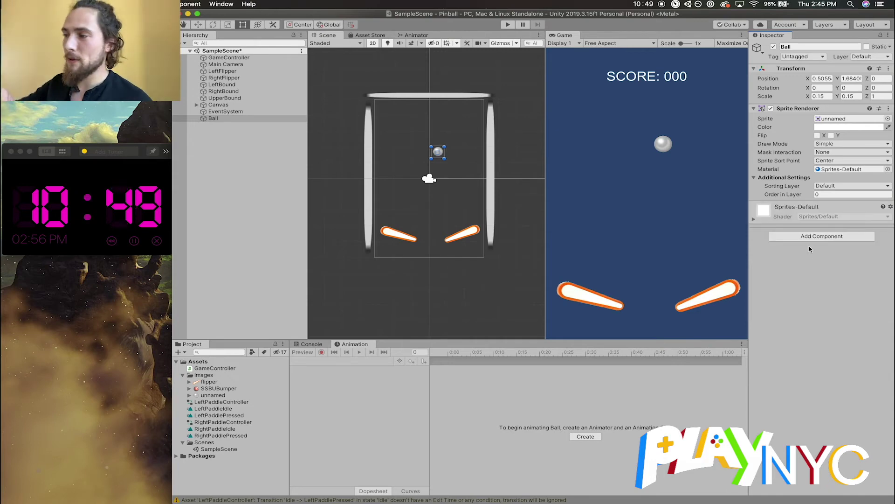
{"action": "left_click", "coordinate": [809, 236]}
{"action": "left_click", "coordinate": [800, 264]}
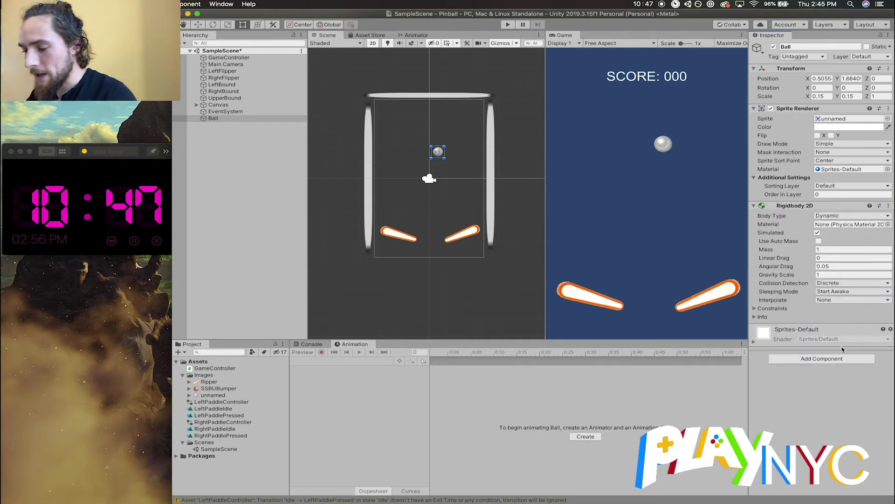
Add a Circle Collider 2D to the Ball and set its Radius to 2
{"action": "left_click", "coordinate": [802, 359]}
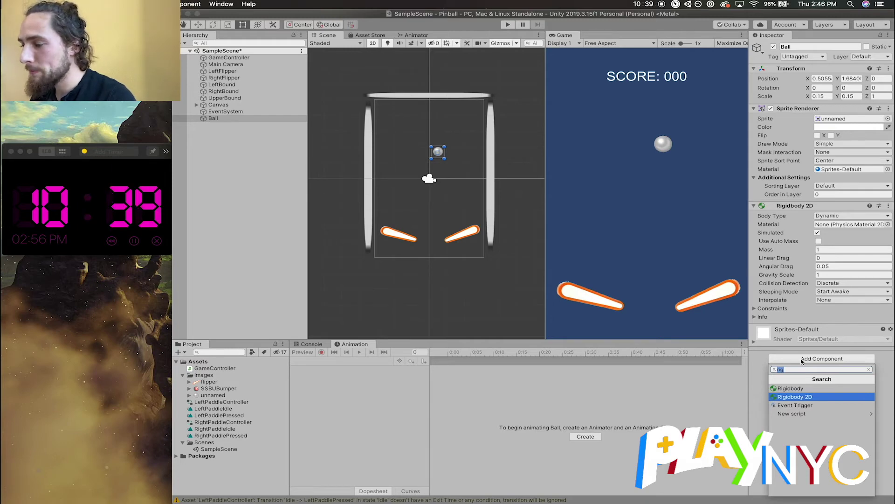
{"action": "type", "text": "colle"}
{"action": "key", "text": "BackSpace"}
{"action": "key", "text": "Down"}
{"action": "key", "text": "Down"}
{"action": "key", "text": "Down"}
{"action": "key", "text": "Down"}
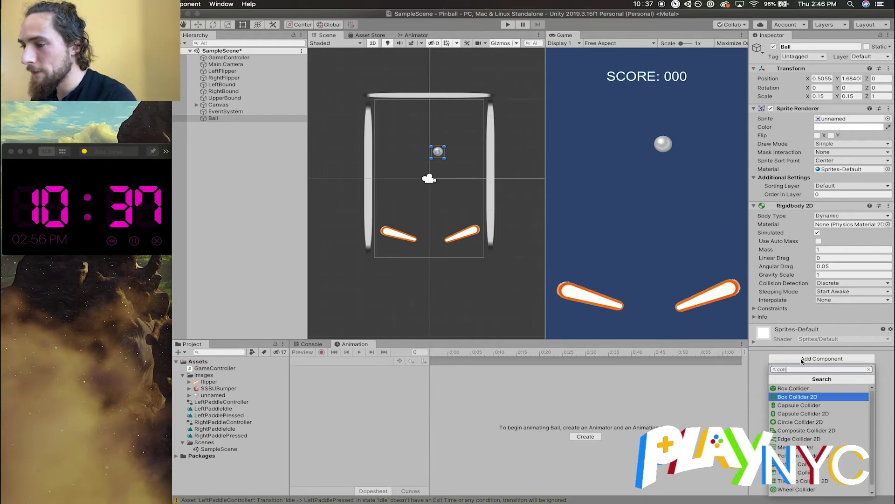
{"action": "key", "text": "Return"}
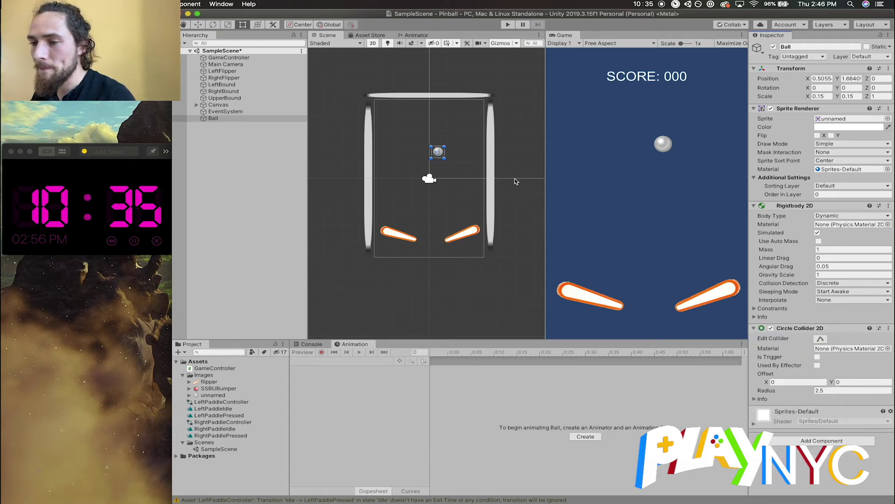
{"action": "scroll", "coordinate": [415, 136], "scroll_direction": "up", "scroll_amount": 3}
{"action": "scroll", "coordinate": [504, 201], "scroll_direction": "up", "scroll_amount": 3}
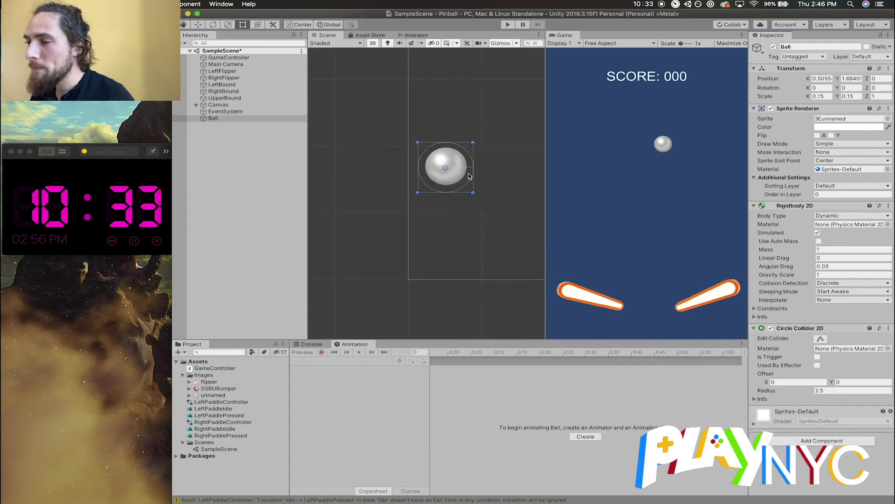
{"action": "left_click", "coordinate": [838, 390]}
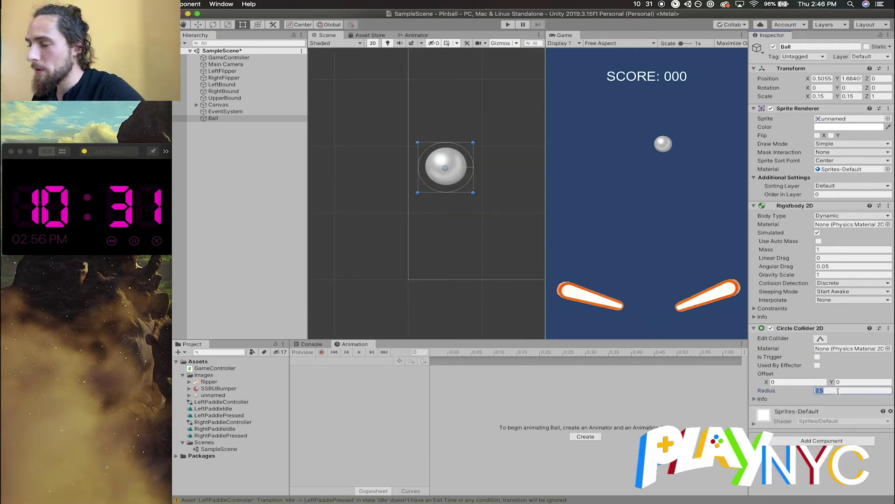
{"action": "type", "text": "2"}
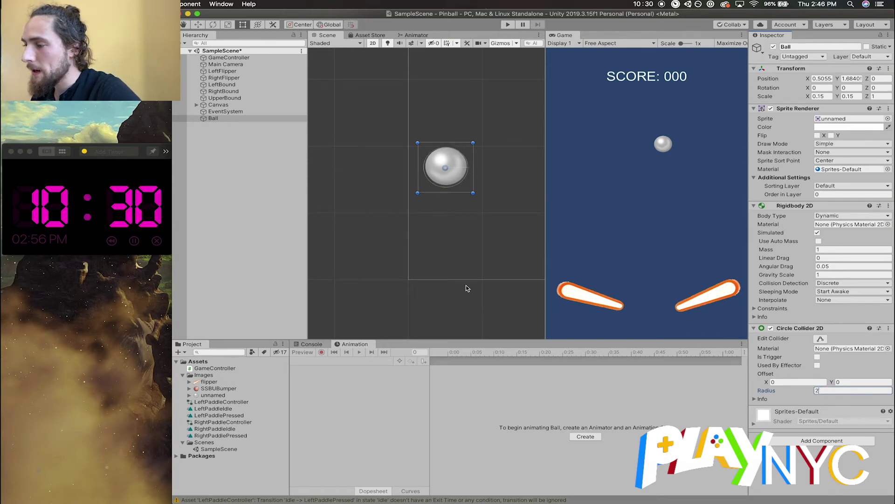
{"action": "scroll", "coordinate": [468, 287], "scroll_direction": "down", "scroll_amount": 5}
Save the scene, select the Ball, and run the game to watch it fall
{"action": "key", "text": "super+s"}
{"action": "left_click", "coordinate": [455, 215]}
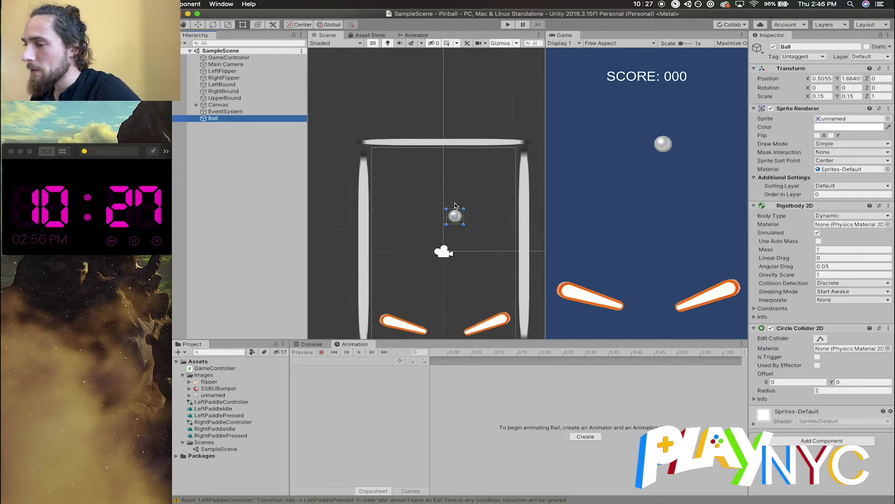
{"action": "scroll", "coordinate": [455, 205], "scroll_direction": "down", "scroll_amount": 3}
{"action": "key", "text": "super+p"}
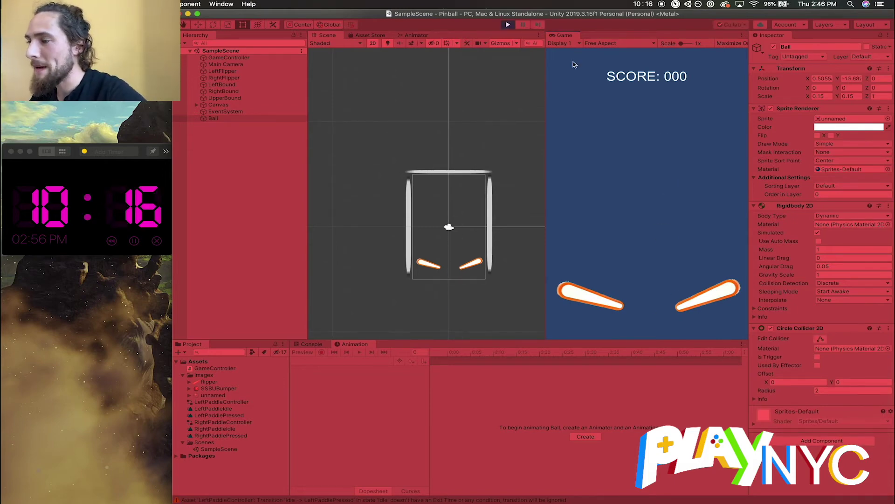
Stop the test and move the Ball up and right to about (1.3, 2.57)
{"action": "left_click", "coordinate": [508, 25]}
{"action": "scroll", "coordinate": [484, 239], "scroll_direction": "up", "scroll_amount": 5}
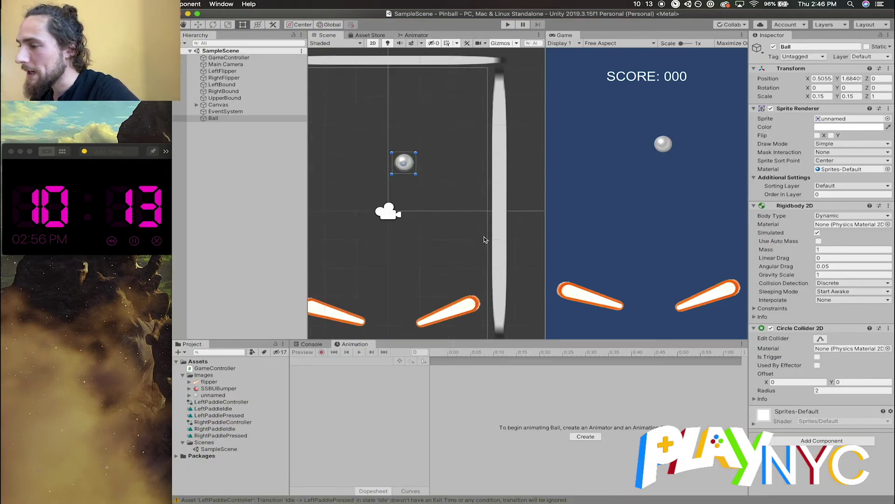
{"action": "left_click", "coordinate": [198, 25]}
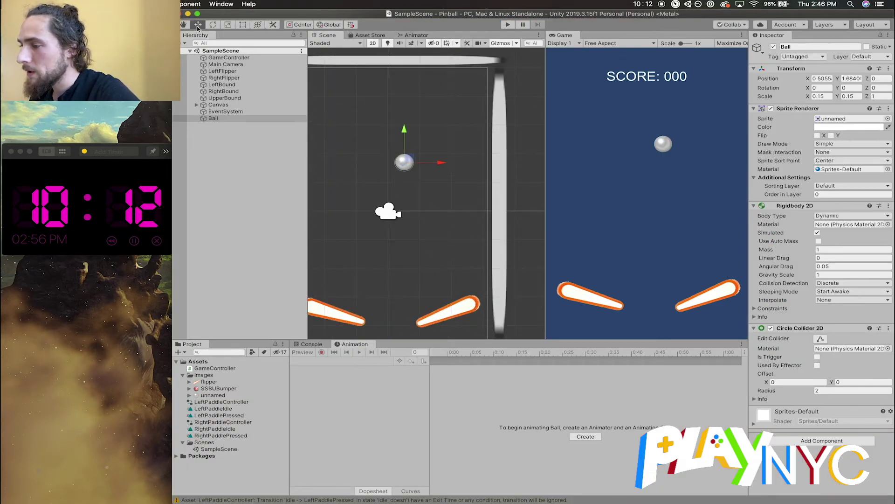
{"action": "left_click_drag", "start_coordinate": [410, 173], "coordinate": [435, 149]}
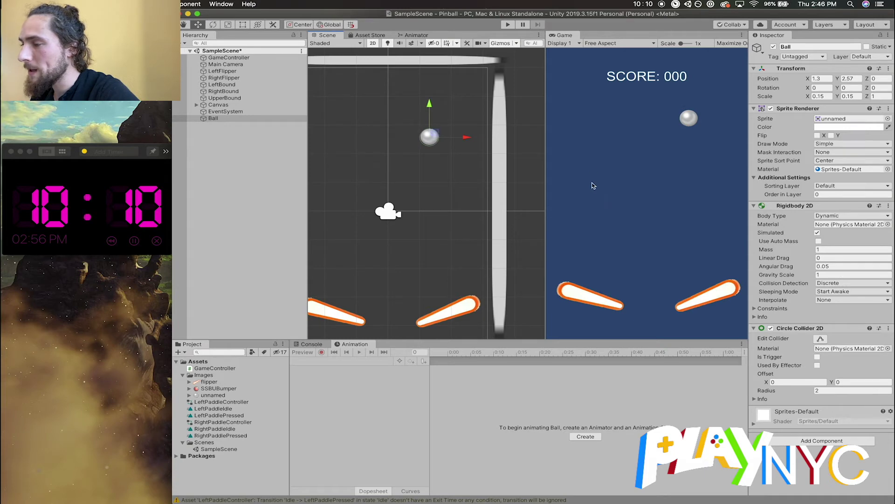
Test-run the game again, stop it, and select the left flipper
{"action": "key", "text": "super+p"}
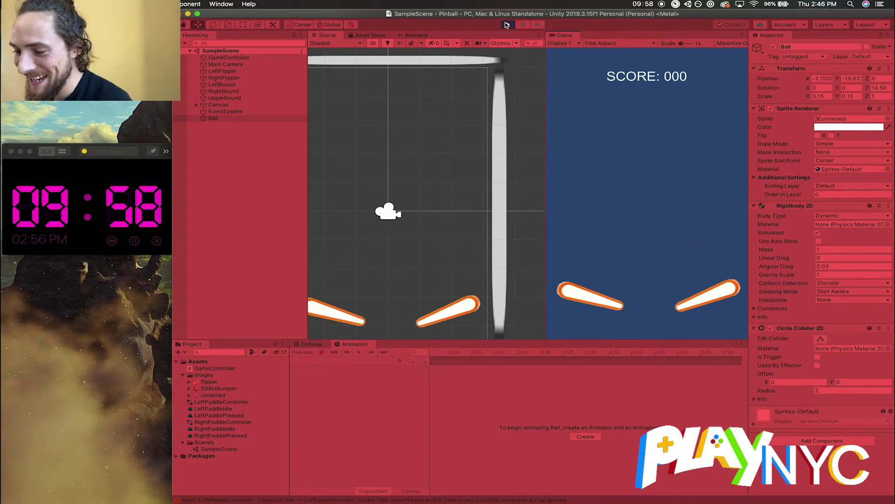
{"action": "key", "text": "super+p"}
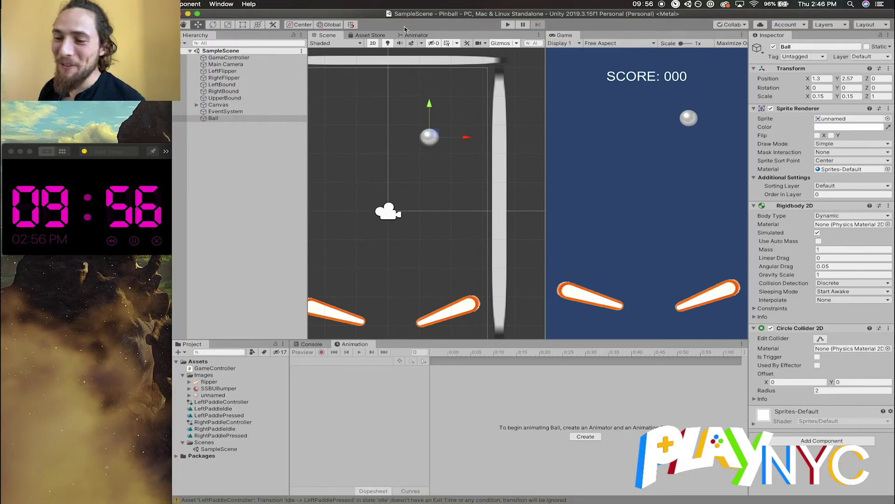
{"action": "scroll", "coordinate": [418, 238], "scroll_direction": "down", "scroll_amount": 2}
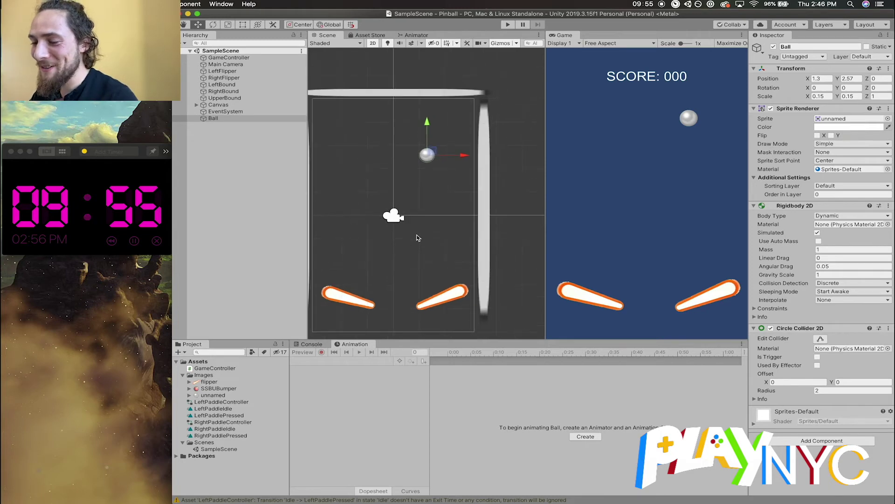
{"action": "left_click", "coordinate": [355, 304]}
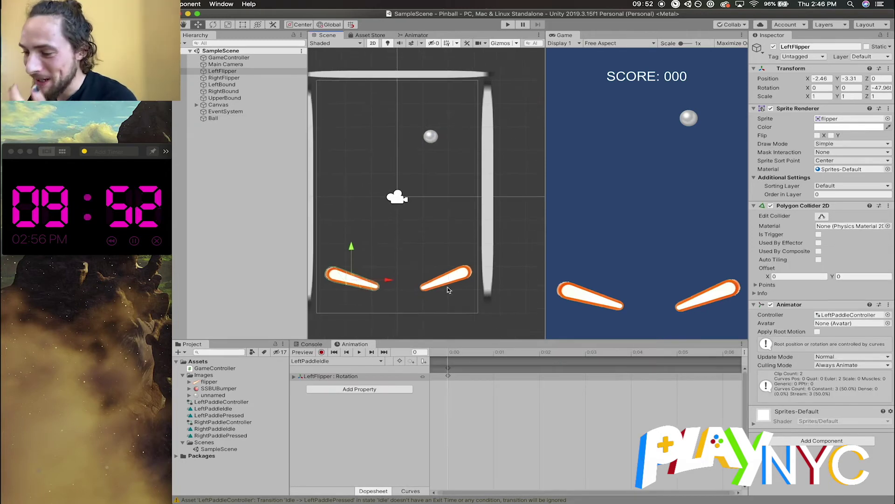
Compress the LeftPaddlePressed rotation keyframes to span 0:00 to 0:04
{"action": "left_click", "coordinate": [446, 284], "text": "shift"}
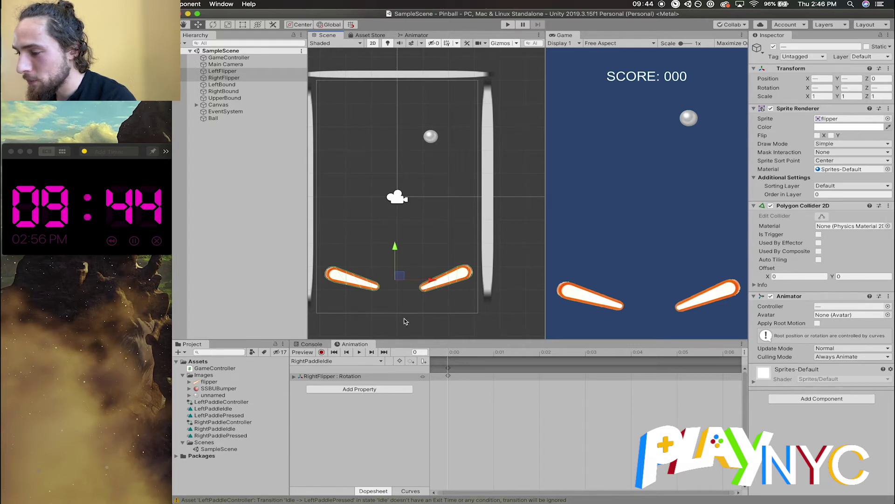
{"action": "left_click", "coordinate": [366, 293]}
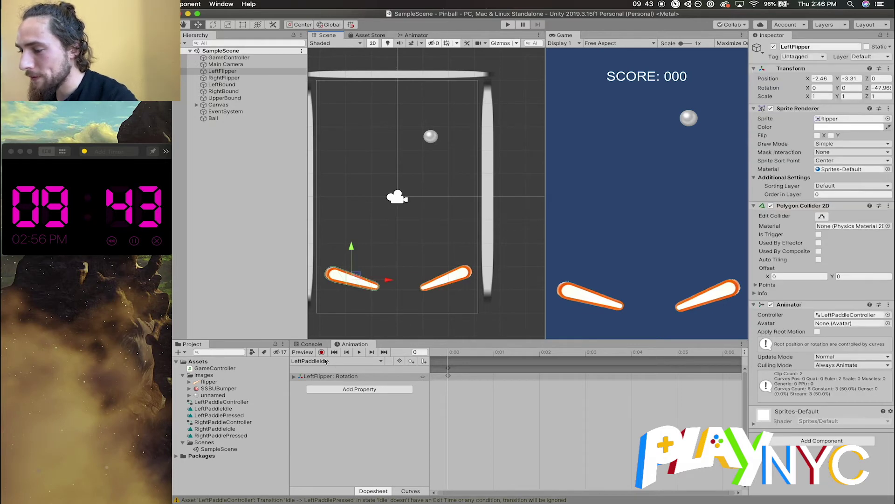
{"action": "left_click", "coordinate": [325, 361]}
{"action": "left_click", "coordinate": [327, 368]}
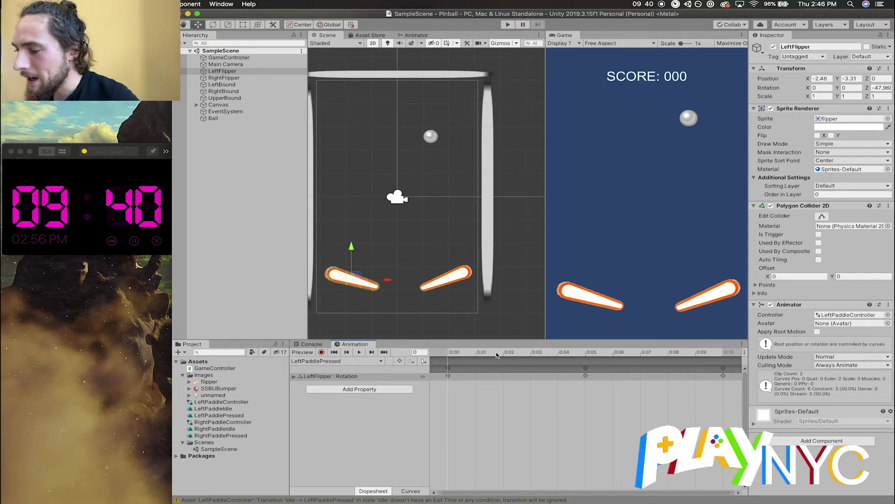
{"action": "left_click_drag", "start_coordinate": [726, 417], "coordinate": [430, 365]}
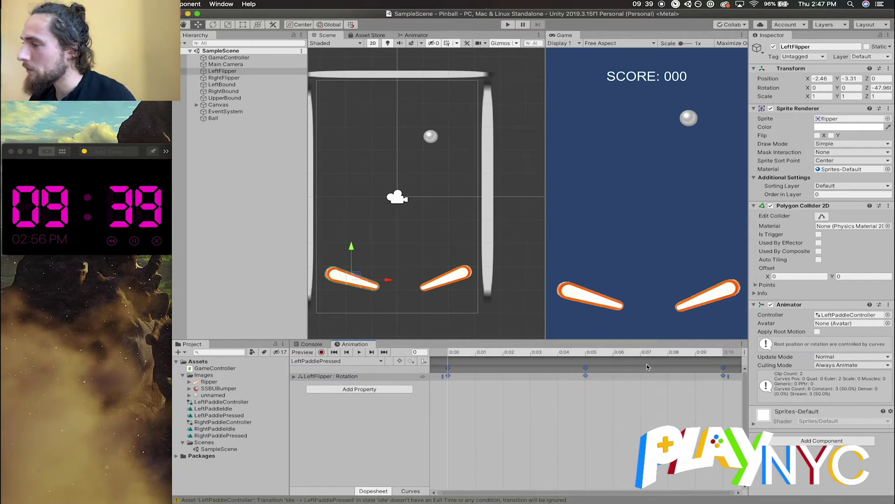
{"action": "left_click_drag", "start_coordinate": [728, 376], "coordinate": [575, 378]}
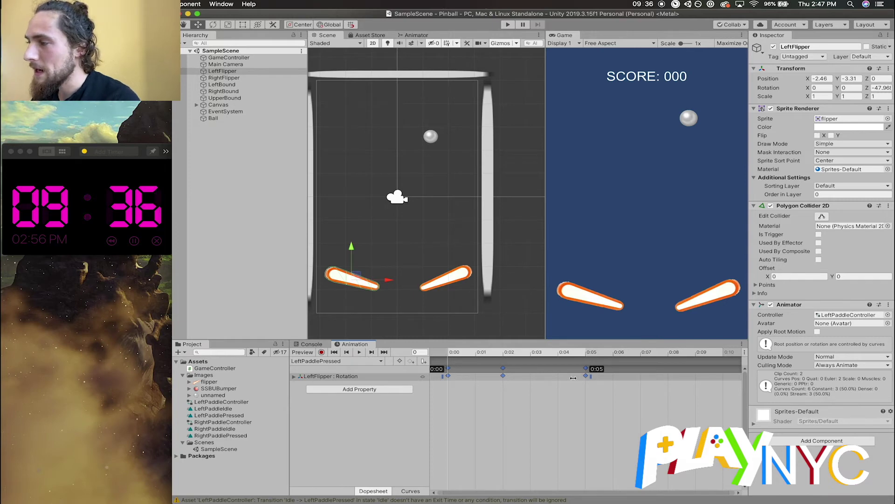
{"action": "left_click", "coordinate": [573, 378]}
{"action": "left_click_drag", "start_coordinate": [585, 368], "coordinate": [560, 370]}
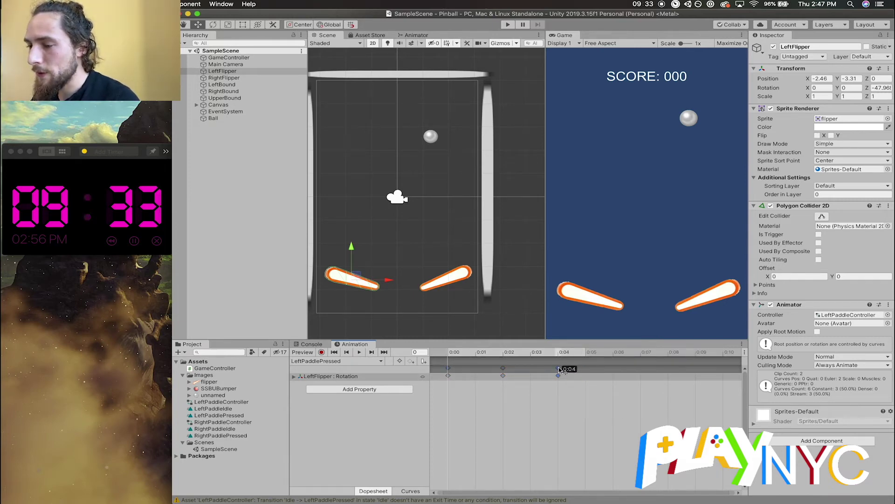
{"action": "left_click", "coordinate": [583, 413]}
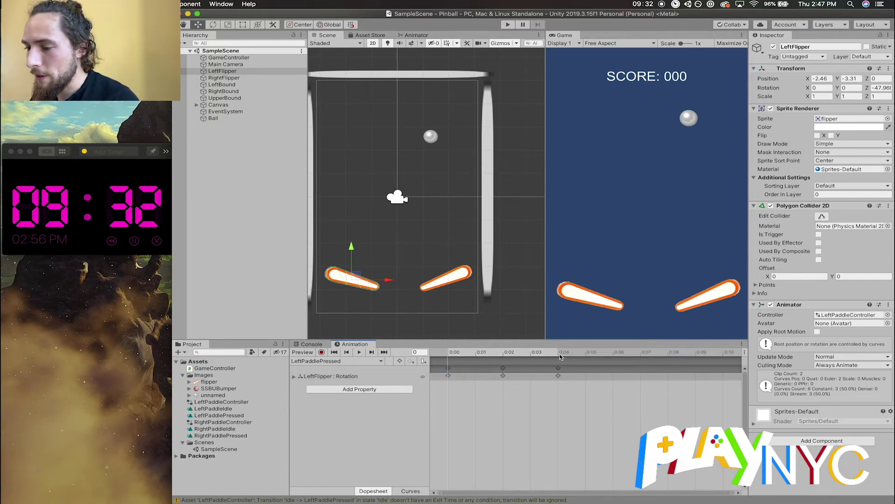
Set the left flipper's frame-2 Z rotation to 10 and stop recording
{"action": "left_click", "coordinate": [506, 354]}
{"action": "left_click", "coordinate": [886, 87]}
{"action": "type", "text": "10"}
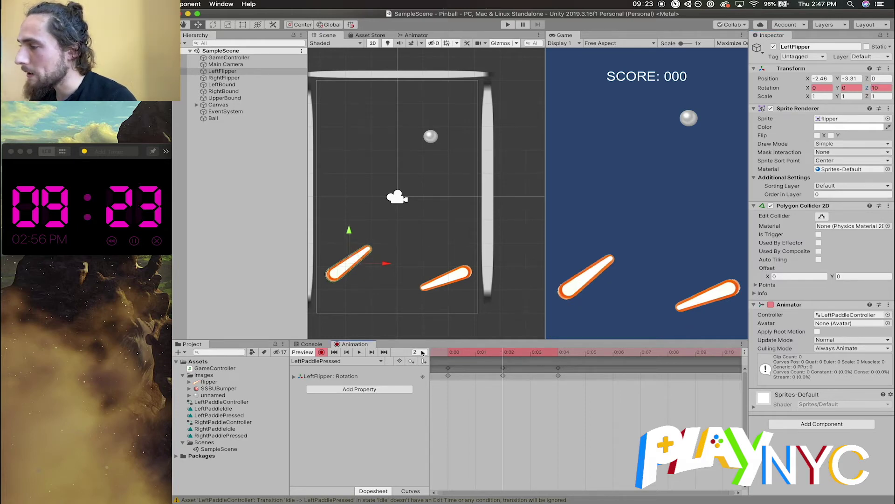
{"action": "left_click", "coordinate": [545, 353]}
{"action": "left_click", "coordinate": [321, 352]}
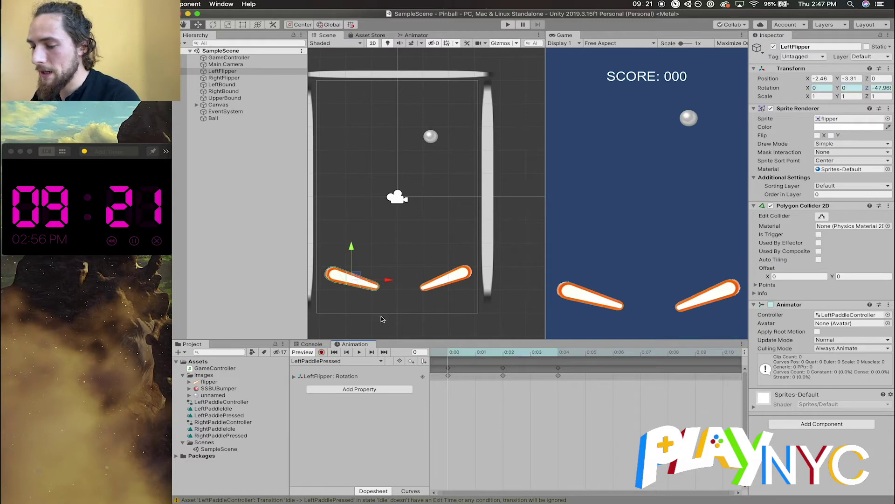
Compress the RightPaddlePressed rotation keyframes into 0:00 to 0:04
{"action": "left_click", "coordinate": [443, 282]}
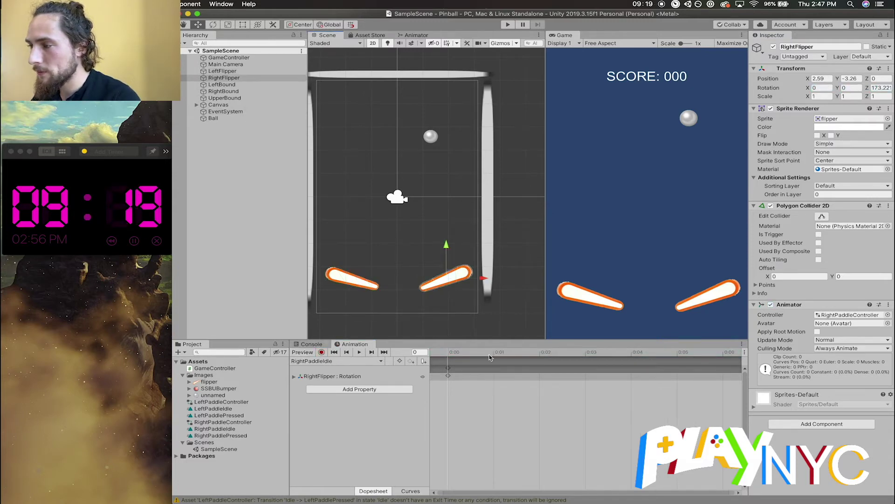
{"action": "left_click", "coordinate": [373, 362]}
{"action": "left_click", "coordinate": [359, 368]}
{"action": "left_click_drag", "start_coordinate": [726, 416], "coordinate": [431, 366]}
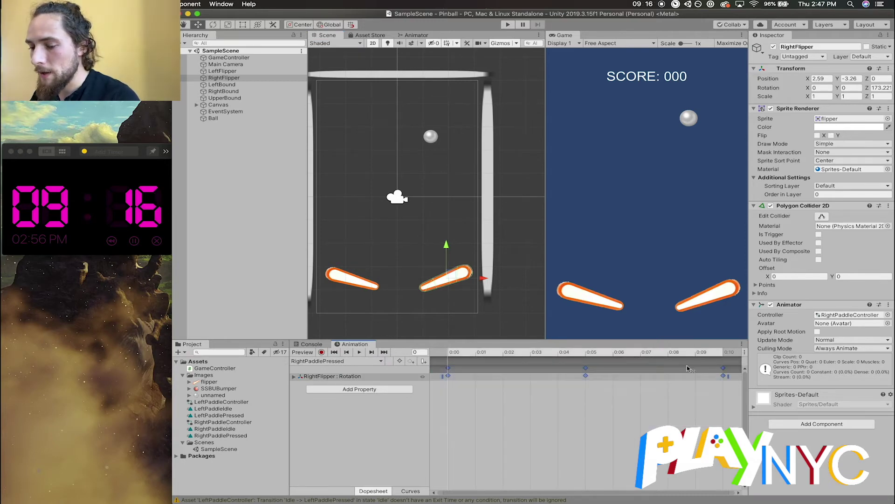
{"action": "left_click_drag", "start_coordinate": [725, 376], "coordinate": [558, 376]}
{"action": "left_click", "coordinate": [517, 362]}
Set the right flipper's frame-2 Z rotation to 125, then reselect the left flipper
{"action": "left_click", "coordinate": [504, 352]}
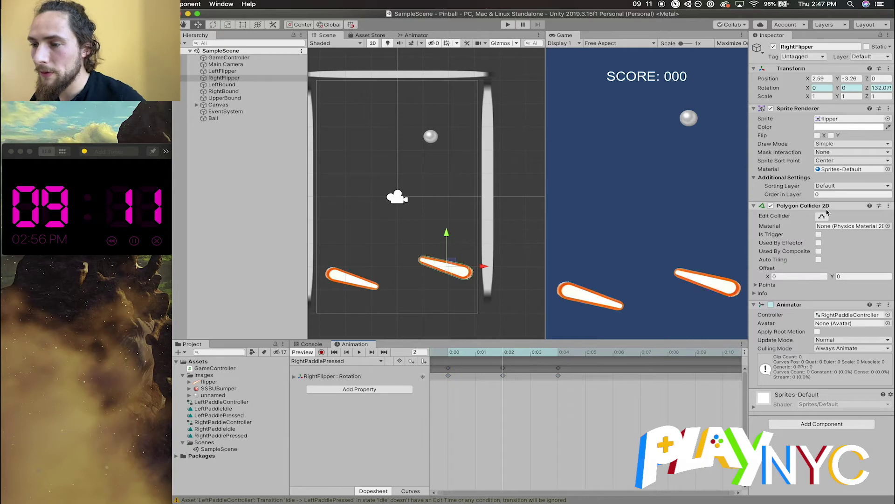
{"action": "left_click", "coordinate": [889, 88]}
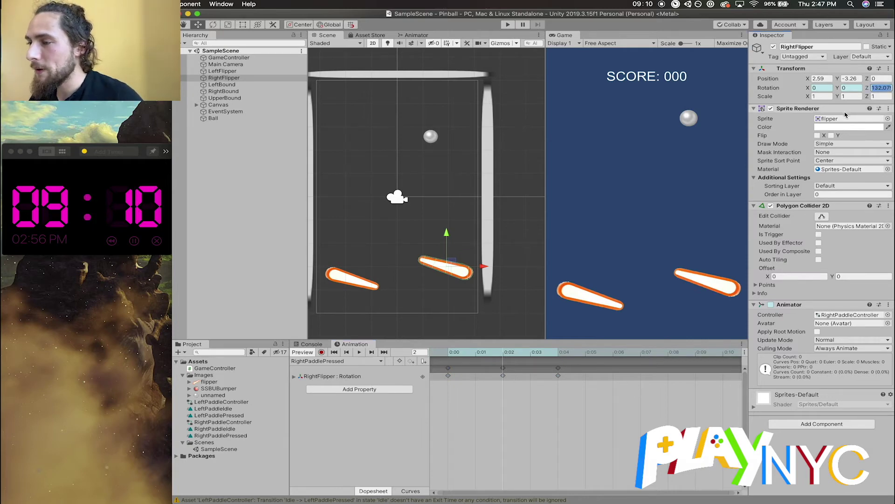
{"action": "type", "text": "140"}
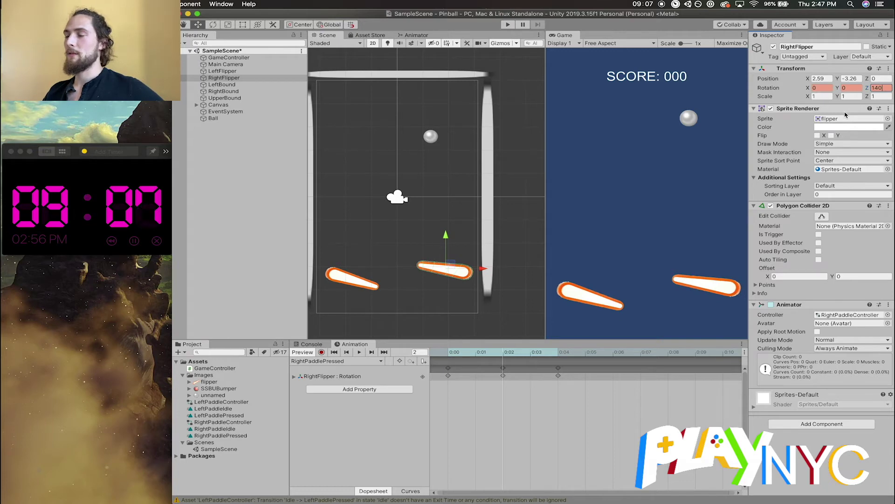
{"action": "key", "text": "Escape"}
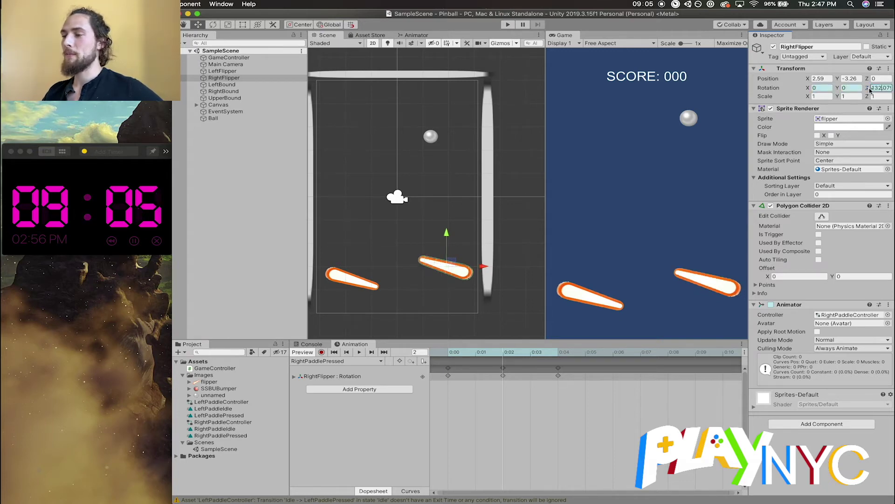
{"action": "left_click", "coordinate": [885, 88]}
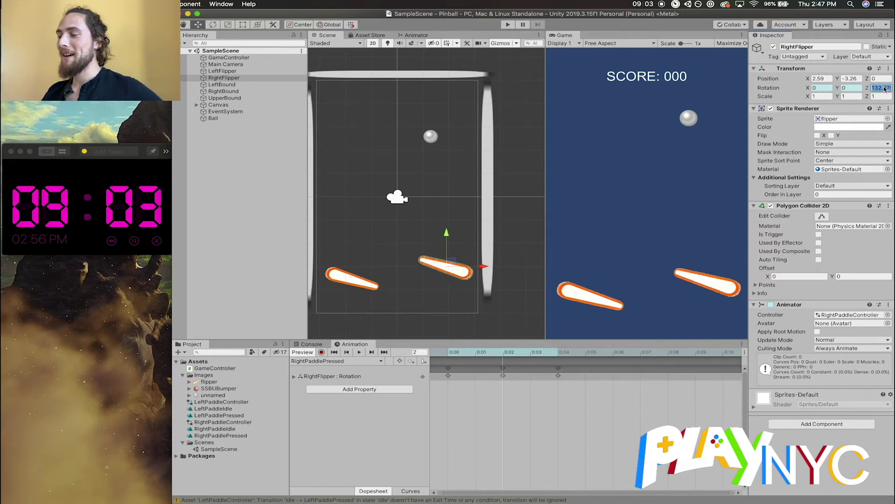
{"action": "type", "text": "125"}
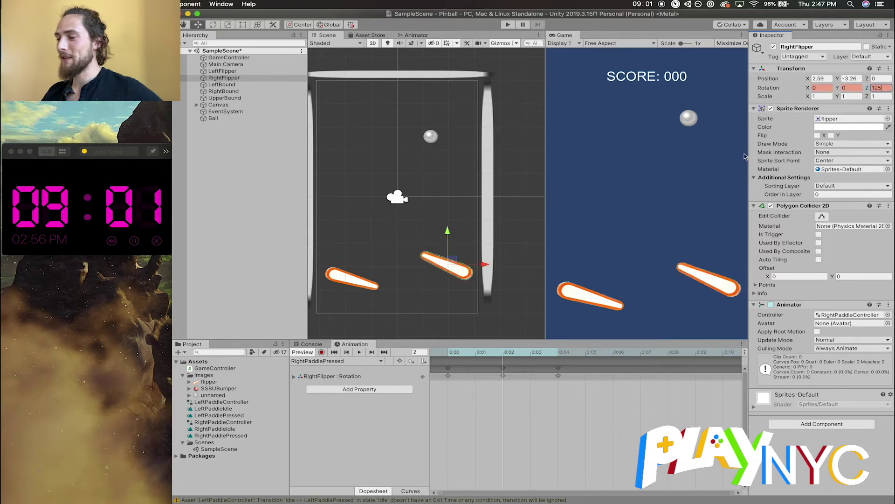
{"action": "left_click", "coordinate": [525, 261]}
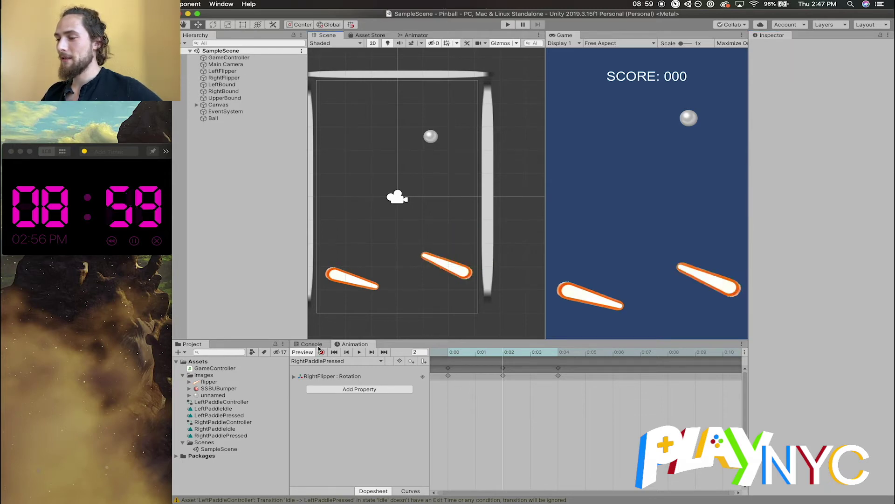
{"action": "left_click", "coordinate": [236, 117]}
{"action": "left_click", "coordinate": [224, 70]}
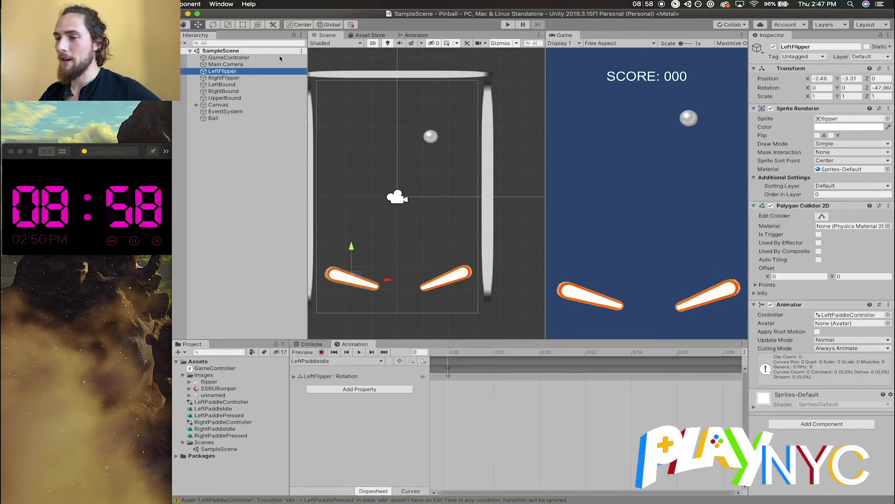
Play-test the flippers and show the LeftPaddleController state graph in the Animator
{"action": "left_click", "coordinate": [508, 25]}
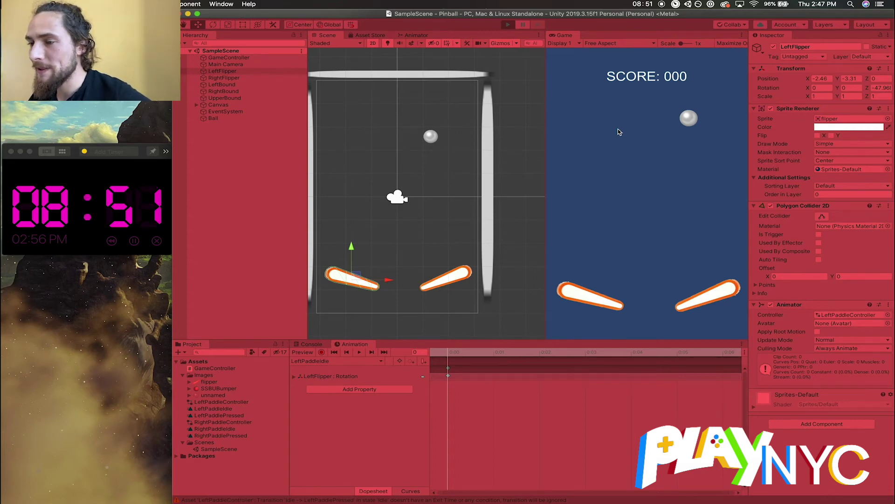
{"action": "key", "text": "super+p"}
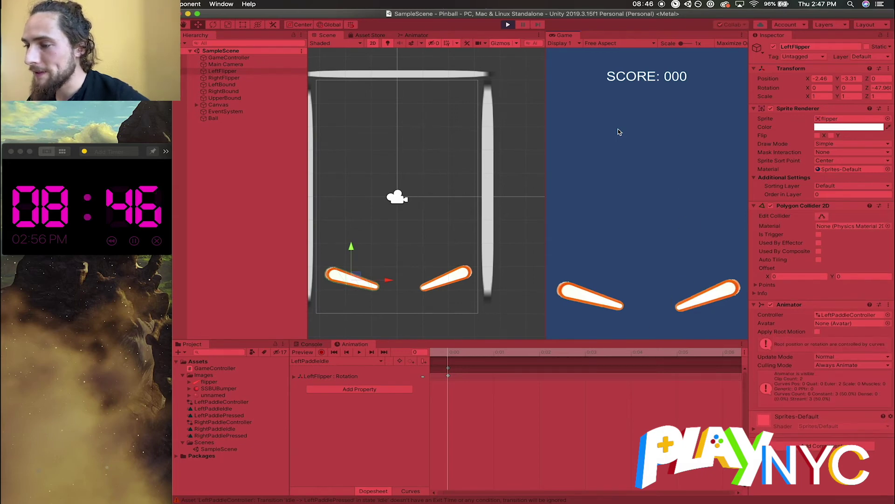
{"action": "left_click", "coordinate": [370, 35]}
{"action": "left_click", "coordinate": [415, 35]}
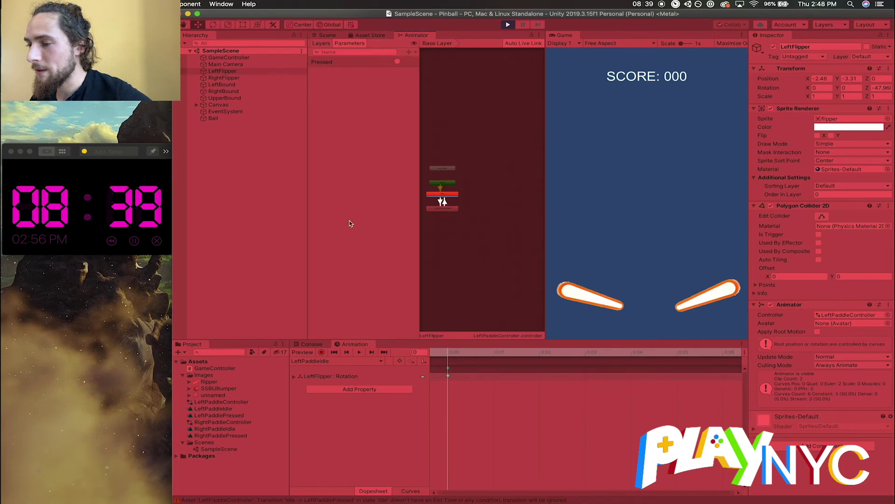
{"action": "scroll", "coordinate": [437, 218], "scroll_direction": "up", "scroll_amount": 1}
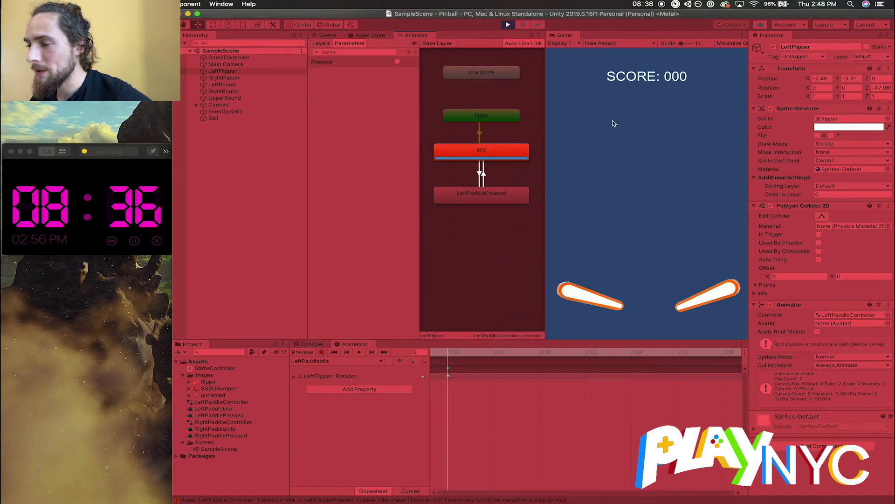
Select the right flipper to view its controller, fire it with the Right key, and stop the game
{"action": "left_click", "coordinate": [220, 77]}
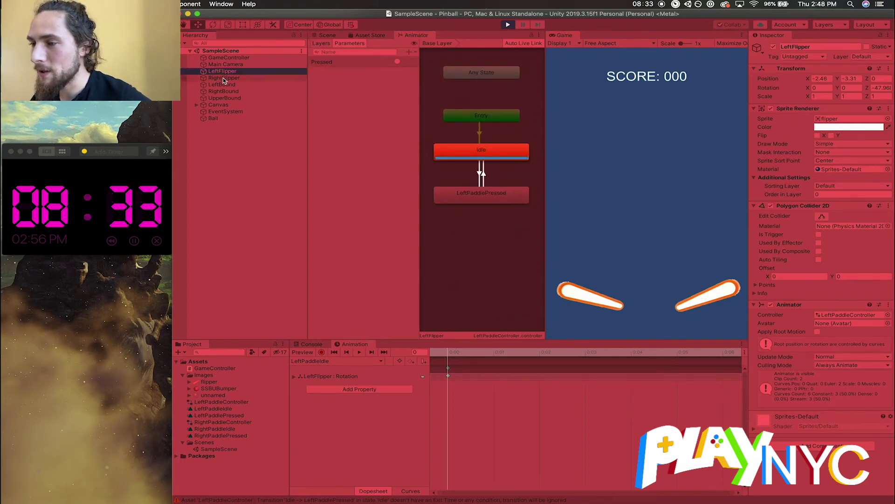
{"action": "left_click", "coordinate": [677, 207]}
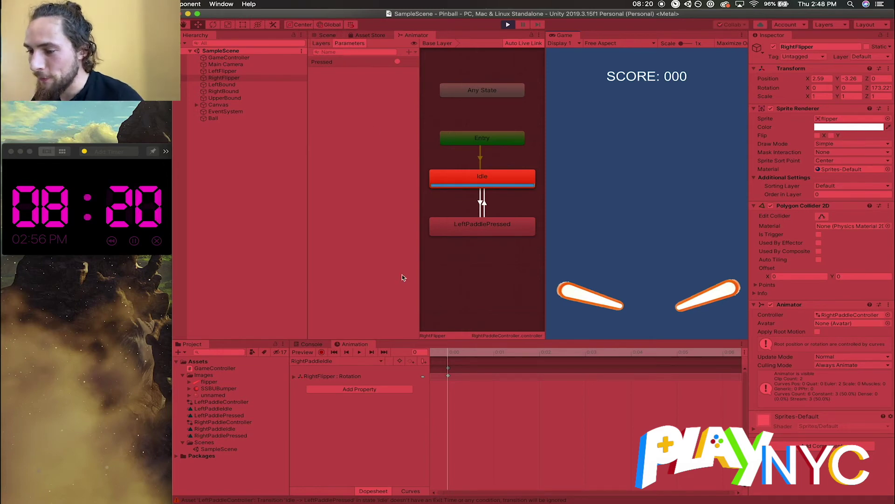
{"action": "key", "text": "Right"}
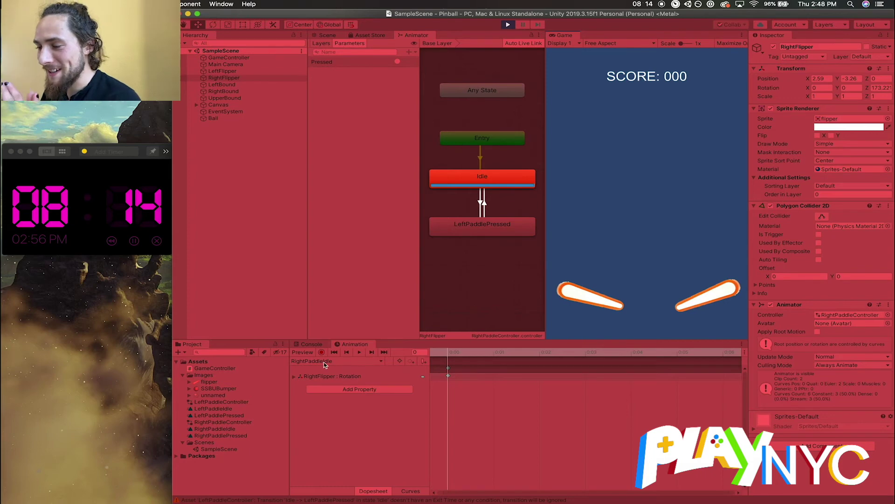
{"action": "left_click", "coordinate": [343, 362]}
{"action": "left_click", "coordinate": [615, 191]}
{"action": "key", "text": "super+p"}
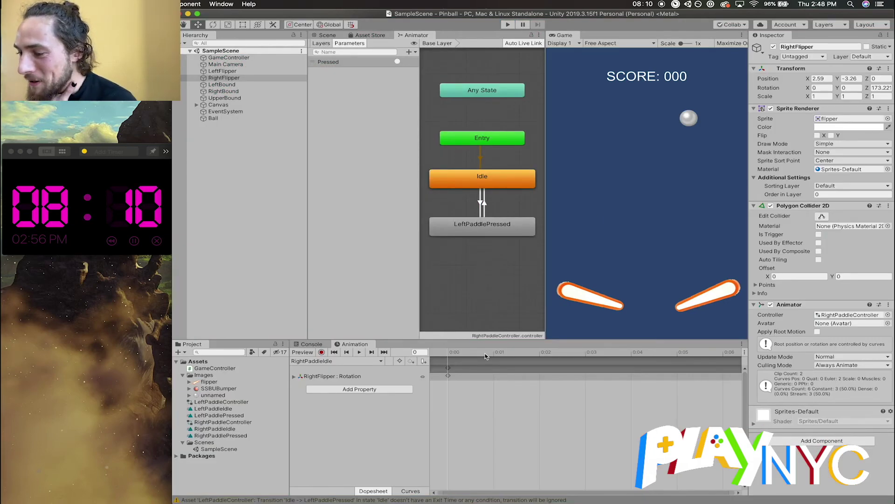
Stretch the three RightPaddlePressed rotation keyframes so the last one sits near 0:20
{"action": "left_click", "coordinate": [338, 362]}
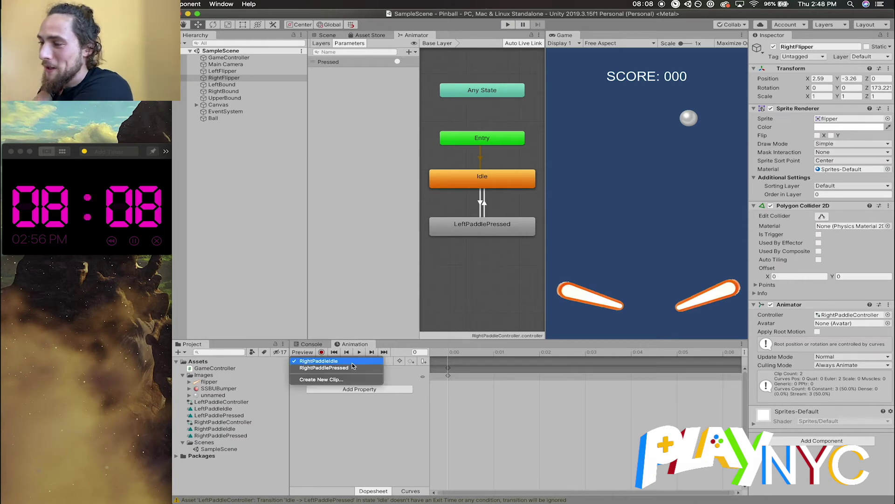
{"action": "left_click", "coordinate": [350, 368]}
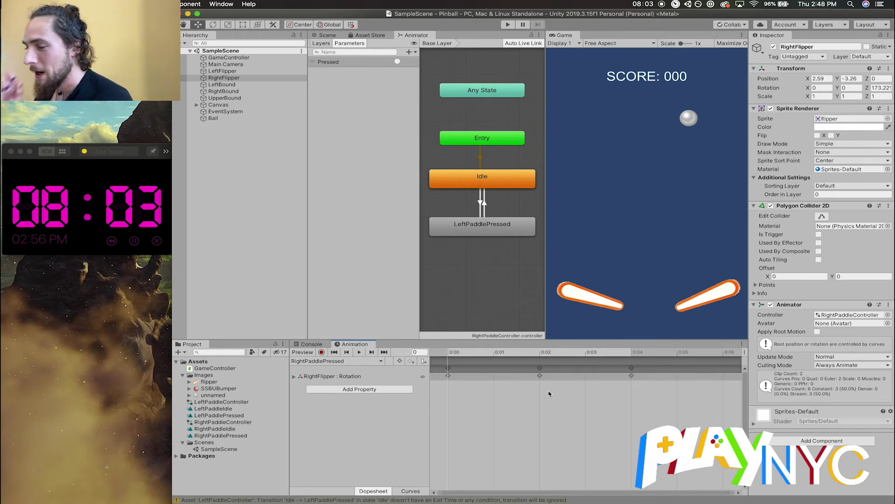
{"action": "left_click", "coordinate": [459, 352]}
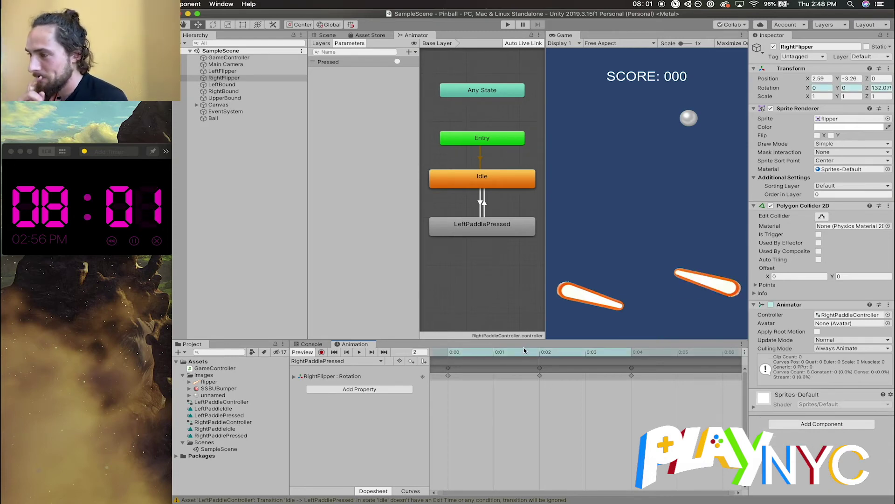
{"action": "left_click", "coordinate": [543, 350]}
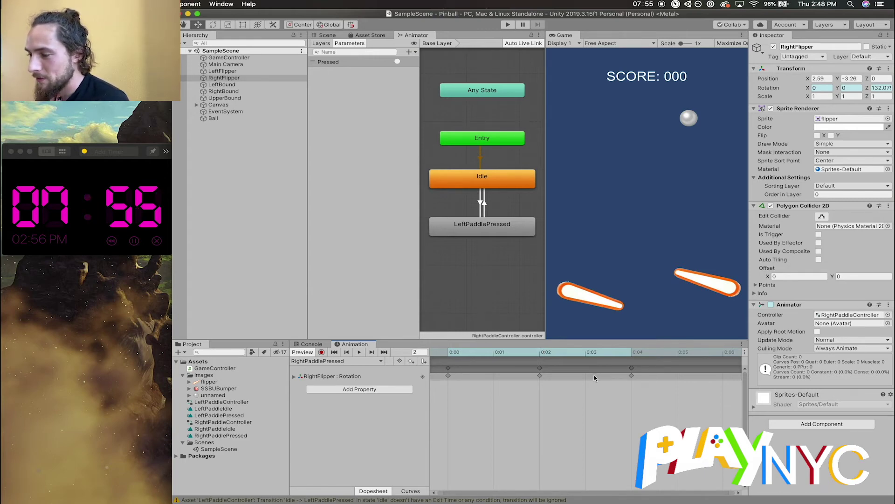
{"action": "scroll", "coordinate": [602, 377], "scroll_direction": "down", "scroll_amount": 3}
{"action": "left_click_drag", "start_coordinate": [586, 434], "coordinate": [432, 366]}
{"action": "scroll", "coordinate": [566, 383], "scroll_direction": "down", "scroll_amount": 1}
{"action": "left_click_drag", "start_coordinate": [533, 376], "coordinate": [700, 379]}
{"action": "scroll", "coordinate": [659, 382], "scroll_direction": "down", "scroll_amount": 1}
{"action": "scroll", "coordinate": [697, 380], "scroll_direction": "down", "scroll_amount": 1}
{"action": "left_click_drag", "start_coordinate": [614, 376], "coordinate": [665, 380]}
{"action": "left_click", "coordinate": [649, 410]}
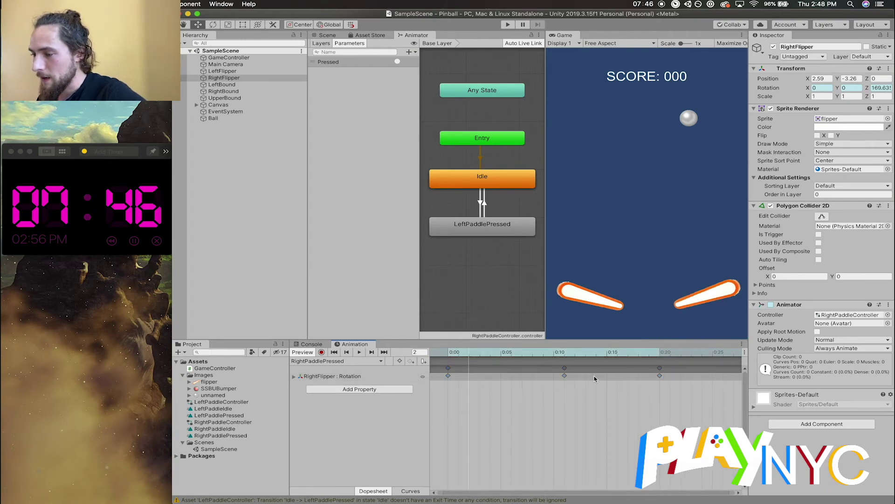
Move the middle RightPaddlePressed rotation keyframes onto 0:10
{"action": "left_click", "coordinate": [359, 352]}
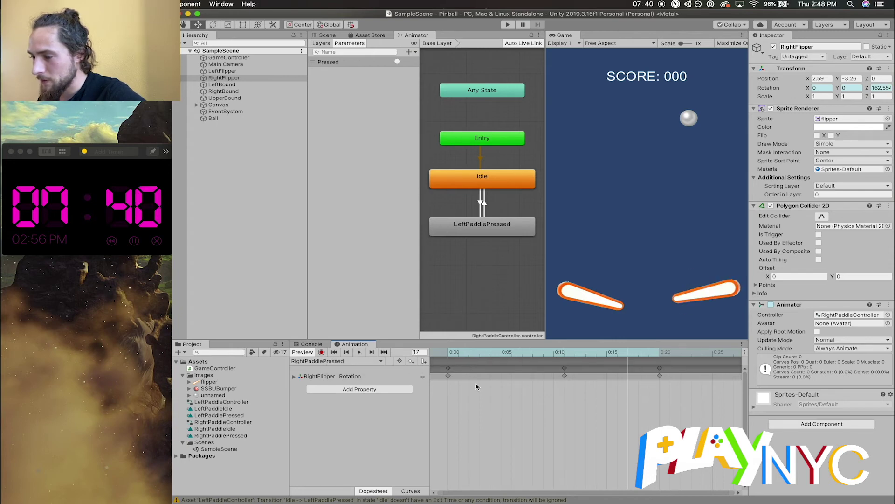
{"action": "left_click", "coordinate": [564, 352]}
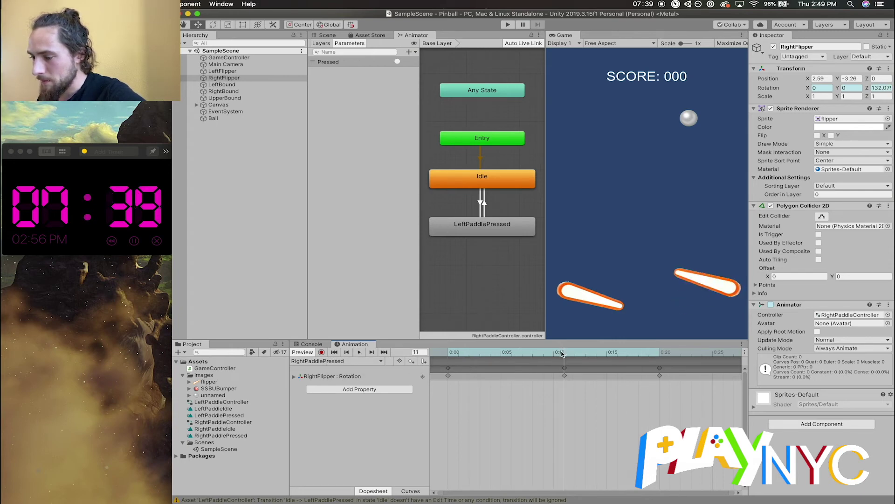
{"action": "left_click_drag", "start_coordinate": [561, 353], "coordinate": [558, 353]}
{"action": "left_click", "coordinate": [564, 376]}
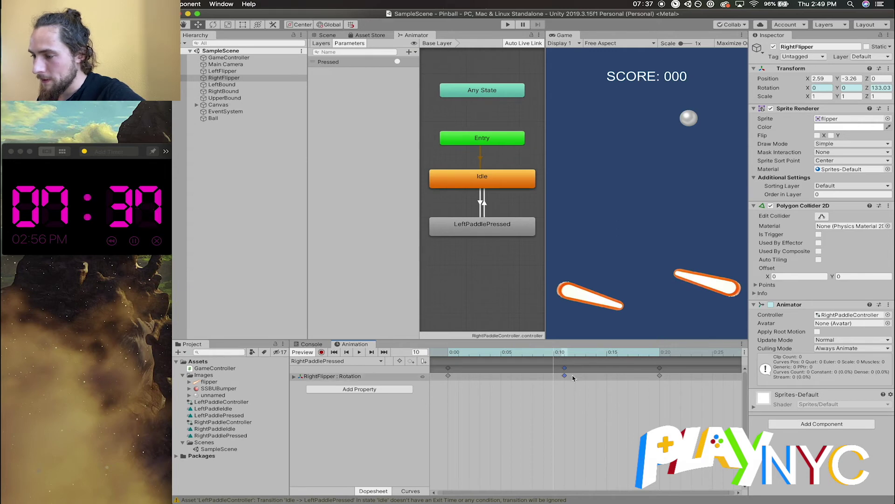
{"action": "left_click_drag", "start_coordinate": [565, 371], "coordinate": [716, 371]}
{"action": "left_click", "coordinate": [587, 407]}
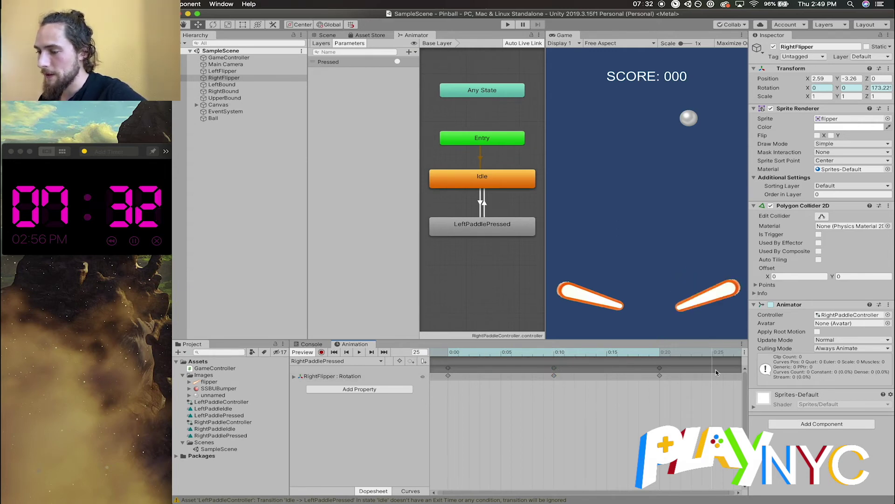
Stretch the keyframes so the clip ends at 0:30, then enter Play mode
{"action": "left_click", "coordinate": [359, 352]}
{"action": "left_click", "coordinate": [359, 352]}
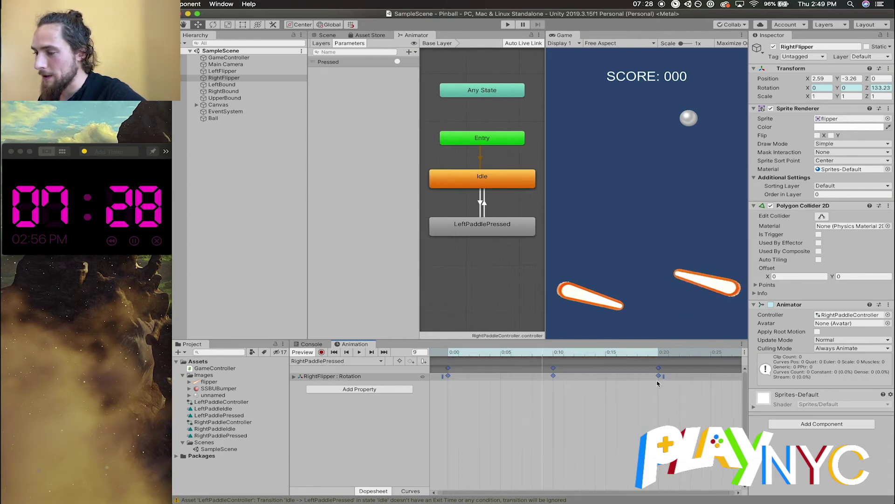
{"action": "scroll", "coordinate": [640, 379], "scroll_direction": "down", "scroll_amount": 2}
{"action": "left_click_drag", "start_coordinate": [633, 375], "coordinate": [721, 376]}
{"action": "left_click", "coordinate": [642, 426]}
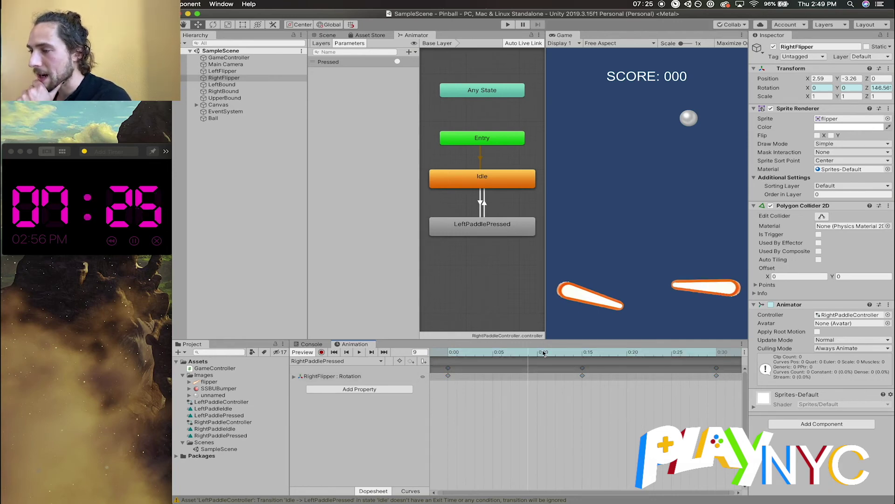
{"action": "key", "text": "super+p"}
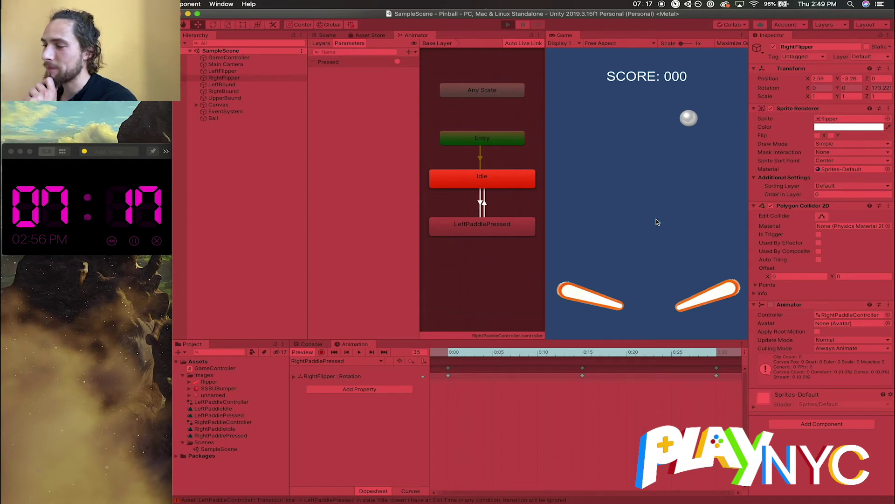
Flick the right flipper in a test run, frame it in the Scene view, and stop the game
{"action": "key", "text": "super+p"}
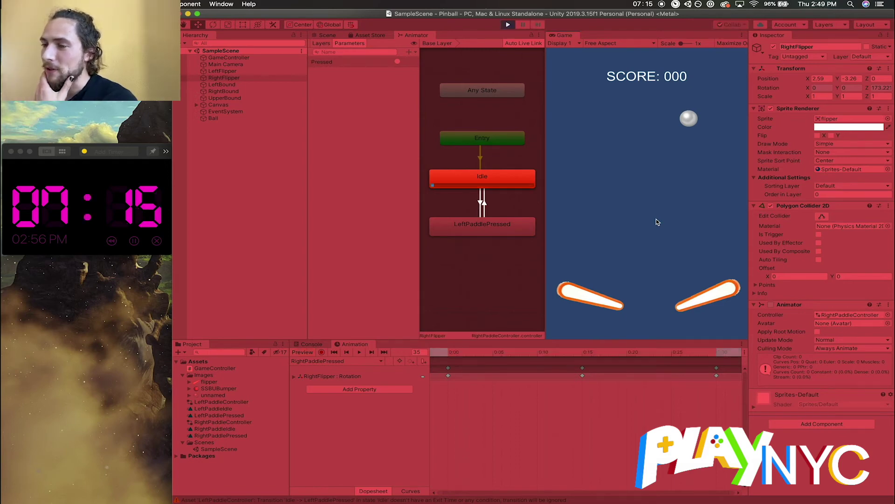
{"action": "key", "text": "Right"}
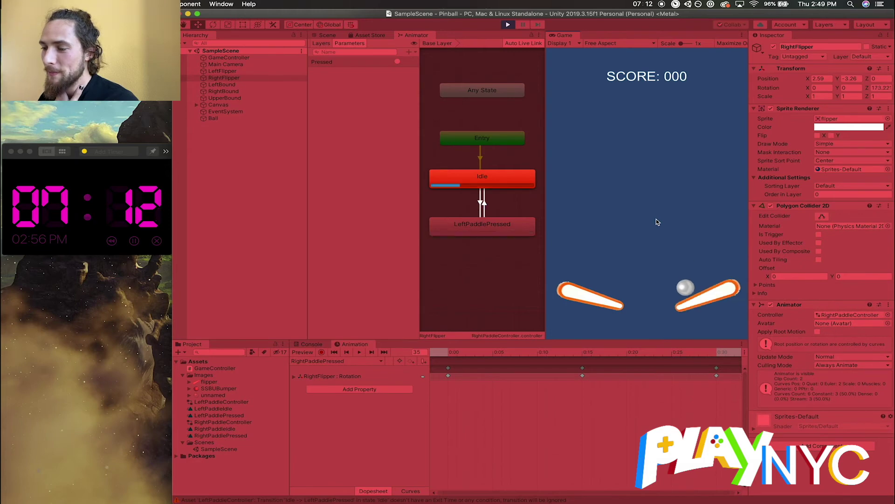
{"action": "left_click", "coordinate": [321, 43]}
{"action": "left_click", "coordinate": [327, 35]}
{"action": "key", "text": "f"}
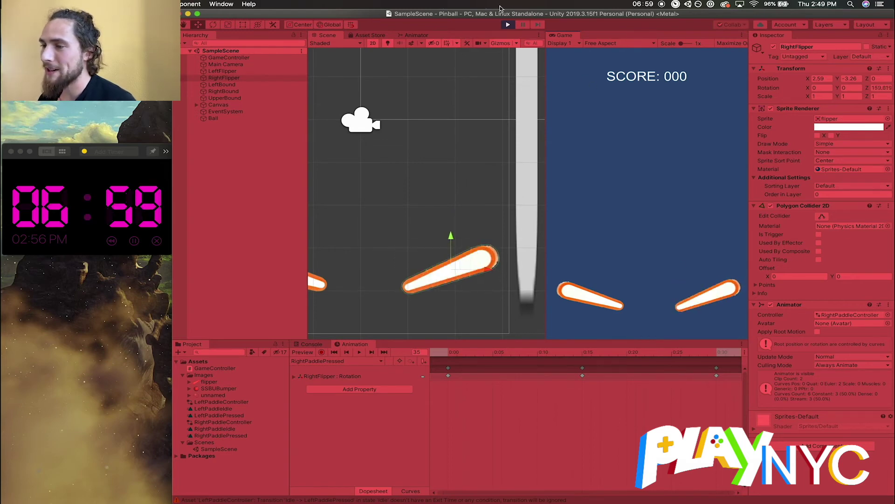
{"action": "left_click", "coordinate": [507, 24]}
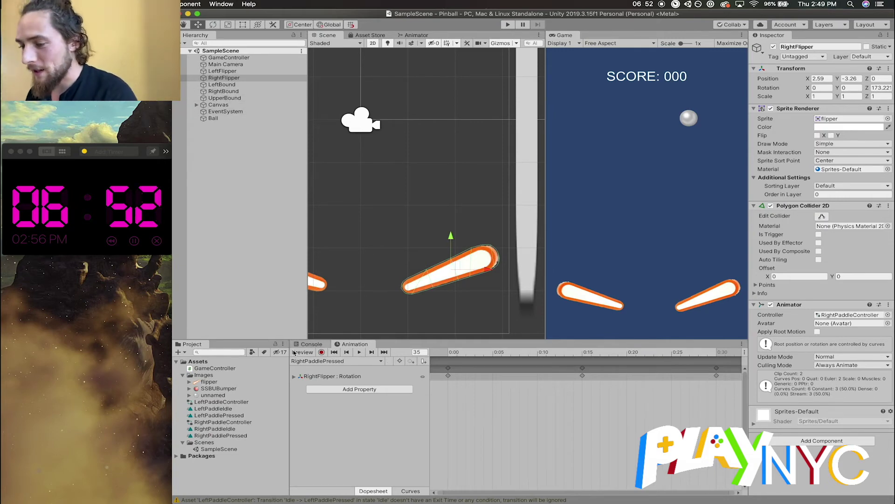
Compress the RightPaddlePressed keyframes so the clip ends at 0:10
{"action": "left_click", "coordinate": [329, 361]}
{"action": "left_click", "coordinate": [352, 361]}
{"action": "left_click", "coordinate": [316, 280]}
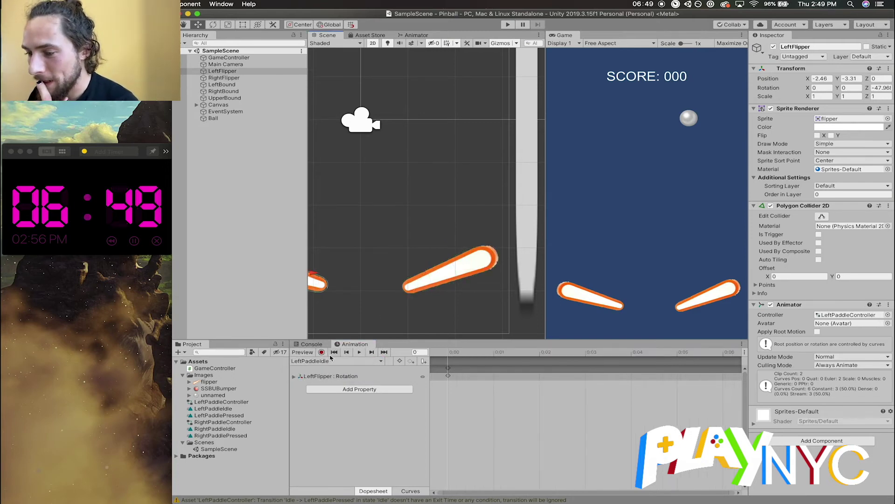
{"action": "left_click", "coordinate": [362, 362]}
{"action": "left_click", "coordinate": [350, 363]}
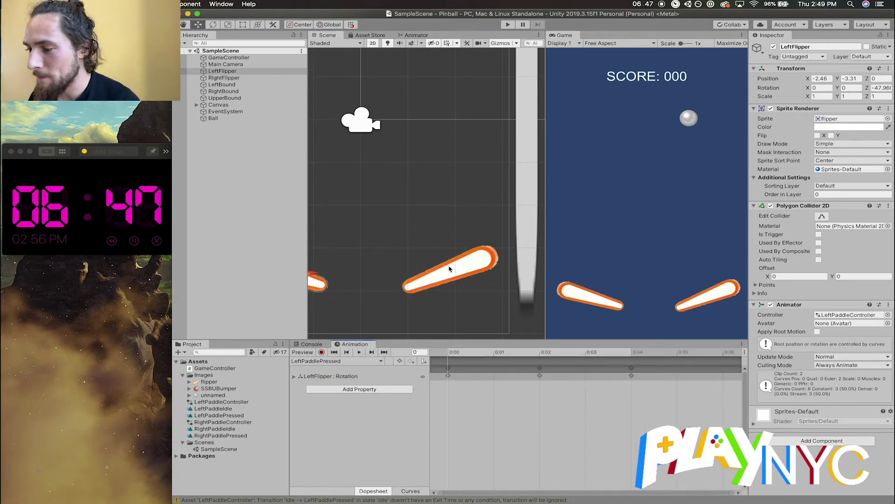
{"action": "left_click", "coordinate": [450, 269]}
{"action": "left_click", "coordinate": [340, 363]}
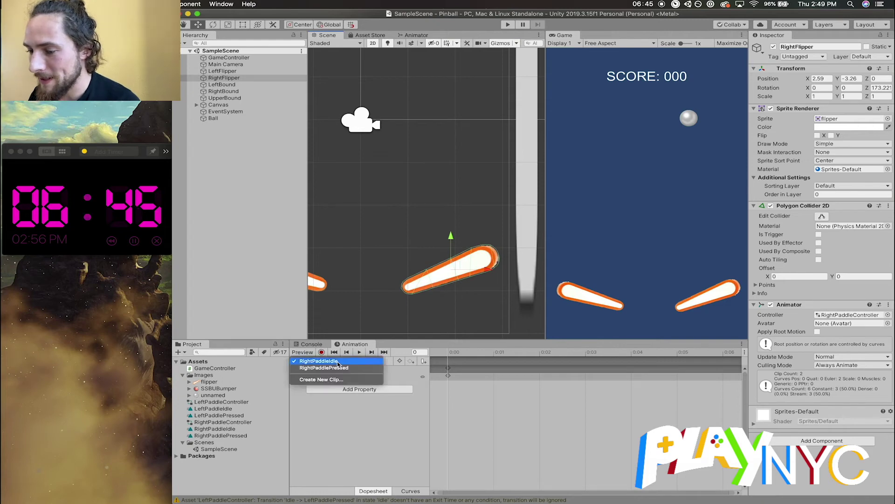
{"action": "left_click", "coordinate": [335, 368]}
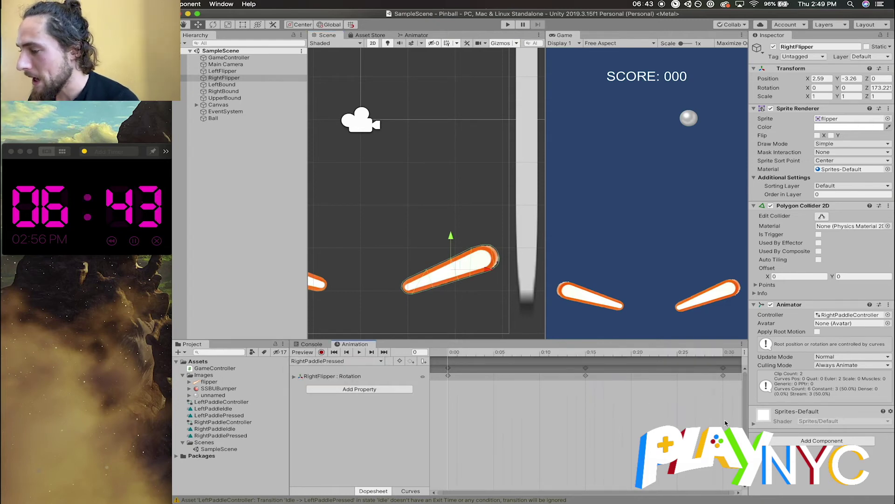
{"action": "left_click_drag", "start_coordinate": [721, 375], "coordinate": [539, 375]}
{"action": "left_click", "coordinate": [469, 381]}
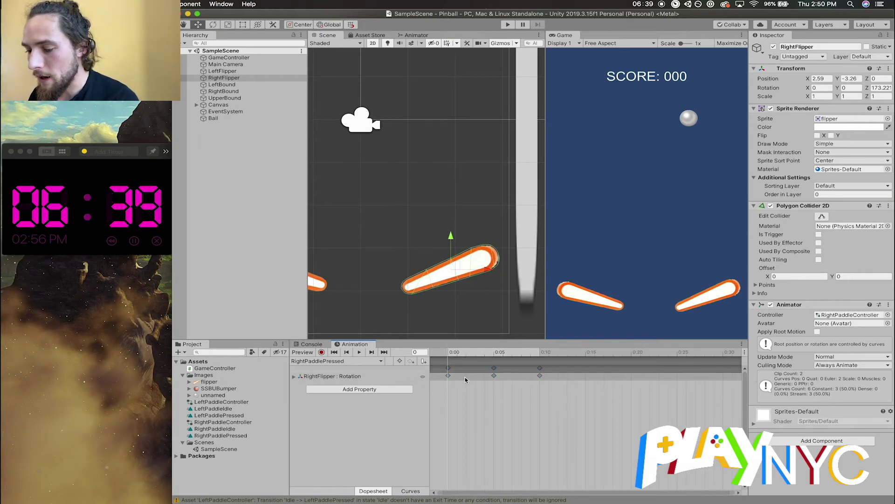
Scale the LeftPaddlePressed keyframes to 0:00, 0:05 and 0:10
{"action": "left_click", "coordinate": [336, 361]}
{"action": "left_click", "coordinate": [328, 312]}
{"action": "left_click", "coordinate": [316, 298]}
{"action": "left_click", "coordinate": [337, 362]}
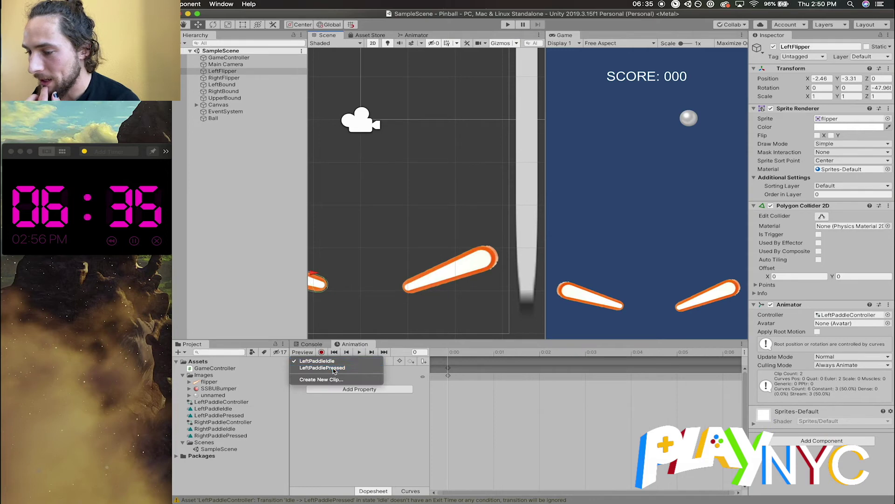
{"action": "left_click", "coordinate": [334, 368]}
{"action": "scroll", "coordinate": [545, 393], "scroll_direction": "down", "scroll_amount": 5}
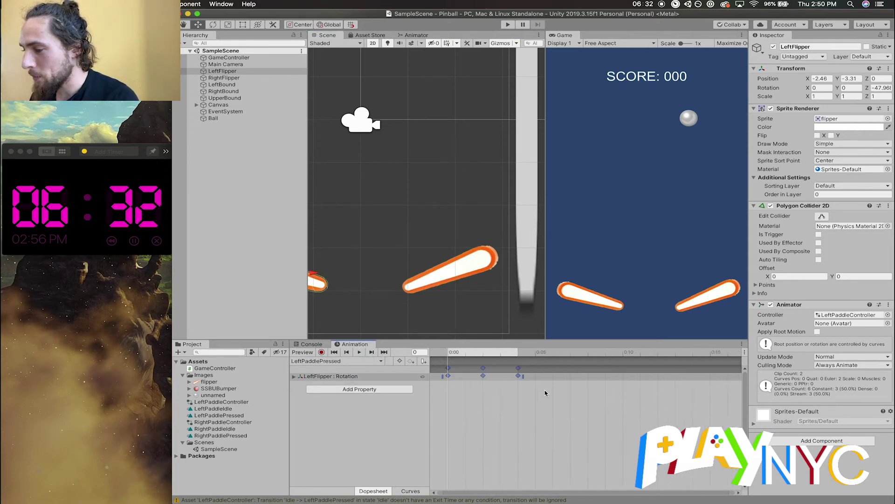
{"action": "left_click_drag", "start_coordinate": [524, 377], "coordinate": [616, 377]}
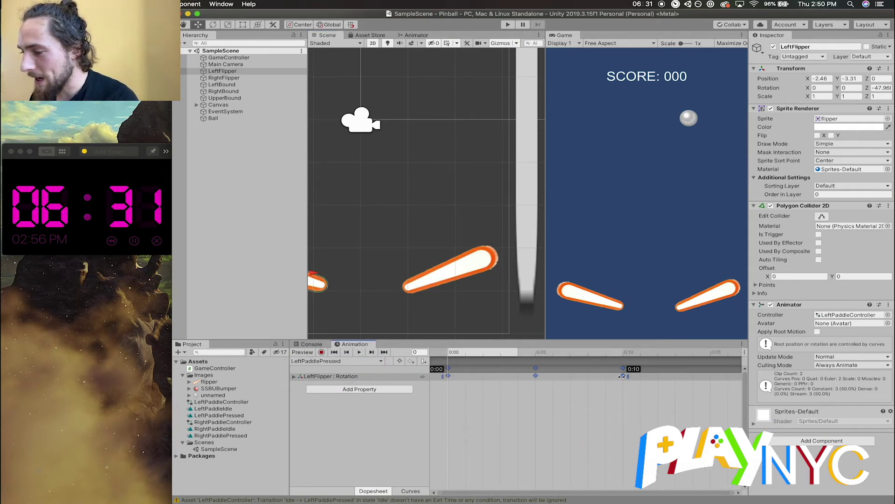
{"action": "left_click", "coordinate": [586, 424]}
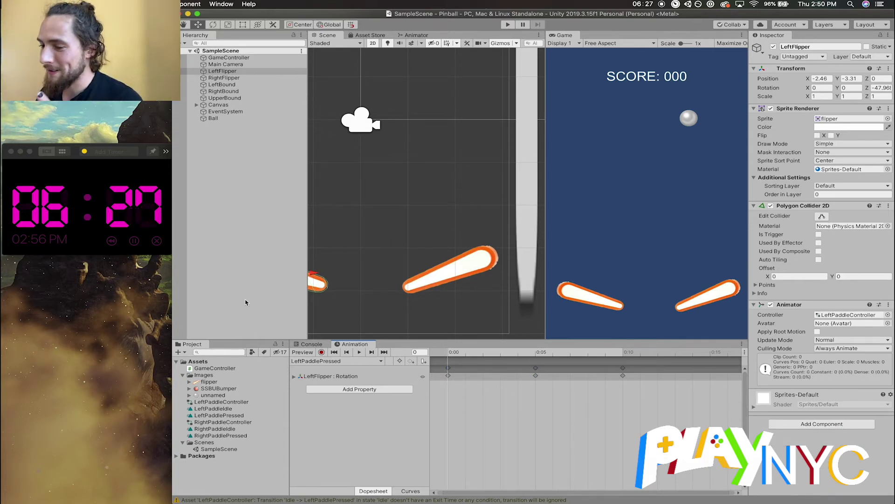
{"action": "scroll", "coordinate": [392, 231], "scroll_direction": "left", "scroll_amount": 5}
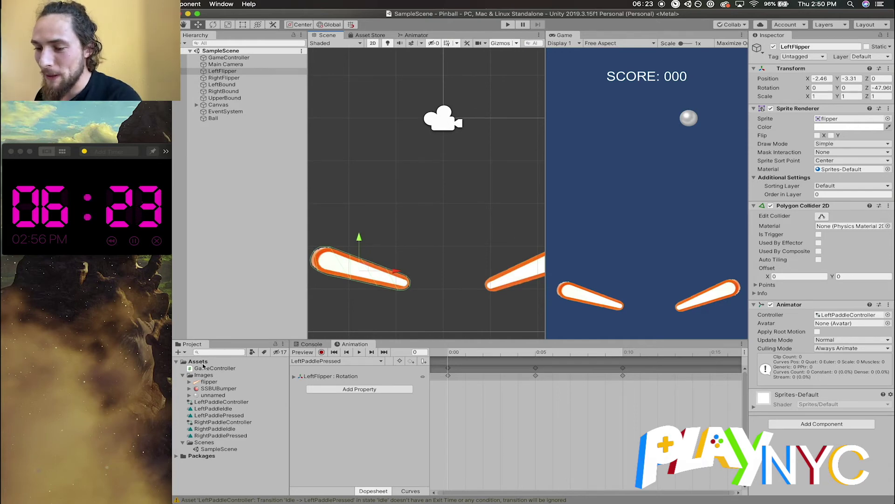
Create a Physics Material 2D asset named FlipperMaterial and clear its Bounciness field
{"action": "left_click", "coordinate": [178, 352]}
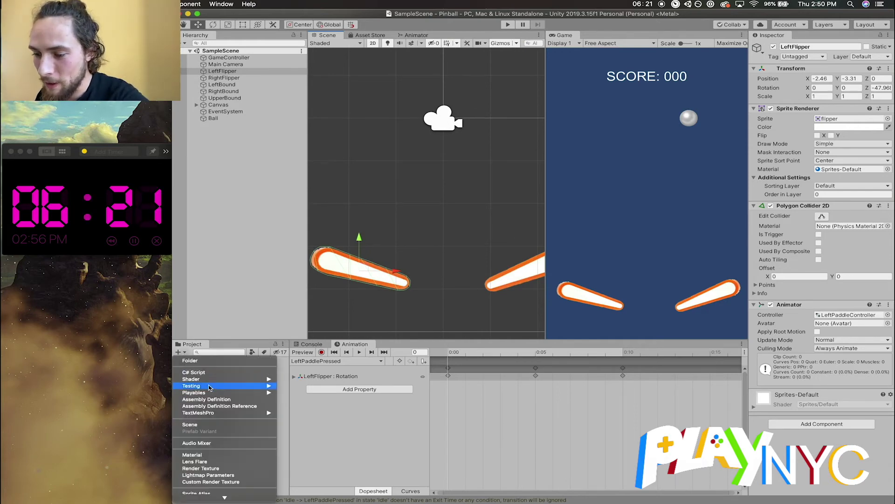
{"action": "scroll", "coordinate": [220, 406], "scroll_direction": "down", "scroll_amount": 5}
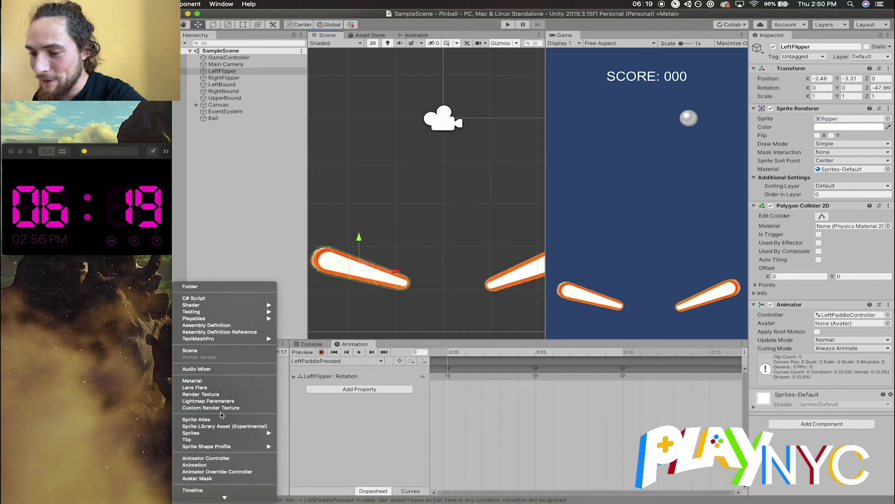
{"action": "scroll", "coordinate": [222, 401], "scroll_direction": "down", "scroll_amount": 1}
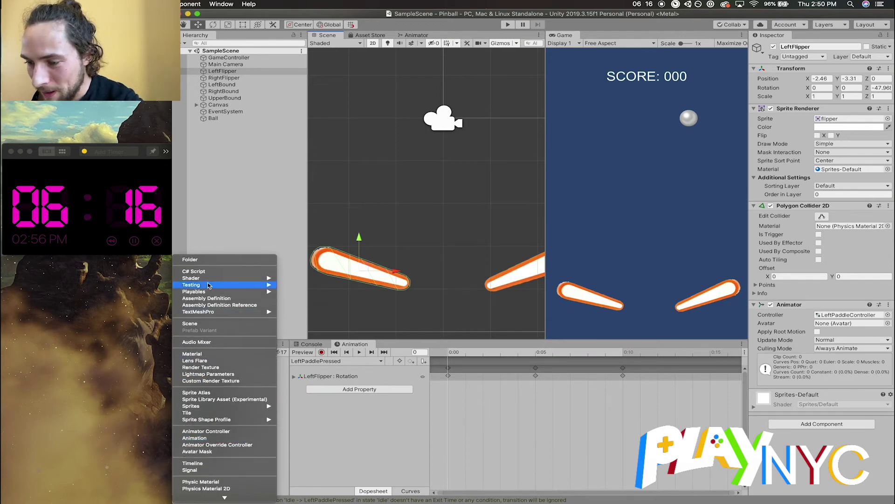
{"action": "scroll", "coordinate": [222, 412], "scroll_direction": "down", "scroll_amount": 3}
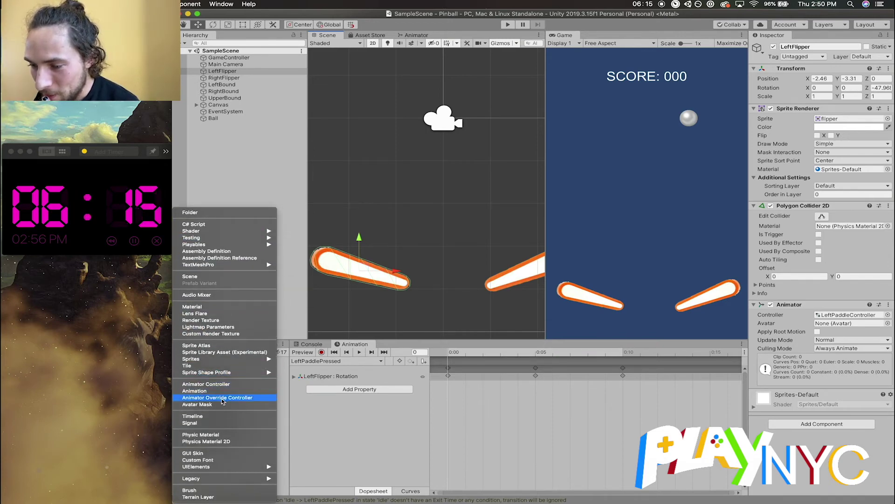
{"action": "left_click", "coordinate": [209, 441]}
{"action": "key", "text": "Return"}
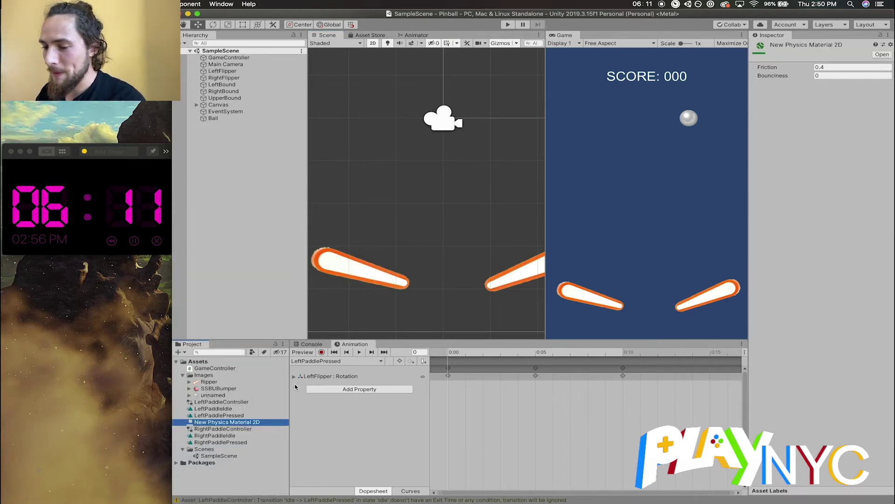
{"action": "key", "text": "Return"}
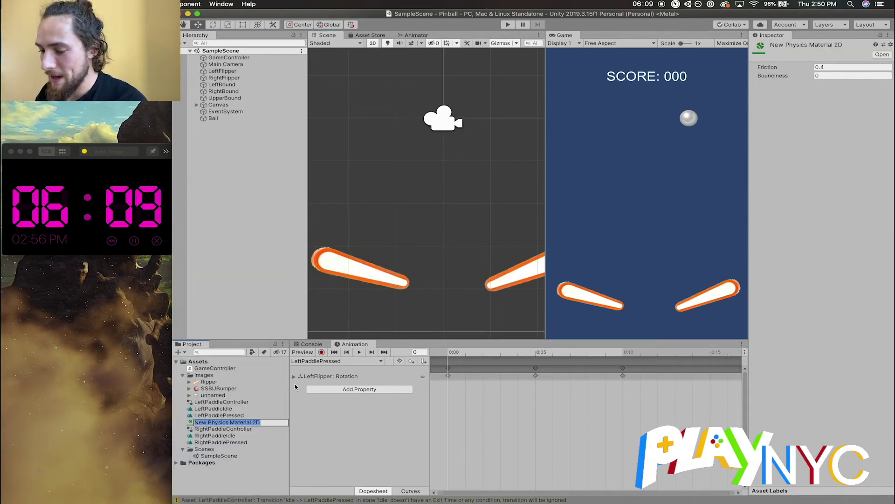
{"action": "type", "text": "FlipperMater"}
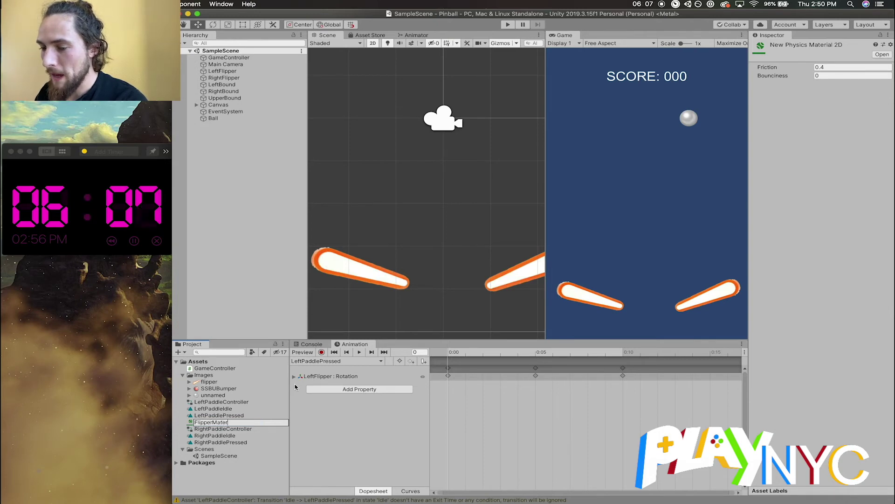
{"action": "key", "text": "Return"}
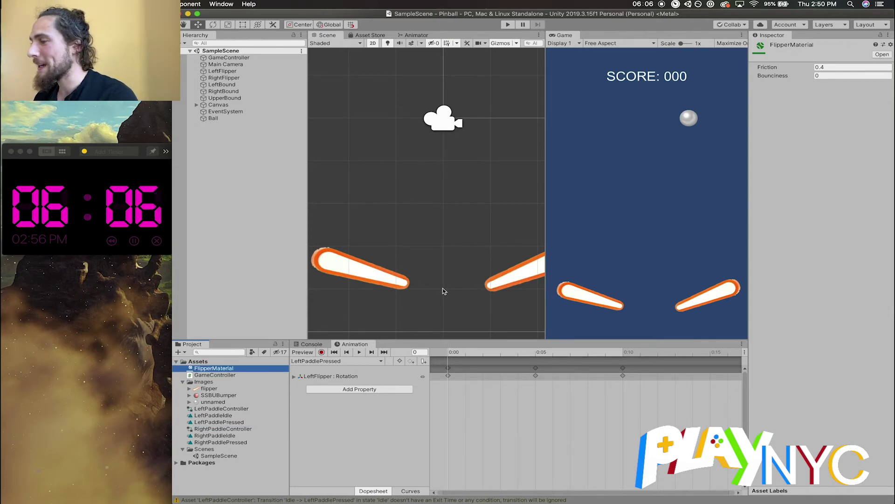
{"action": "left_click", "coordinate": [836, 76]}
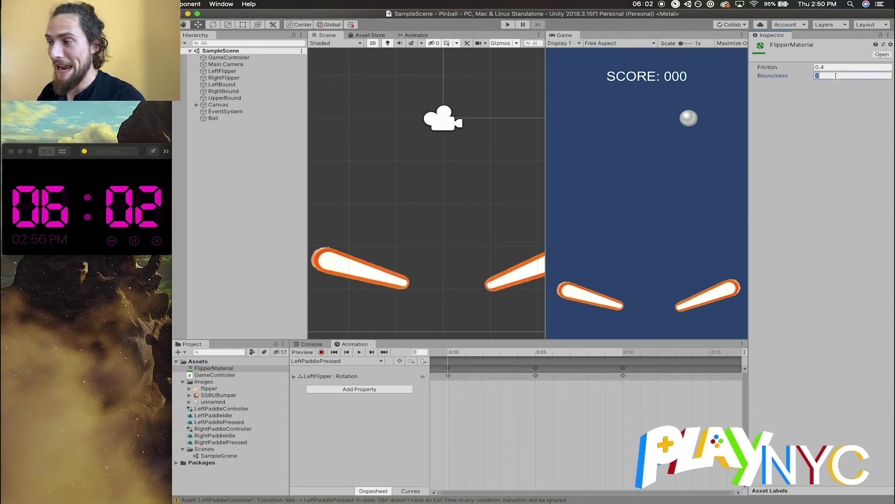
{"action": "key", "text": "BackSpace"}
{"action": "left_click", "coordinate": [335, 142]}
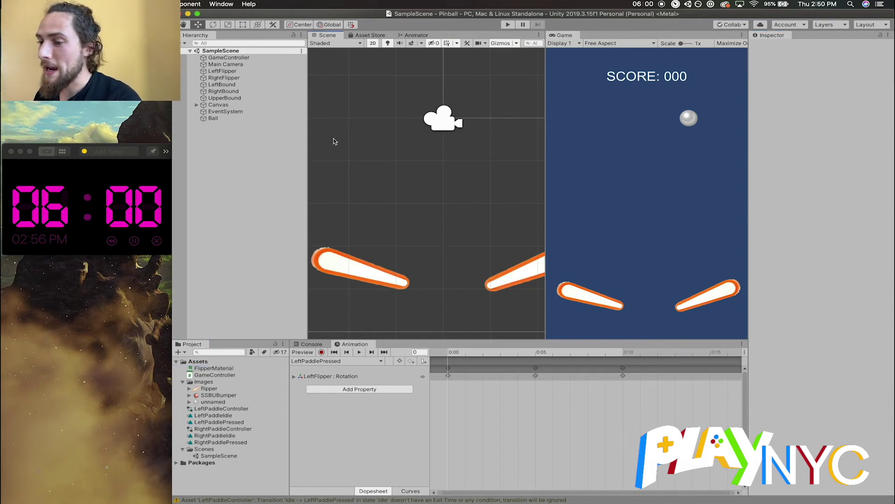
Set FlipperMaterial's Bounciness to 1.5
{"action": "left_click", "coordinate": [365, 266]}
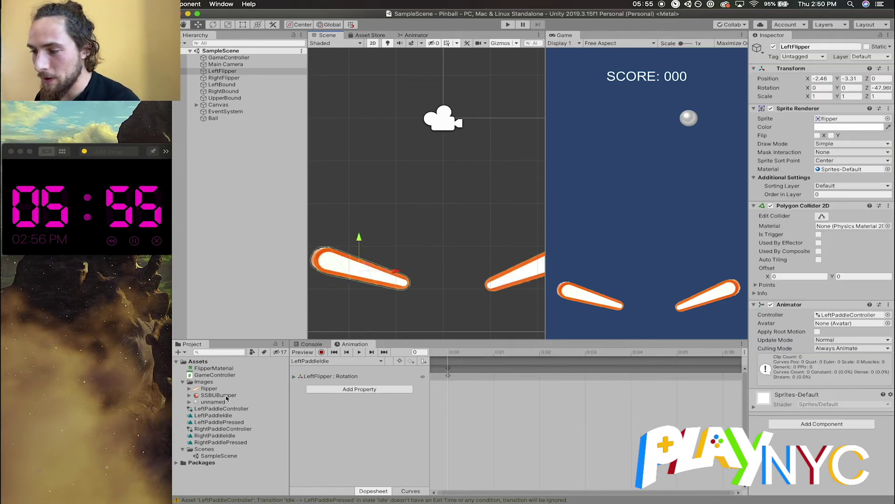
{"action": "left_click", "coordinate": [208, 389]}
{"action": "left_click", "coordinate": [214, 368]}
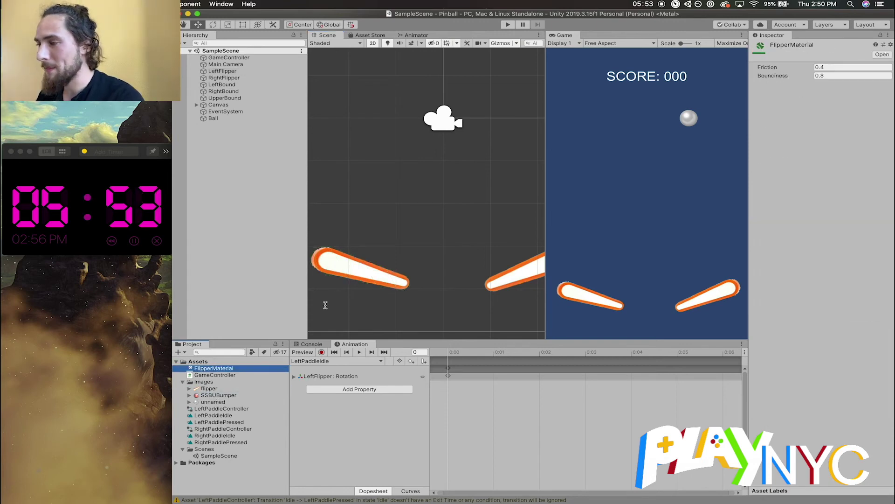
{"action": "left_click", "coordinate": [829, 75]}
{"action": "type", "text": "1"}
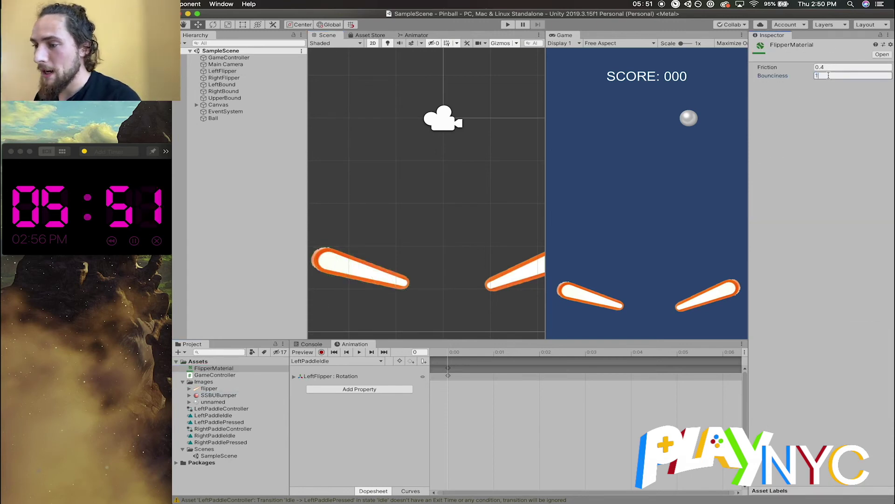
{"action": "type", "text": ".5"}
Assign FlipperMaterial to both flippers' Polygon Collider 2D and start Play mode
{"action": "left_click", "coordinate": [335, 267]}
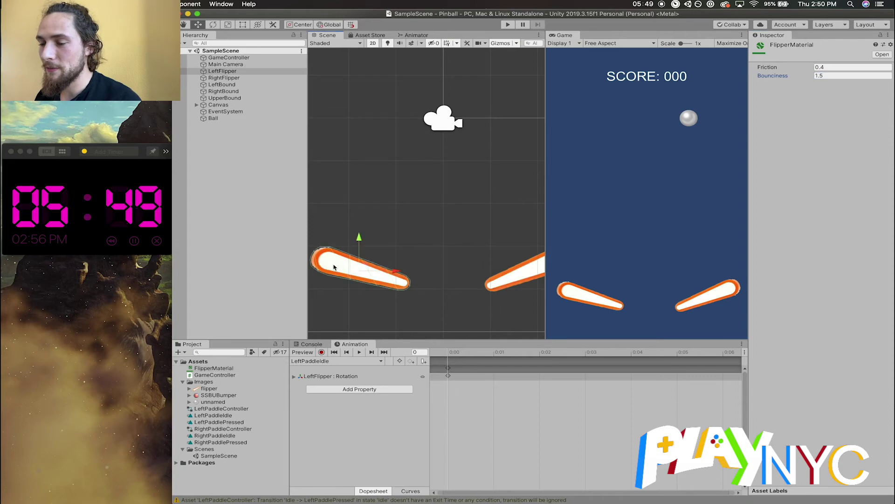
{"action": "left_click", "coordinate": [524, 275]}
{"action": "left_click", "coordinate": [378, 270]}
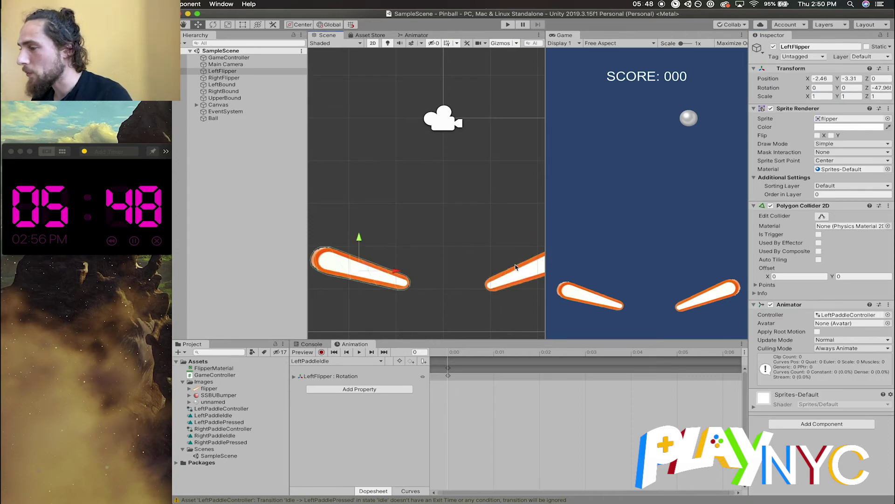
{"action": "left_click", "coordinate": [514, 283], "text": "shift"}
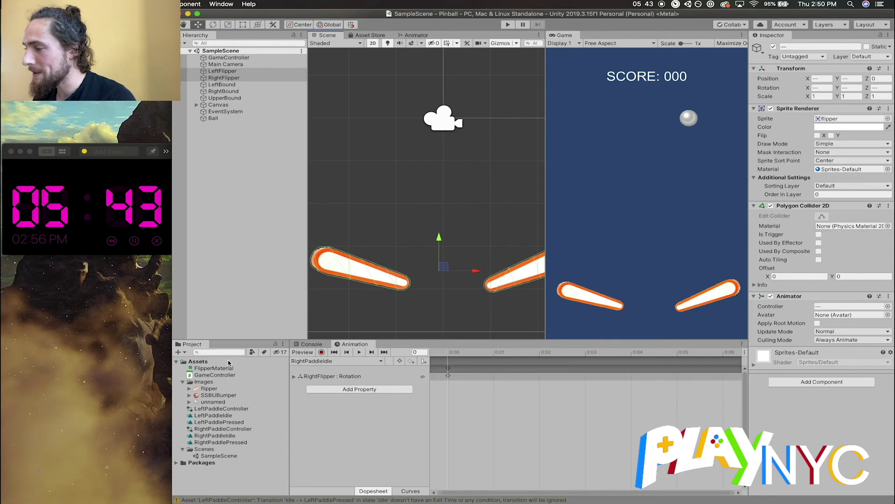
{"action": "left_click_drag", "start_coordinate": [209, 372], "coordinate": [851, 225]}
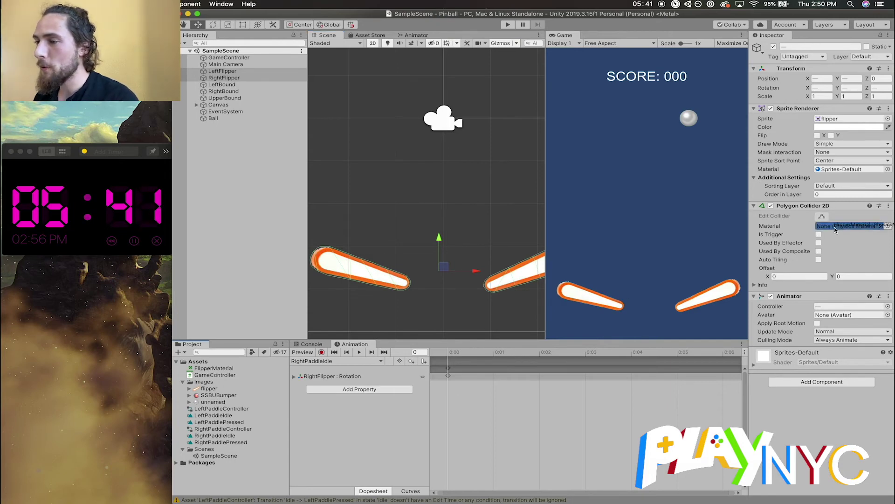
{"action": "key", "text": "super+p"}
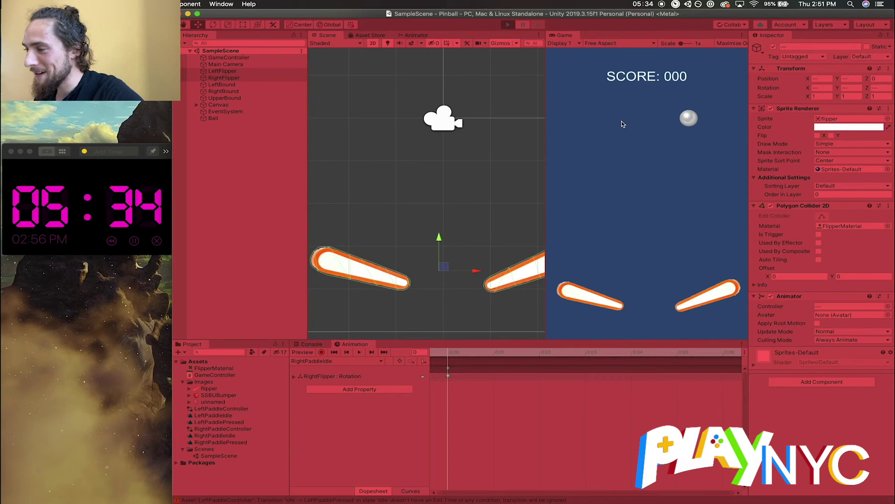
{"action": "key", "text": "super+p"}
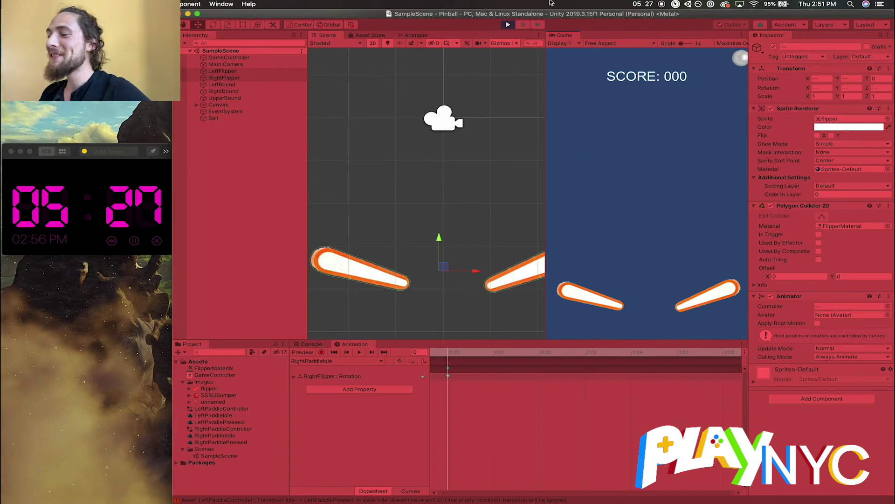
{"action": "left_click", "coordinate": [507, 25]}
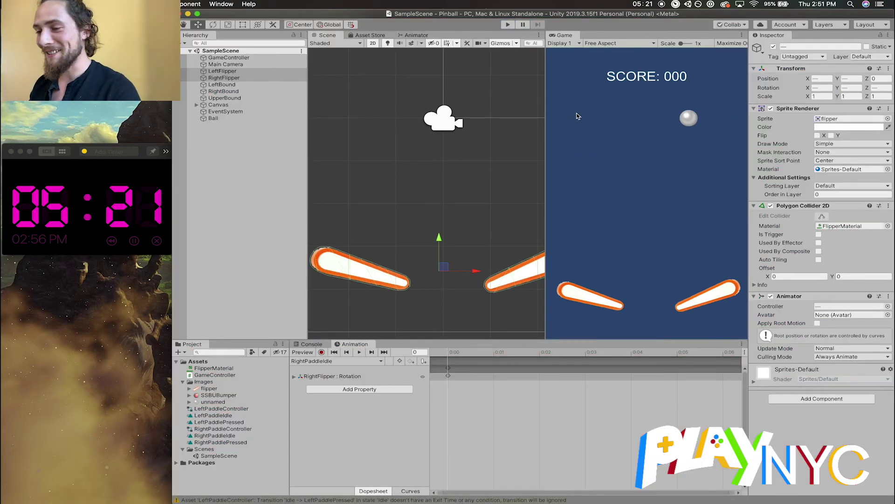
{"action": "scroll", "coordinate": [408, 282], "scroll_direction": "down", "scroll_amount": 5}
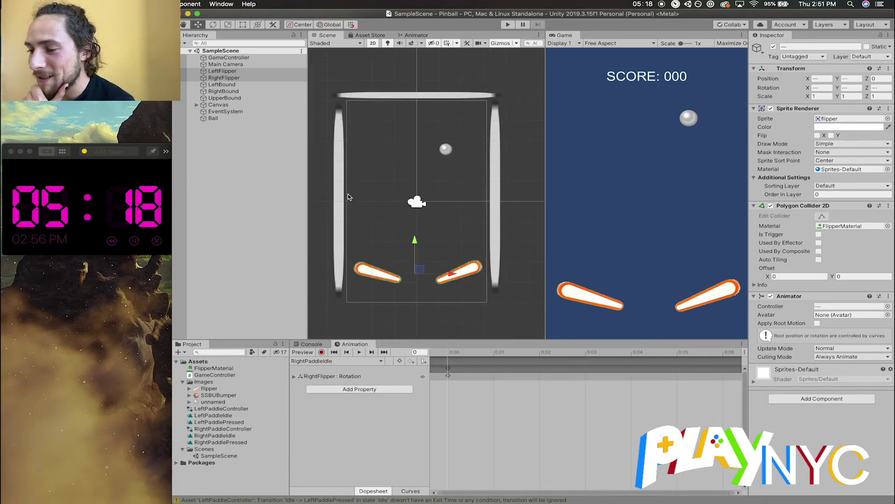
Move LeftFlipper left and RightFlipper right and slightly down, then nudge LeftFlipper back right
{"action": "left_click", "coordinate": [380, 278]}
{"action": "left_click_drag", "start_coordinate": [380, 278], "coordinate": [369, 278]}
{"action": "left_click", "coordinate": [476, 271]}
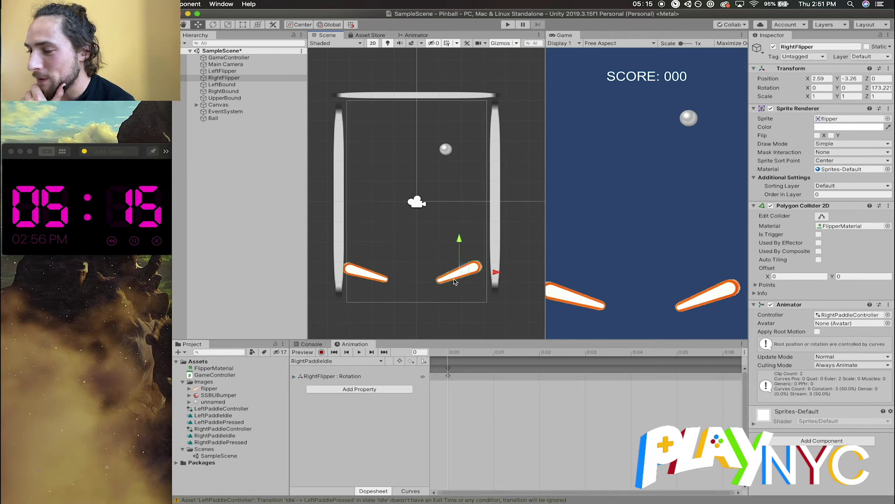
{"action": "left_click_drag", "start_coordinate": [478, 272], "coordinate": [488, 275]}
{"action": "left_click_drag", "start_coordinate": [469, 243], "coordinate": [467, 243]}
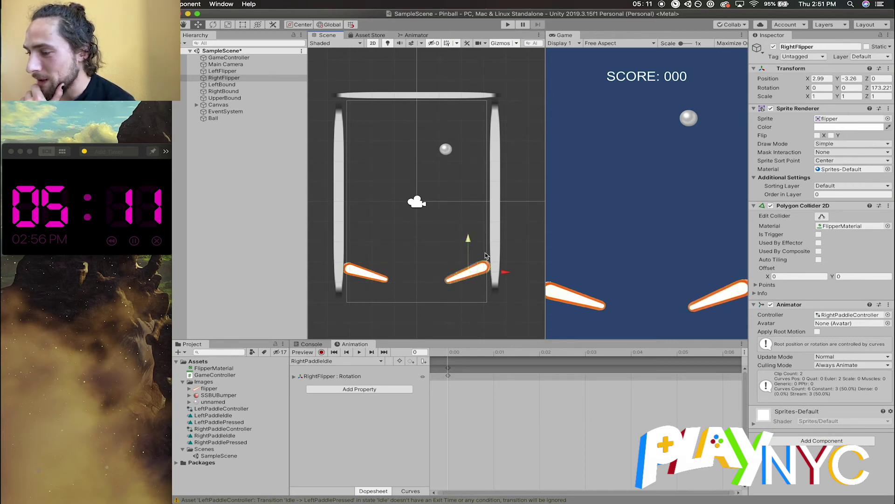
{"action": "left_click", "coordinate": [380, 276]}
{"action": "left_click_drag", "start_coordinate": [399, 274], "coordinate": [404, 279]}
Save the scene and drop the SSBUBumper sprite onto the table above the flippers
{"action": "key", "text": "super+s"}
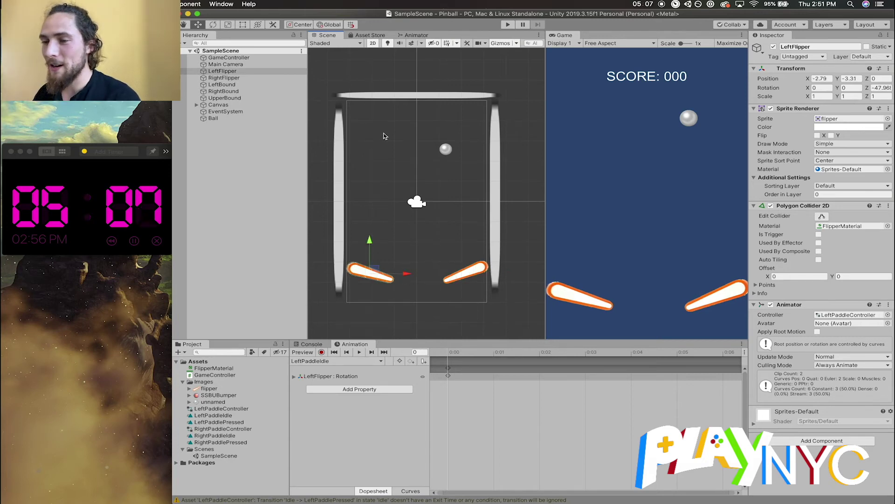
{"action": "left_click", "coordinate": [251, 143]}
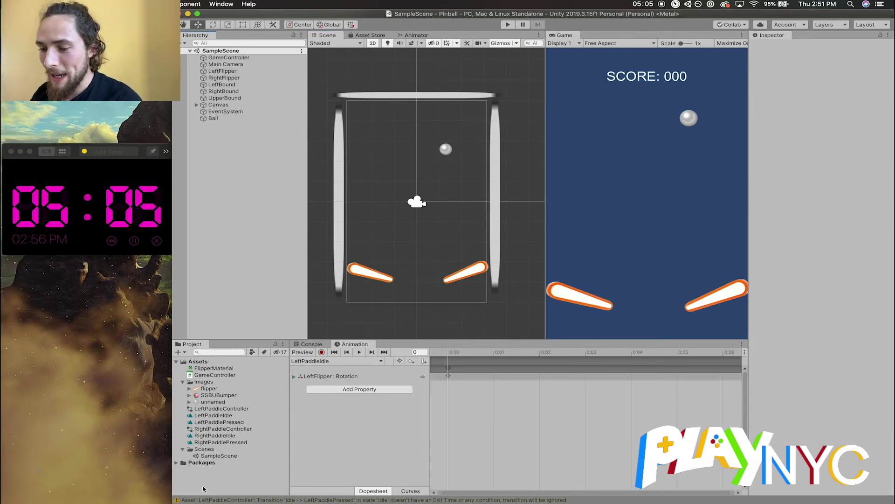
{"action": "left_click_drag", "start_coordinate": [213, 397], "coordinate": [394, 167]}
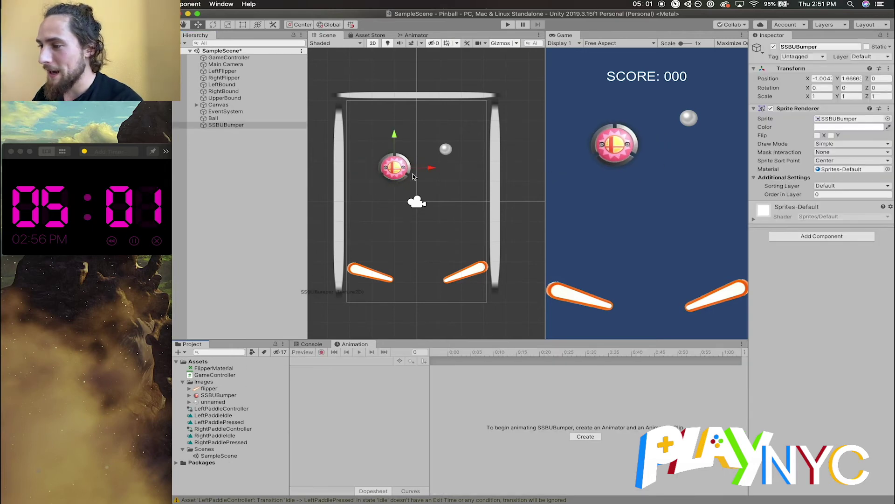
Rename the SSBUBumper object to 'Bumper'
{"action": "left_click", "coordinate": [813, 47]}
{"action": "type", "text": "Bumper"}
{"action": "key", "text": "Return"}
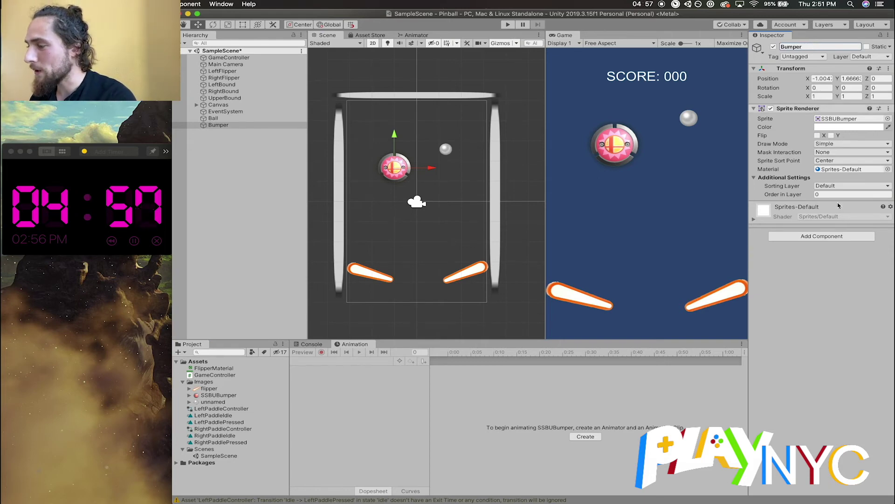
Add a Circle Collider 2D to Bumper with radius 0.75
{"action": "left_click", "coordinate": [822, 236]}
{"action": "type", "text": "coll"}
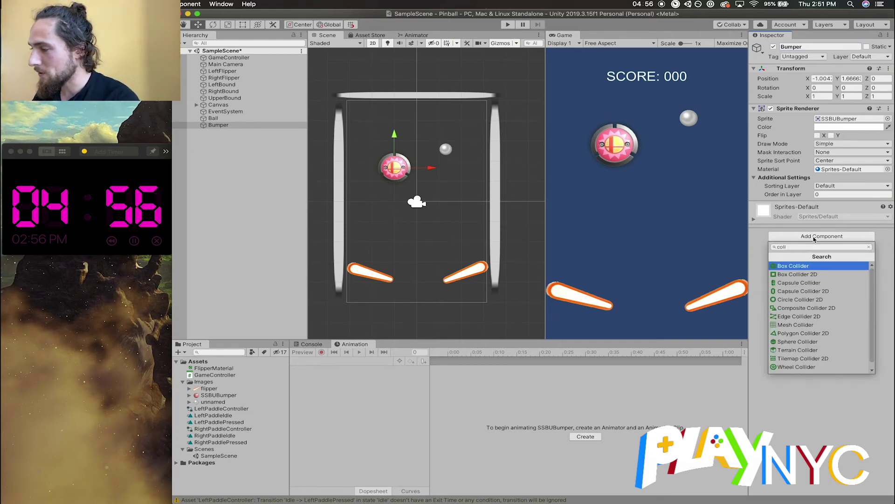
{"action": "left_click", "coordinate": [799, 301]}
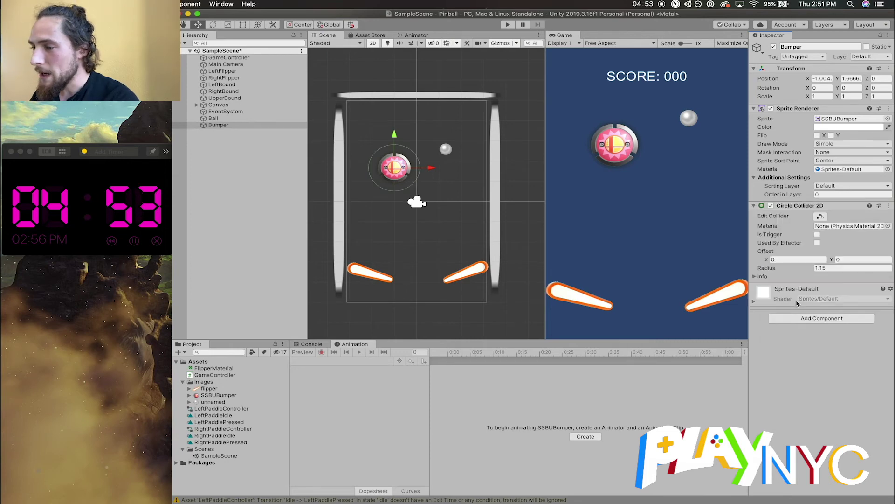
{"action": "scroll", "coordinate": [378, 175], "scroll_direction": "up", "scroll_amount": 2}
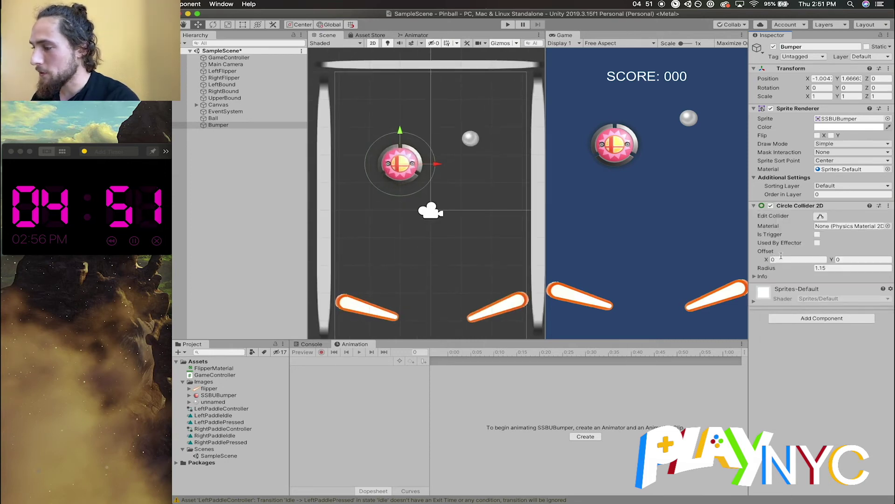
{"action": "left_click", "coordinate": [817, 268]}
{"action": "type", "text": ".75"}
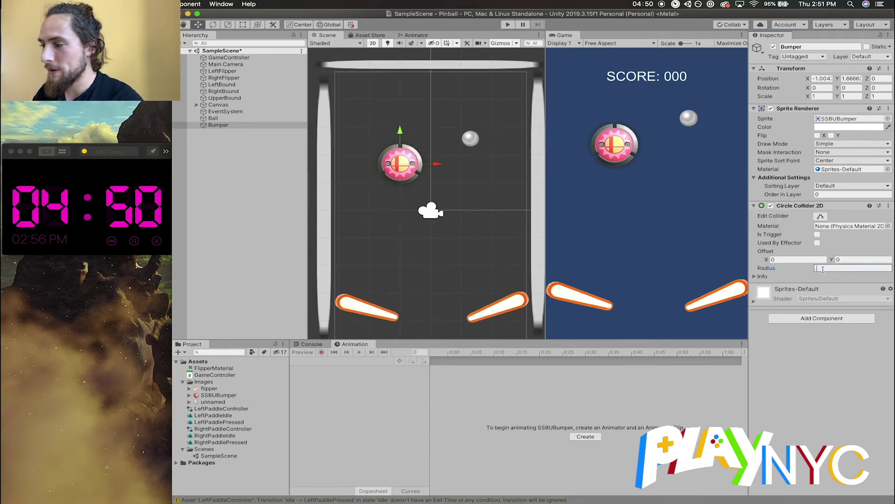
{"action": "key", "text": "Return"}
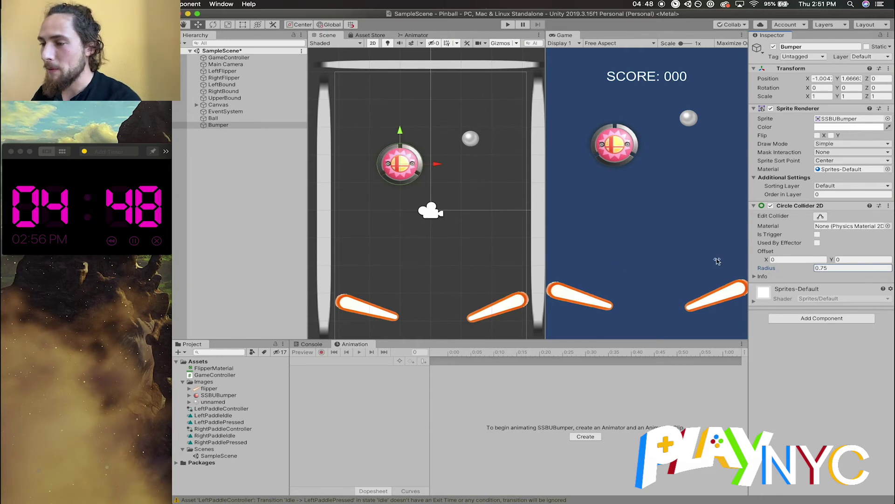
Assign FlipperMaterial to the collider, position the bumper mid-table, and duplicate it
{"action": "left_click_drag", "start_coordinate": [399, 160], "coordinate": [381, 157]}
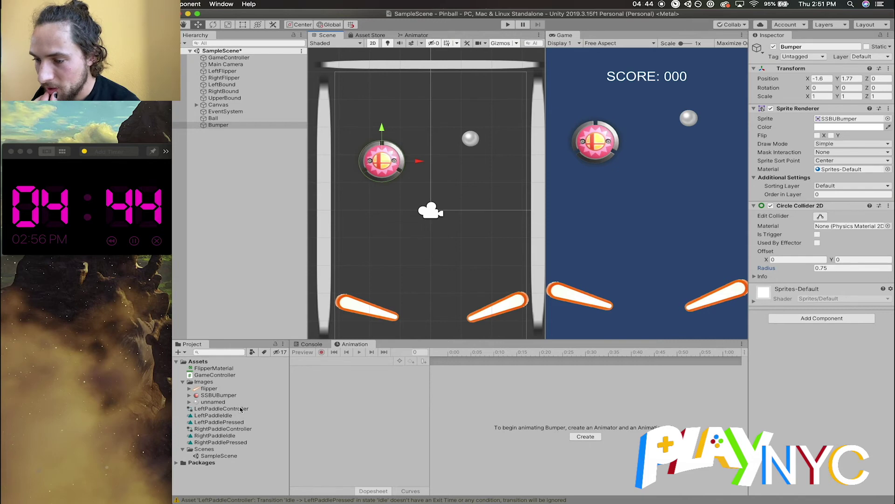
{"action": "left_click_drag", "start_coordinate": [213, 368], "coordinate": [831, 230]}
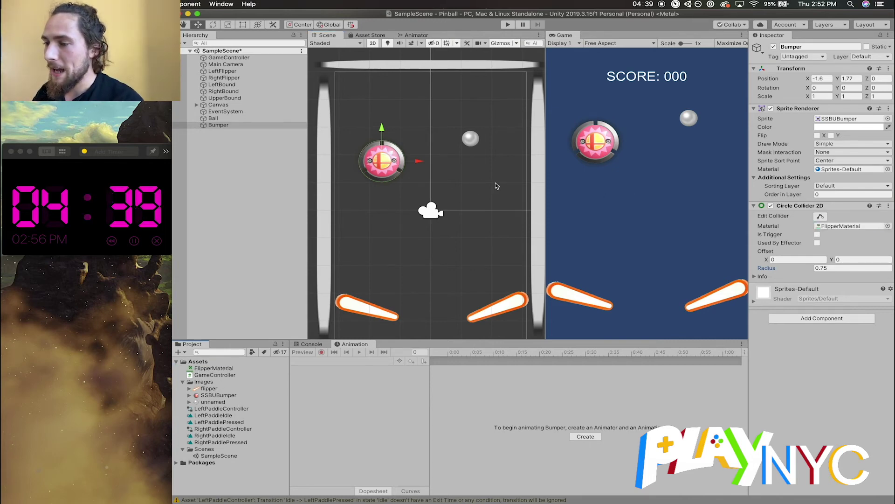
{"action": "left_click_drag", "start_coordinate": [390, 161], "coordinate": [479, 193]}
{"action": "key", "text": "super+d"}
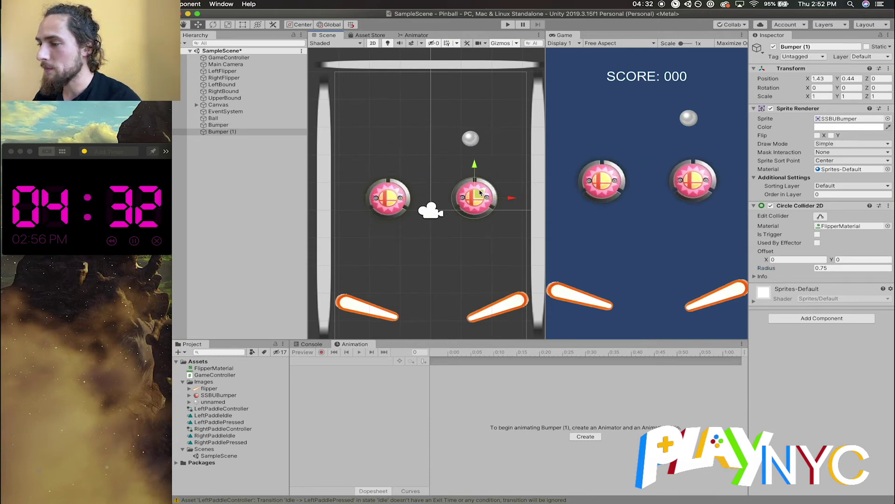
Nudge Bumper (1) slightly left and move the Ball to the table's top-left
{"action": "left_click", "coordinate": [480, 144]}
{"action": "left_click", "coordinate": [471, 139]}
{"action": "left_click_drag", "start_coordinate": [474, 136], "coordinate": [393, 86]}
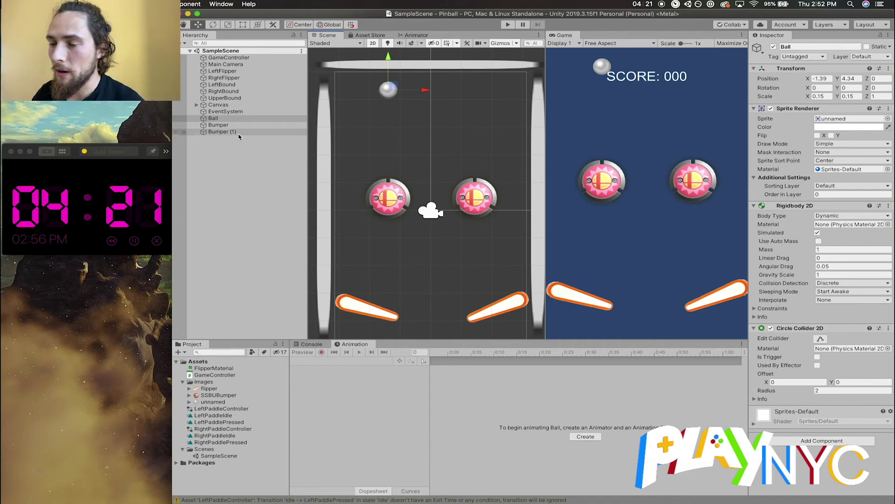
Create a new C# script in the Assets panel
{"action": "left_click", "coordinate": [388, 198]}
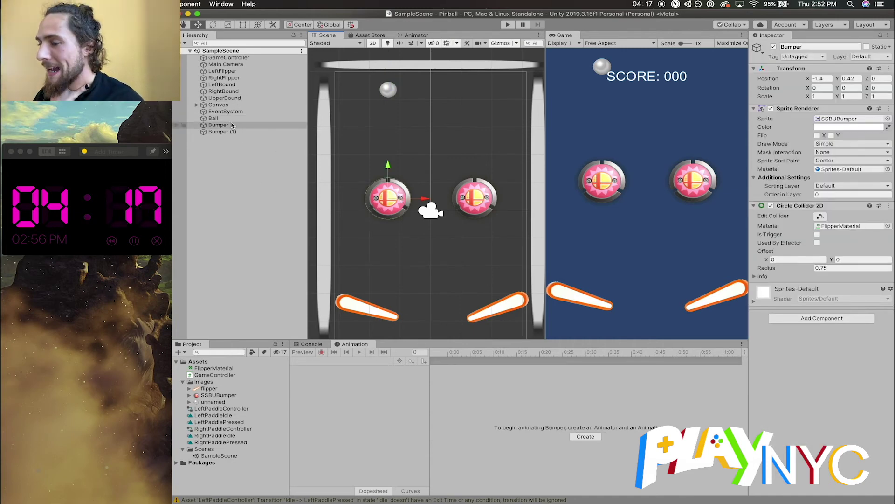
{"action": "left_click", "coordinate": [177, 352]}
{"action": "left_click", "coordinate": [200, 375]}
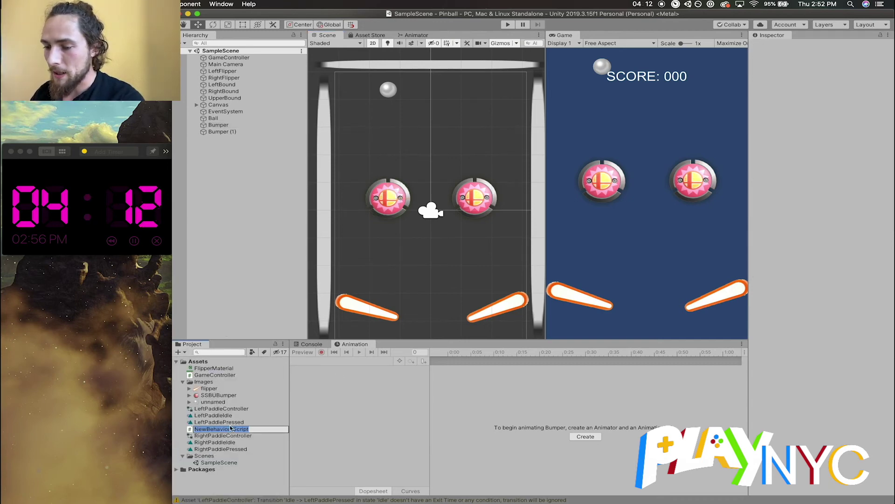
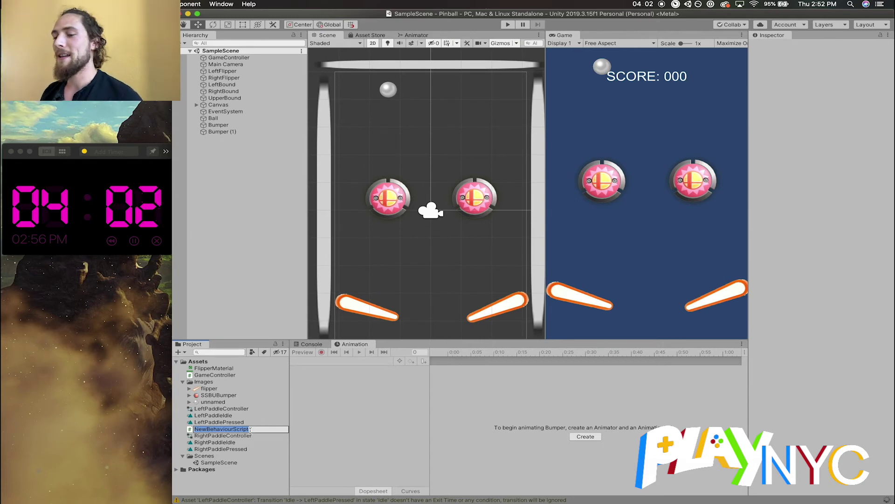
Name the new script BumperController, then open the GameController script in the code editor
{"action": "type", "text": "Bumpoer"}
{"action": "key", "text": "super+a"}
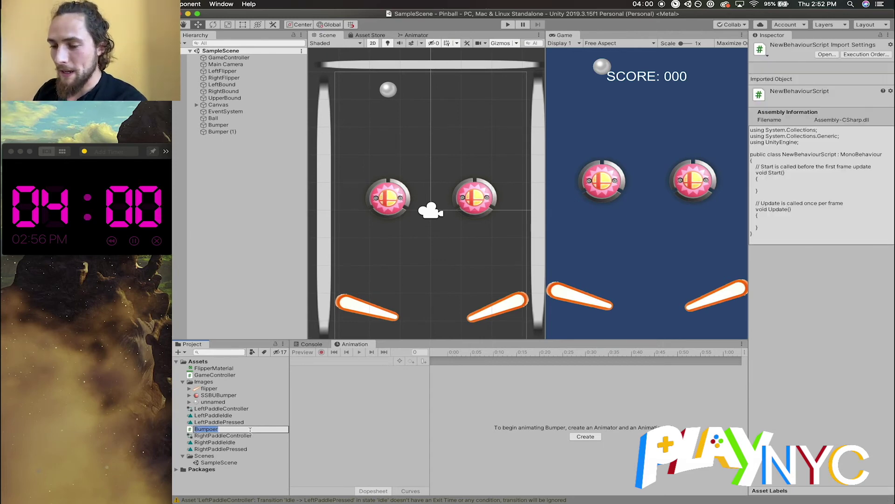
{"action": "left_click", "coordinate": [237, 429]}
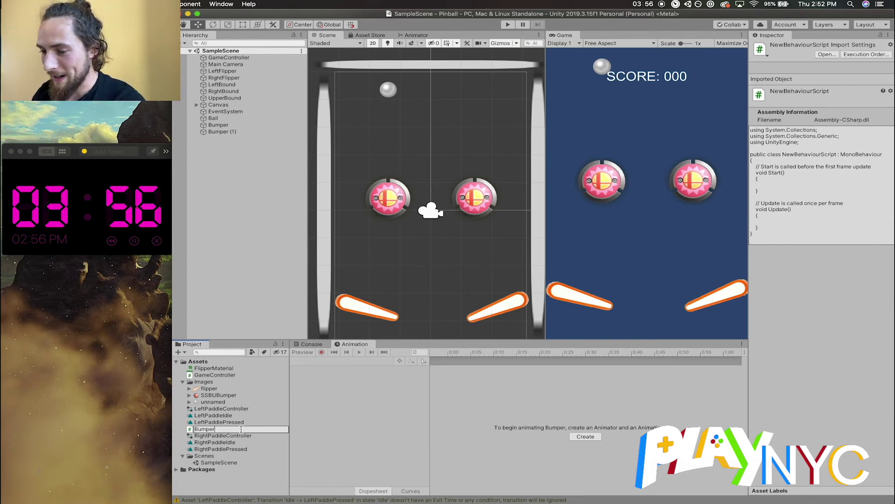
{"action": "type", "text": "Controller"}
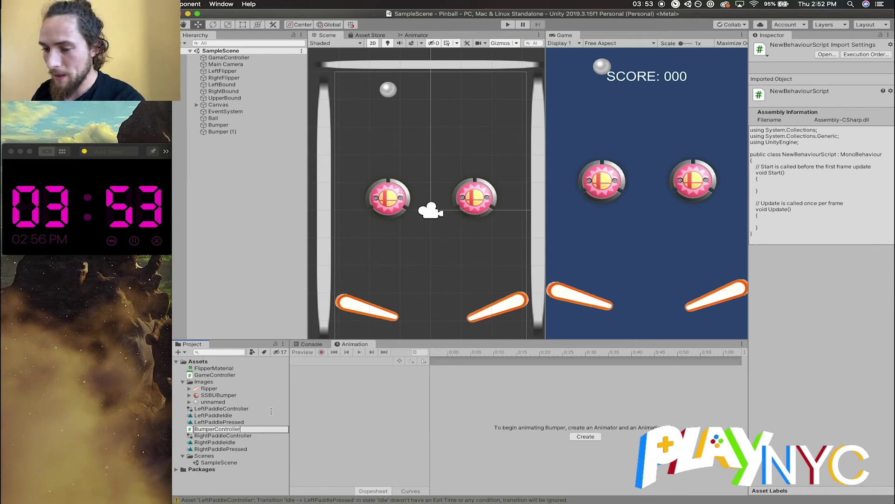
{"action": "key", "text": "Return"}
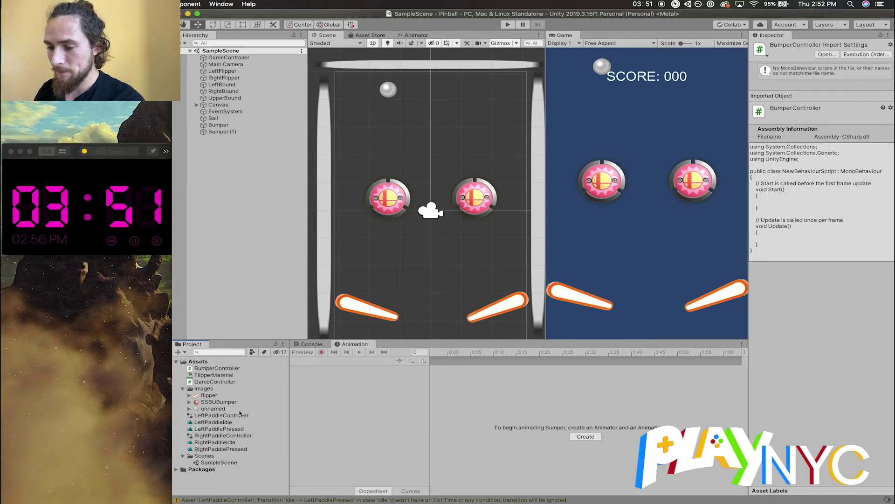
{"action": "left_click", "coordinate": [219, 383]}
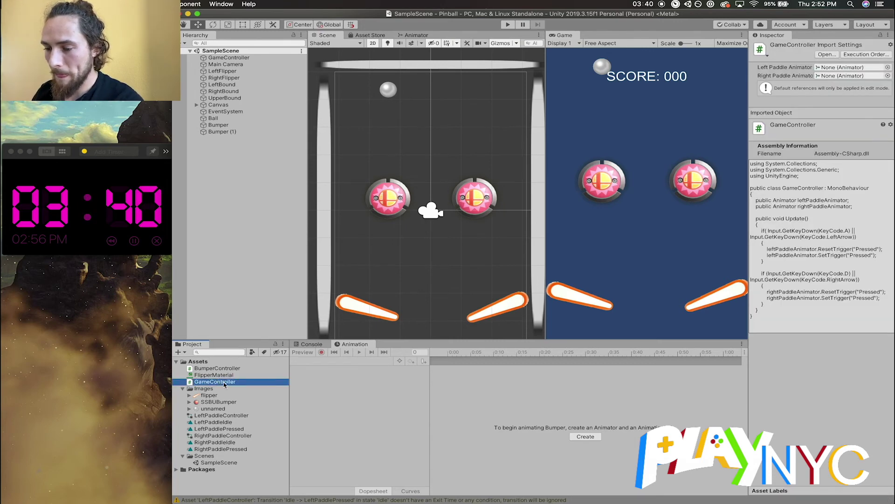
{"action": "double_click", "coordinate": [224, 385]}
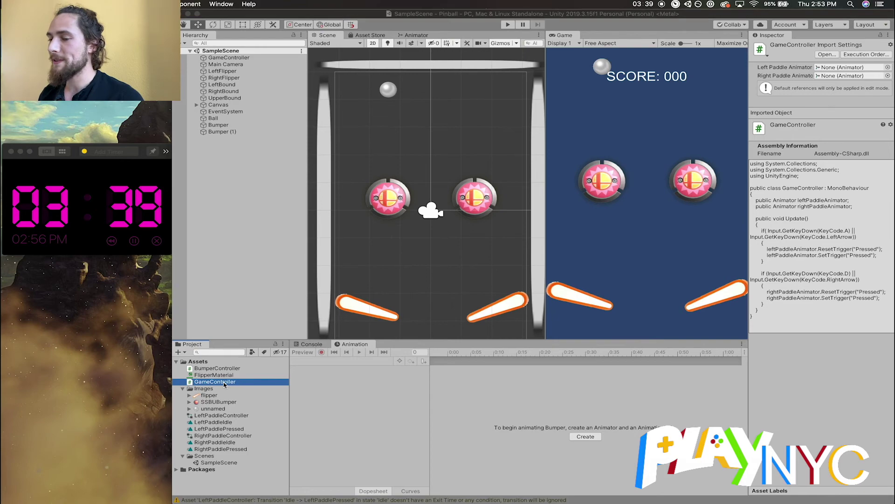
Open BumperController, rename its class to BumperController, and delete the Start and Update methods
{"action": "triple_click", "coordinate": [222, 97]}
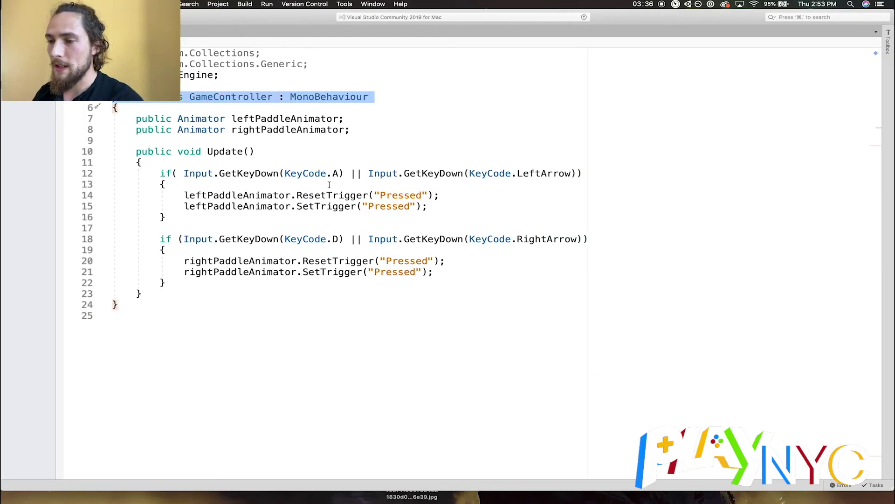
{"action": "key", "text": "super+Tab"}
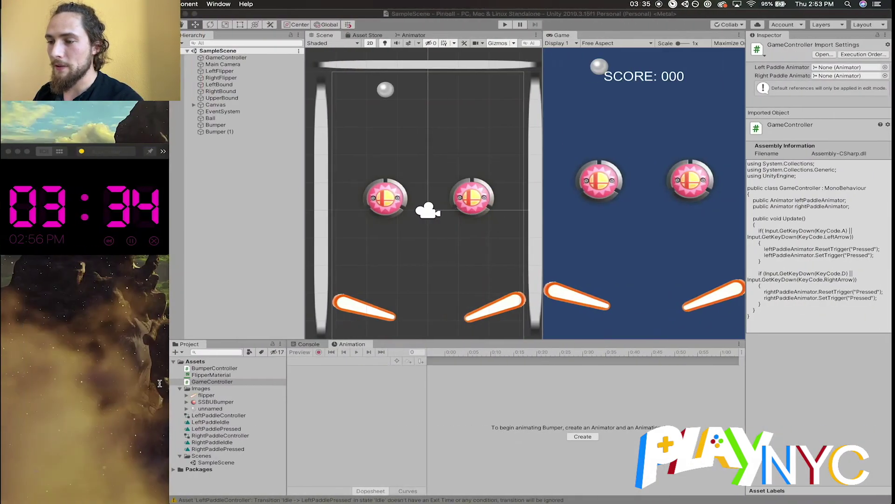
{"action": "double_click", "coordinate": [218, 367]}
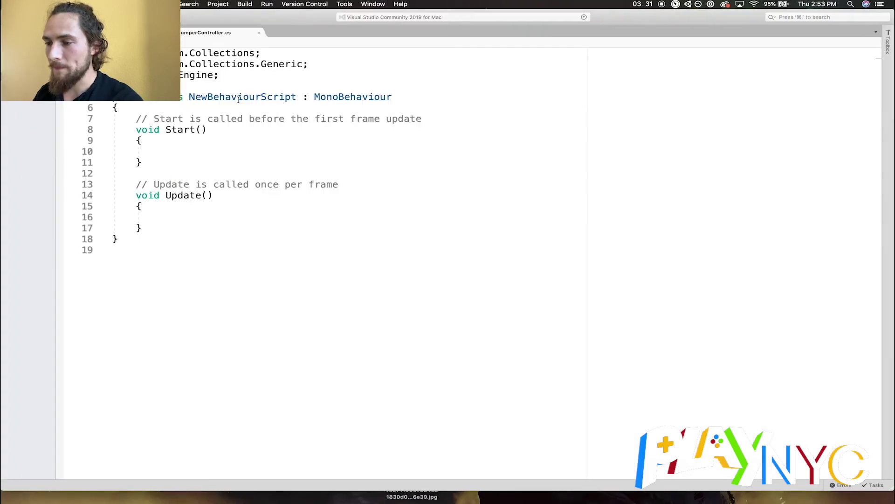
{"action": "double_click", "coordinate": [239, 97]}
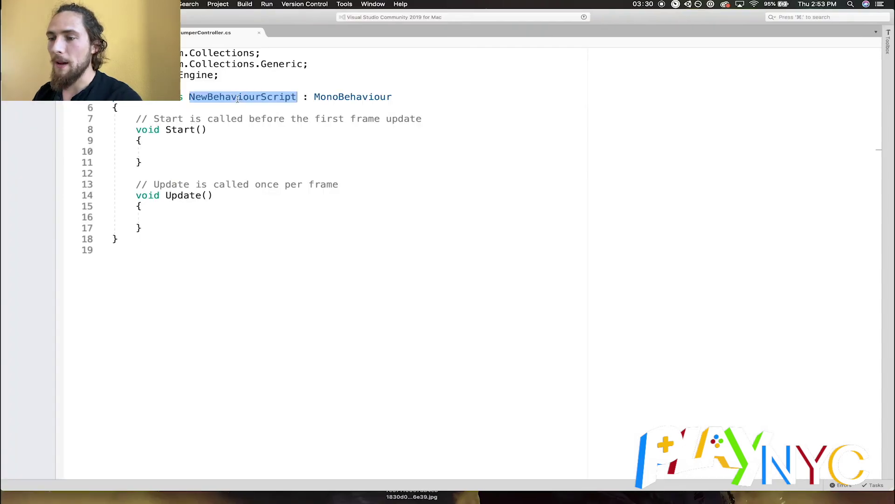
{"action": "type", "text": "BumperController"}
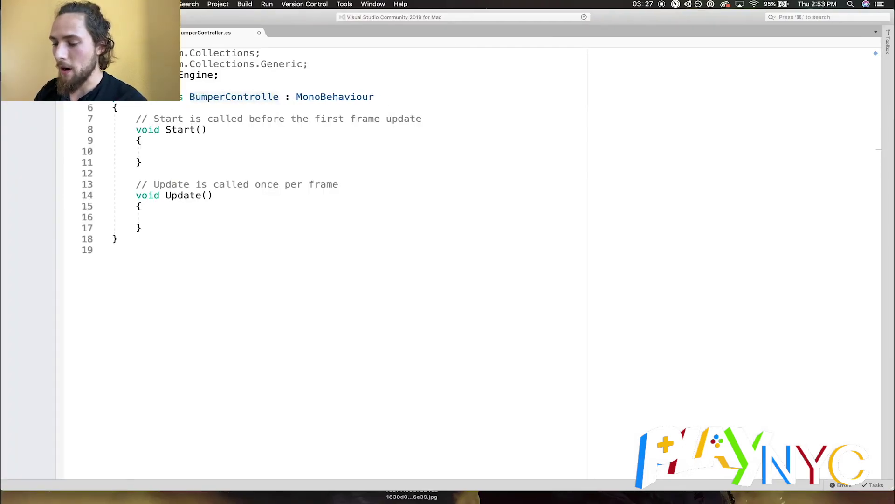
{"action": "key", "text": "Return"}
{"action": "key", "text": "super+z"}
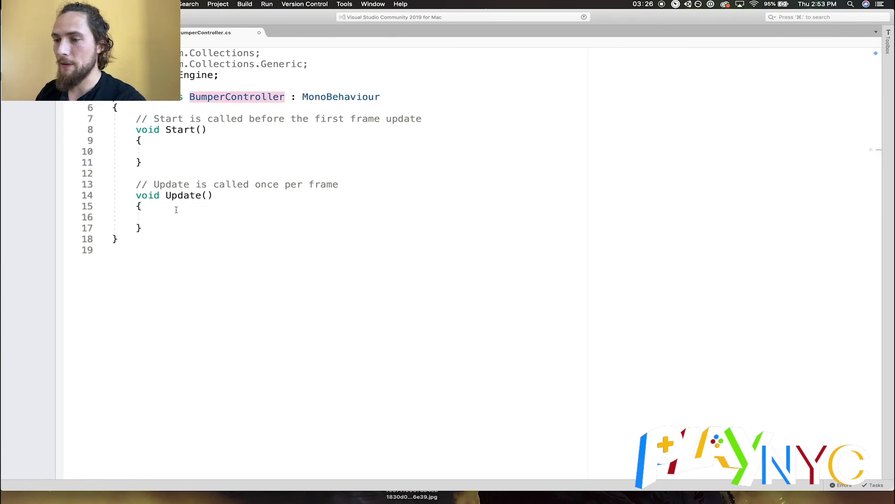
{"action": "left_click_drag", "start_coordinate": [157, 228], "coordinate": [151, 117]}
{"action": "key", "text": "BackSpace"}
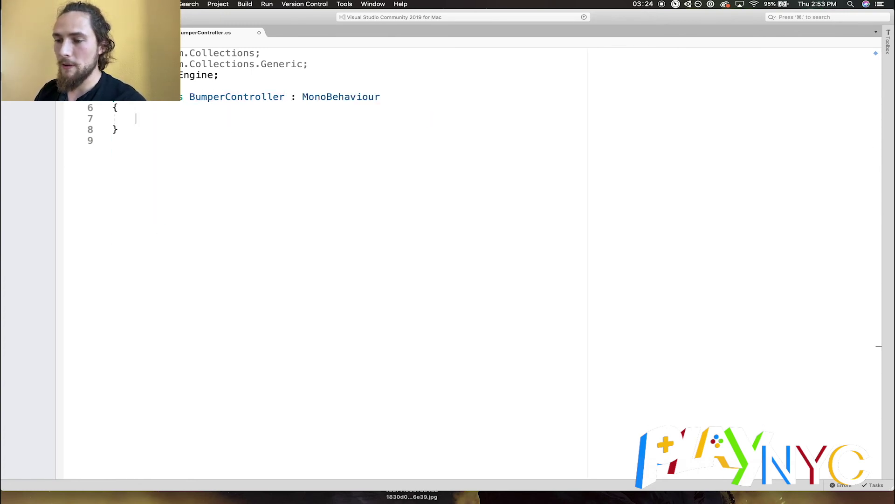
Add a public OnCollisionEnter2D(Collision2D) method and save the script
{"action": "type", "text": "P"}
{"action": "key", "text": "BackSpace"}
{"action": "type", "text": "publ"}
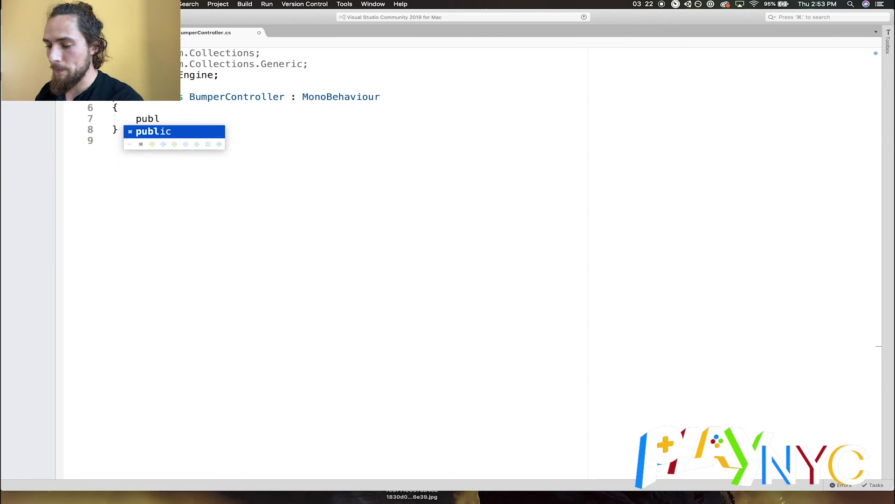
{"action": "type", "text": "ic void "}
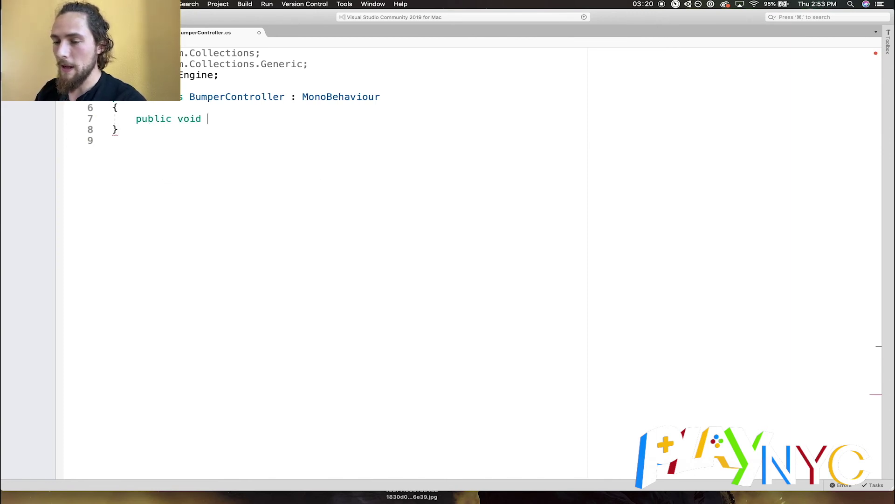
{"action": "type", "text": "OnCollis"}
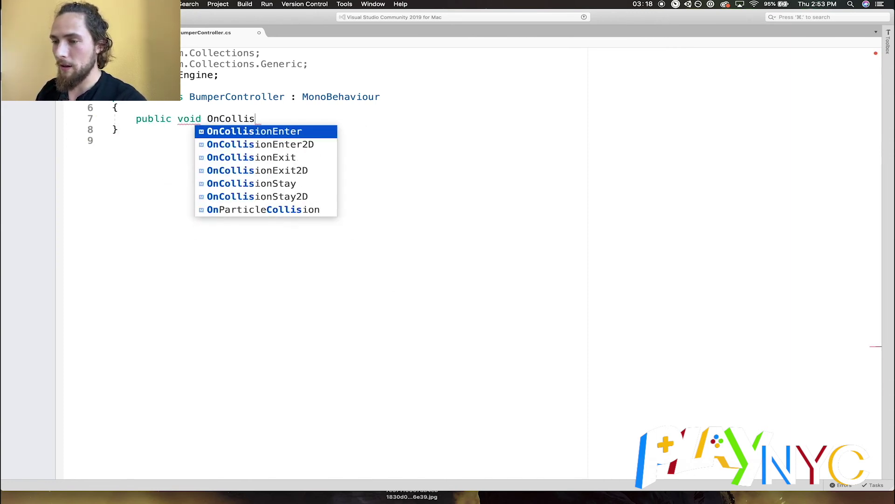
{"action": "key", "text": "Return"}
{"action": "left_click", "coordinate": [303, 119]}
{"action": "type", "text": "e"}
{"action": "key", "text": "BackSpace"}
{"action": "type", "text": "2D"}
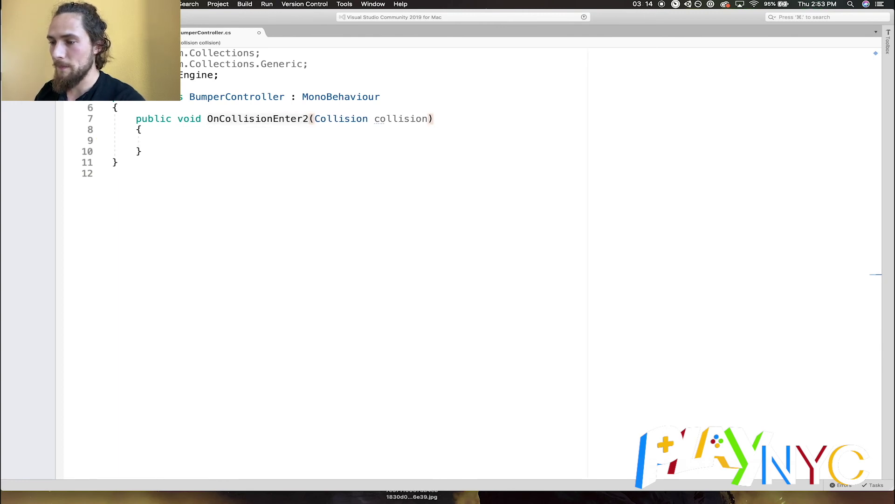
{"action": "double_click", "coordinate": [360, 118]}
{"action": "key", "text": "Right"}
{"action": "type", "text": "2D"}
{"action": "left_click", "coordinate": [337, 155]}
{"action": "left_click", "coordinate": [163, 130]}
{"action": "key", "text": "super+s"}
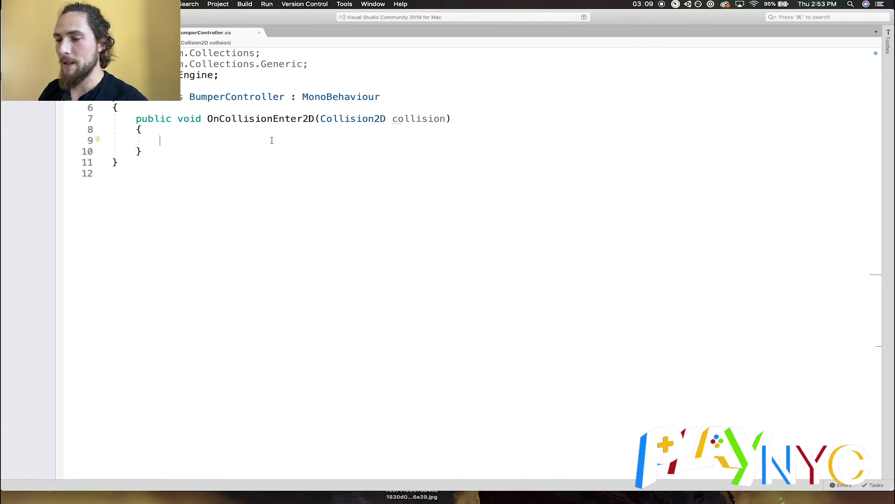
Declare a public GameController field named gameController at the top of the class
{"action": "left_click", "coordinate": [118, 107]}
{"action": "key", "text": "Return"}
{"action": "key", "text": "Return"}
{"action": "key", "text": "Up"}
{"action": "type", "text": "pu"}
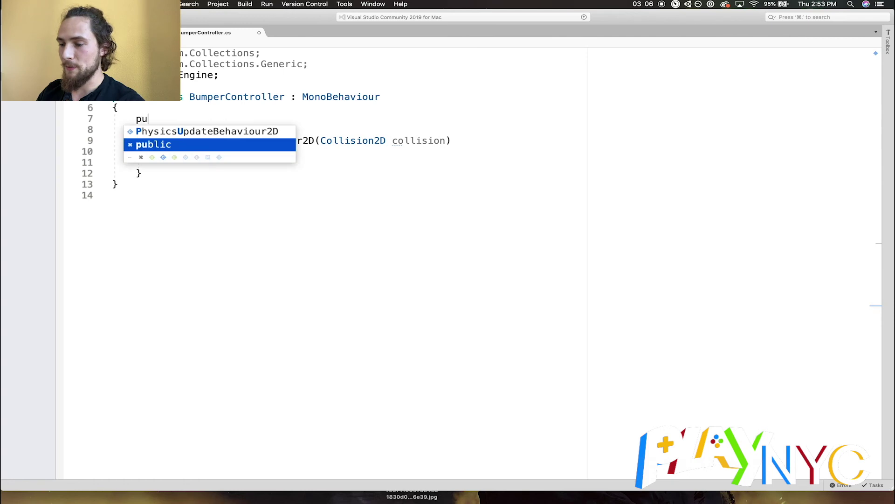
{"action": "type", "text": "blic v"}
{"action": "key", "text": "BackSpace"}
{"action": "type", "text": "G"}
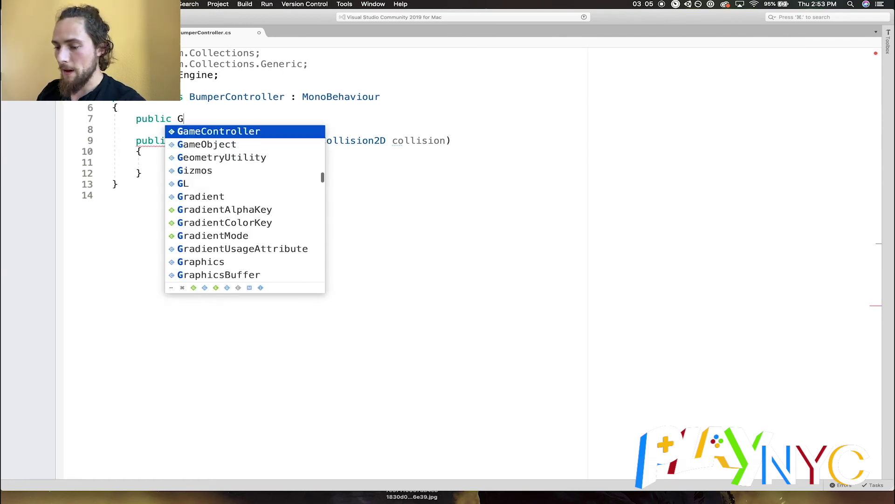
{"action": "type", "text": "ameController c"}
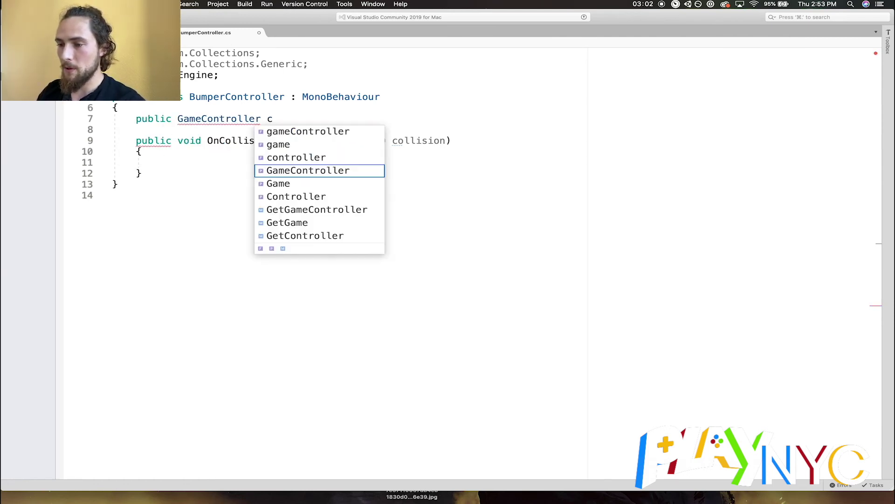
{"action": "key", "text": "BackSpace"}
{"action": "type", "text": "game"}
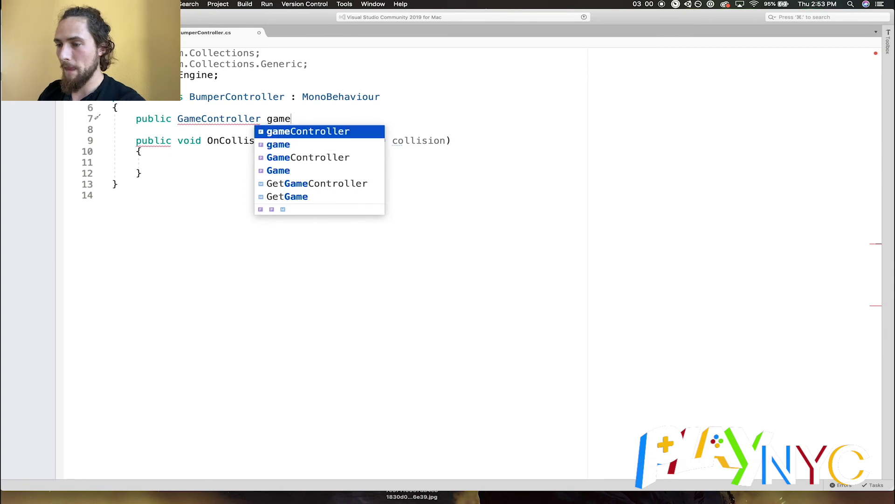
{"action": "key", "text": "Return"}
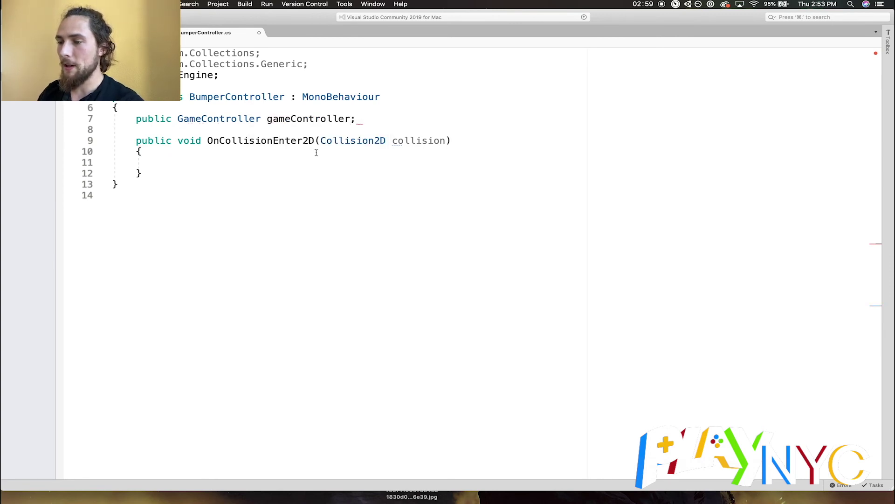
Call gameController.AddScore(); inside the collision method
{"action": "left_click", "coordinate": [161, 162]}
{"action": "type", "text": "gameController."}
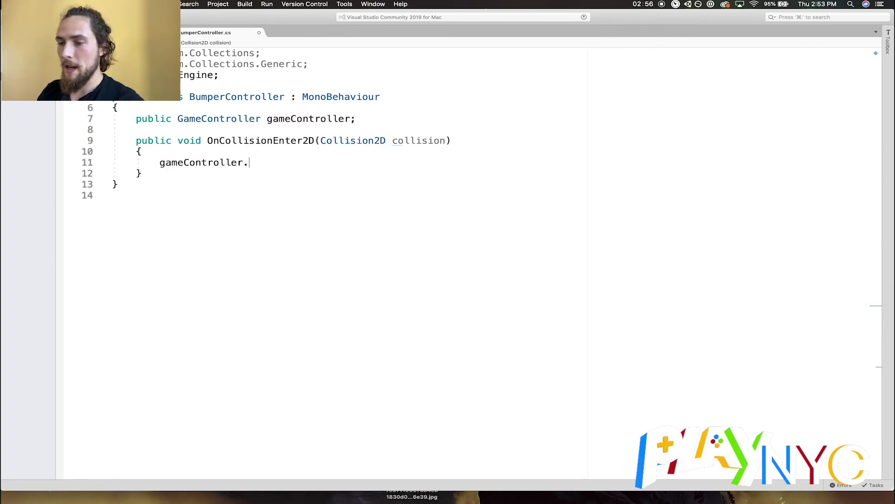
{"action": "type", "text": "AddScore();"}
{"action": "double_click", "coordinate": [273, 162]}
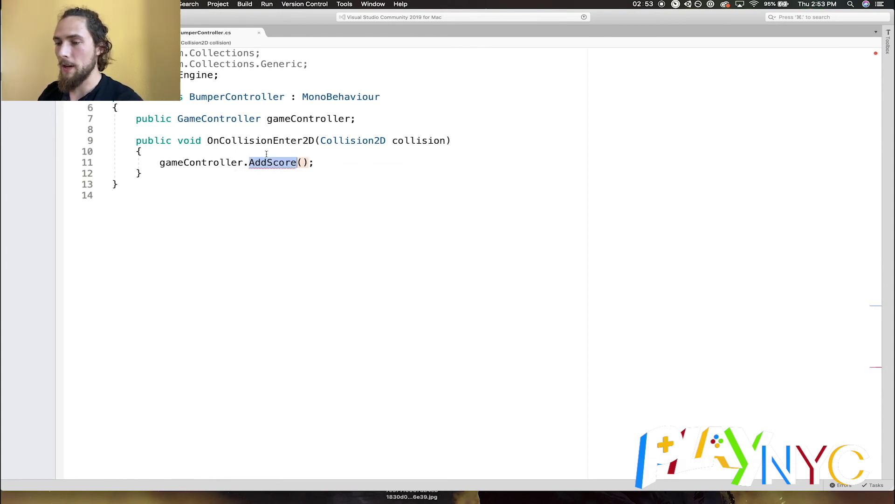
{"action": "key", "text": "super+d"}
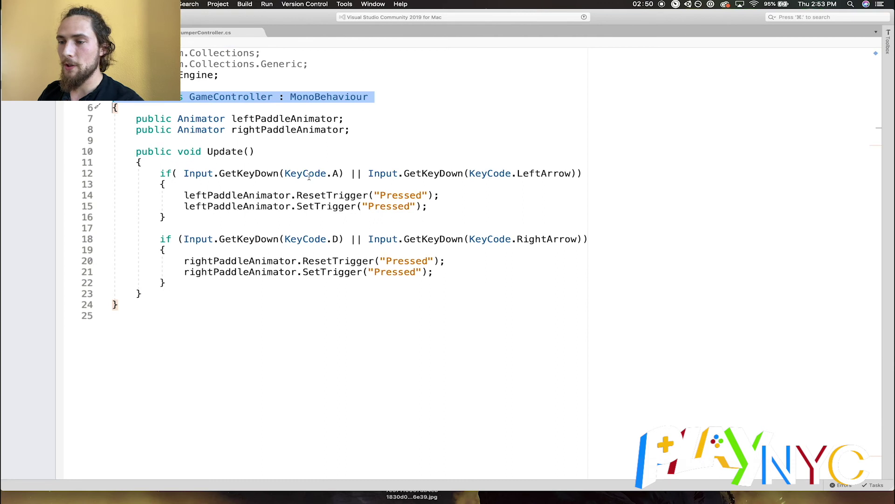
Add a public void AddScore() method below Update in GameController
{"action": "left_click", "coordinate": [154, 293]}
{"action": "key", "text": "Return"}
{"action": "key", "text": "Return"}
{"action": "type", "text": "p"}
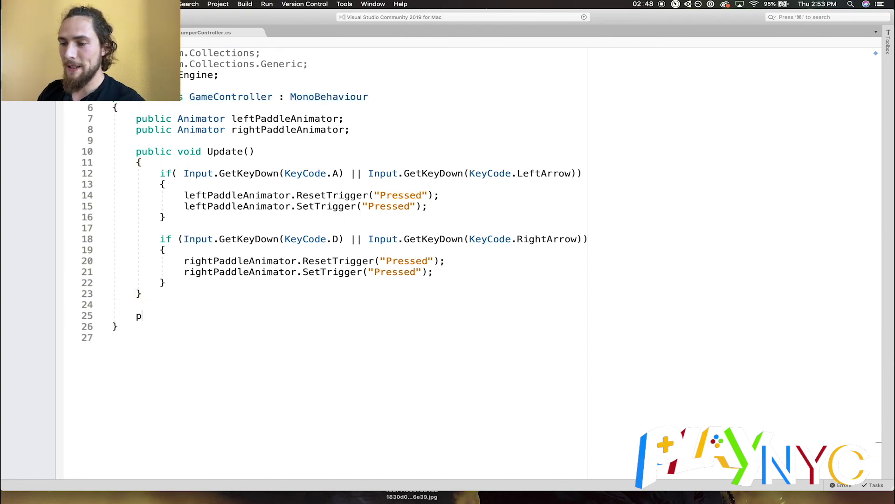
{"action": "type", "text": "ublic void AddScore()"}
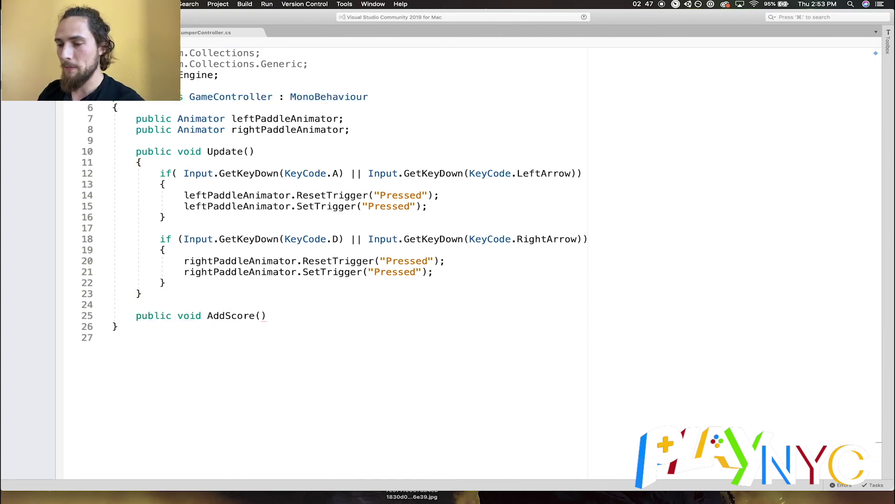
{"action": "key", "text": "Return"}
{"action": "type", "text": "{"}
{"action": "key", "text": "Return"}
Add a private int score field and make AddScore increase score by 10
{"action": "left_click", "coordinate": [200, 142]}
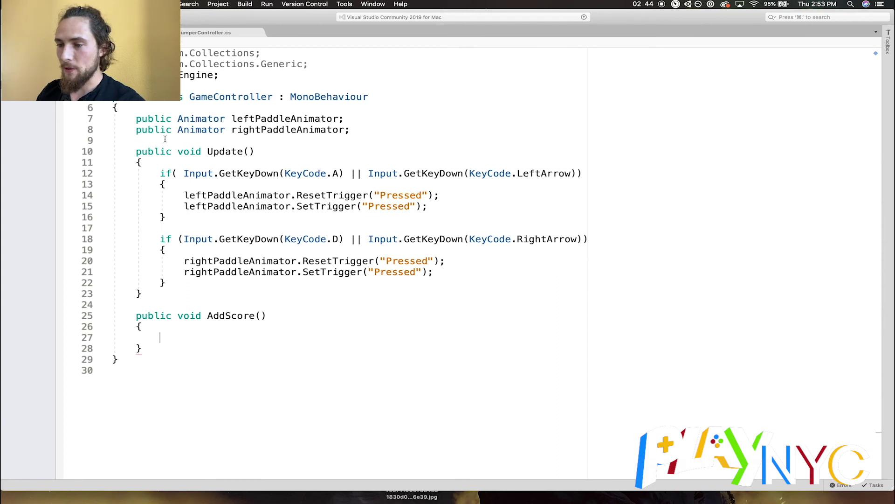
{"action": "key", "text": "Return"}
{"action": "key", "text": "Return"}
{"action": "type", "text": "private "}
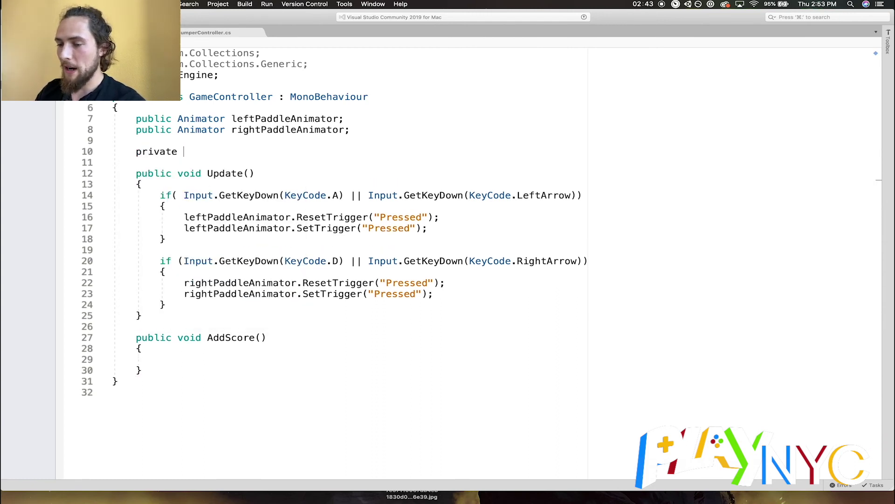
{"action": "type", "text": "int score = 0l"}
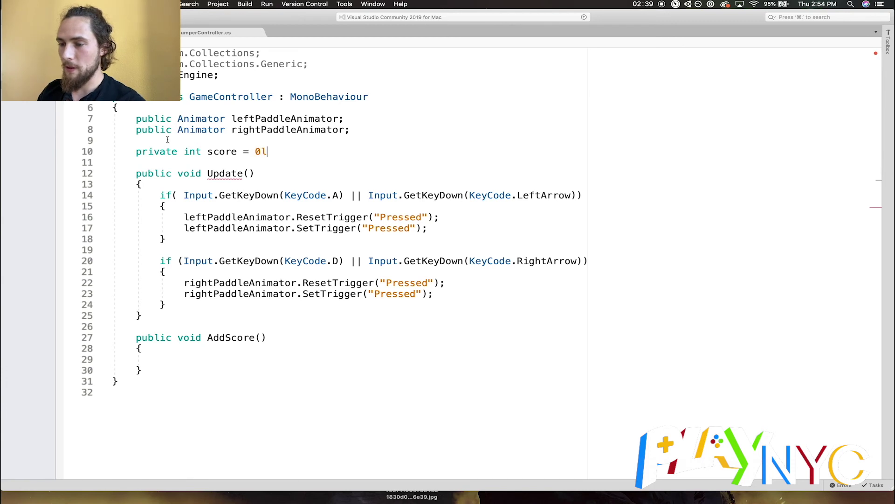
{"action": "key", "text": "BackSpace"}
{"action": "type", "text": ";"}
{"action": "double_click", "coordinate": [228, 152]}
{"action": "left_click", "coordinate": [172, 368]}
{"action": "key", "text": "Up"}
{"action": "type", "text": "score +="}
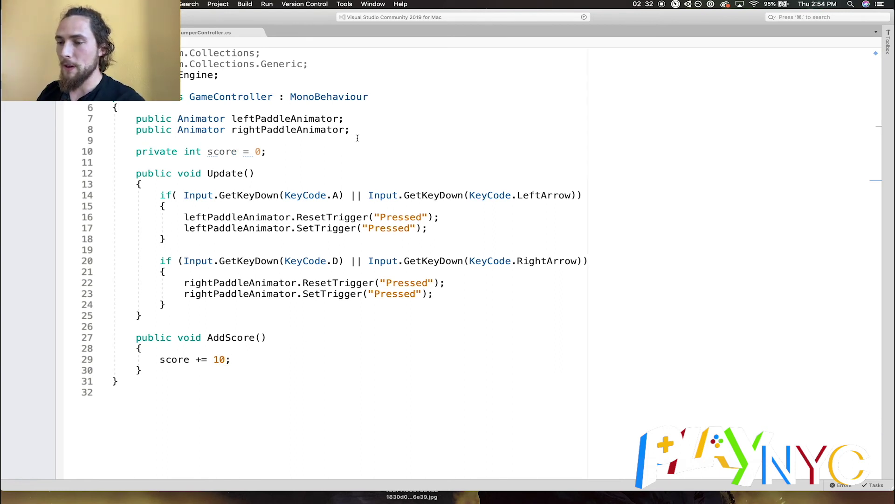
Add the using UnityEngine.UI; directive
{"action": "key", "text": "Return"}
{"action": "type", "text": "using Uni"}
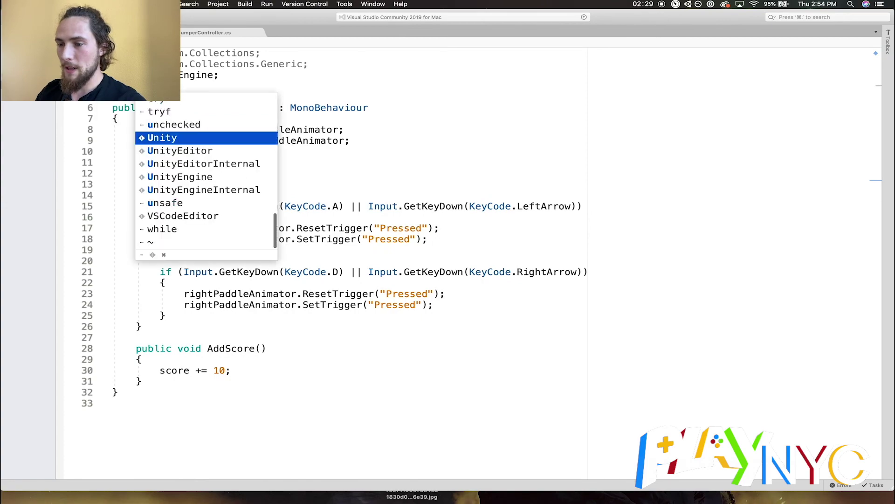
{"action": "key", "text": "Down"}
{"action": "key", "text": "Down"}
{"action": "type", "text": ".UI"}
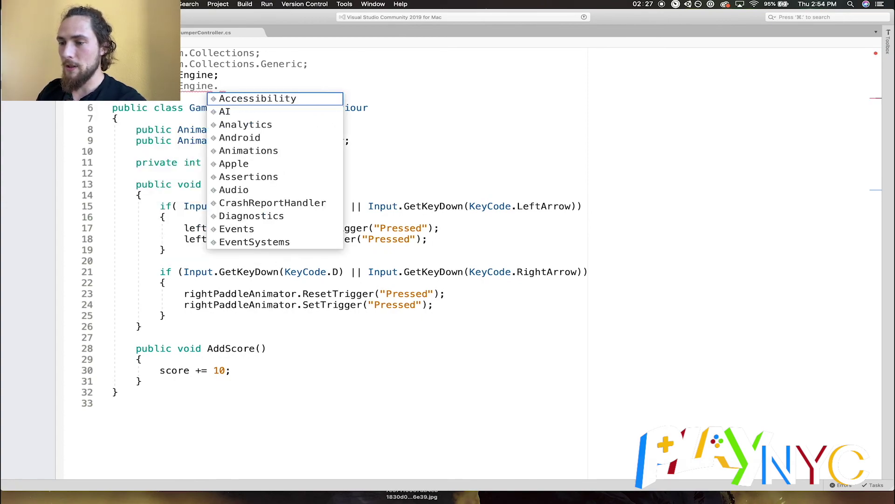
{"action": "type", "text": ";"}
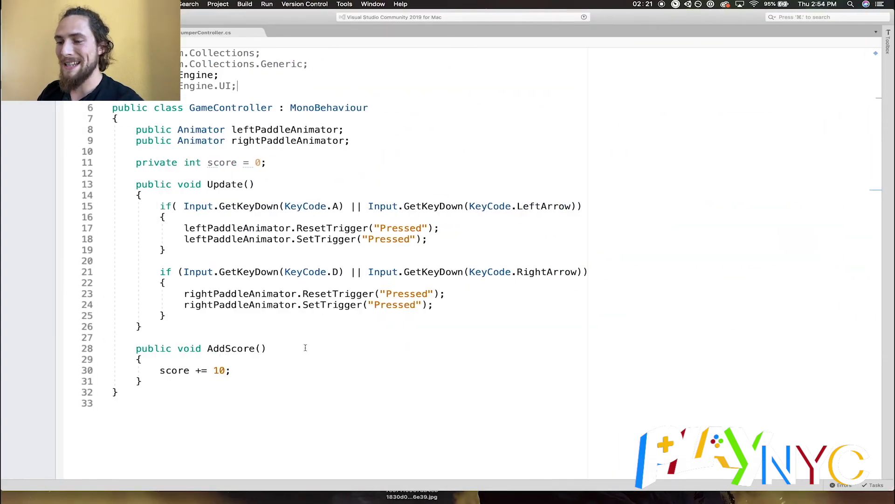
Declare public Text scoreText and set scoreText.text = "SCORE: " + score in AddScore
{"action": "left_click", "coordinate": [364, 143]}
{"action": "key", "text": "Return"}
{"action": "type", "text": "public Text sc"}
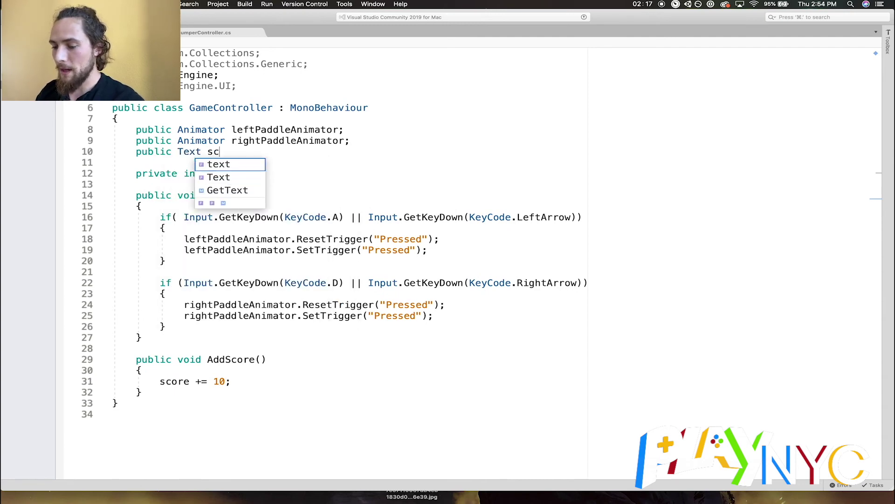
{"action": "type", "text": "oreText;"}
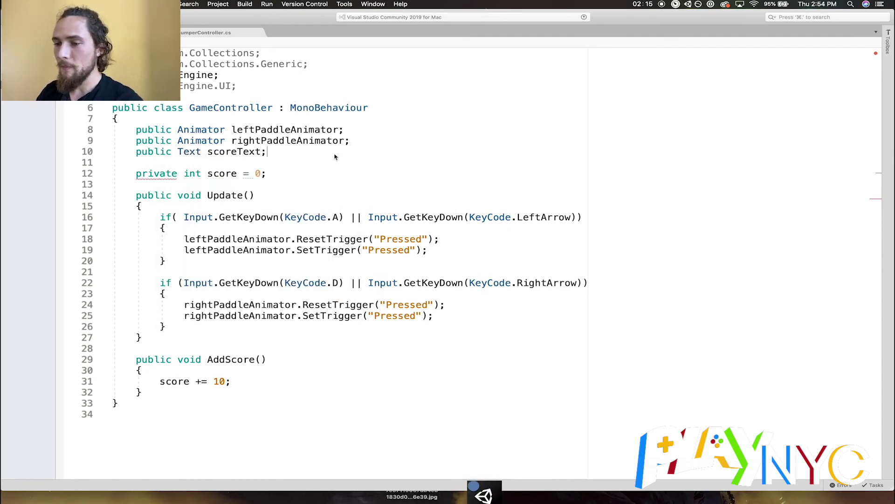
{"action": "left_click", "coordinate": [239, 386]}
{"action": "key", "text": "Return"}
{"action": "type", "text": "scoreText.text = "}
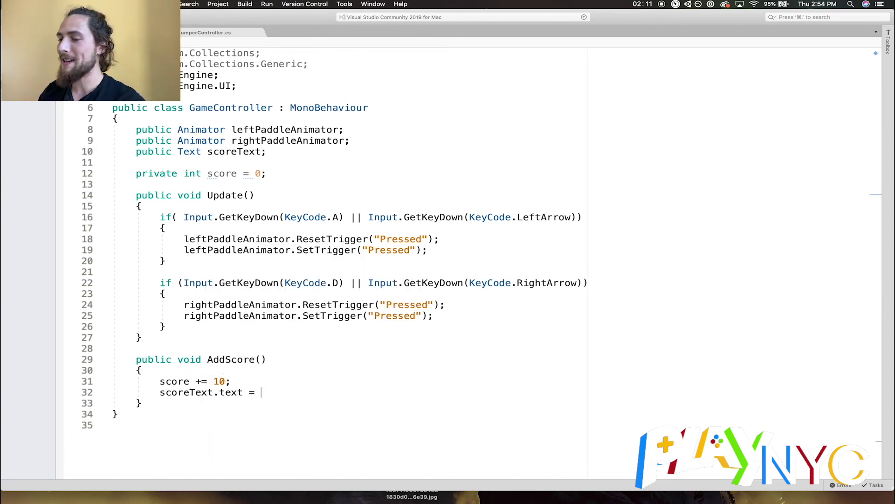
{"action": "type", "text": "\"SCORE"}
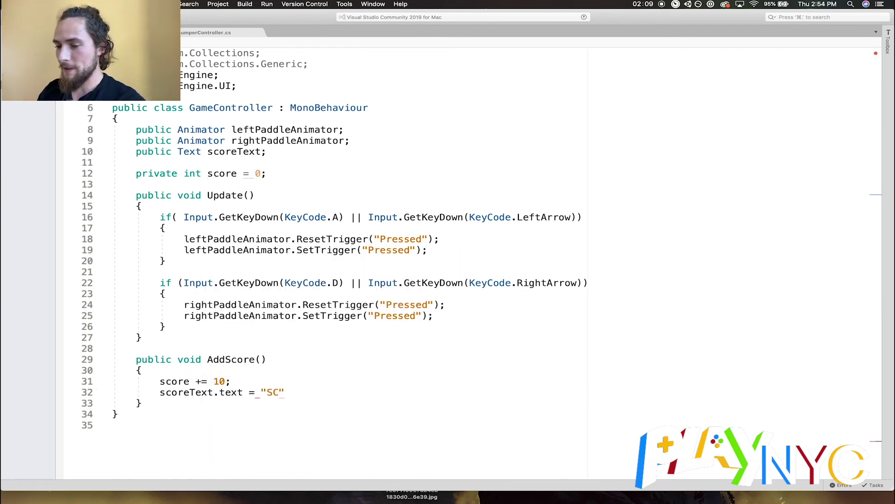
{"action": "type", "text": ": \" + score;"}
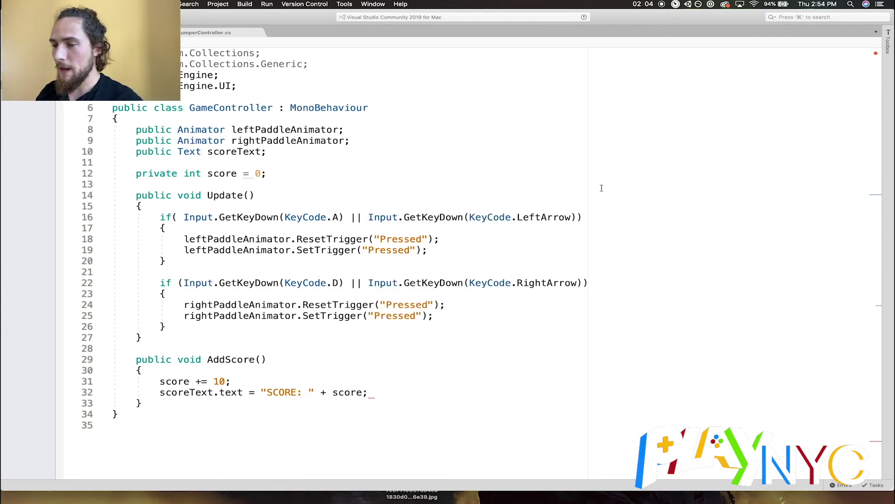
{"action": "key", "text": "super+Tab"}
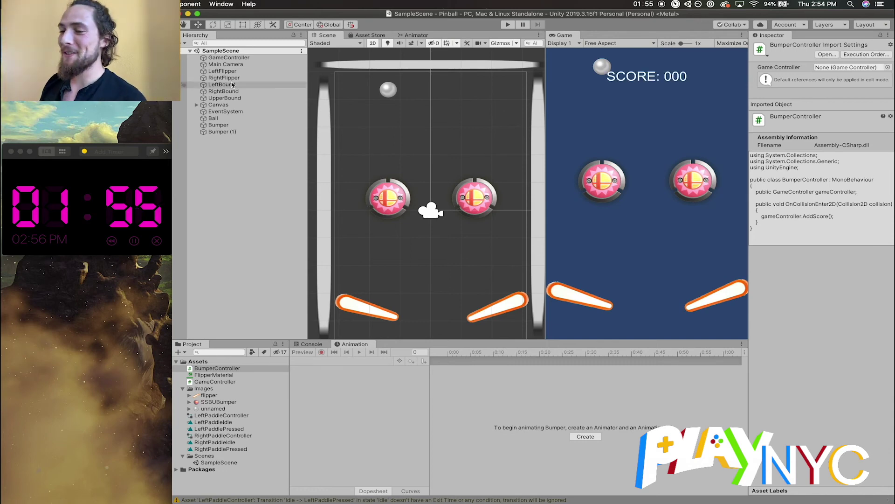
Add a Bumper Controller component to both selected bumpers
{"action": "left_click", "coordinate": [229, 57]}
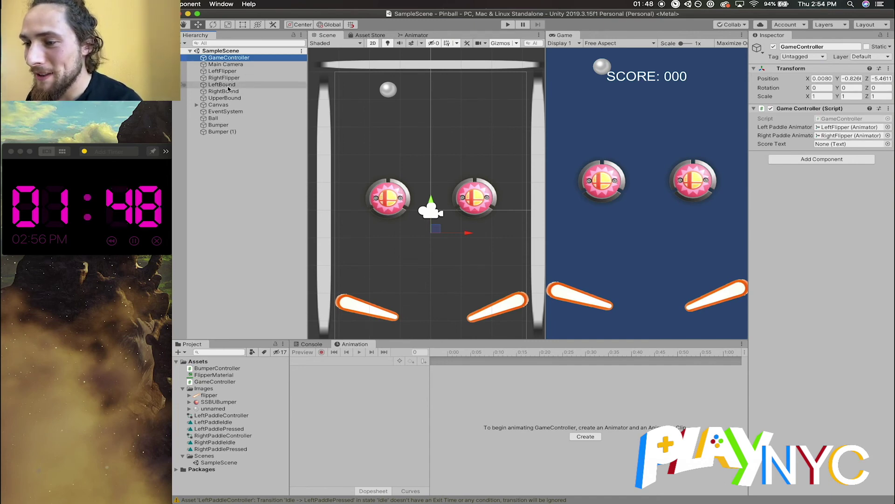
{"action": "left_click", "coordinate": [218, 125]}
{"action": "left_click", "coordinate": [222, 132], "text": "shift"}
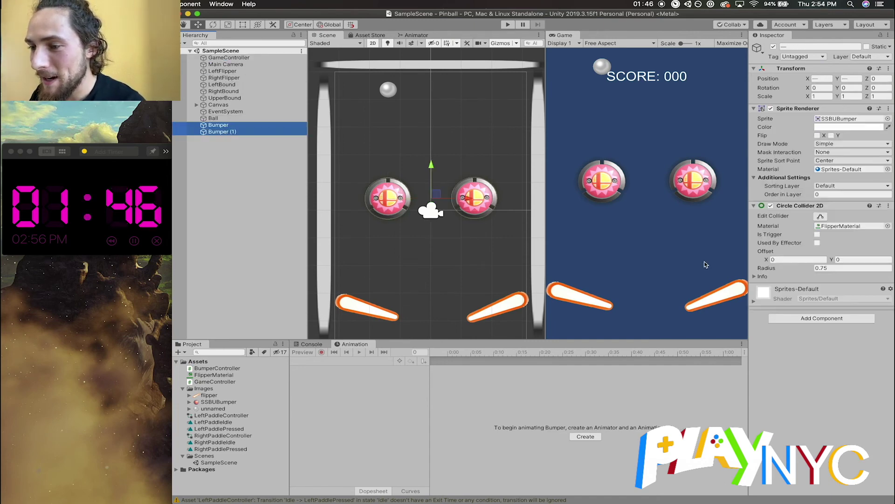
{"action": "left_click", "coordinate": [804, 320]}
{"action": "left_click", "coordinate": [805, 320]}
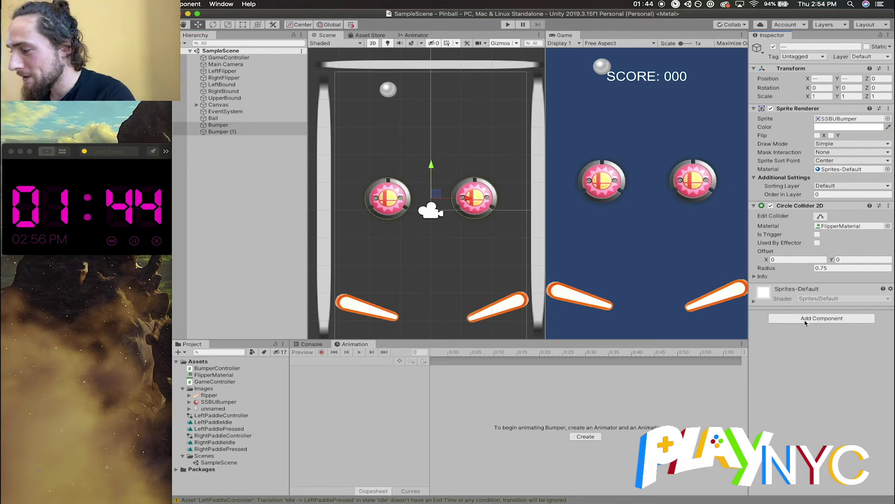
{"action": "key", "text": "e"}
{"action": "key", "text": "r"}
{"action": "left_click", "coordinate": [805, 320]}
{"action": "type", "text": "numer"}
{"action": "key", "text": "BackSpace"}
{"action": "key", "text": "BackSpace"}
{"action": "key", "text": "BackSpace"}
{"action": "key", "text": "BackSpace"}
{"action": "key", "text": "BackSpace"}
{"action": "type", "text": "bum"}
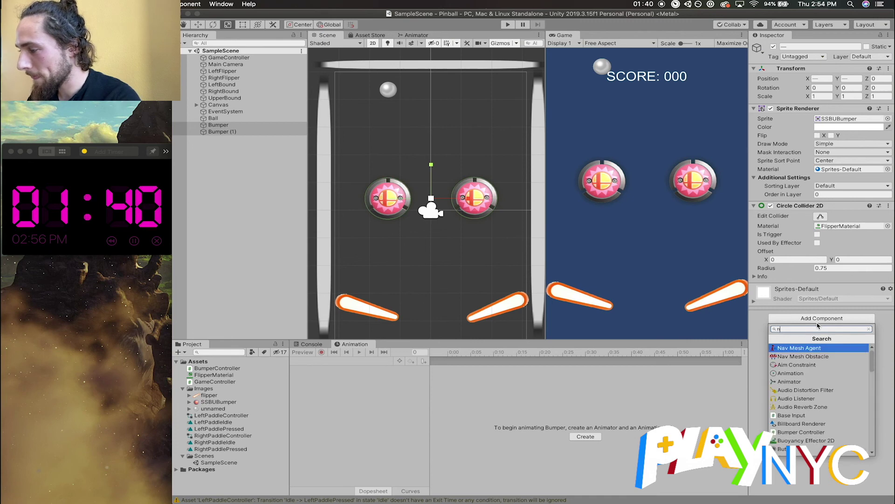
{"action": "type", "text": "pe"}
{"action": "key", "text": "Return"}
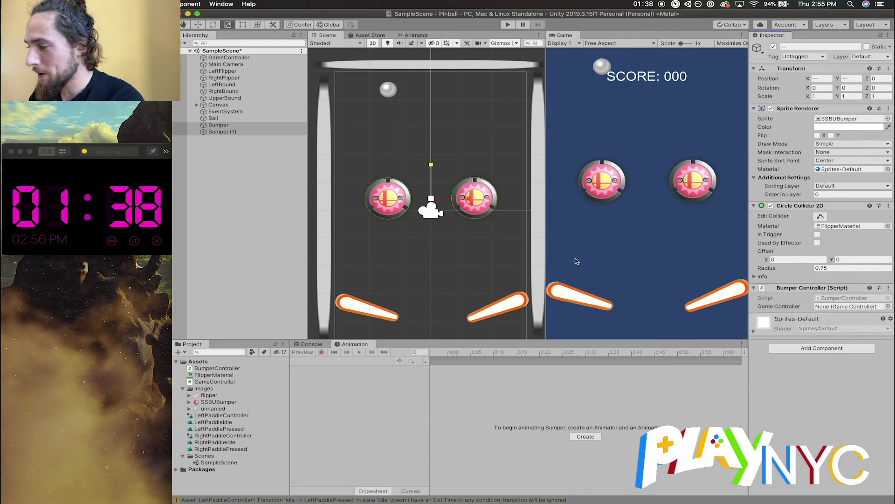
Link GameController into the bumpers' Game Controller field and Canvas Text into Score Text
{"action": "left_click_drag", "start_coordinate": [229, 57], "coordinate": [851, 306]}
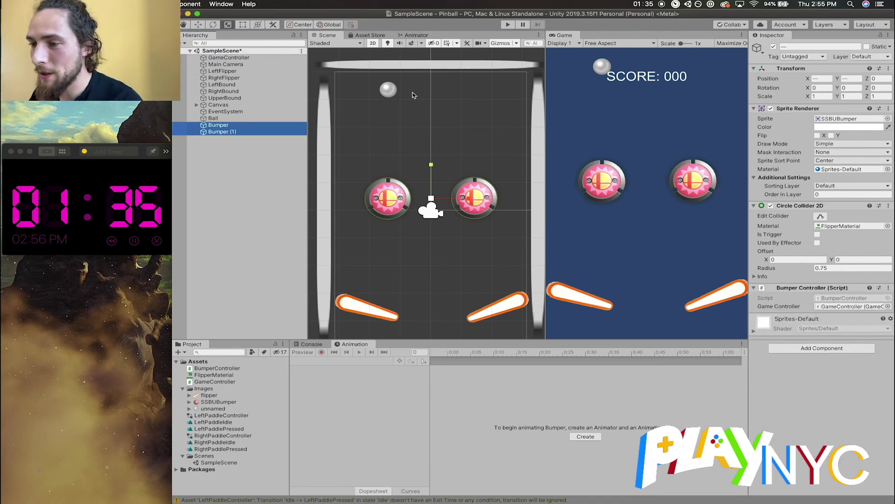
{"action": "left_click", "coordinate": [212, 57]}
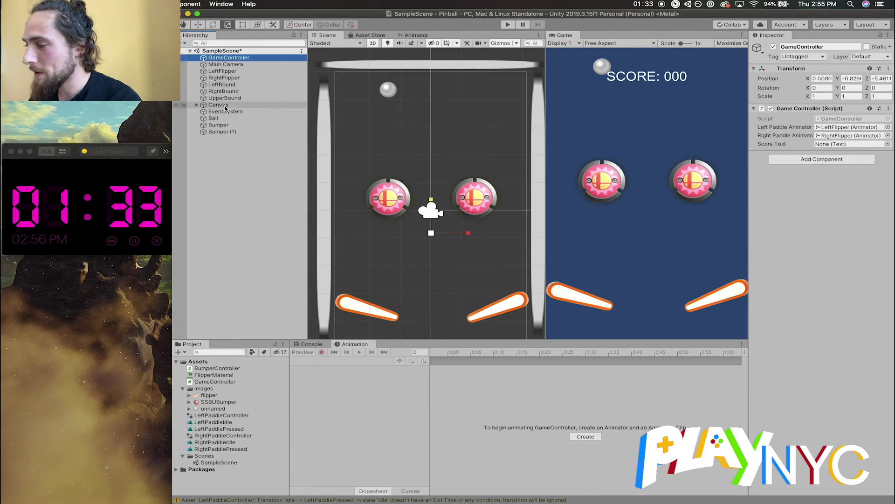
{"action": "left_click", "coordinate": [197, 105]}
{"action": "left_click_drag", "start_coordinate": [221, 112], "coordinate": [838, 143]}
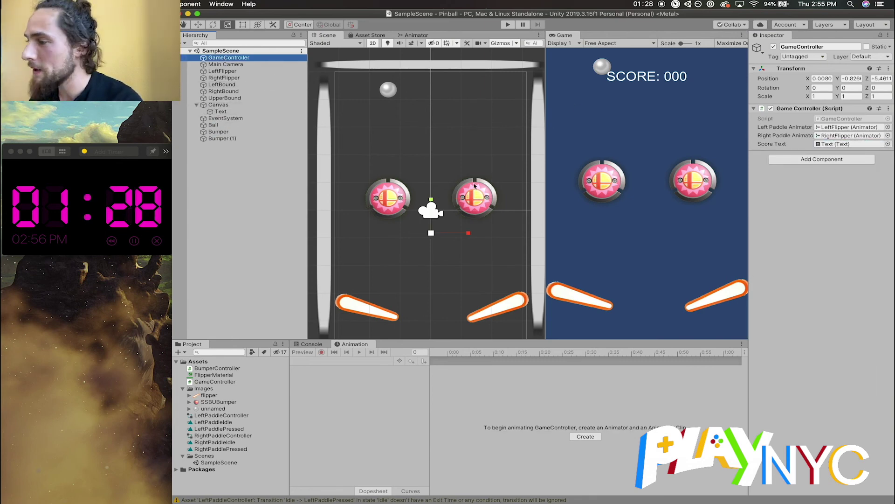
Check the ball in the scene, then select the UpperBound object
{"action": "left_click", "coordinate": [388, 90]}
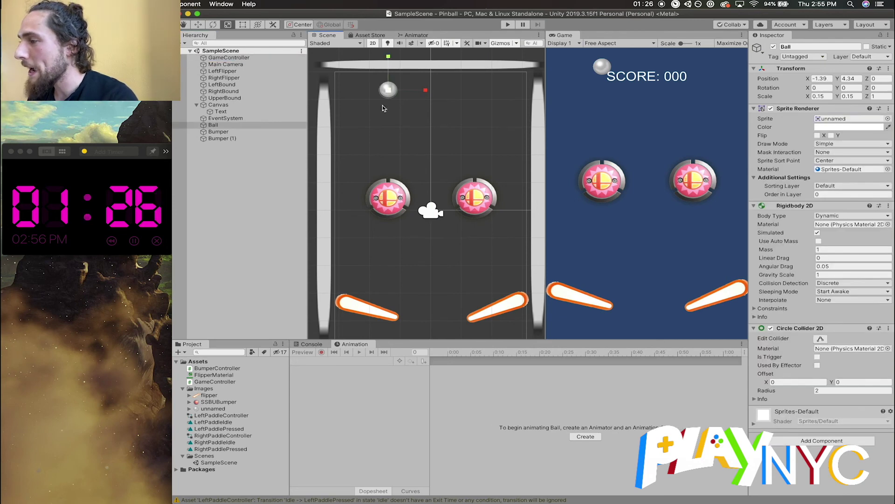
{"action": "scroll", "coordinate": [415, 265], "scroll_direction": "down", "scroll_amount": 5}
{"action": "left_click", "coordinate": [376, 211]}
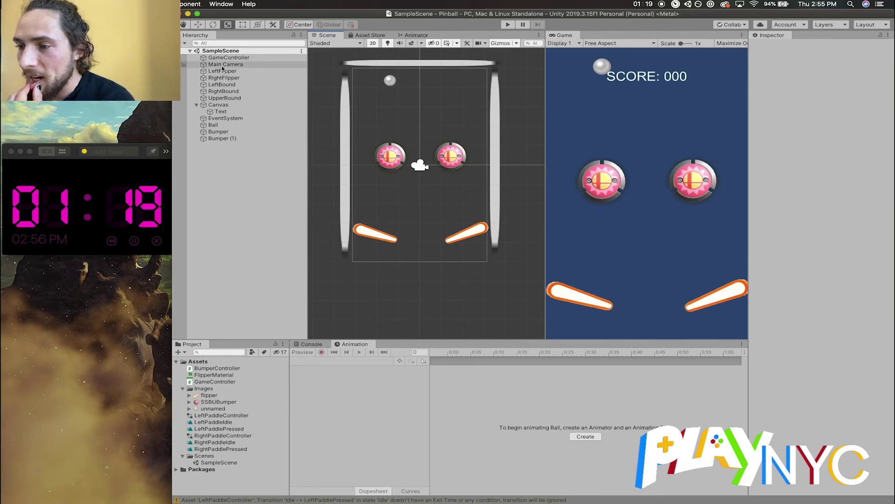
{"action": "left_click", "coordinate": [225, 98]}
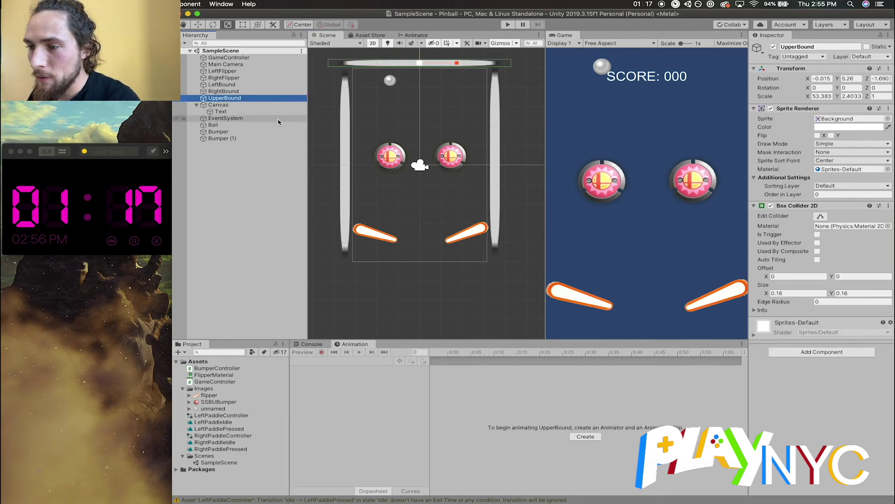
Duplicate UpperBound, move the copy to the table's bottom, and name it LowerBound
{"action": "key", "text": "super+d"}
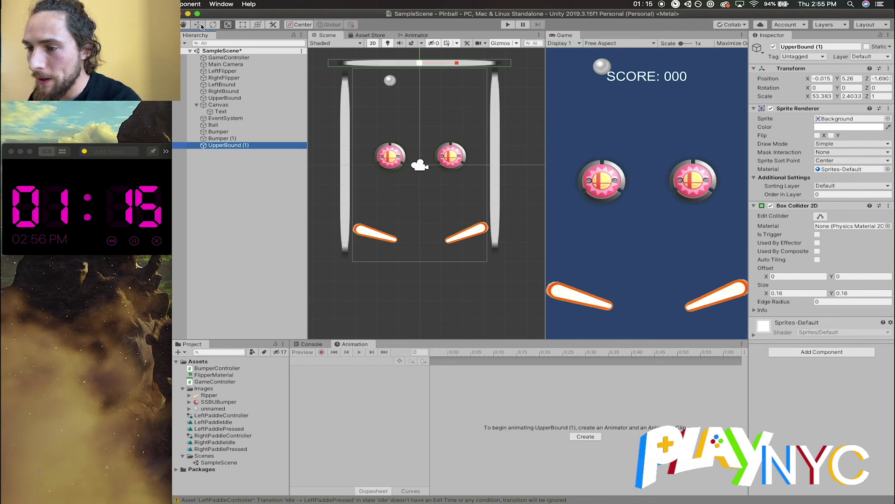
{"action": "left_click", "coordinate": [396, 65]}
{"action": "key", "text": "w"}
{"action": "left_click_drag", "start_coordinate": [396, 65], "coordinate": [397, 268]}
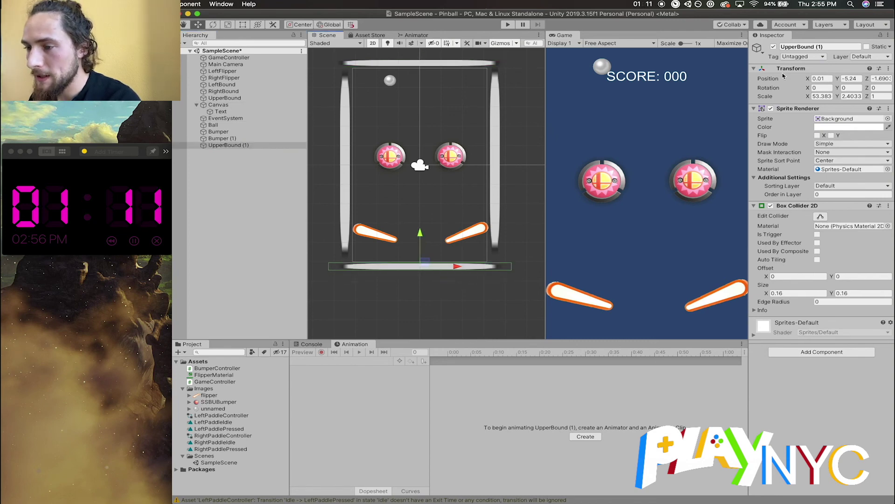
{"action": "left_click", "coordinate": [804, 47]}
{"action": "type", "text": "LowerBoun"}
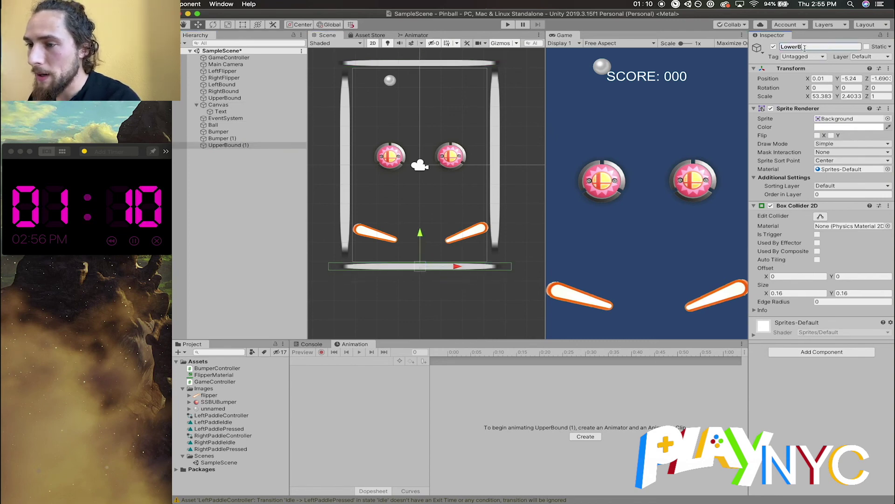
{"action": "key", "text": "Return"}
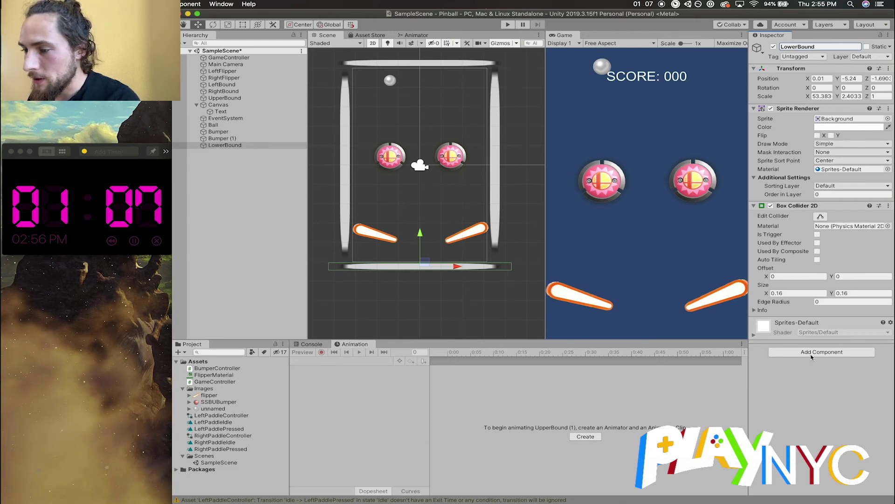
Create a C# script named ResetBall and open it for editing
{"action": "left_click", "coordinate": [184, 353]}
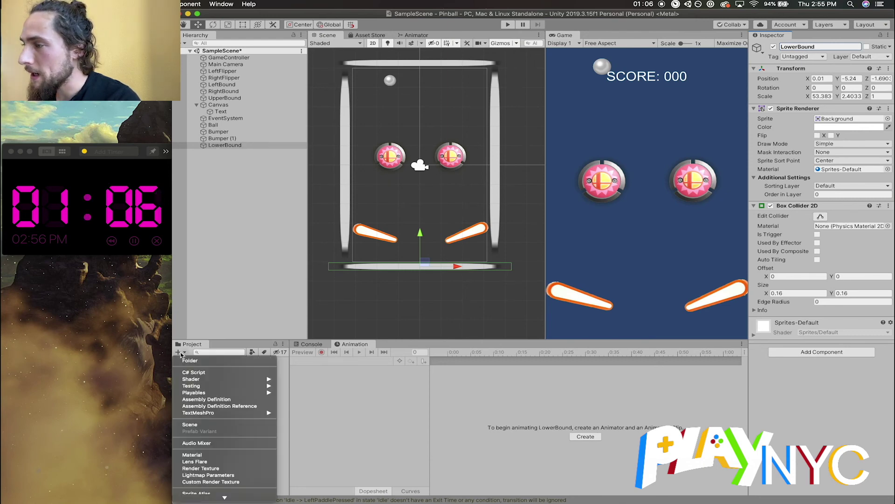
{"action": "left_click", "coordinate": [205, 373]}
{"action": "type", "text": "ResetBall"}
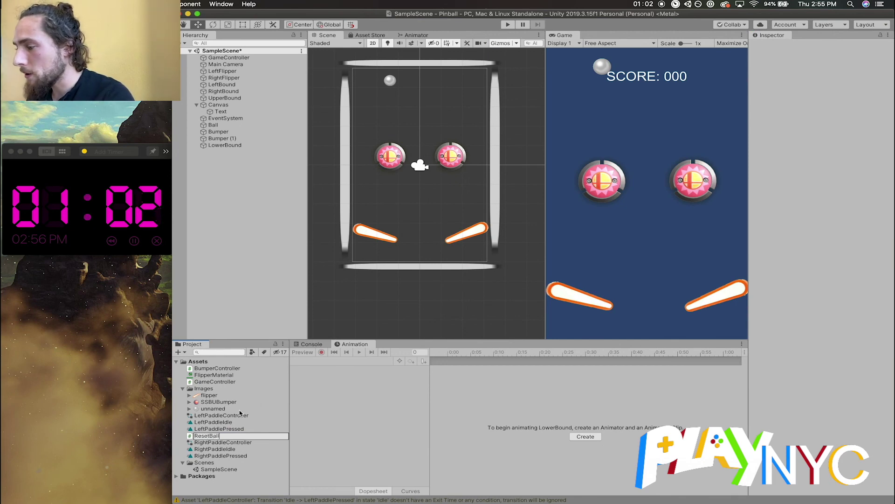
{"action": "key", "text": "Return"}
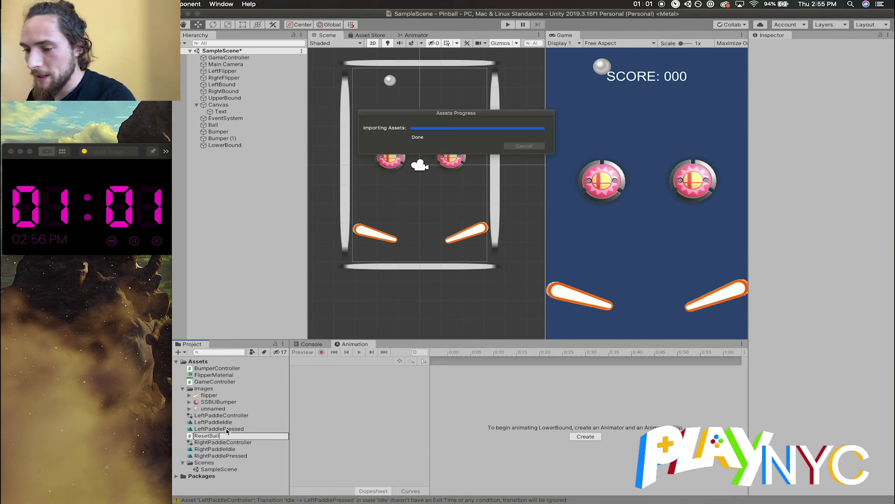
{"action": "double_click", "coordinate": [207, 436]}
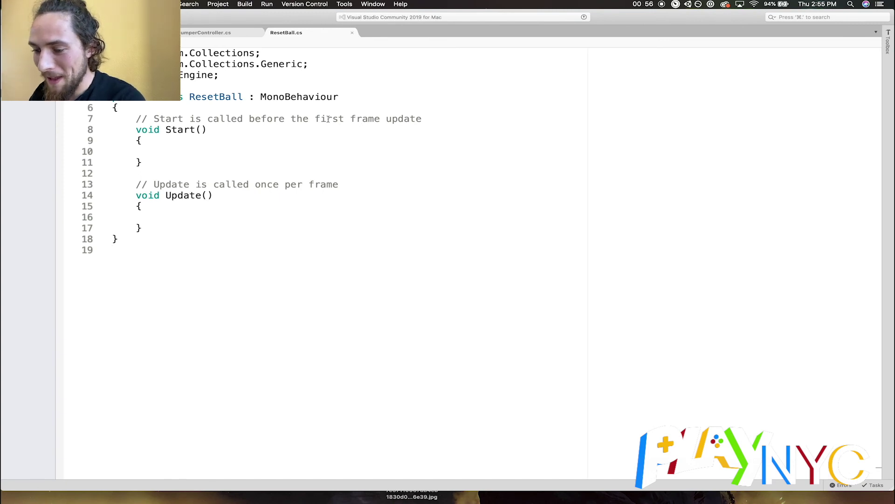
Declare a public Transform ball field in the ResetBall class
{"action": "key", "text": "Return"}
{"action": "type", "text": "public void"}
{"action": "key", "text": "BackSpace"}
{"action": "key", "text": "BackSpace"}
{"action": "key", "text": "BackSpace"}
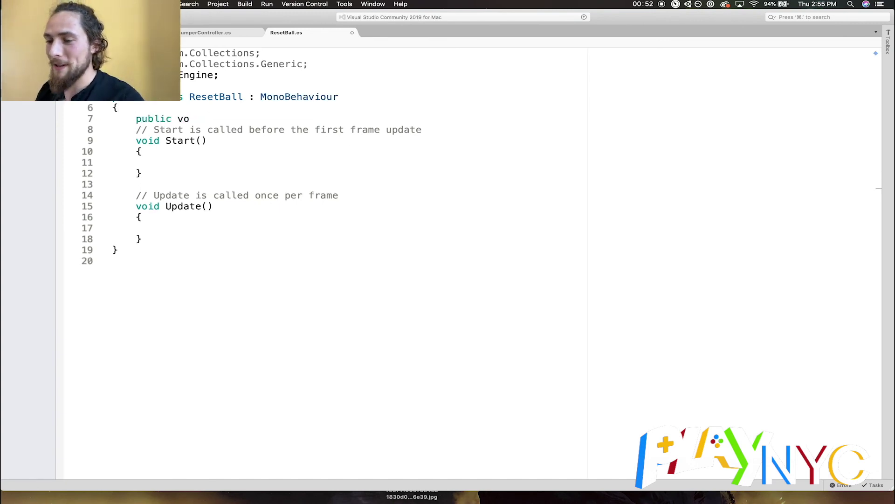
{"action": "type", "text": "GameObject"}
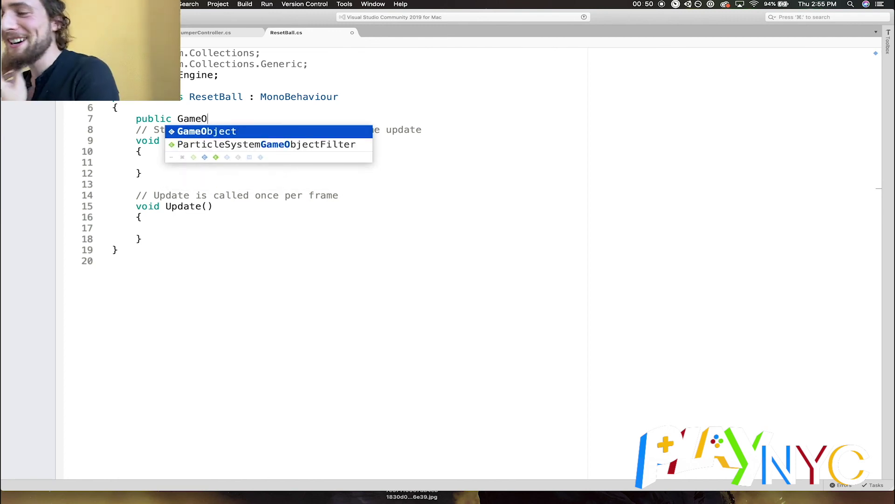
{"action": "double_click", "coordinate": [203, 119]}
{"action": "type", "text": "Transform ball;"}
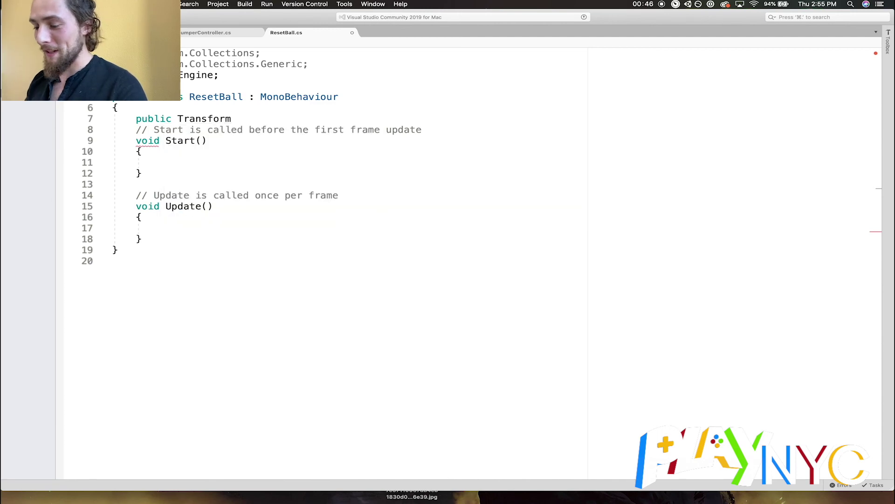
{"action": "key", "text": "Return"}
Delete the default Start and Update methods
{"action": "left_click_drag", "start_coordinate": [158, 250], "coordinate": [135, 141]}
{"action": "key", "text": "BackSpace"}
{"action": "key", "text": "Return"}
{"action": "type", "text": "z"}
{"action": "key", "text": "BackSpace"}
{"action": "key", "text": "BackSpace"}
{"action": "key", "text": "BackSpace"}
Add OnCollisionEnter2D setting ball.position = new Vector3();
{"action": "type", "text": "pub"}
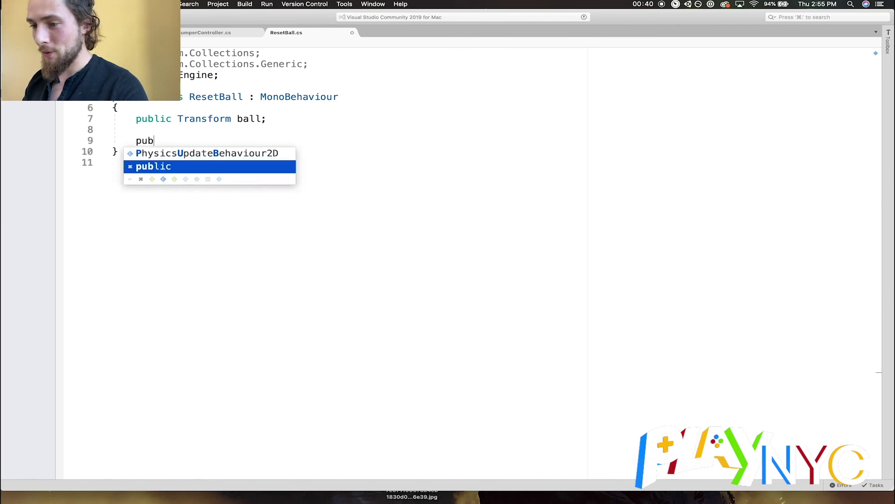
{"action": "type", "text": "lic vo"}
{"action": "key", "text": "BackSpace"}
{"action": "type", "text": "void O"}
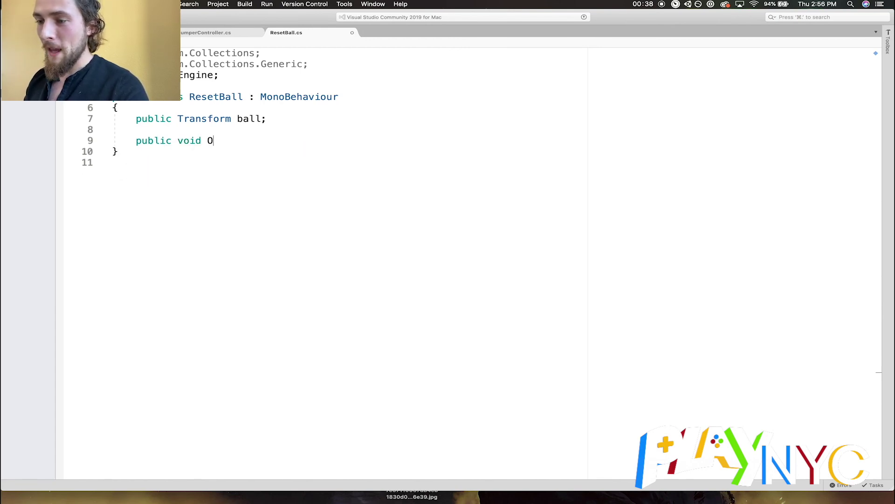
{"action": "type", "text": "nCollis"}
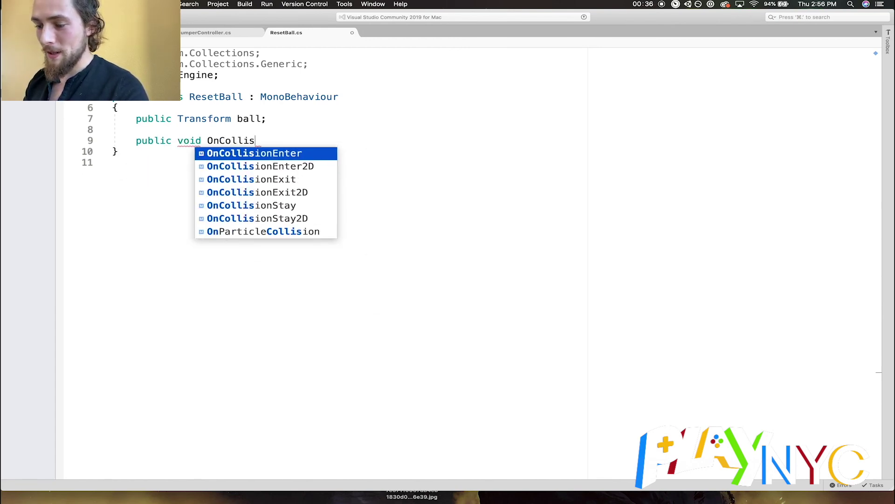
{"action": "key", "text": "Down"}
{"action": "key", "text": "Return"}
{"action": "type", "text": "ball."}
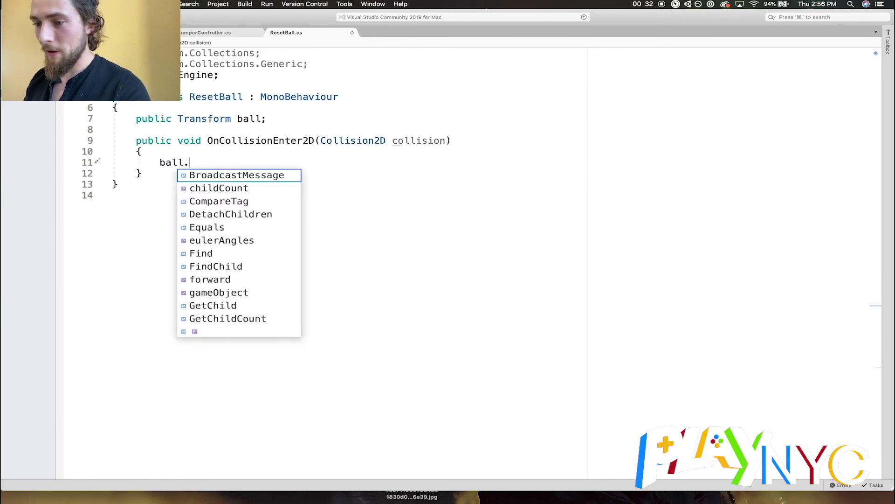
{"action": "type", "text": "position = new "}
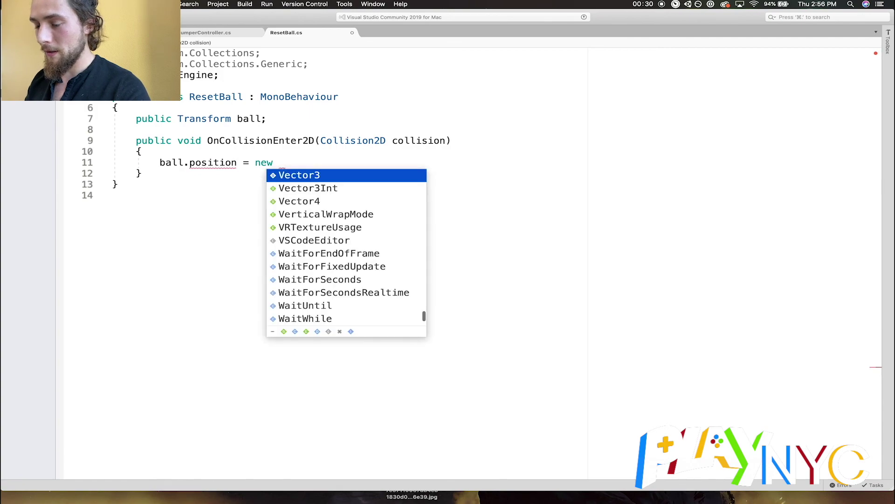
{"action": "type", "text": "Vec"}
{"action": "key", "text": "Return"}
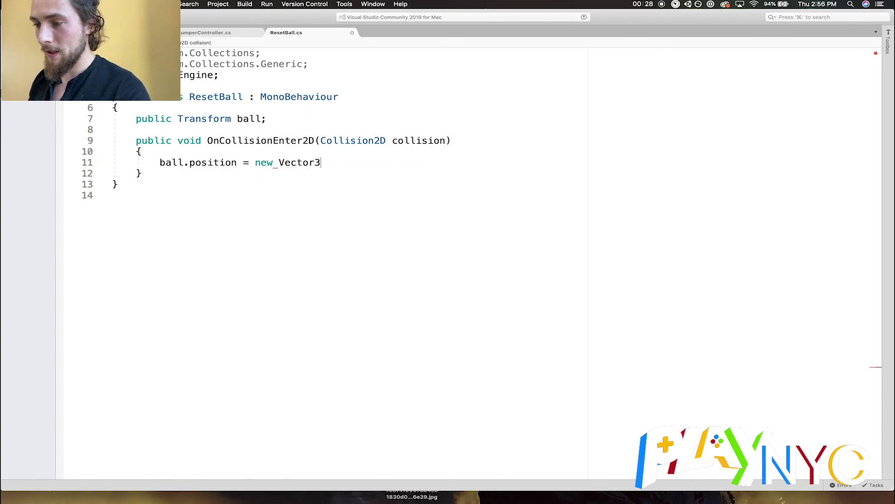
{"action": "type", "text": "();"}
Fill the Vector3 with ball x, 4.24f and ball z after checking the Ball's position
{"action": "key", "text": "super+Tab"}
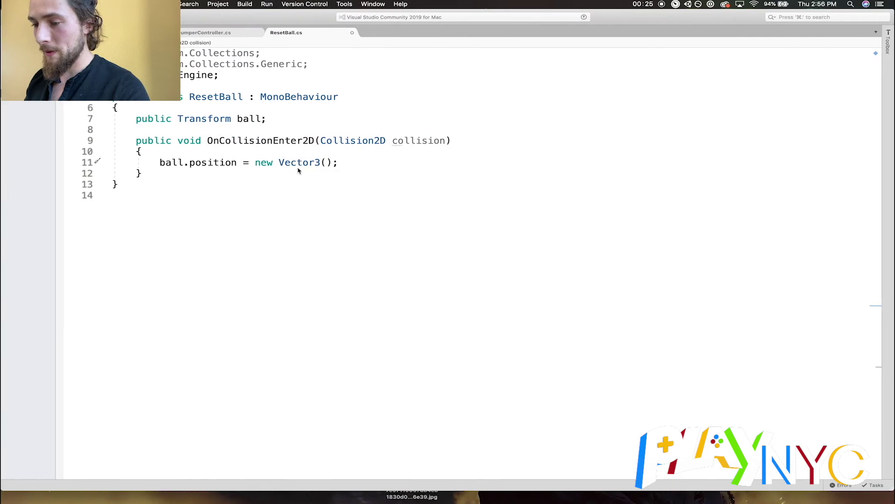
{"action": "key", "text": "Left"}
{"action": "key", "text": "Left"}
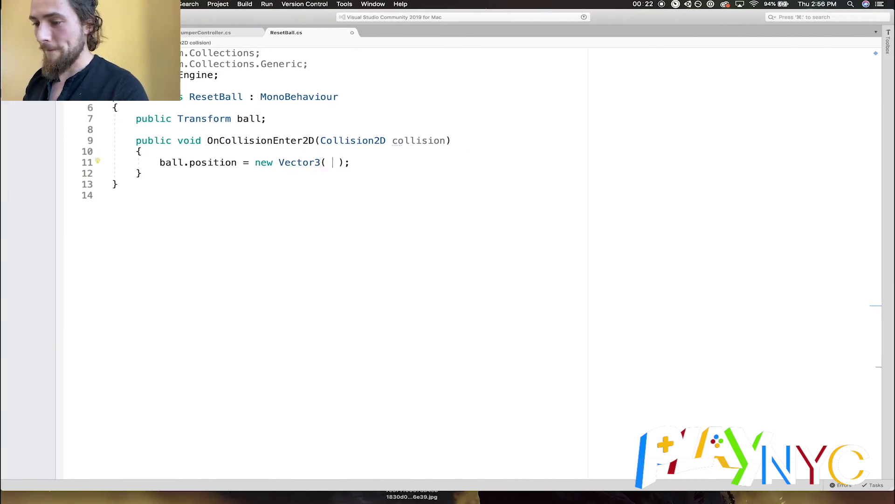
{"action": "type", "text": "ball.x,"}
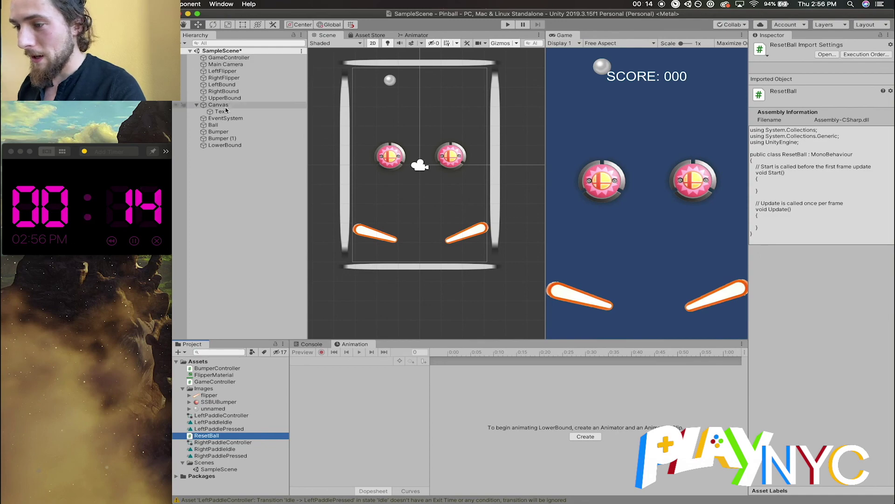
{"action": "left_click", "coordinate": [213, 124]}
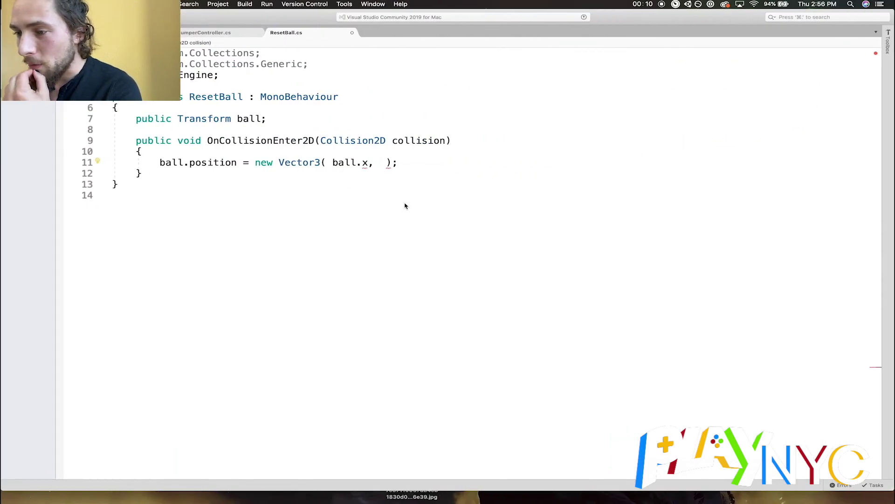
{"action": "type", "text": "4.24f,"}
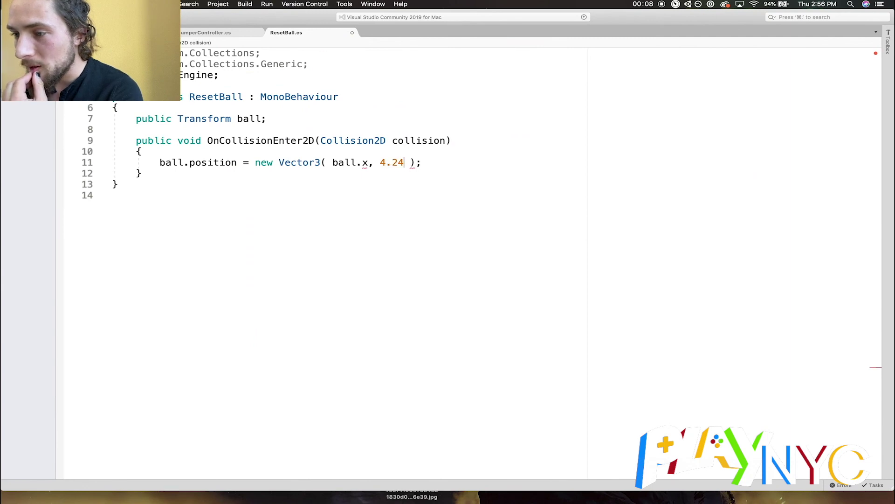
{"action": "type", "text": " 0f"}
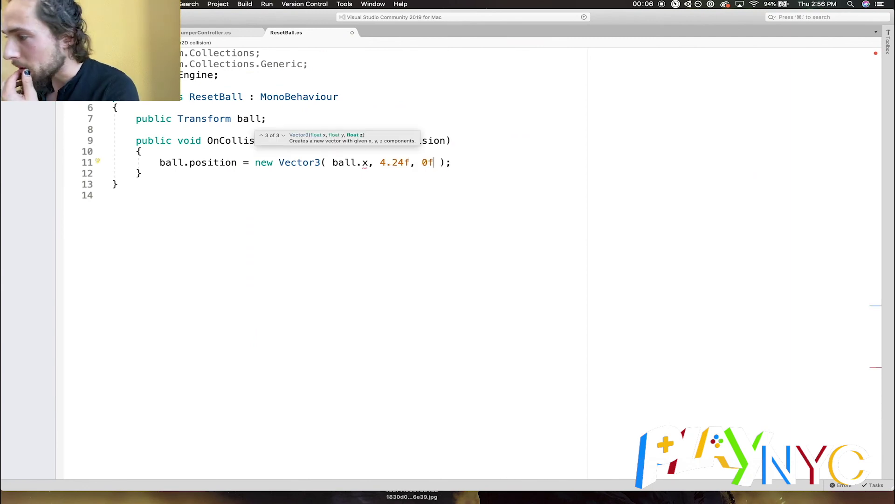
{"action": "key", "text": "BackSpace"}
{"action": "key", "text": "BackSpace"}
{"action": "type", "text": "ball.z"}
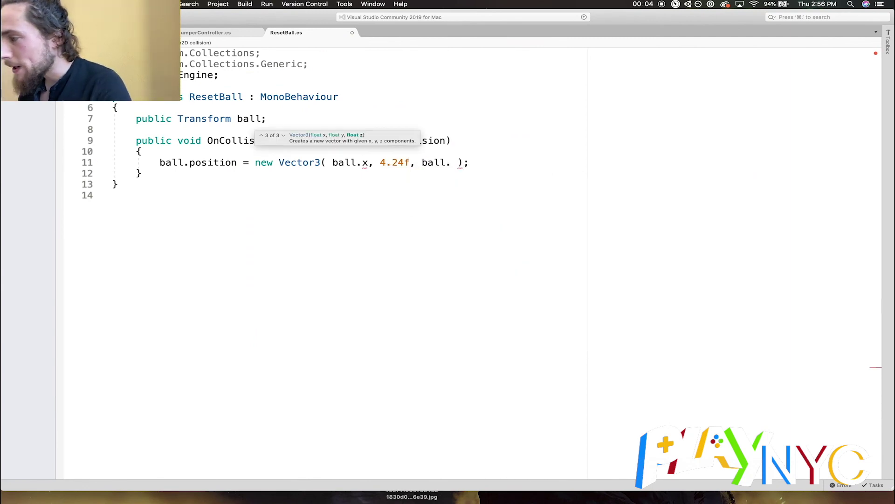
{"action": "left_click", "coordinate": [433, 112]}
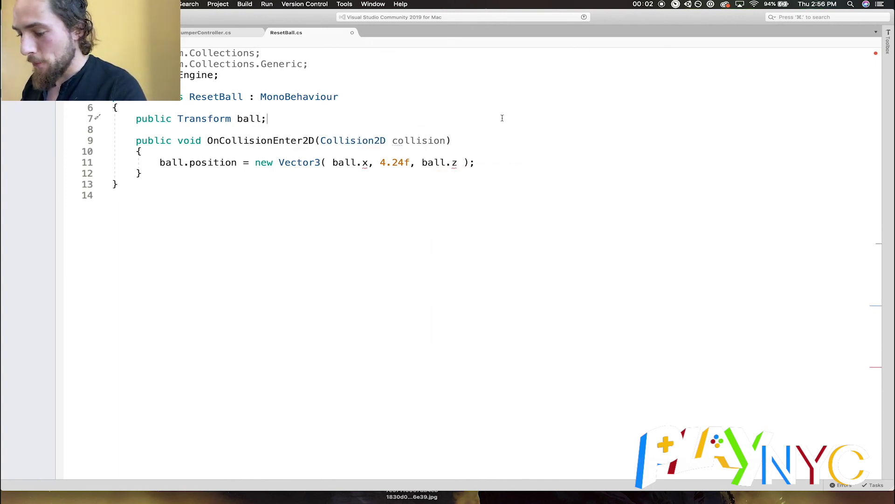
Correct the arguments to ball.position.x and ball.position.z, then return to Unity
{"action": "left_click", "coordinate": [362, 162]}
{"action": "type", "text": "pos"}
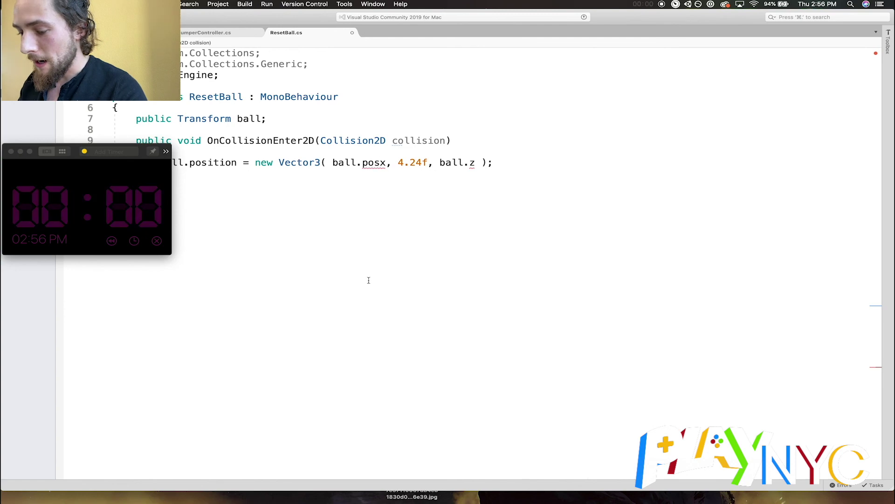
{"action": "left_click", "coordinate": [10, 151]}
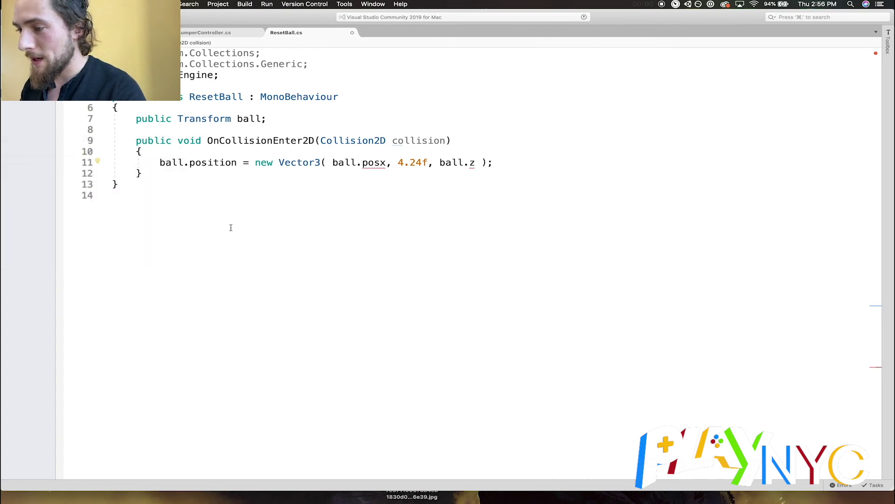
{"action": "double_click", "coordinate": [380, 162]}
{"action": "type", "text": "pos"}
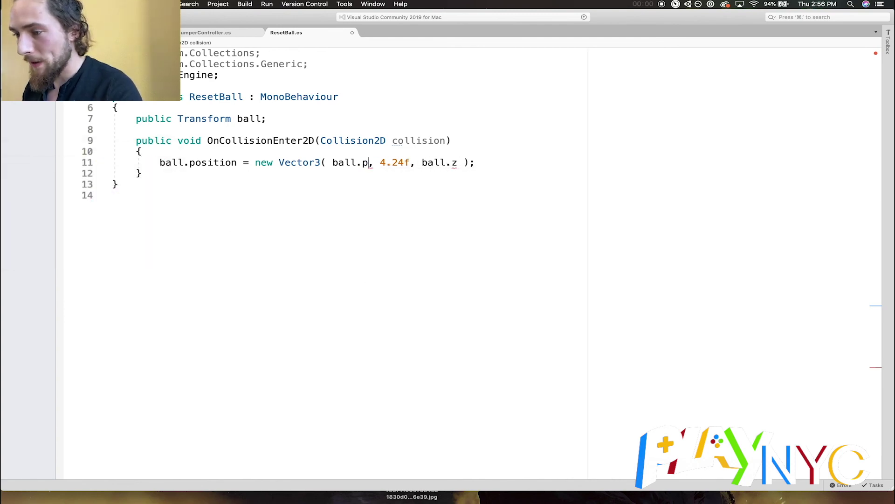
{"action": "type", "text": "ition.x"}
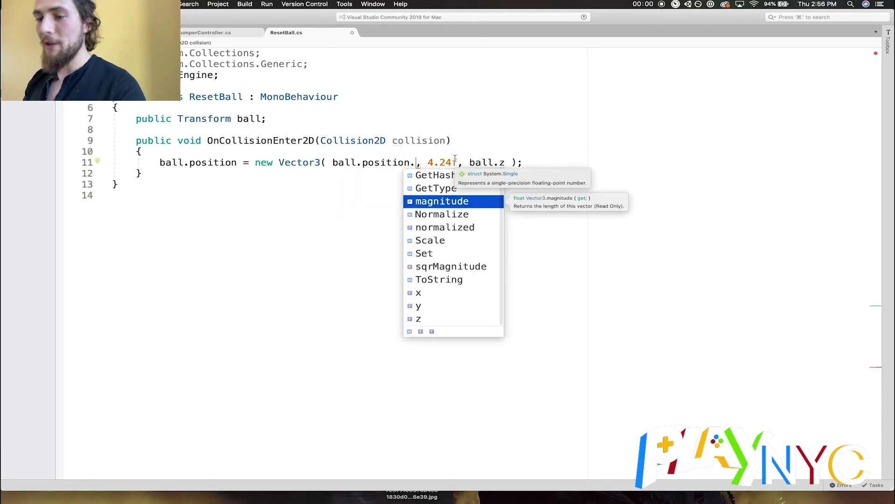
{"action": "key", "text": "Escape"}
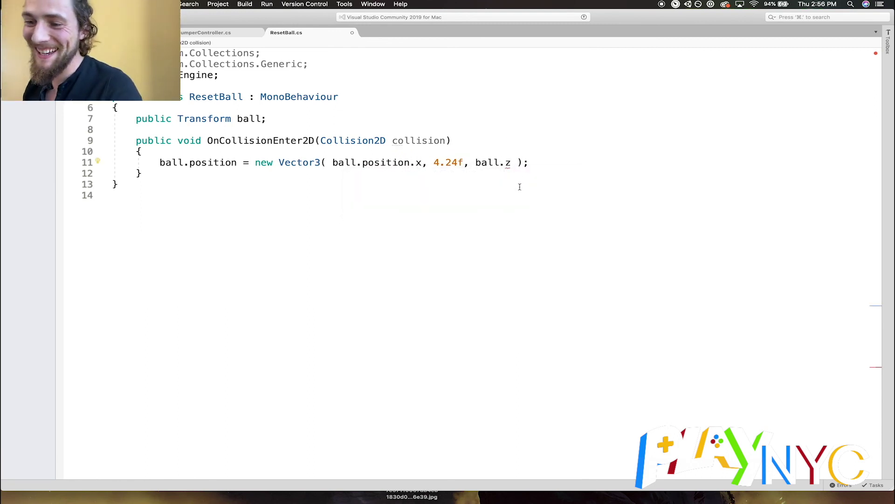
{"action": "type", "text": "position."}
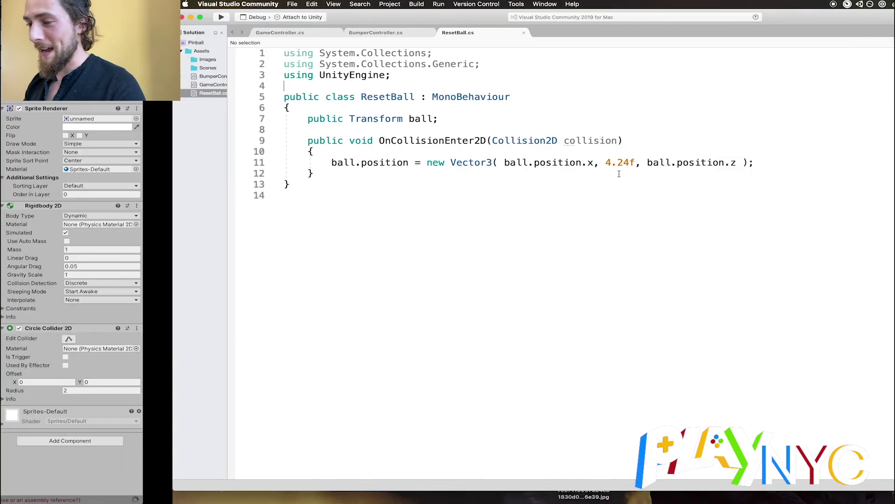
{"action": "key", "text": "super+Tab"}
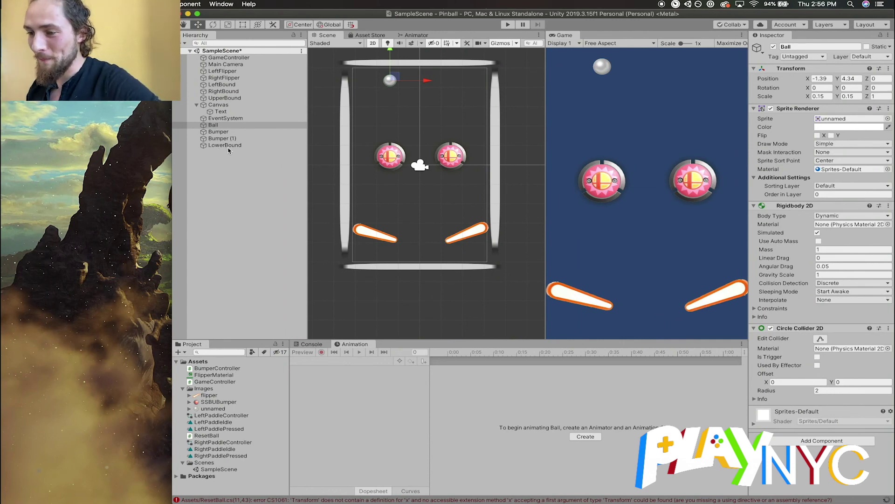
Attach Reset Ball to LowerBound with Ball as its target, lower it to Y -5.7, and run the game
{"action": "left_click", "coordinate": [222, 147]}
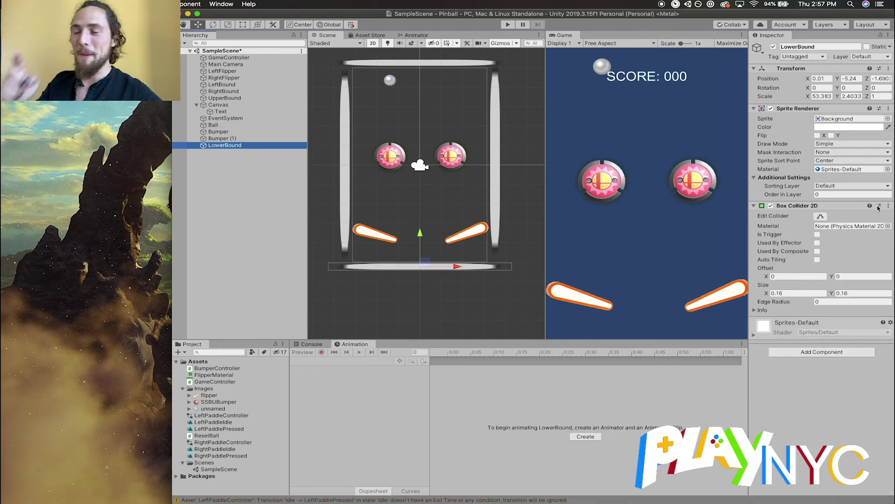
{"action": "left_click", "coordinate": [810, 354]}
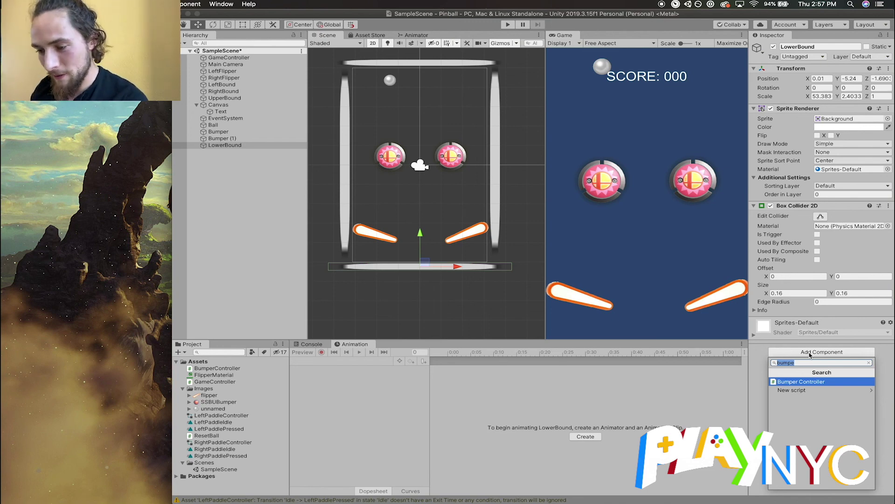
{"action": "type", "text": "reset"}
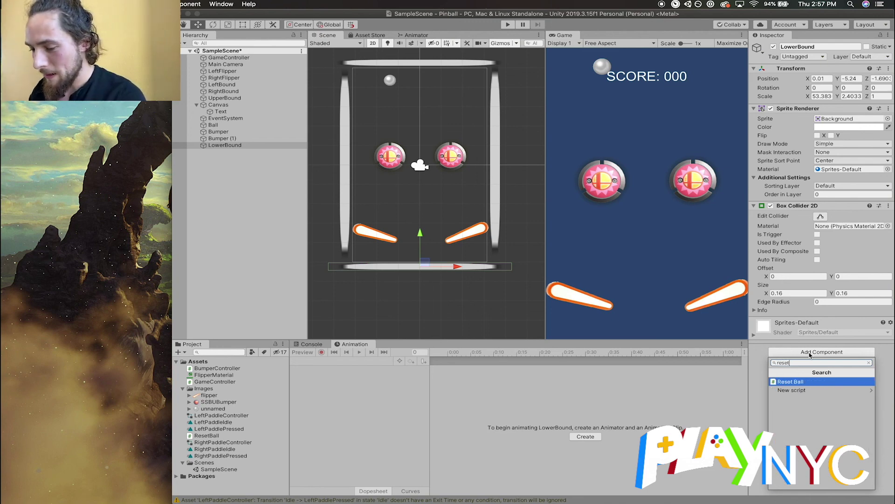
{"action": "key", "text": "Return"}
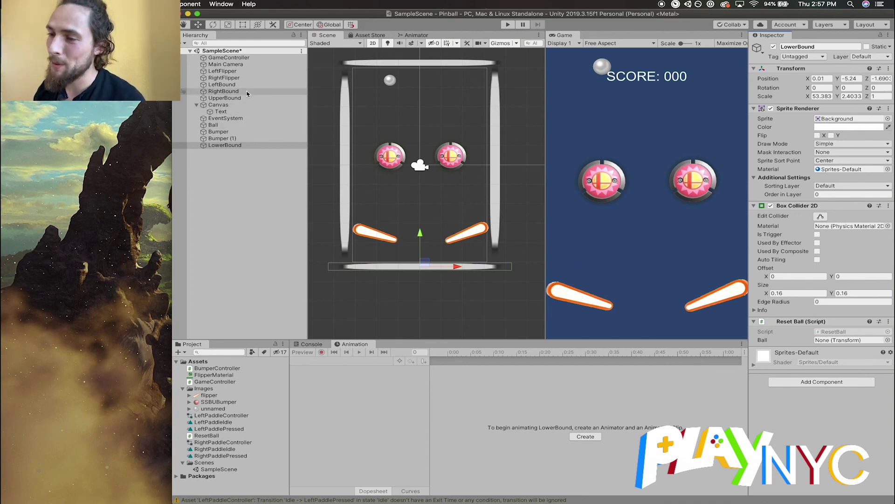
{"action": "left_click_drag", "start_coordinate": [213, 125], "coordinate": [835, 340]}
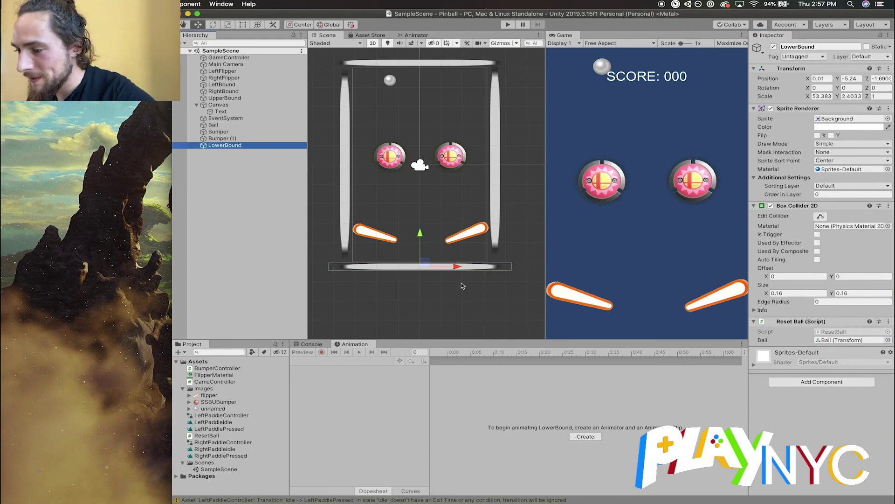
{"action": "left_click_drag", "start_coordinate": [420, 235], "coordinate": [419, 243]}
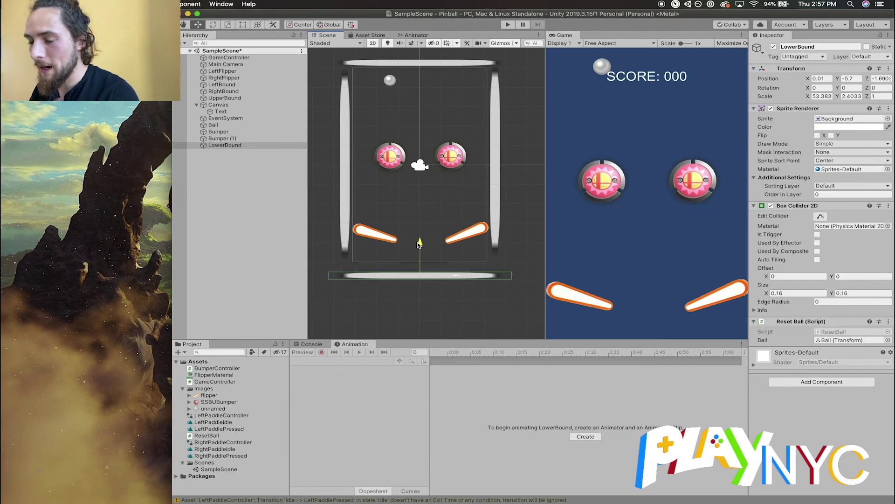
{"action": "left_click", "coordinate": [507, 25]}
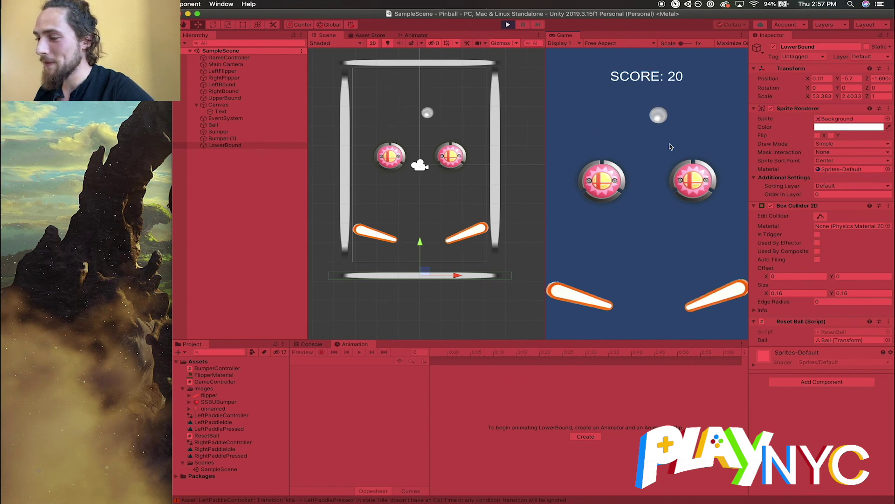
Flick the left flipper, then shift LeftFlipper further left and RightFlipper right to X 3.24
{"action": "key", "text": "Left"}
{"action": "key", "text": "Left"}
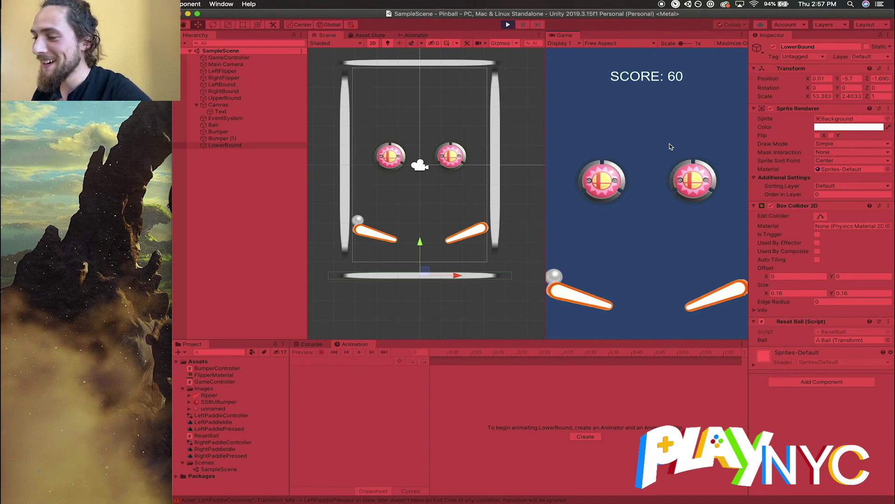
{"action": "left_click", "coordinate": [375, 235]}
{"action": "left_click_drag", "start_coordinate": [375, 235], "coordinate": [363, 235]}
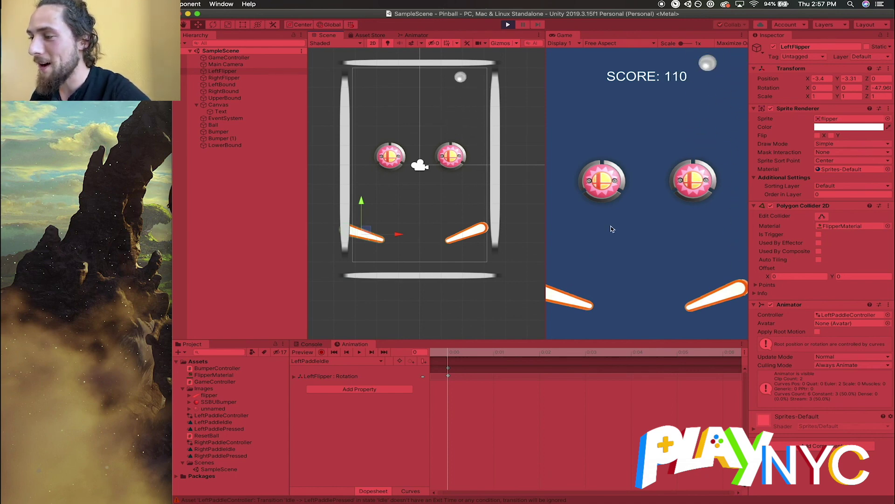
{"action": "left_click", "coordinate": [498, 236]}
{"action": "left_click_drag", "start_coordinate": [499, 236], "coordinate": [505, 264]}
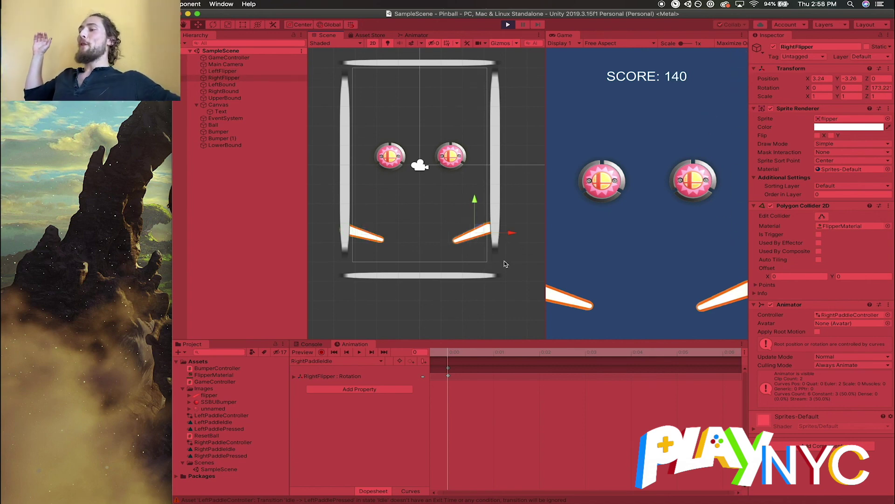